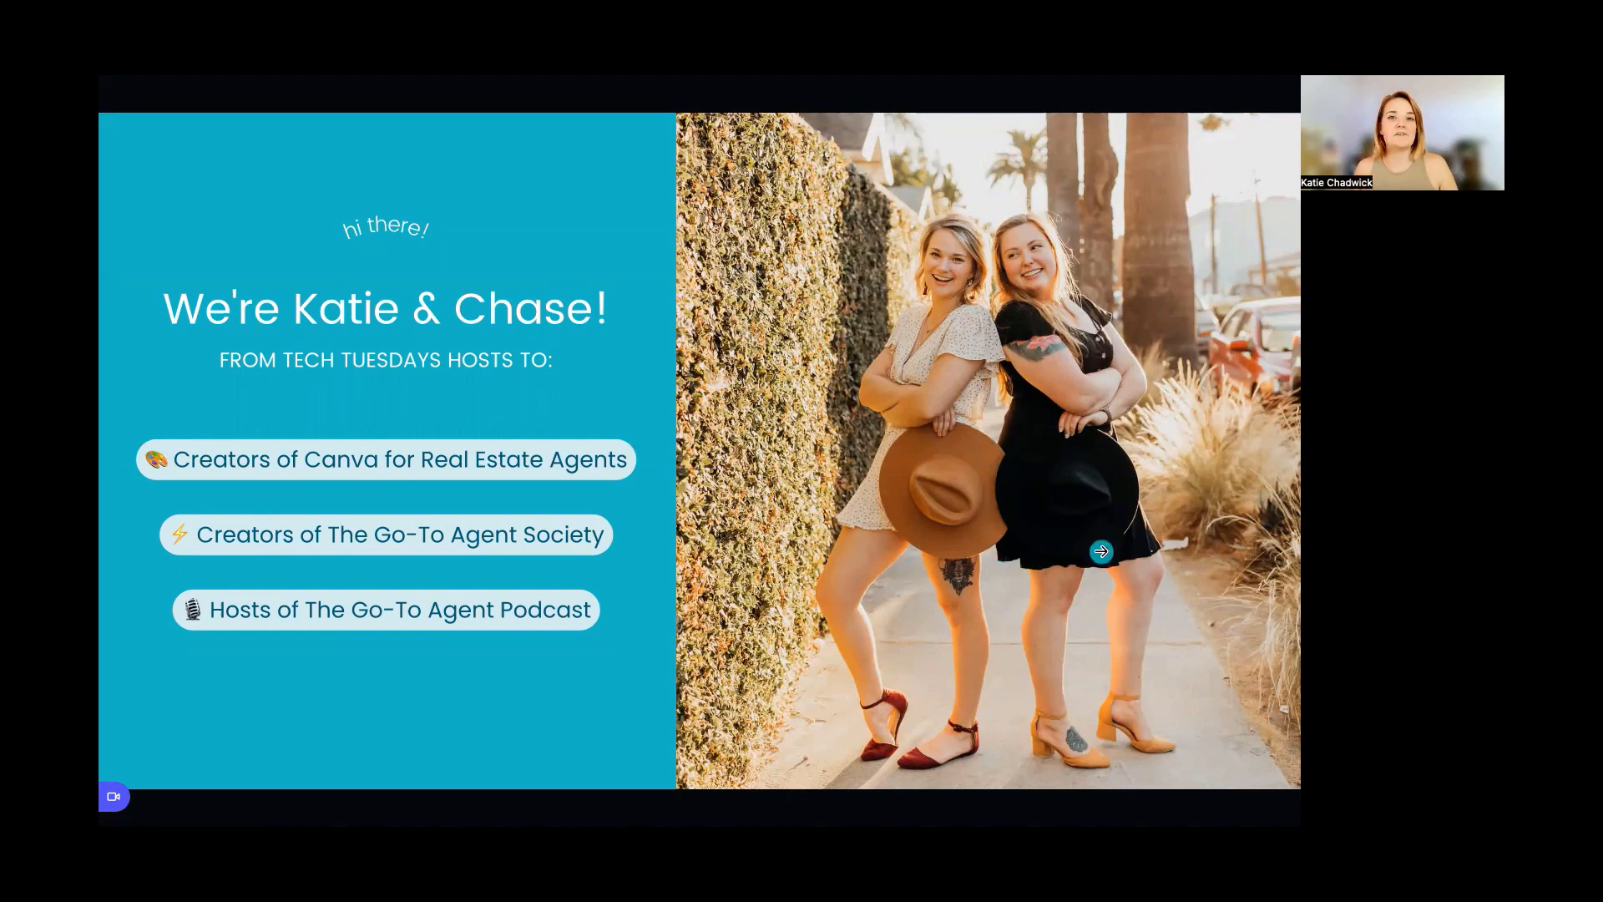
- Advance to the final slide, exit the presentation view and return to the Canva home page
left_click(1100, 551)
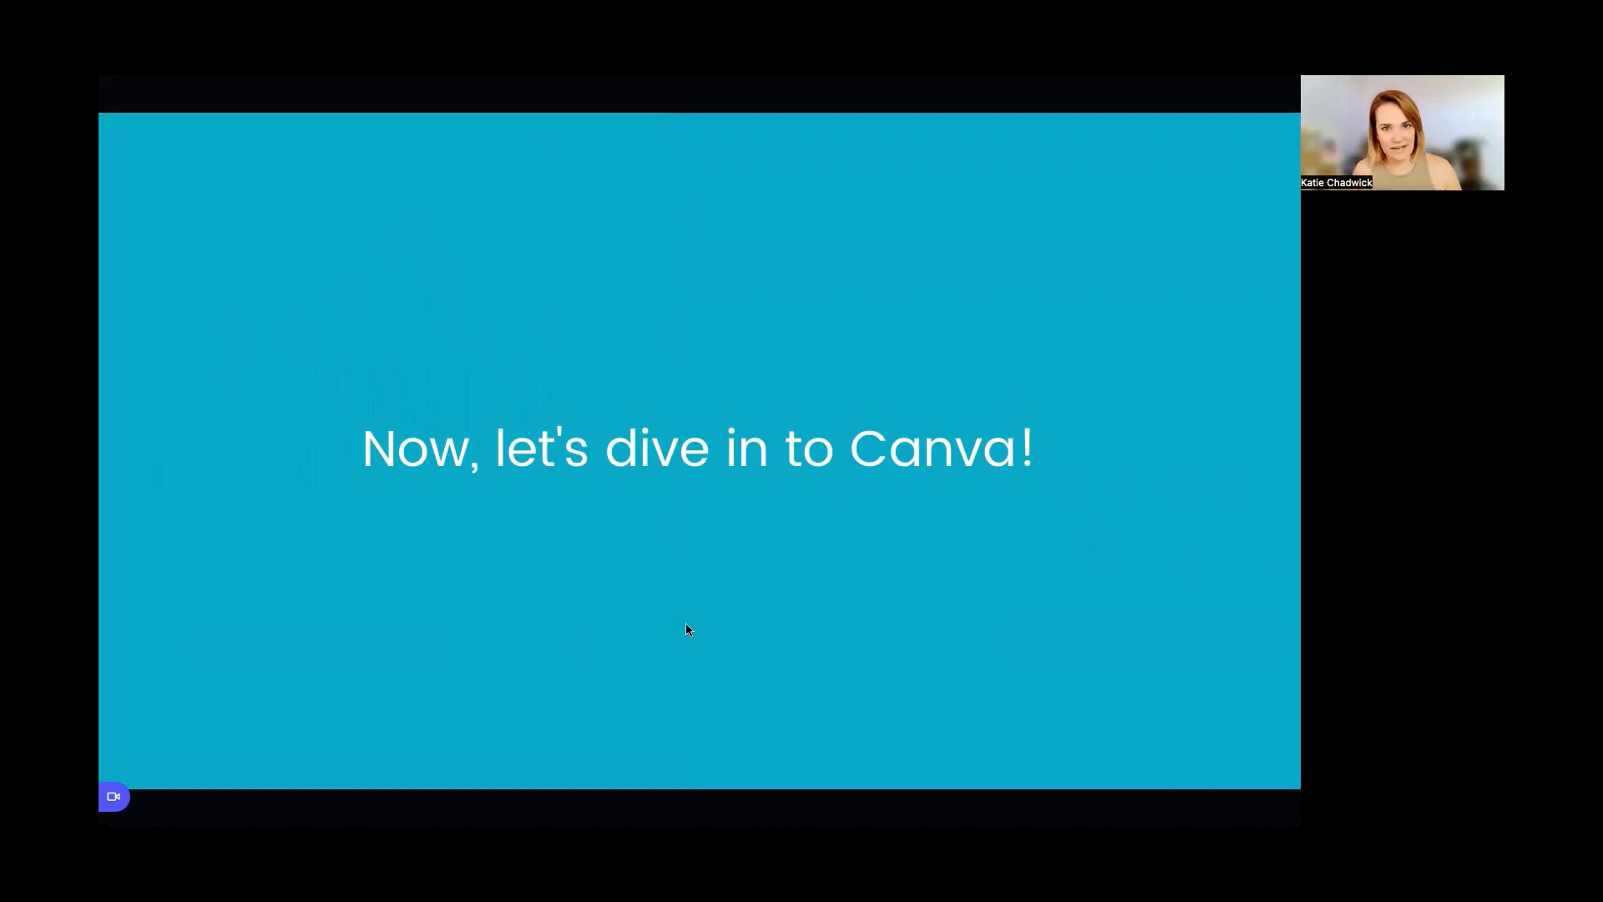
key("Escape")
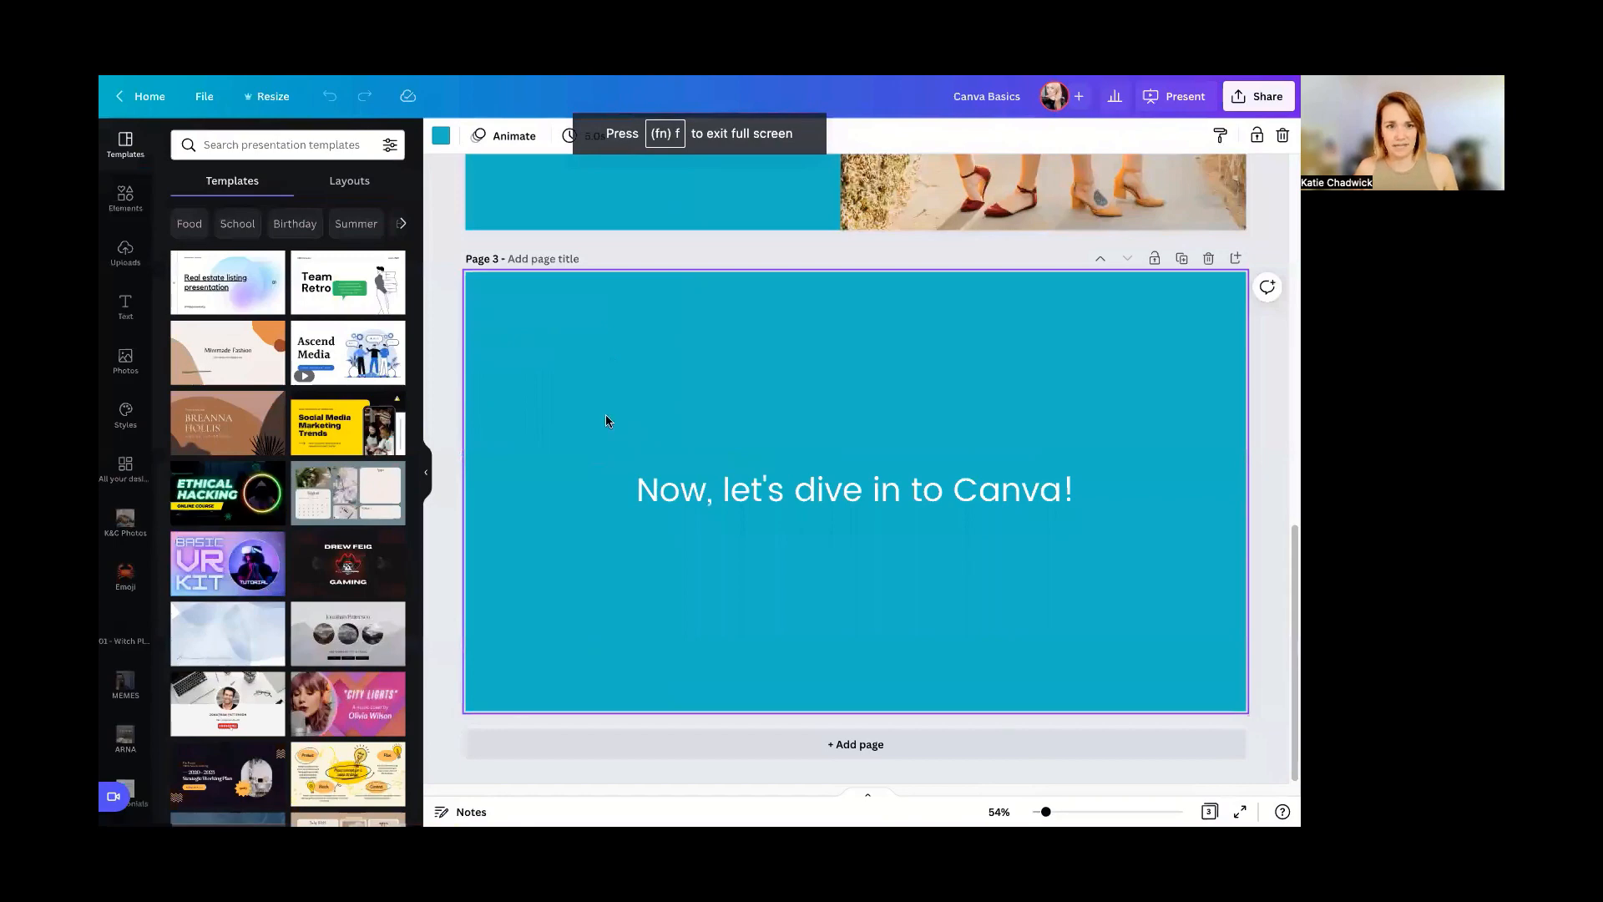
left_click(140, 100)
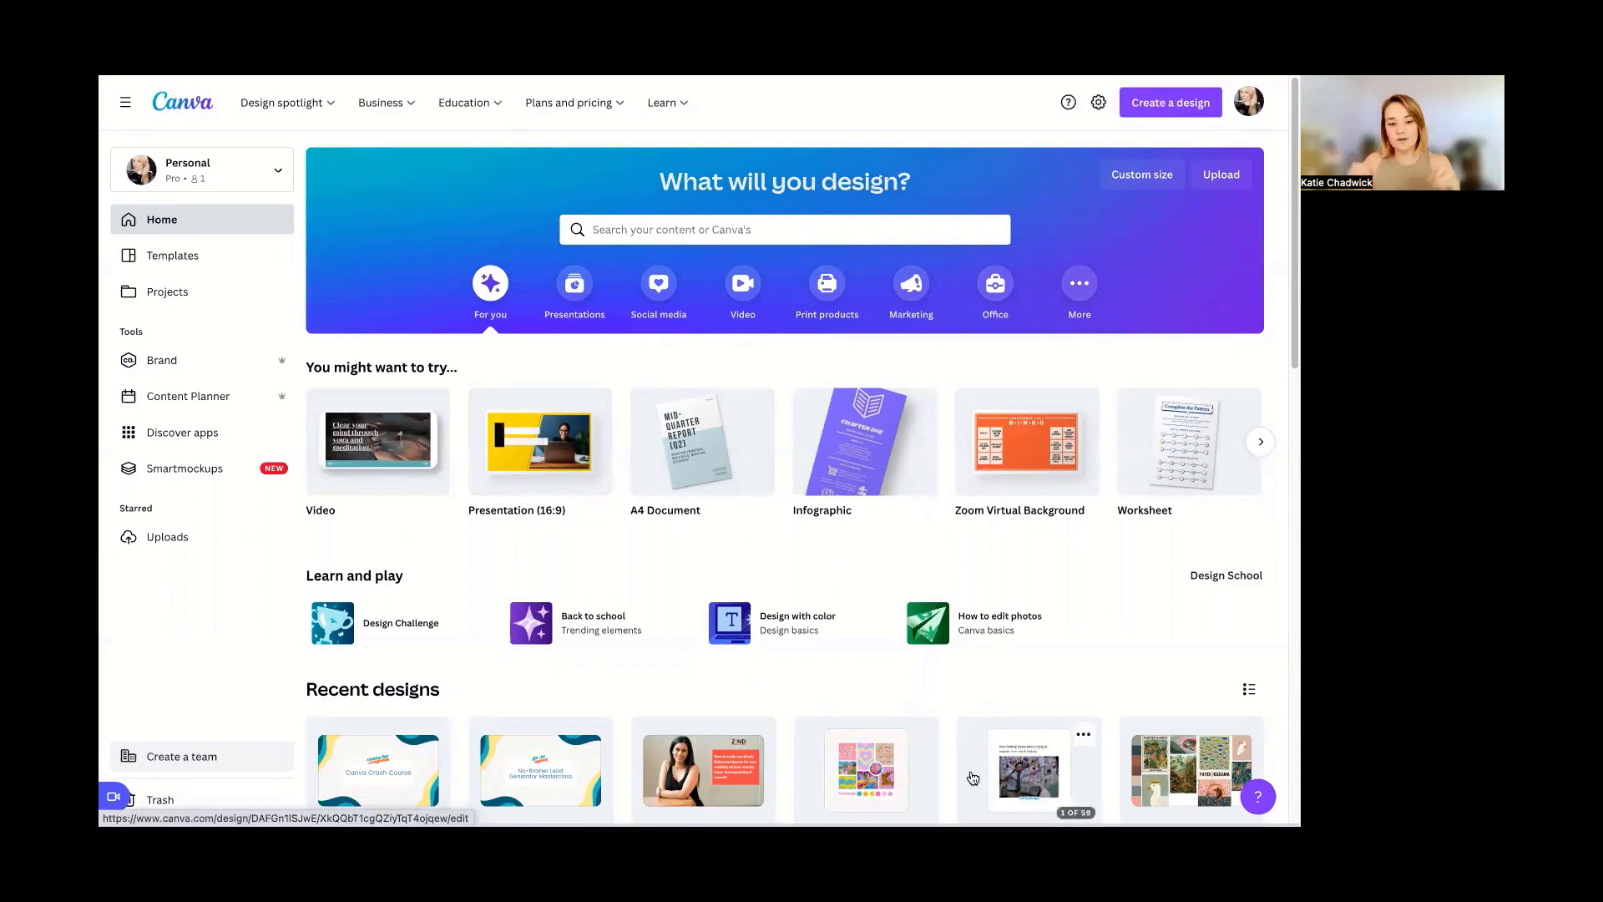
- Look through the Templates page with its categories and recommended designs, and return to the home page
left_click(203, 268)
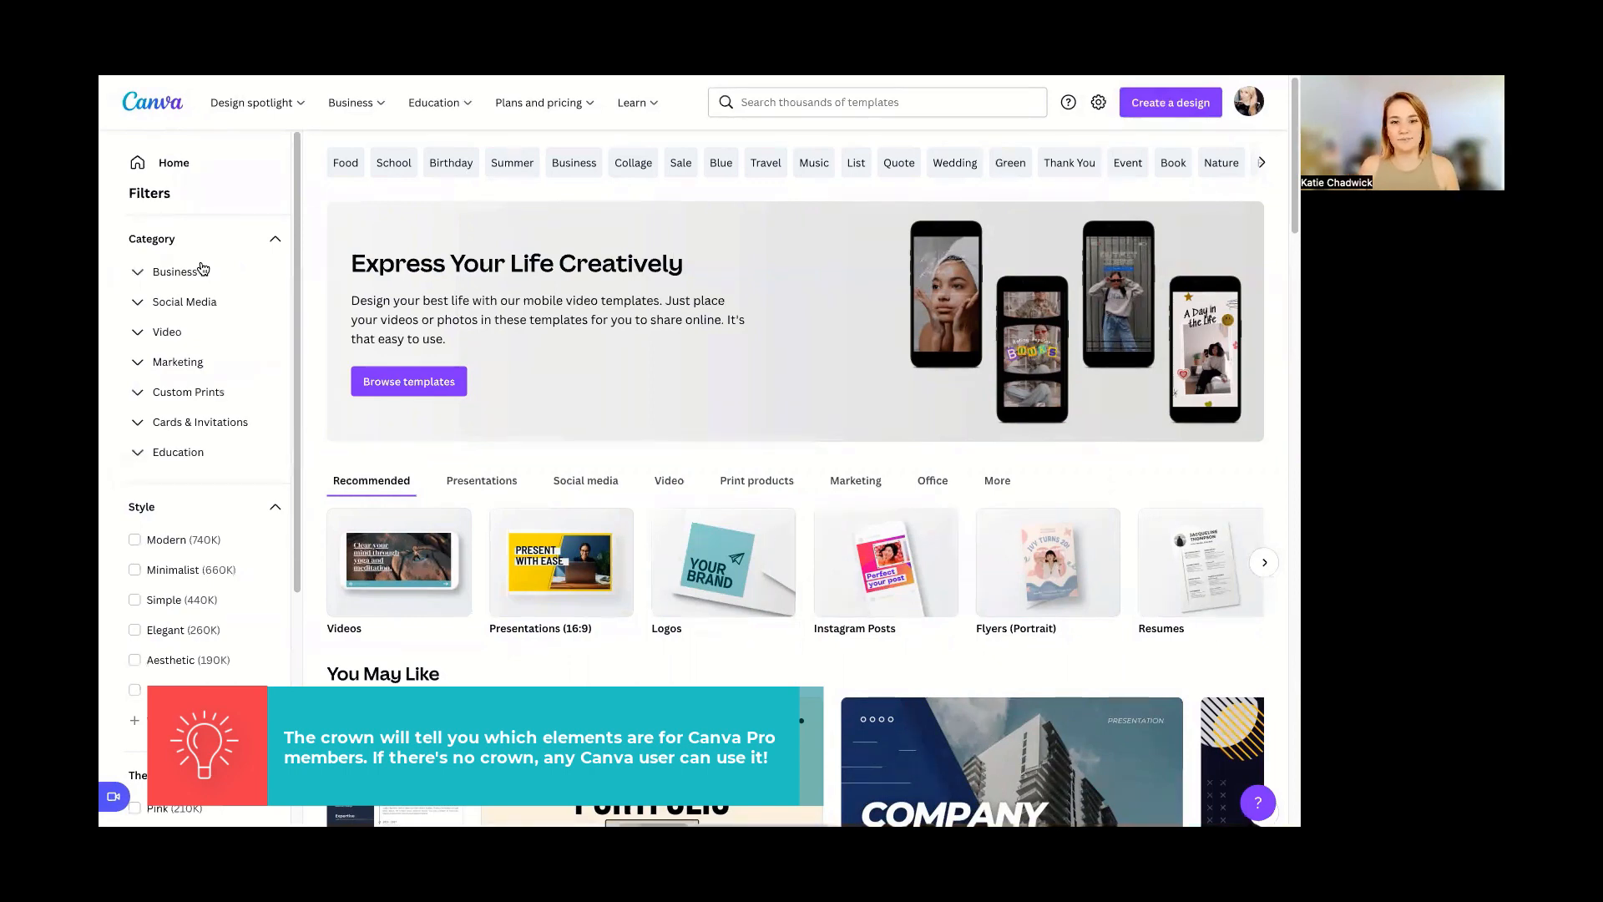
scroll(603, 535, "down", 7)
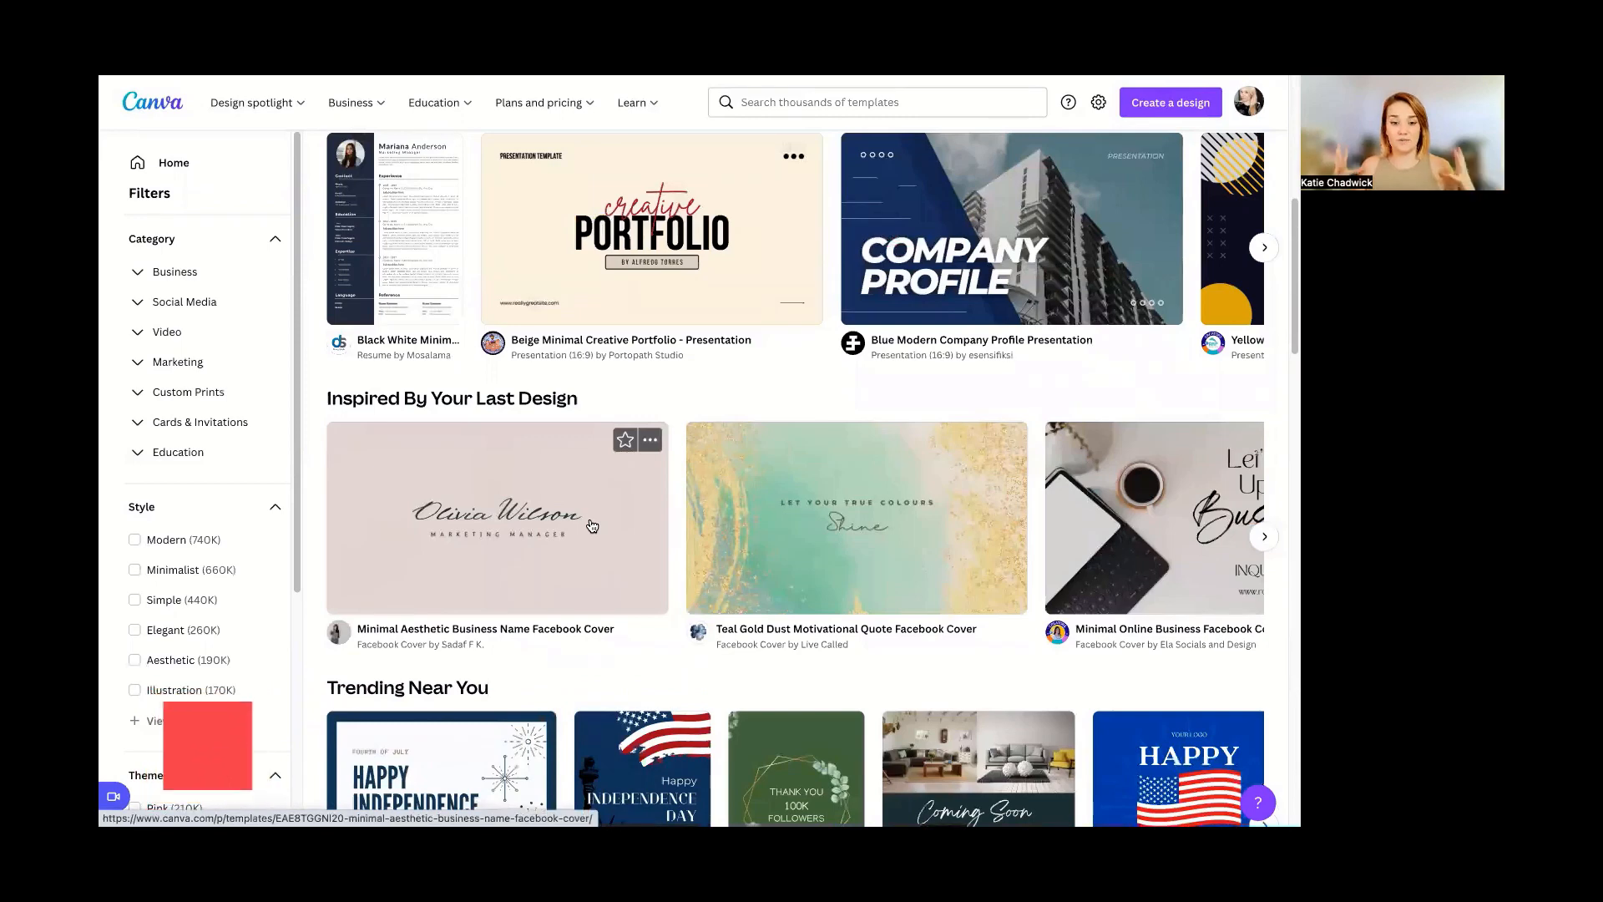
scroll(624, 486, "up", 7)
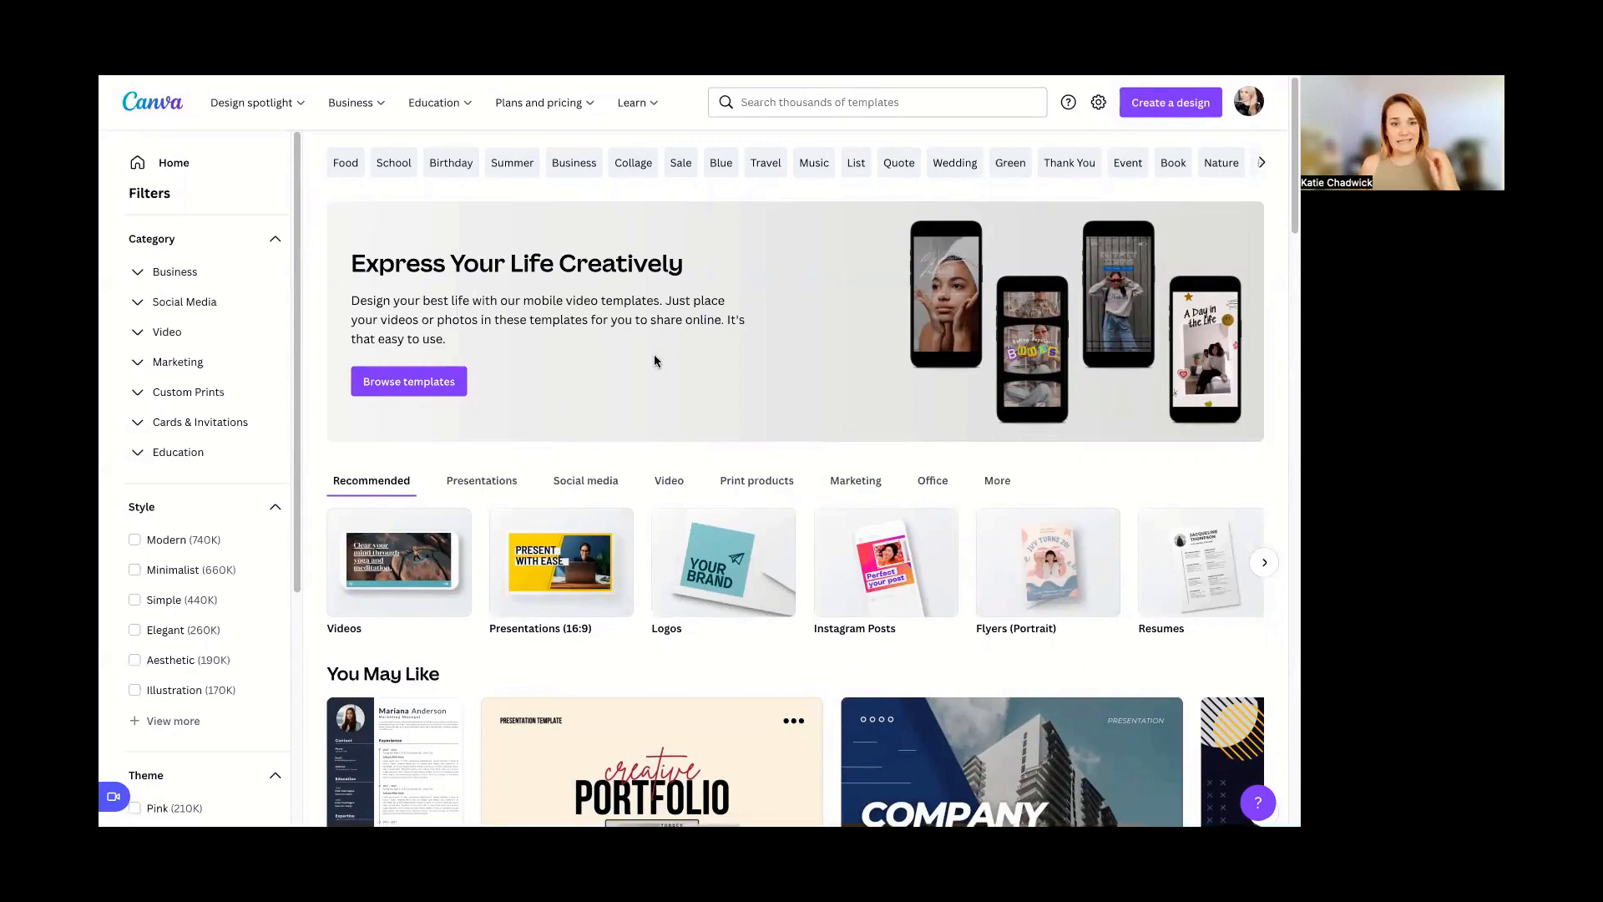
left_click(234, 171)
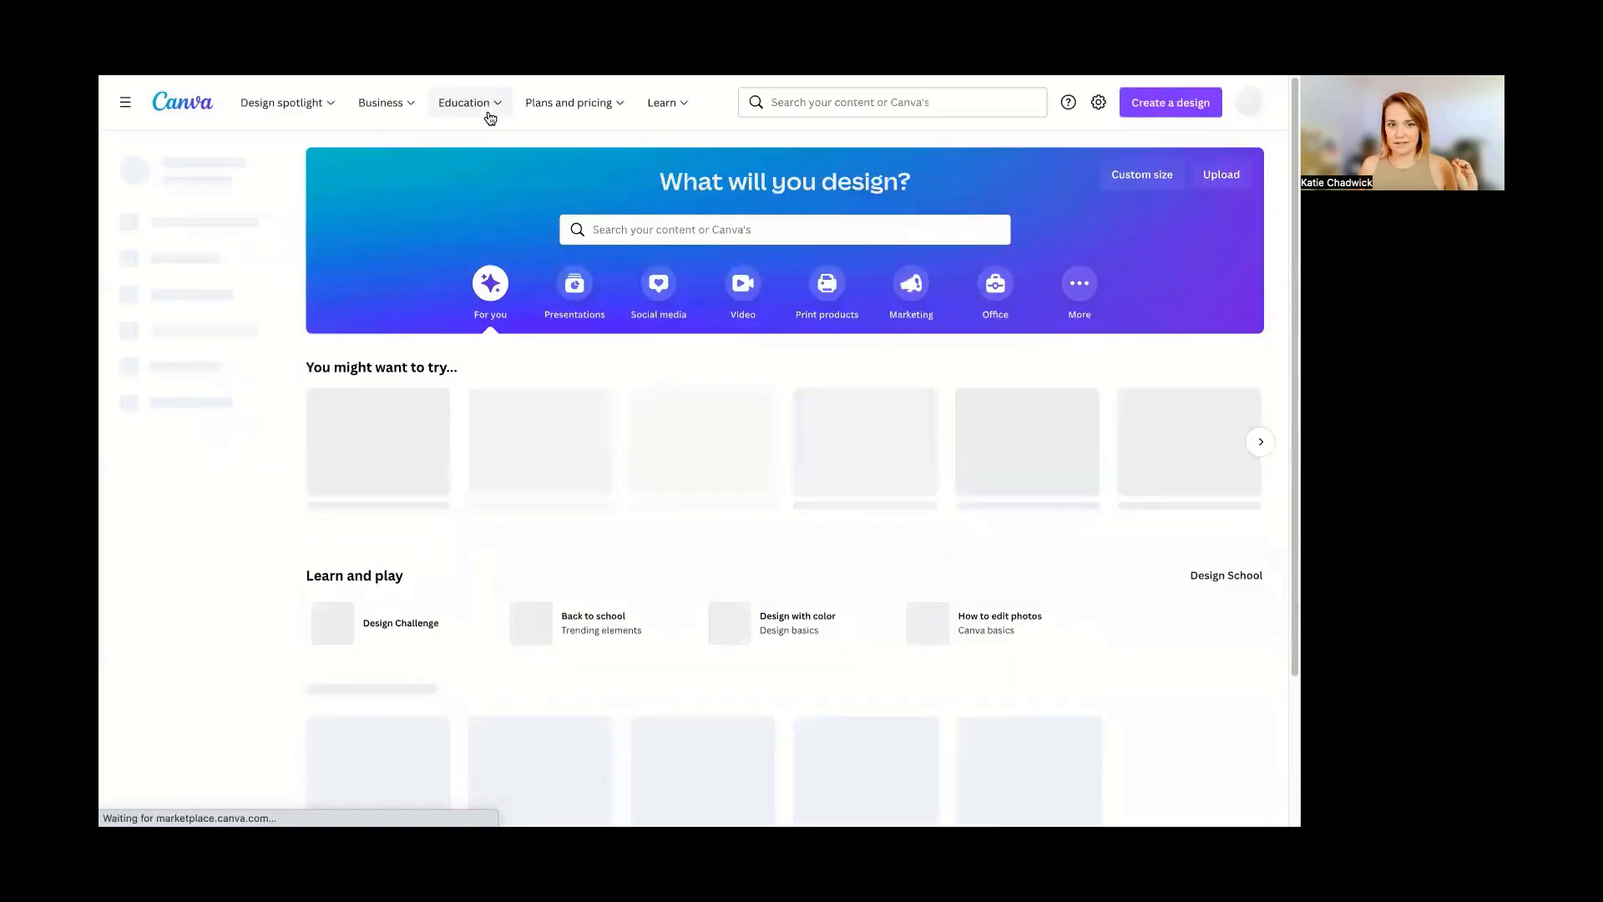
- View the Design spotlight overview and the Projects page with its folders, and return to the home page
mouse_move(490, 114)
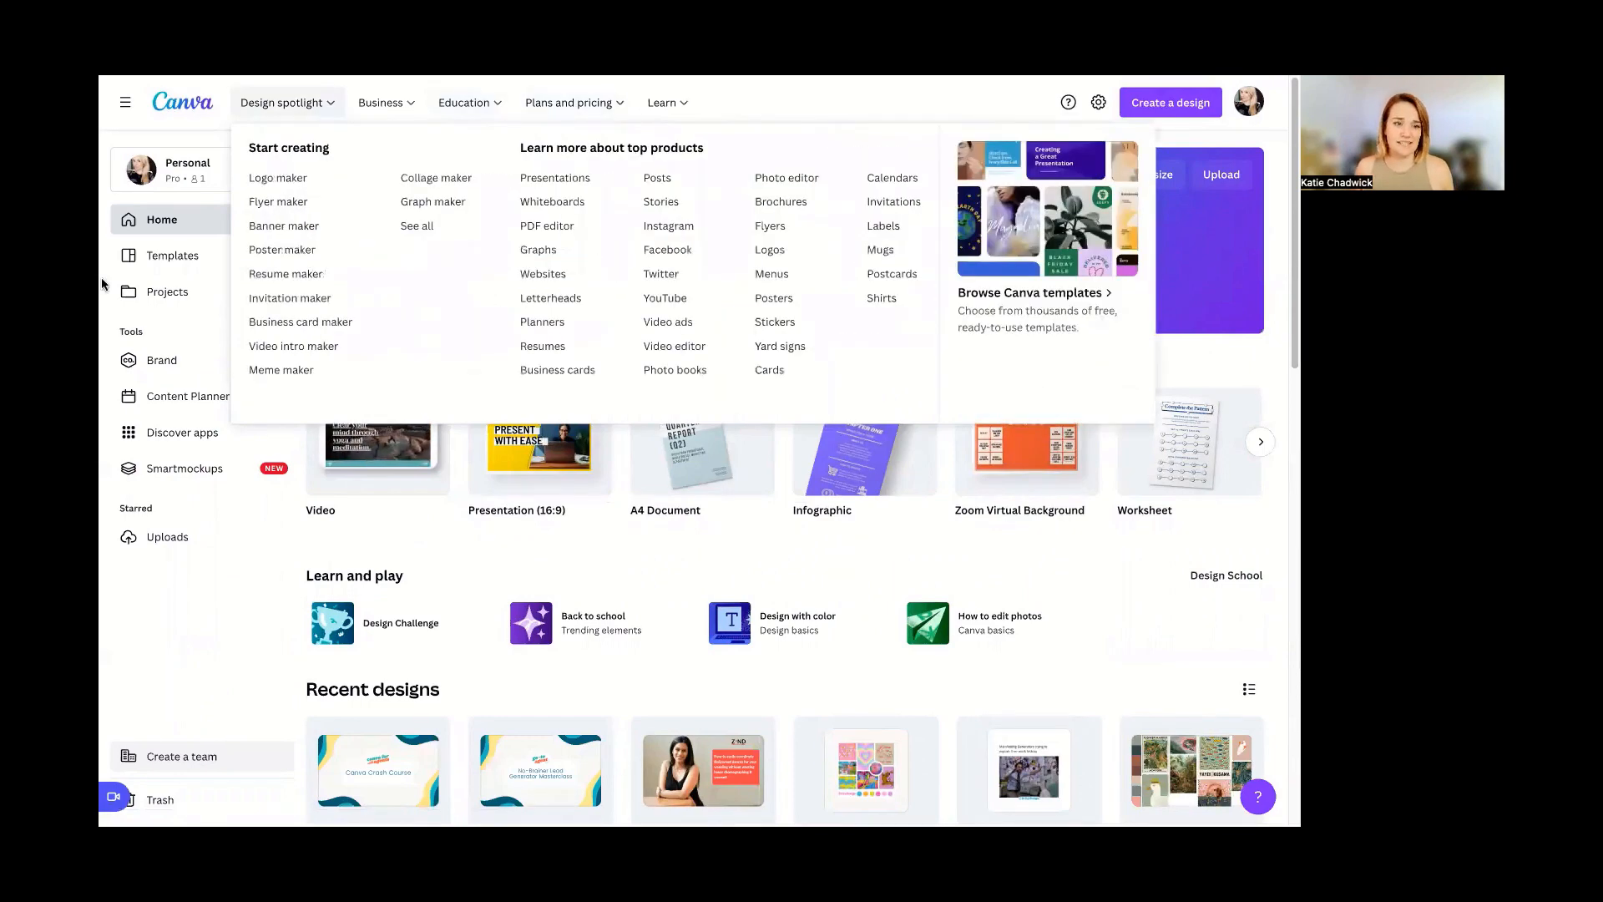
left_click(187, 308)
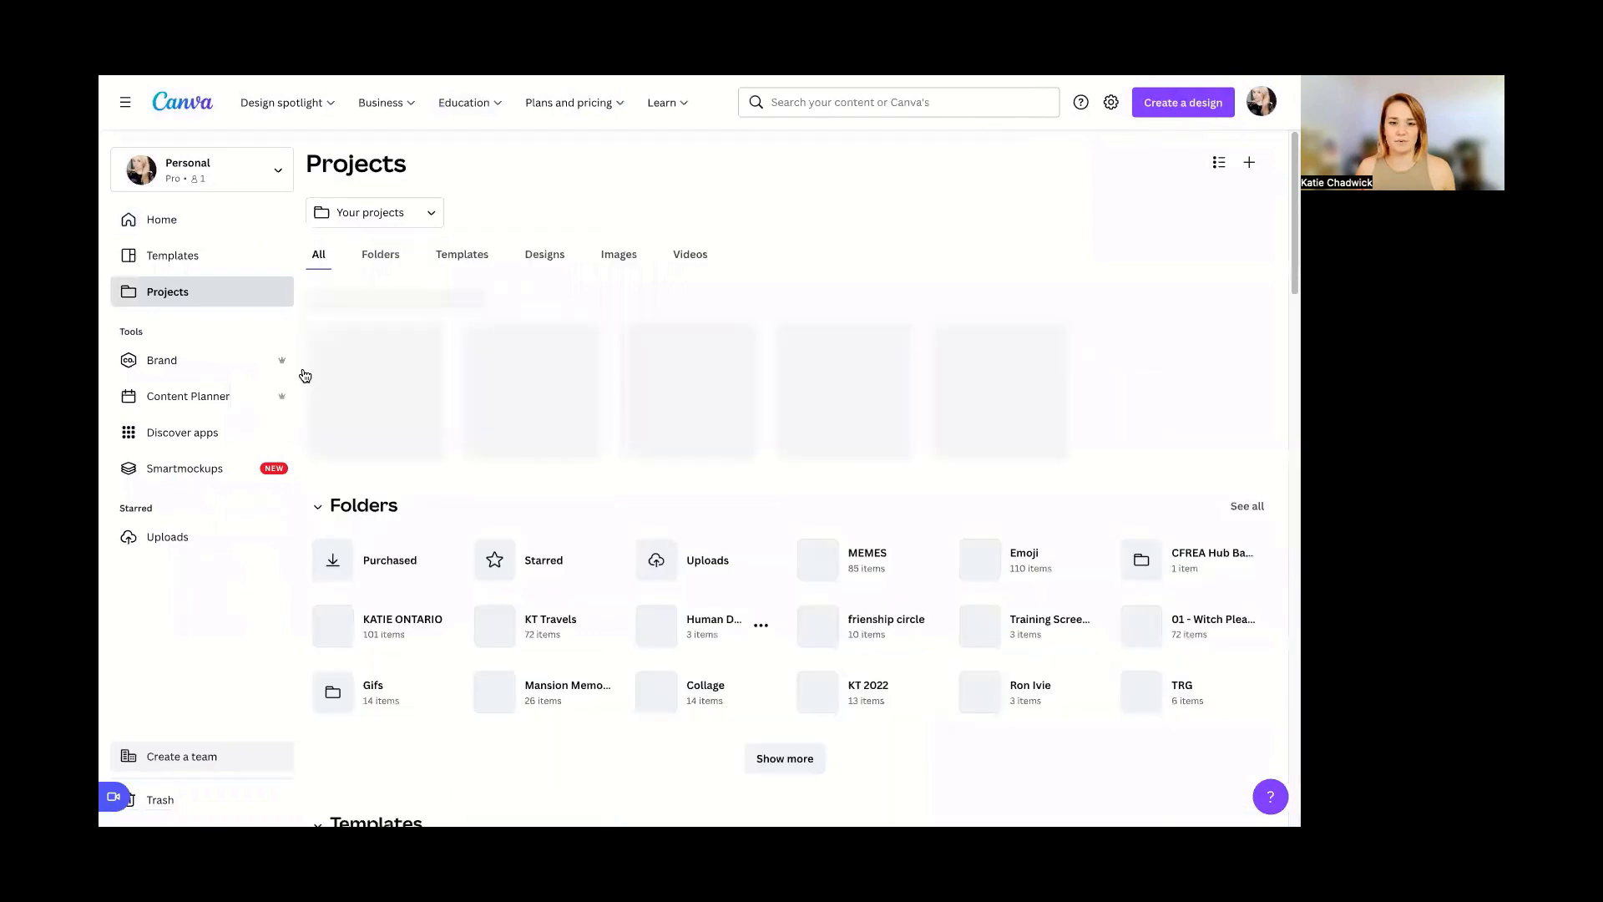
left_click(192, 232)
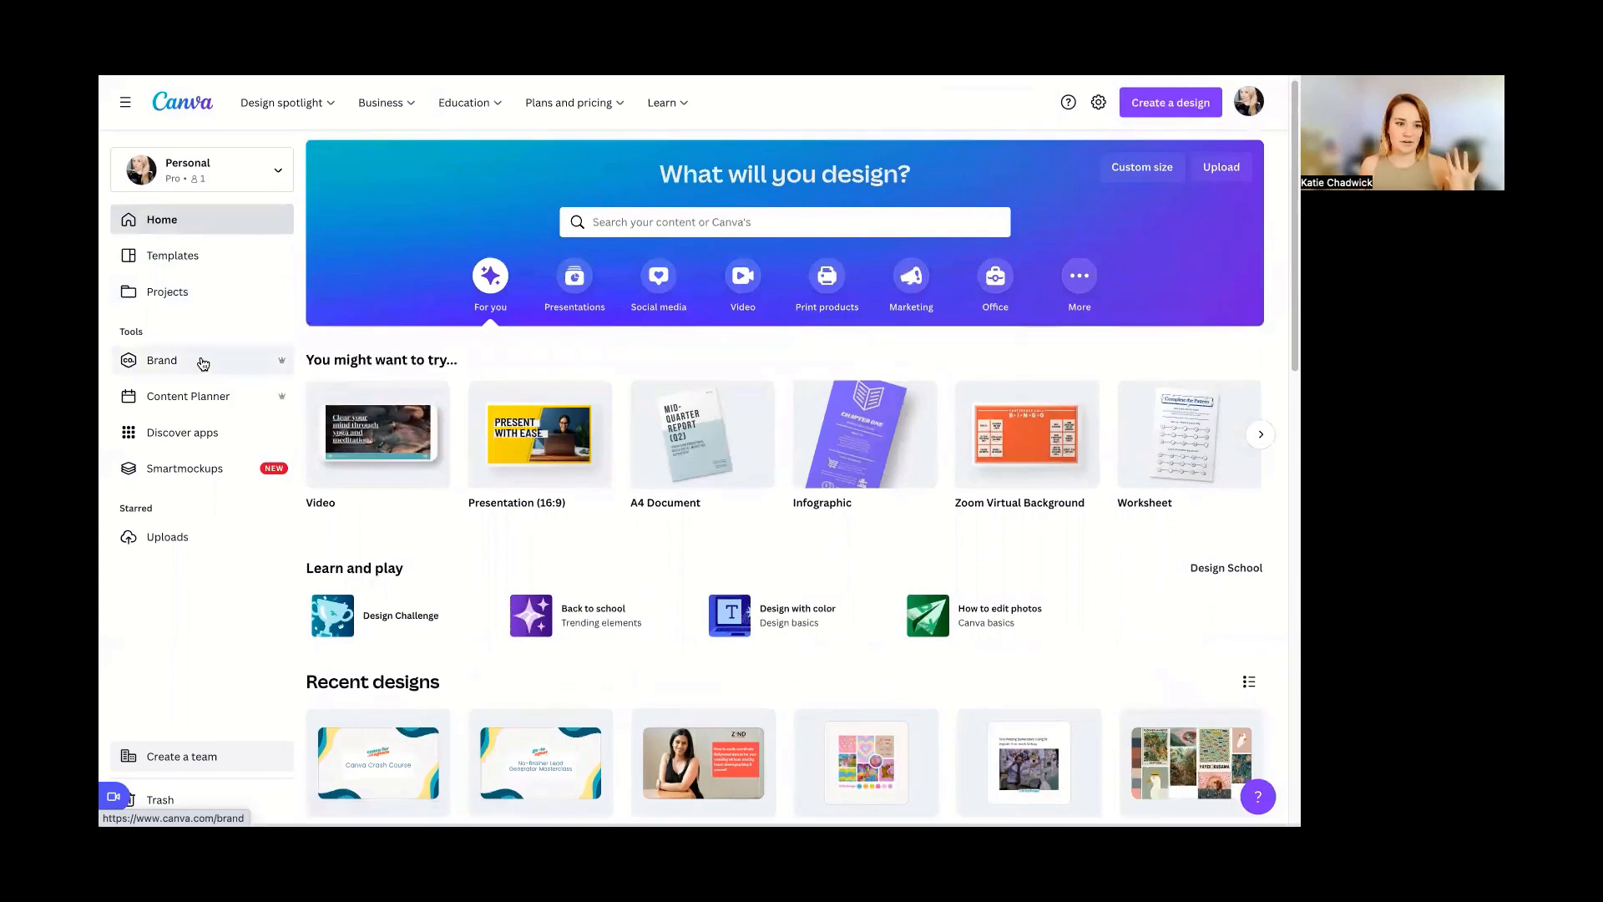
- View the Brand Kits and the Content Planner calendar, and return to the home page
left_click(198, 373)
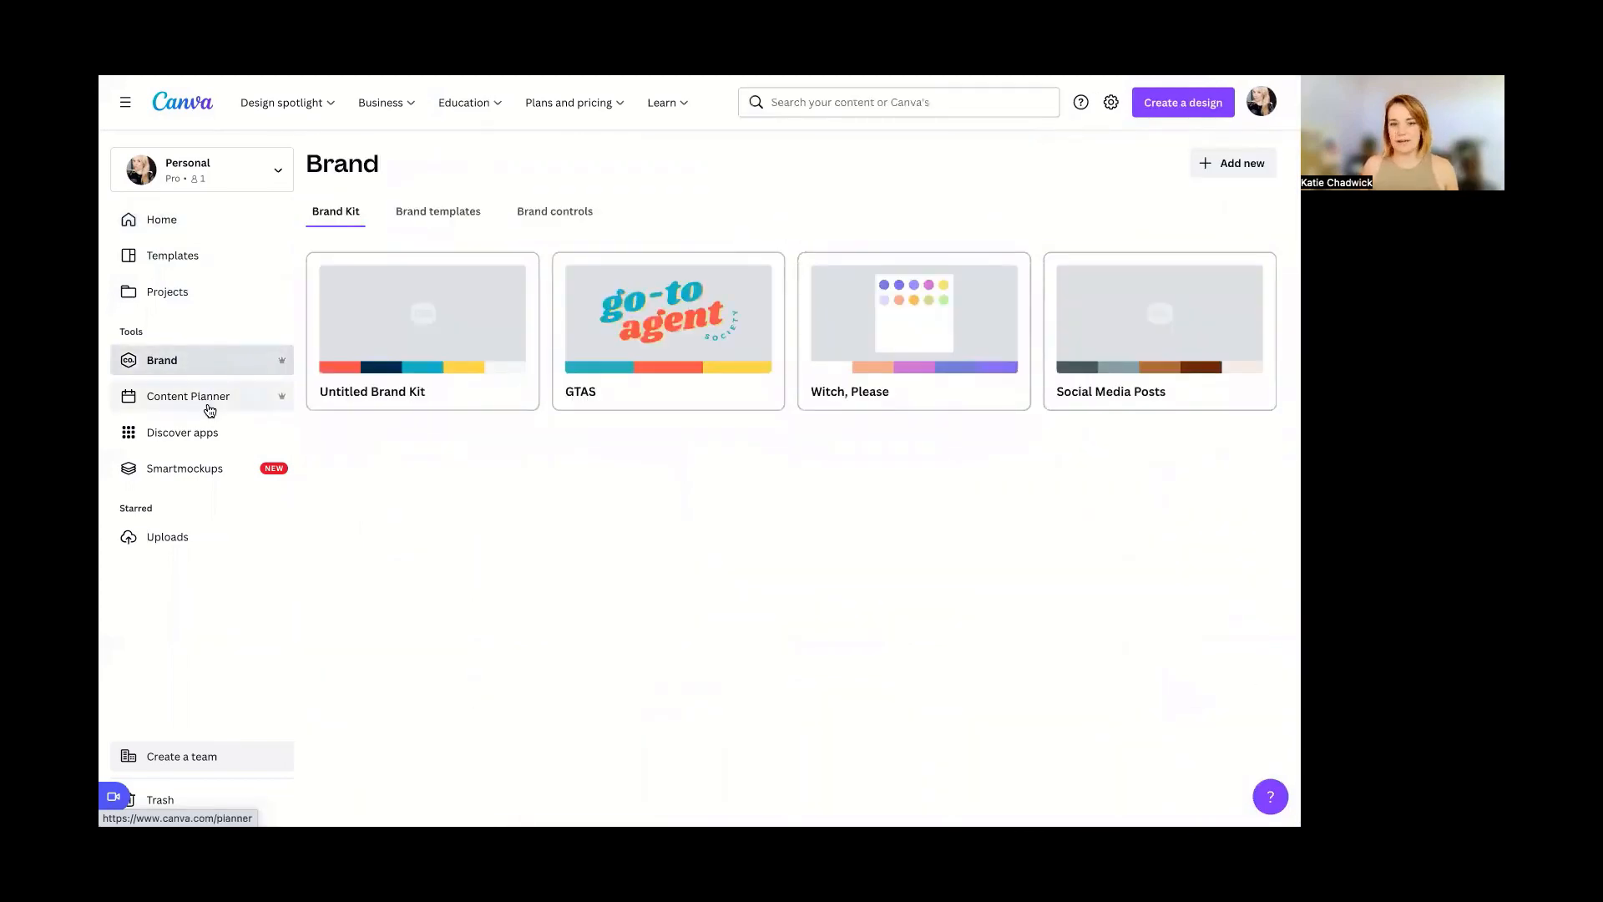
left_click(210, 405)
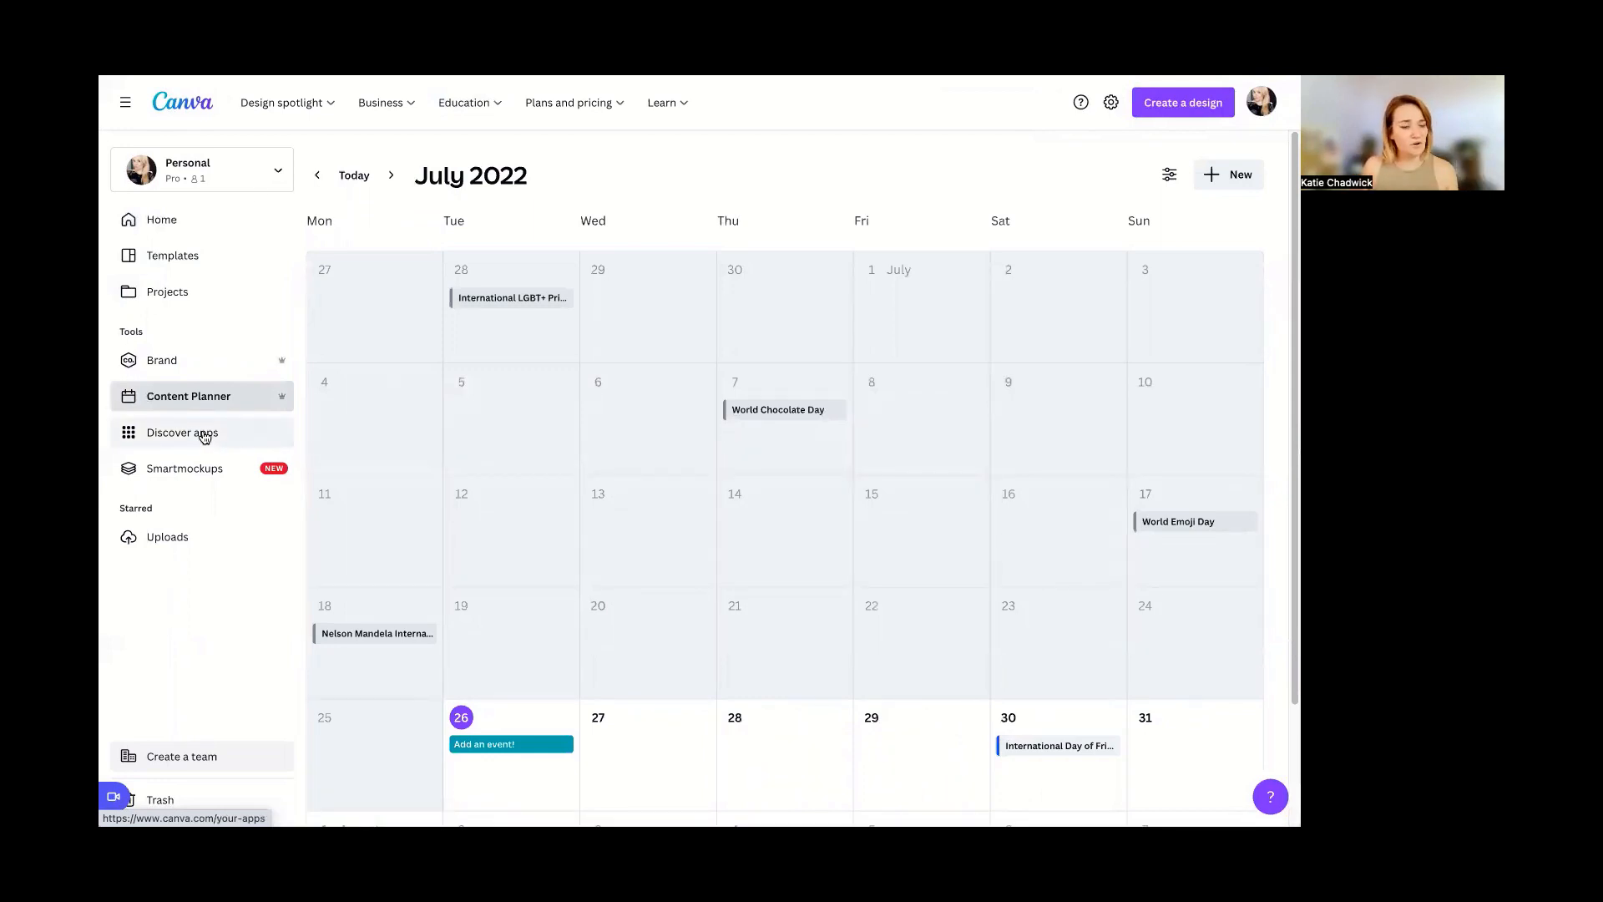
left_click(204, 222)
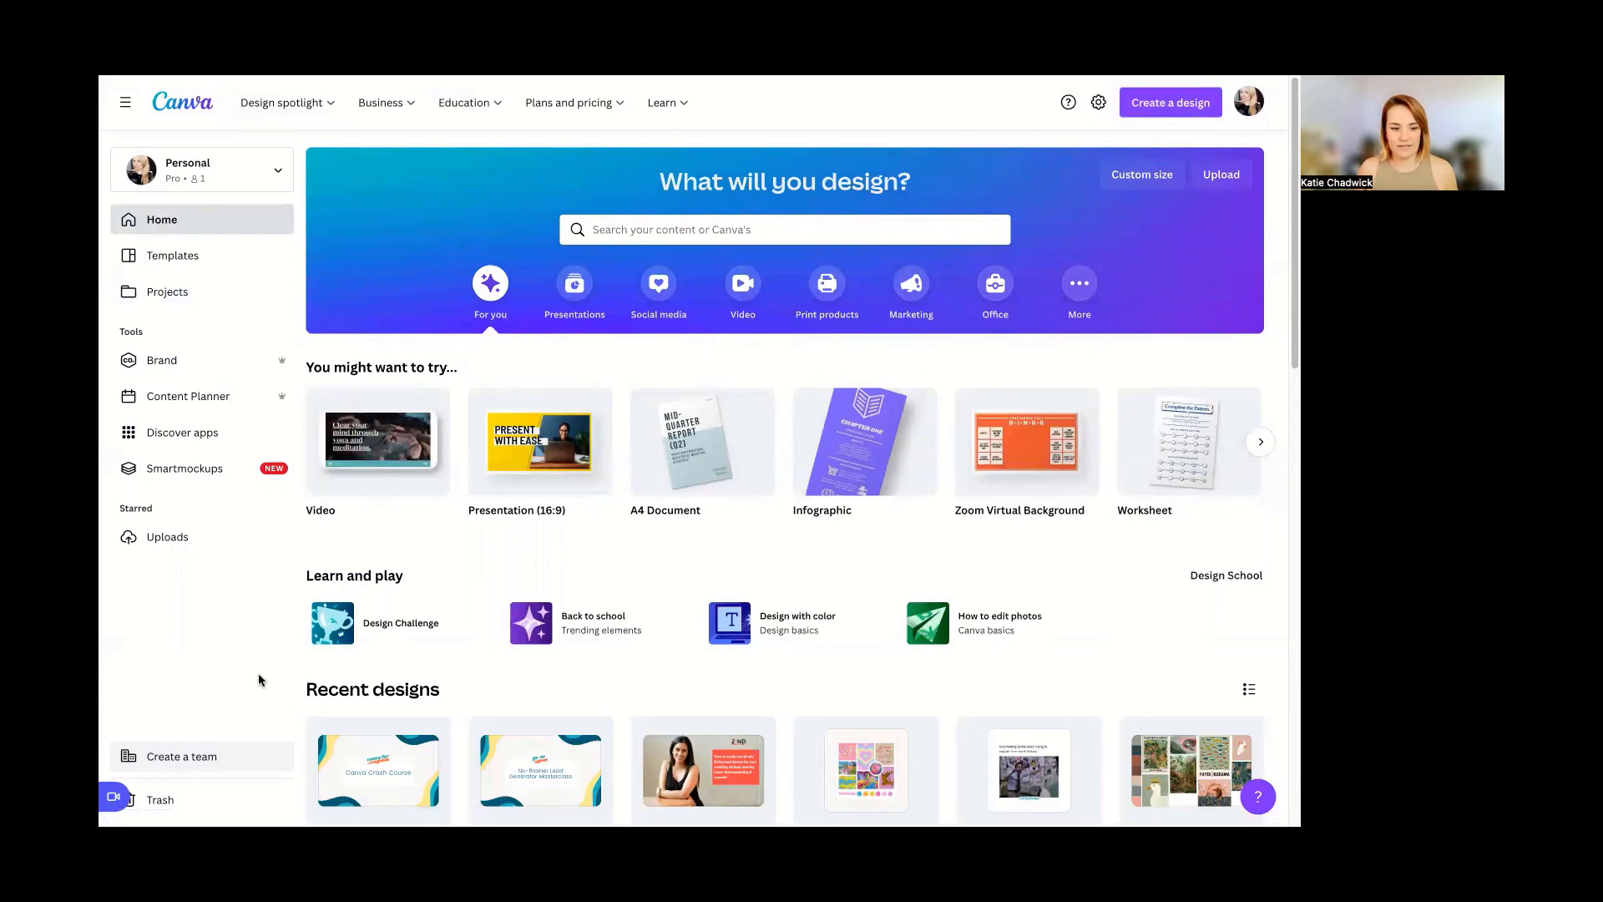
- Search the design types for "insta" and create a blank Instagram Post design
left_click(1171, 103)
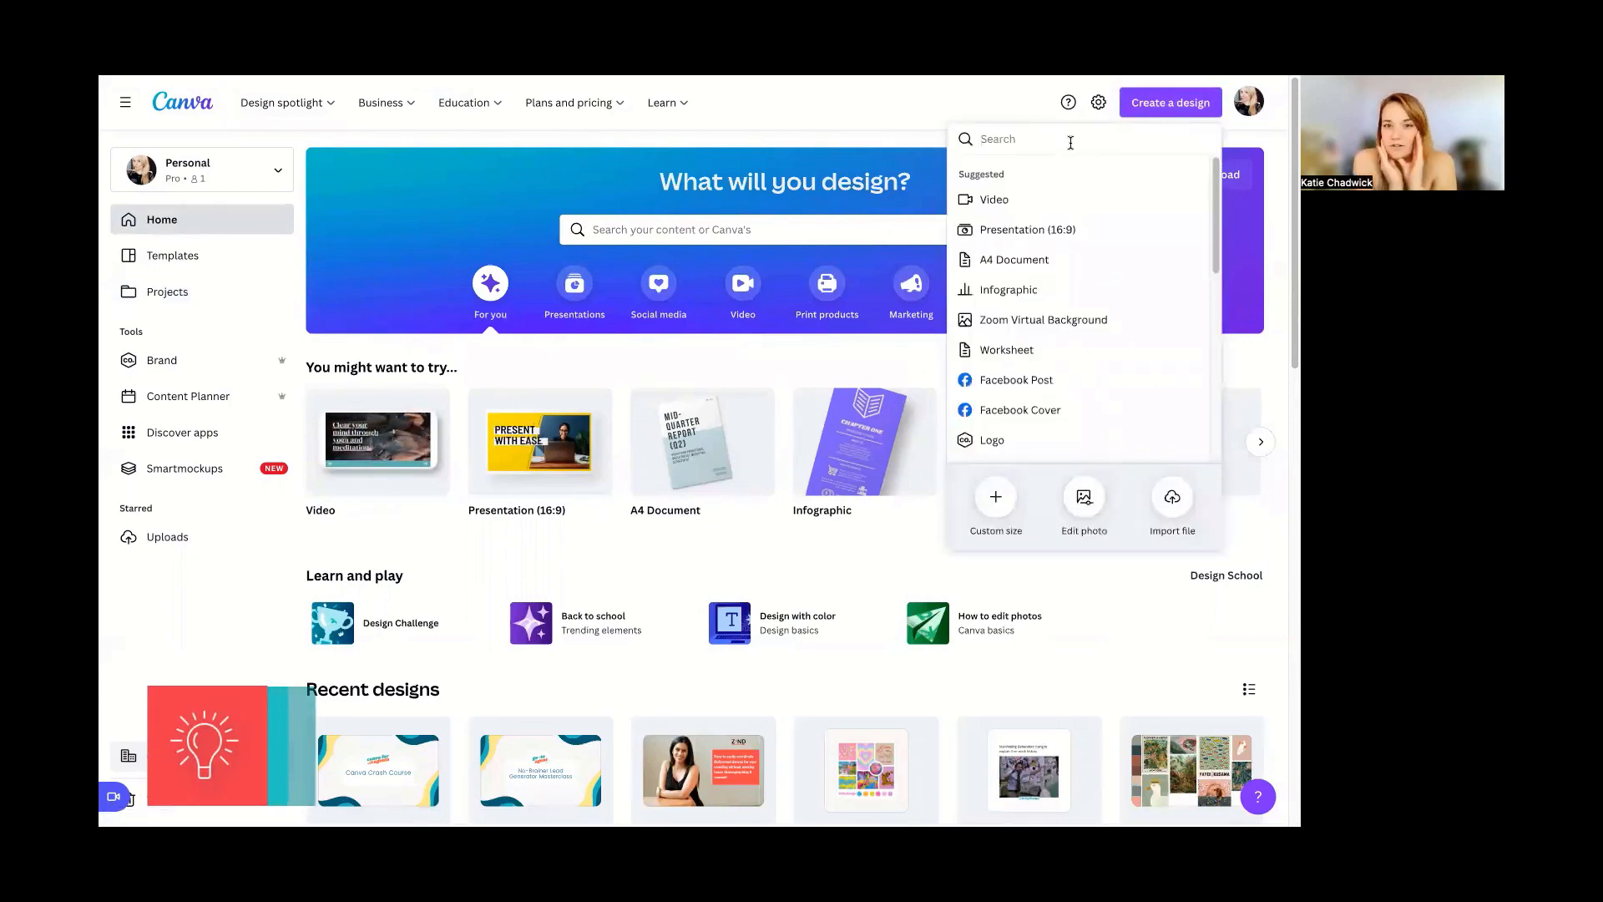
type("insta")
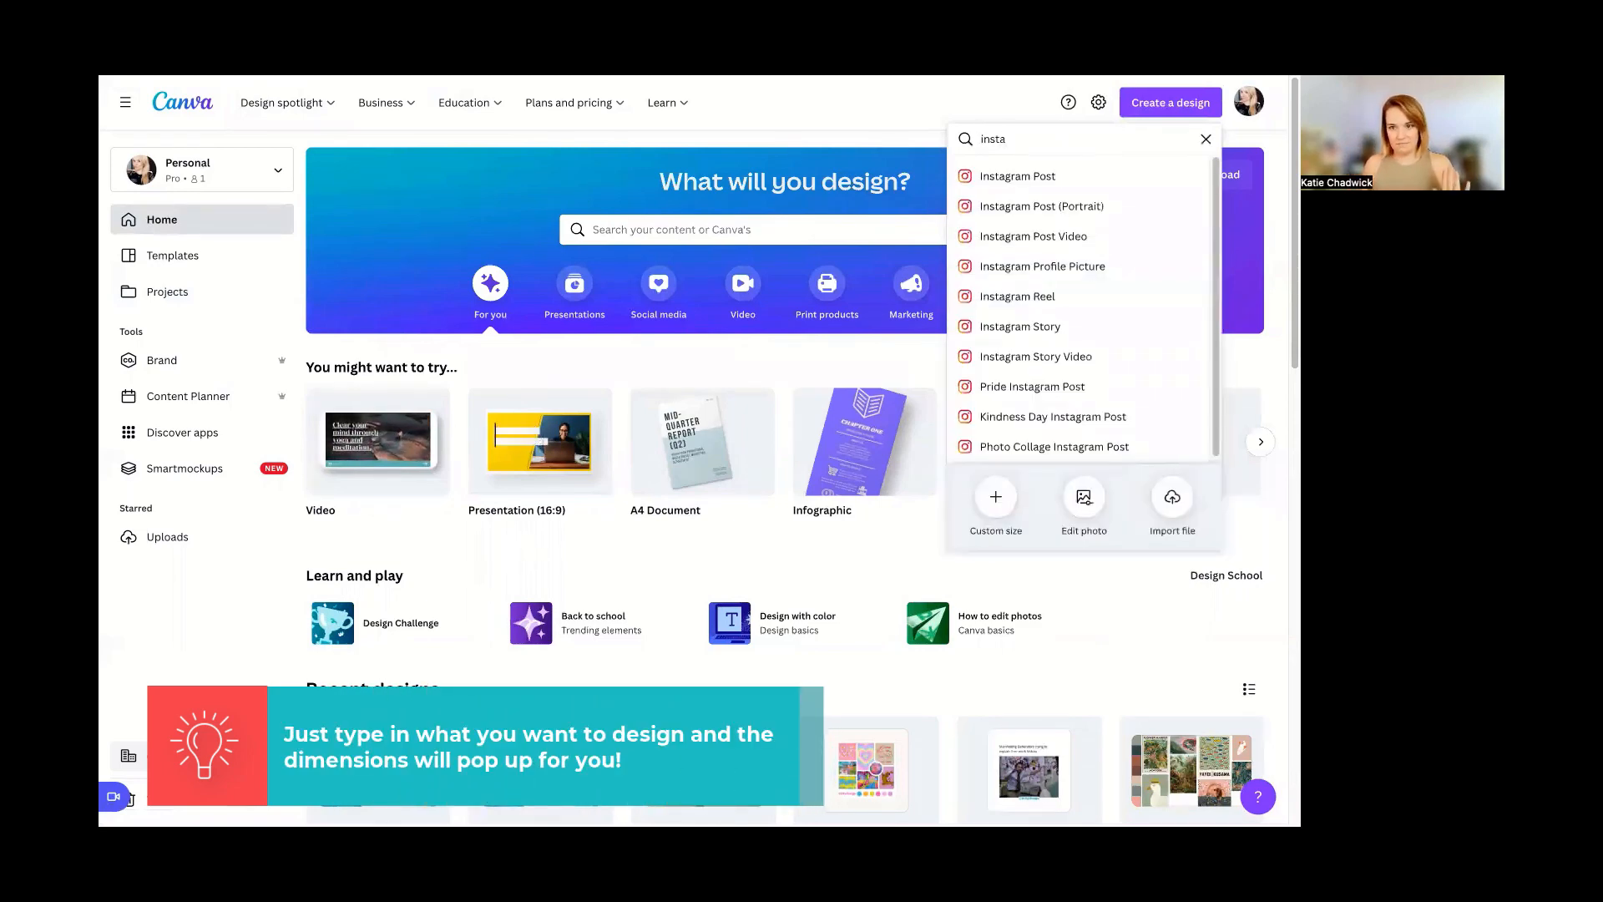
left_click(1158, 170)
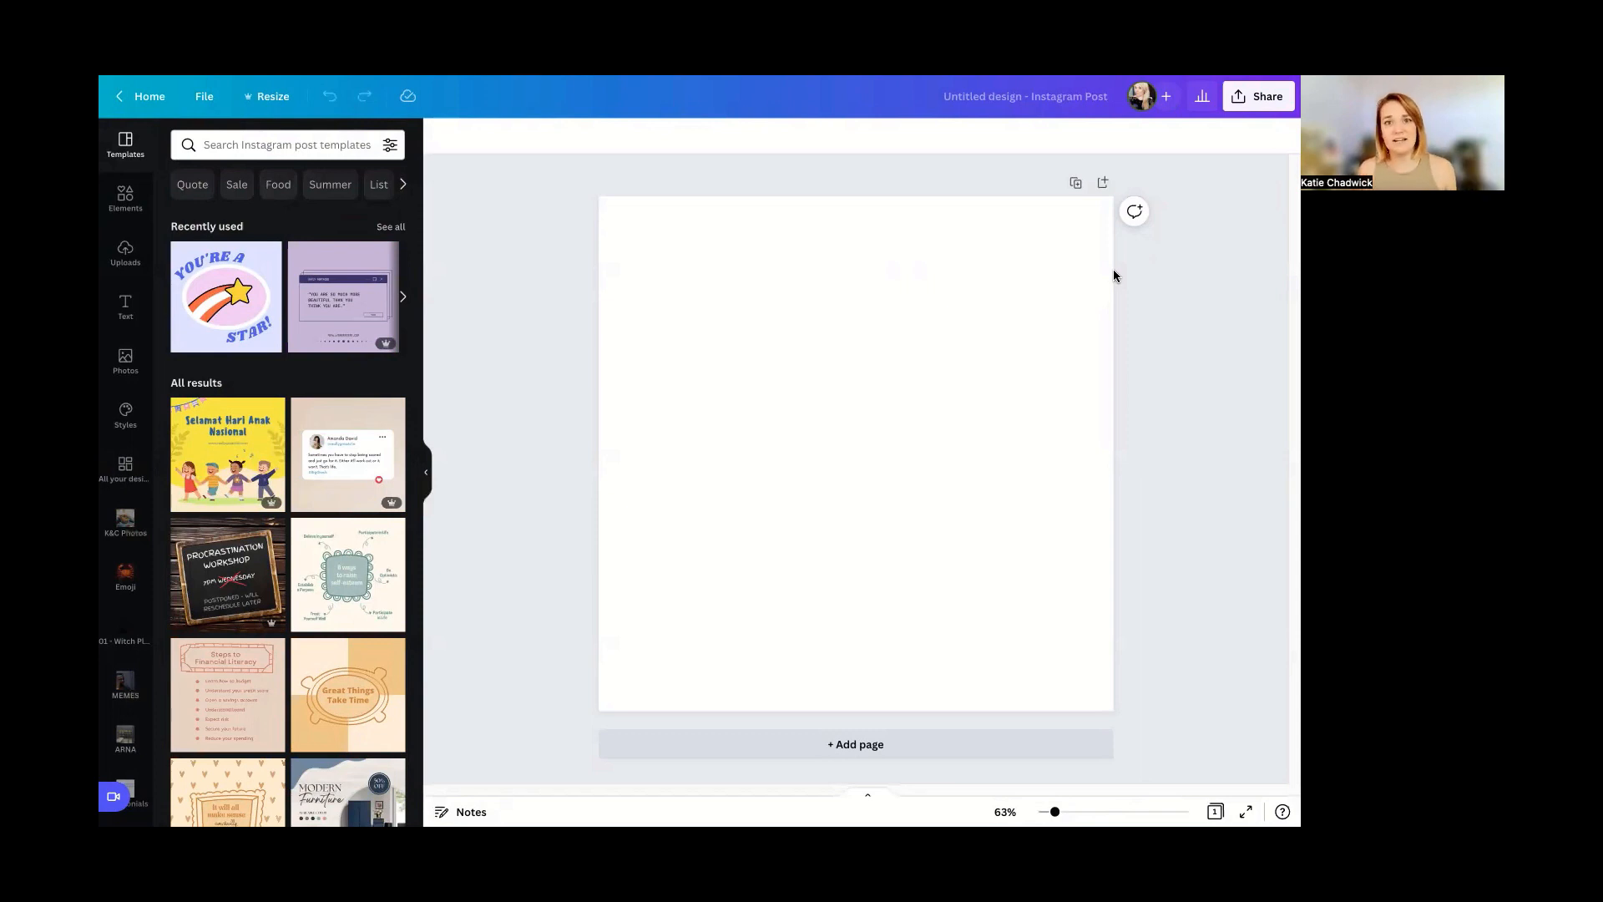
- Title the new design "Training IG Post"
left_click(1072, 99)
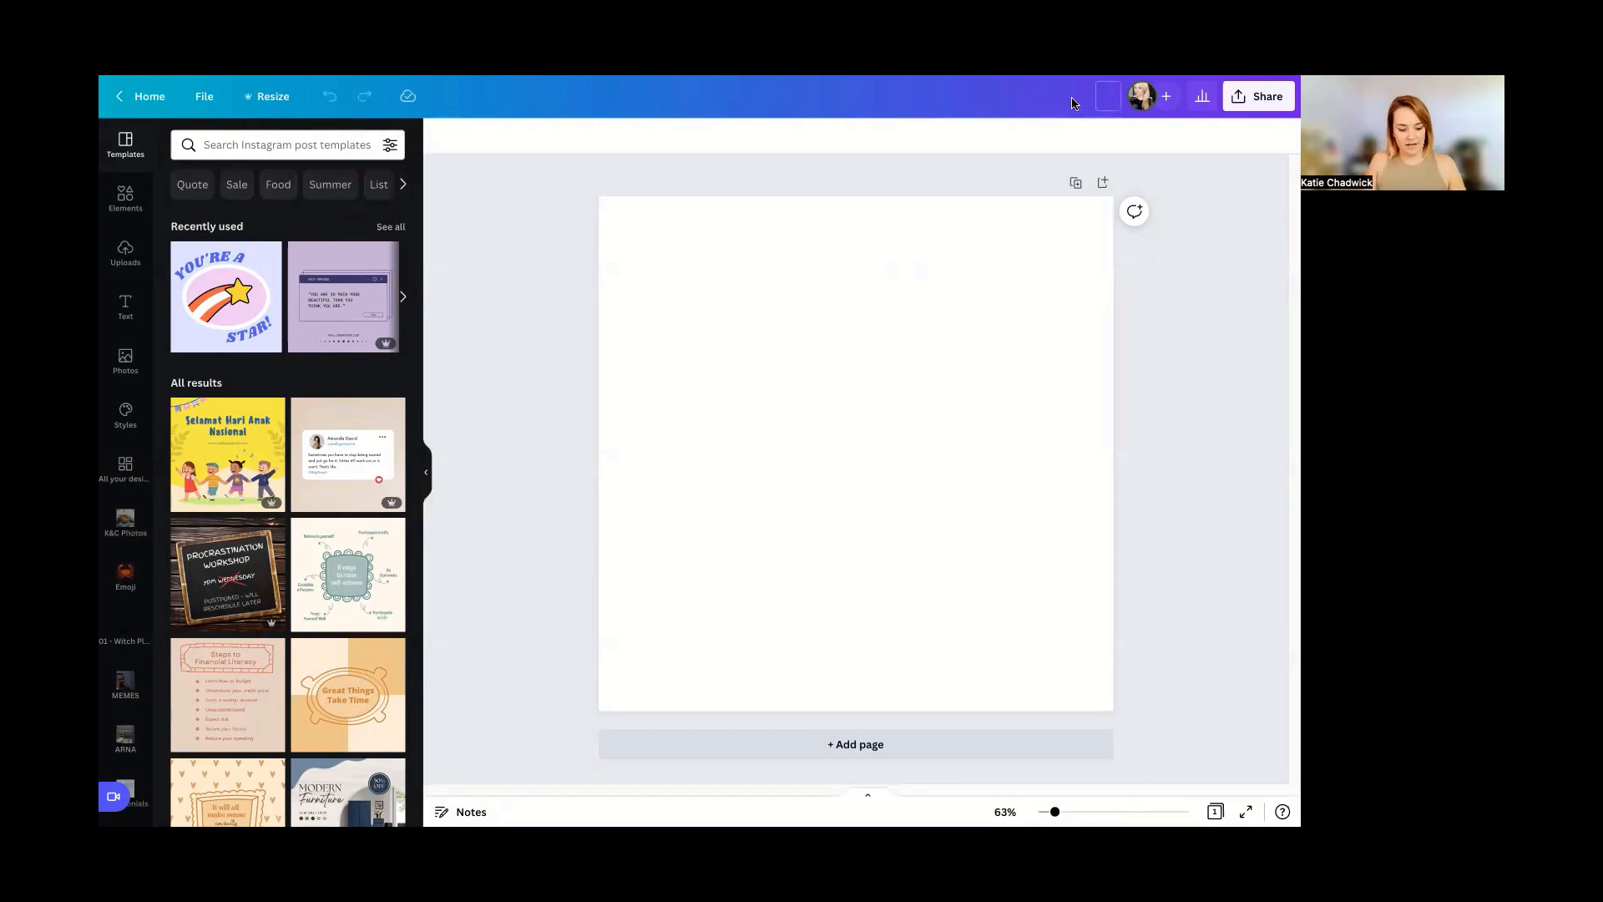
type("Traiin")
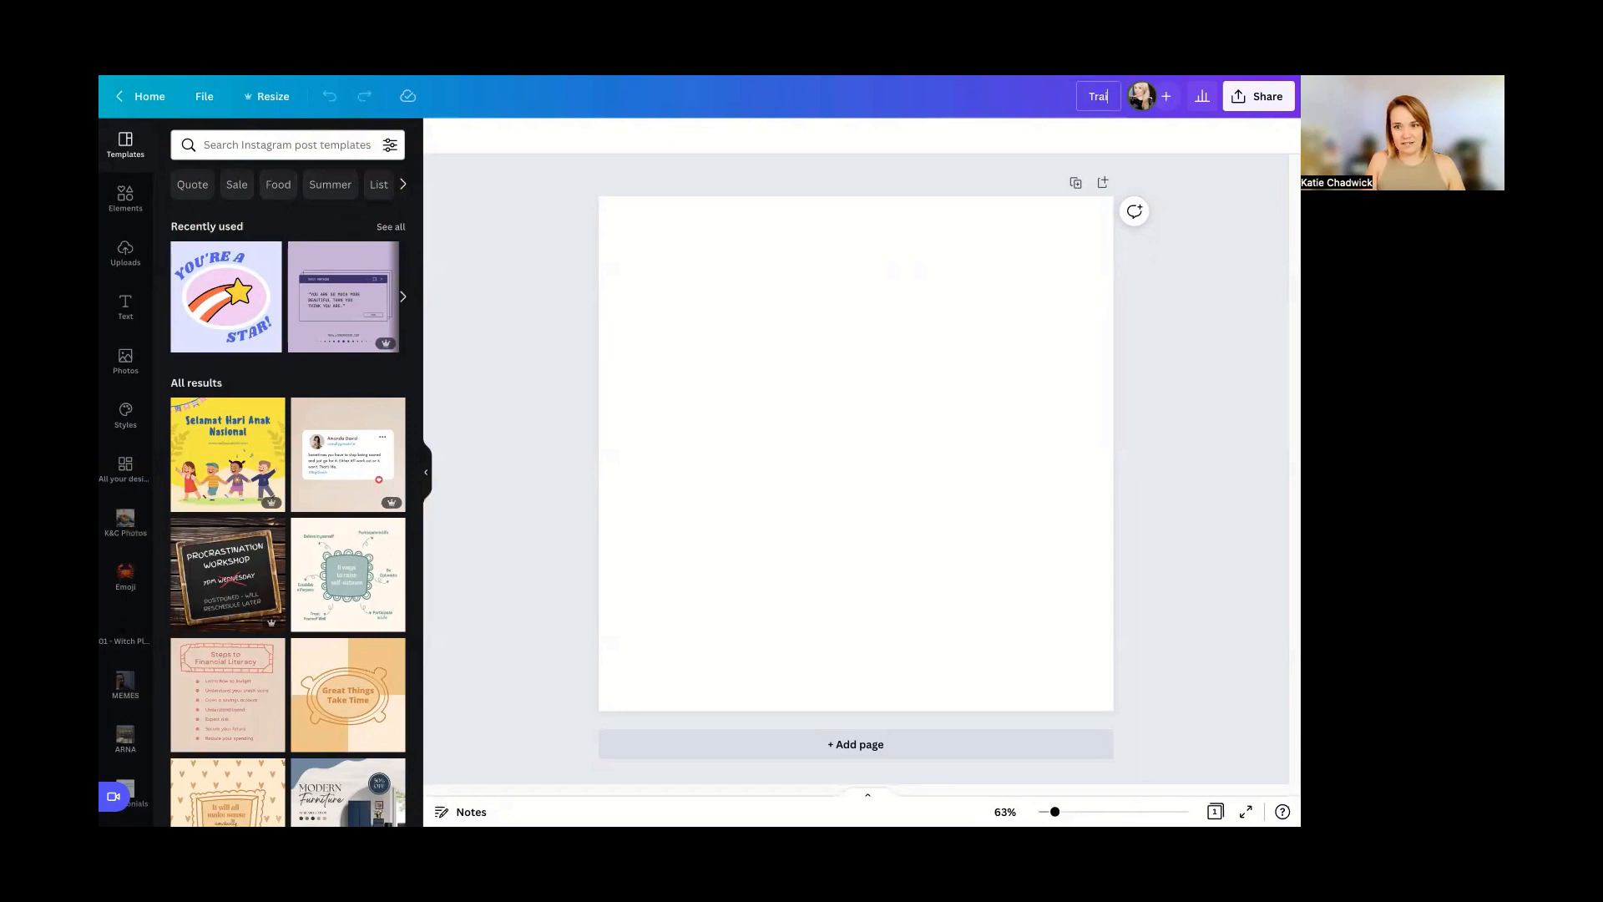
key("BackSpace")
key("BackSpace")
type("ning")
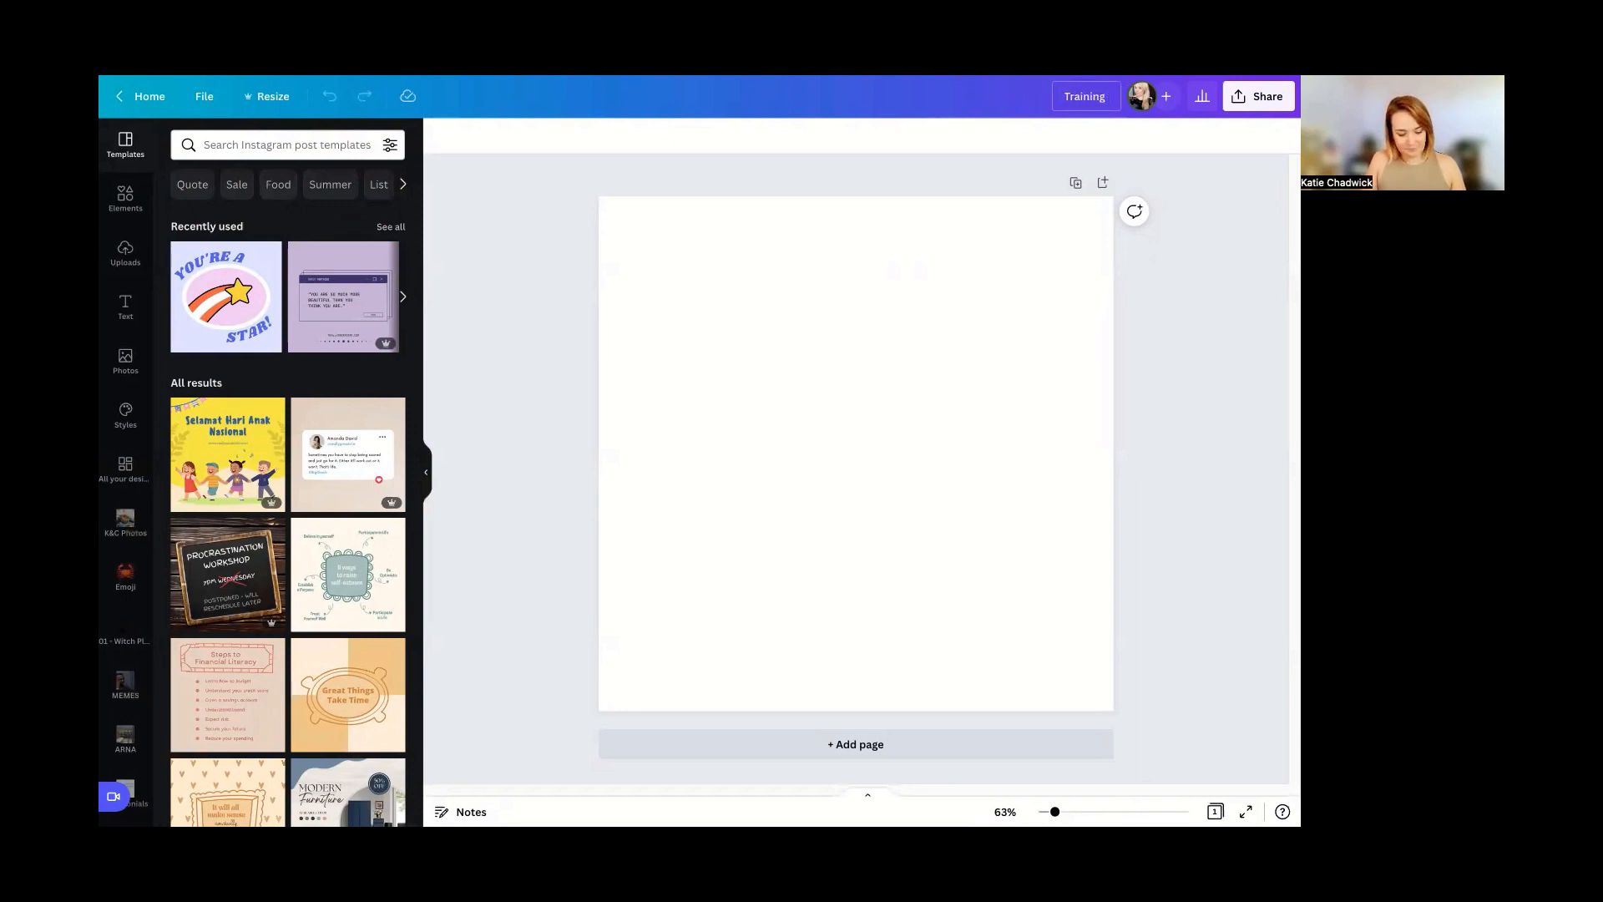
type(" IG Post")
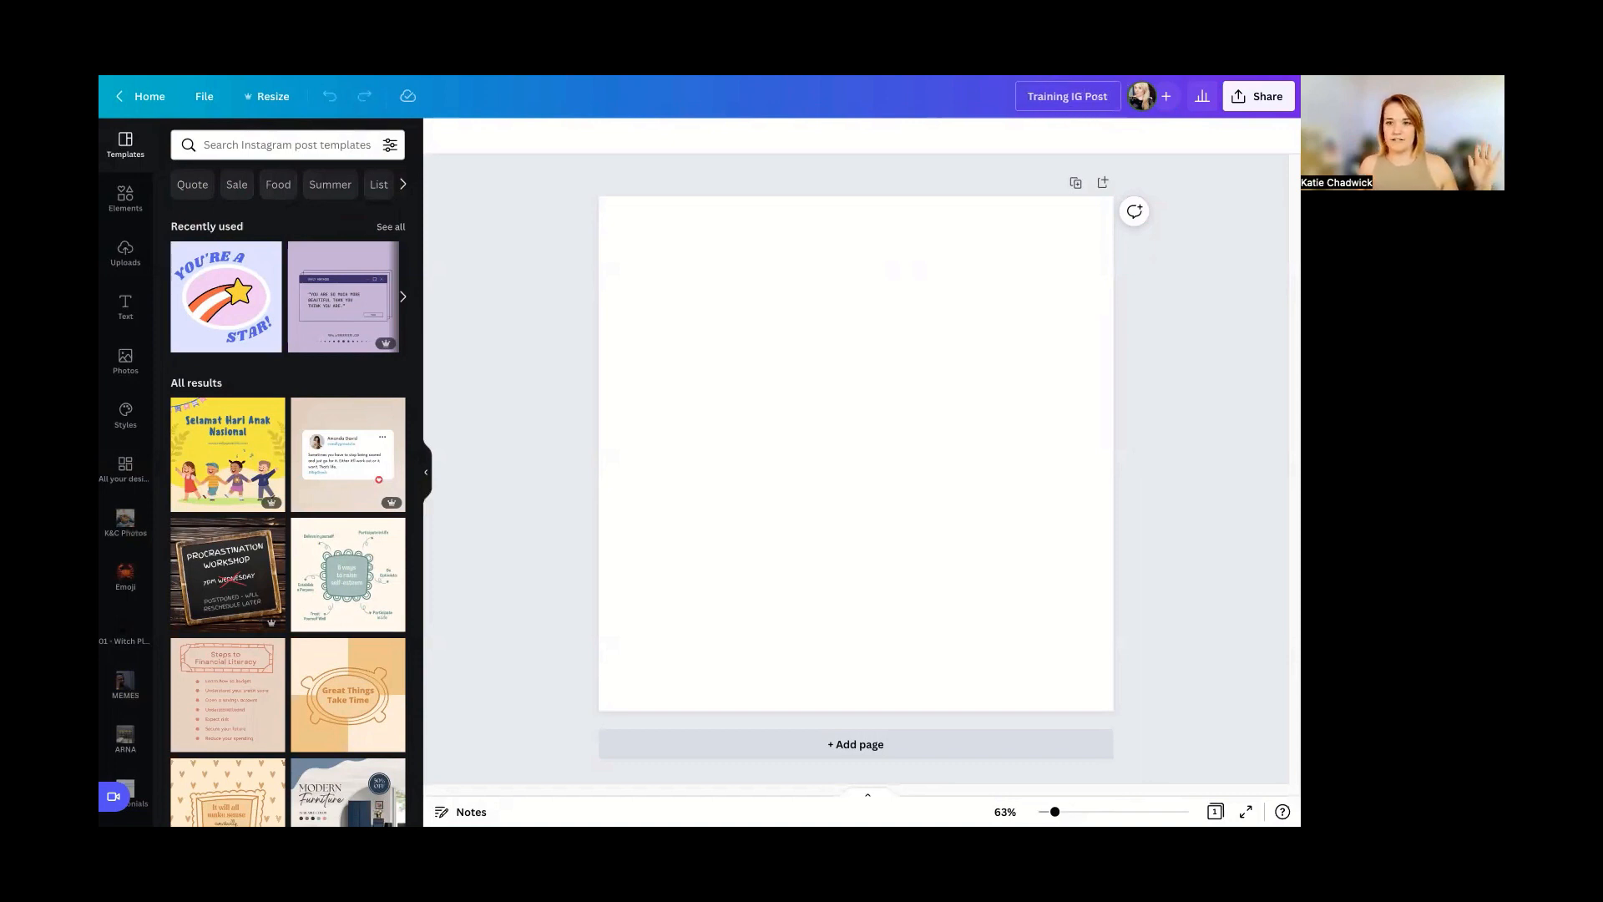
- Add a second blank page to the design and go back to page 1
left_click(1024, 256)
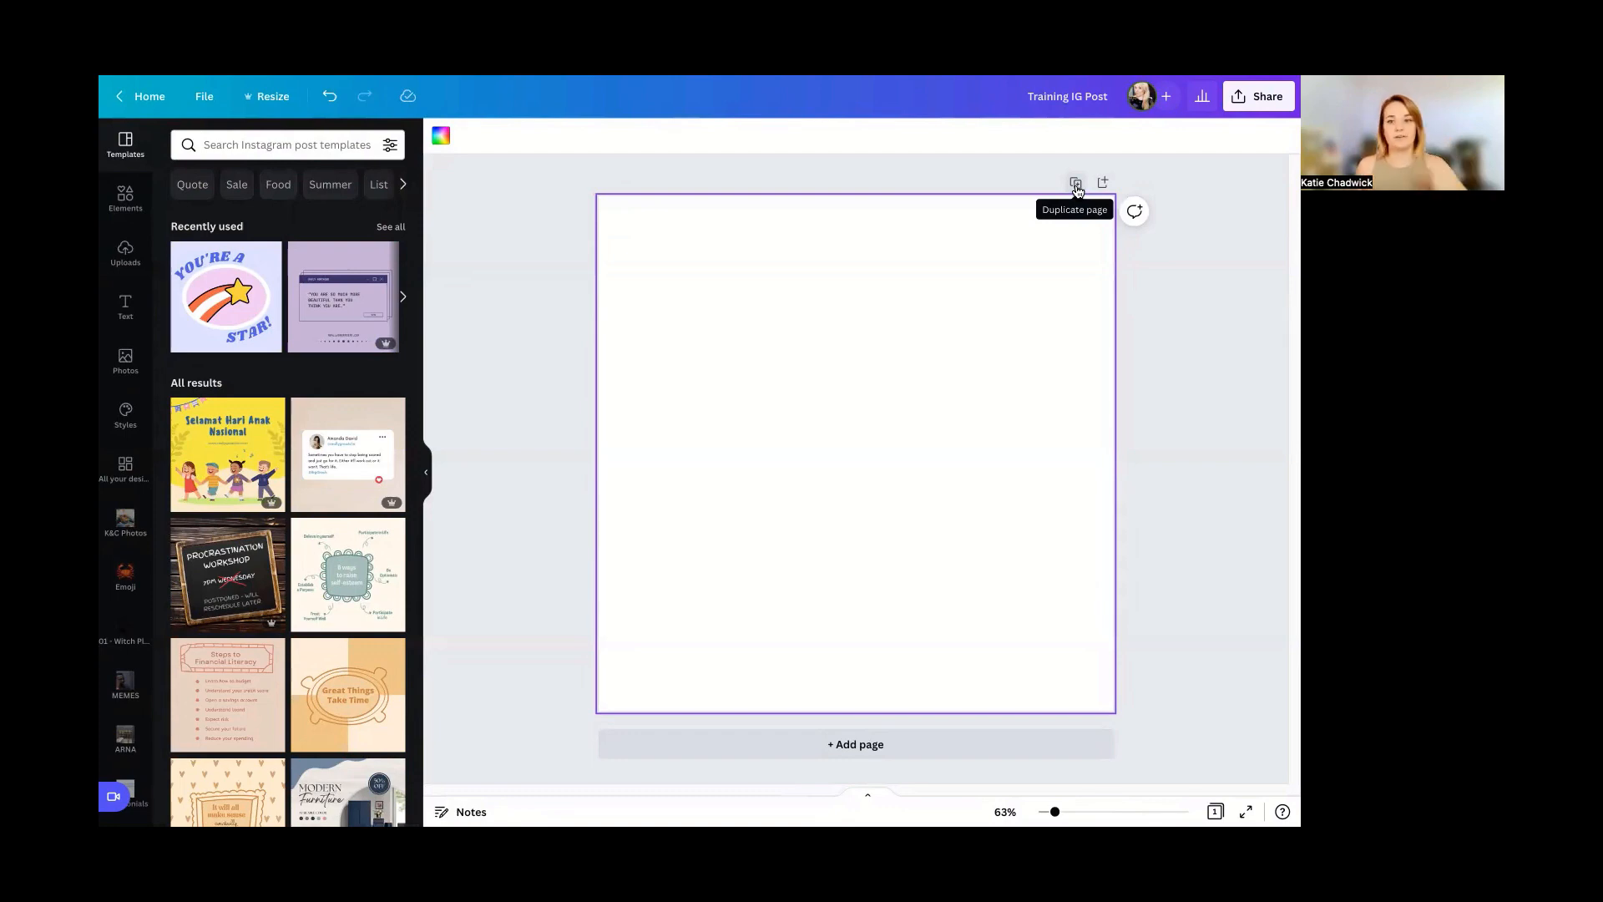
left_click(1099, 188)
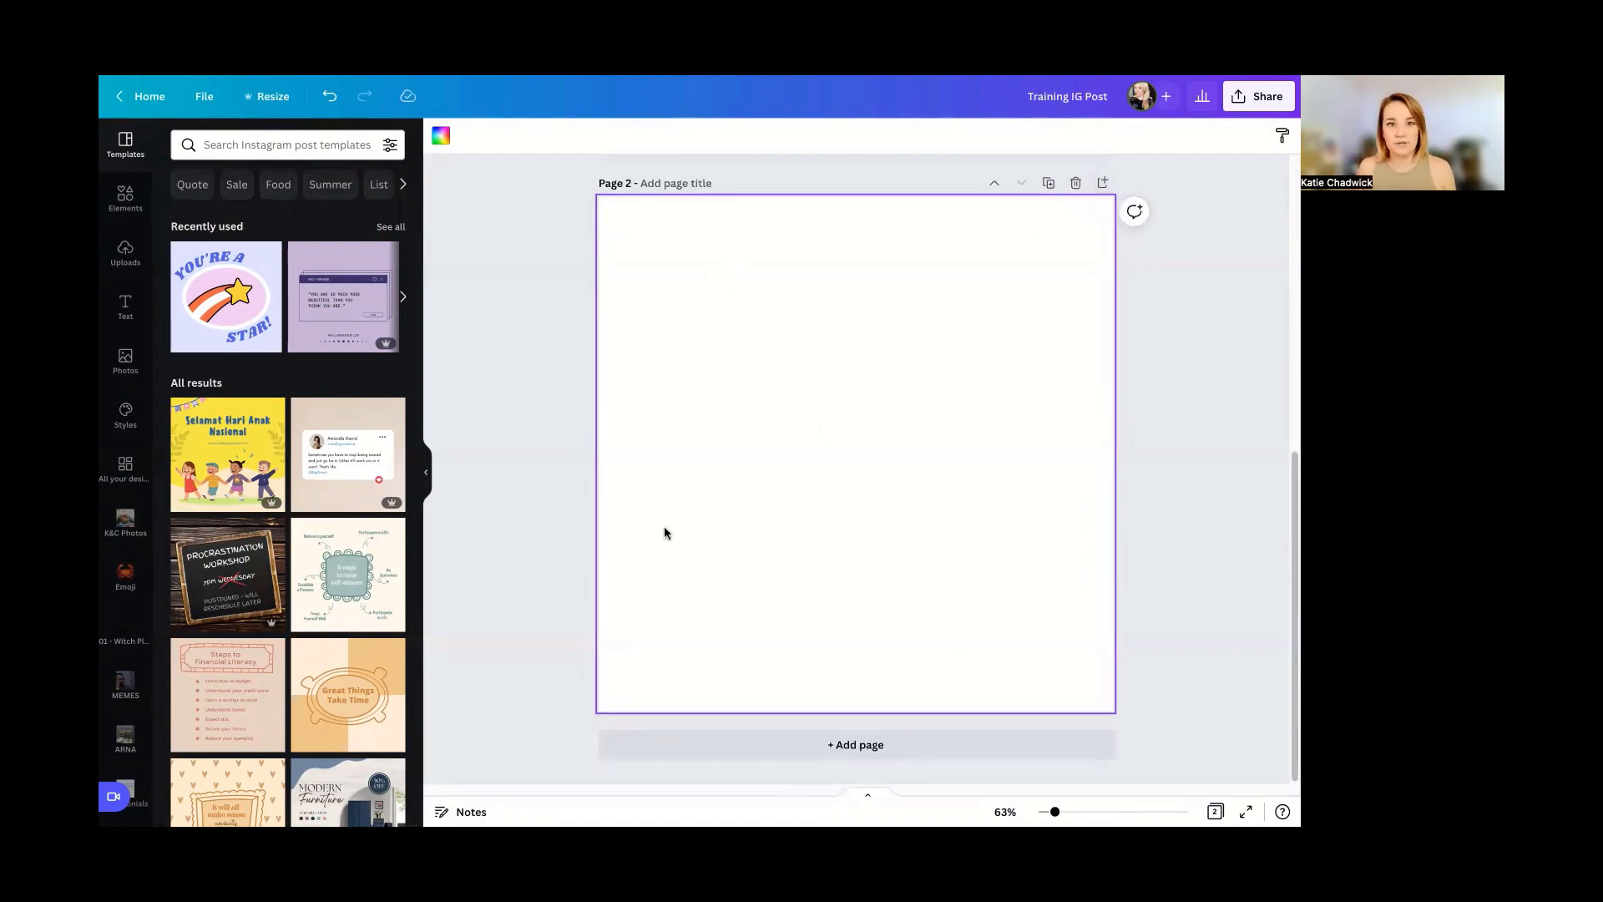
scroll(906, 500, "up", 5)
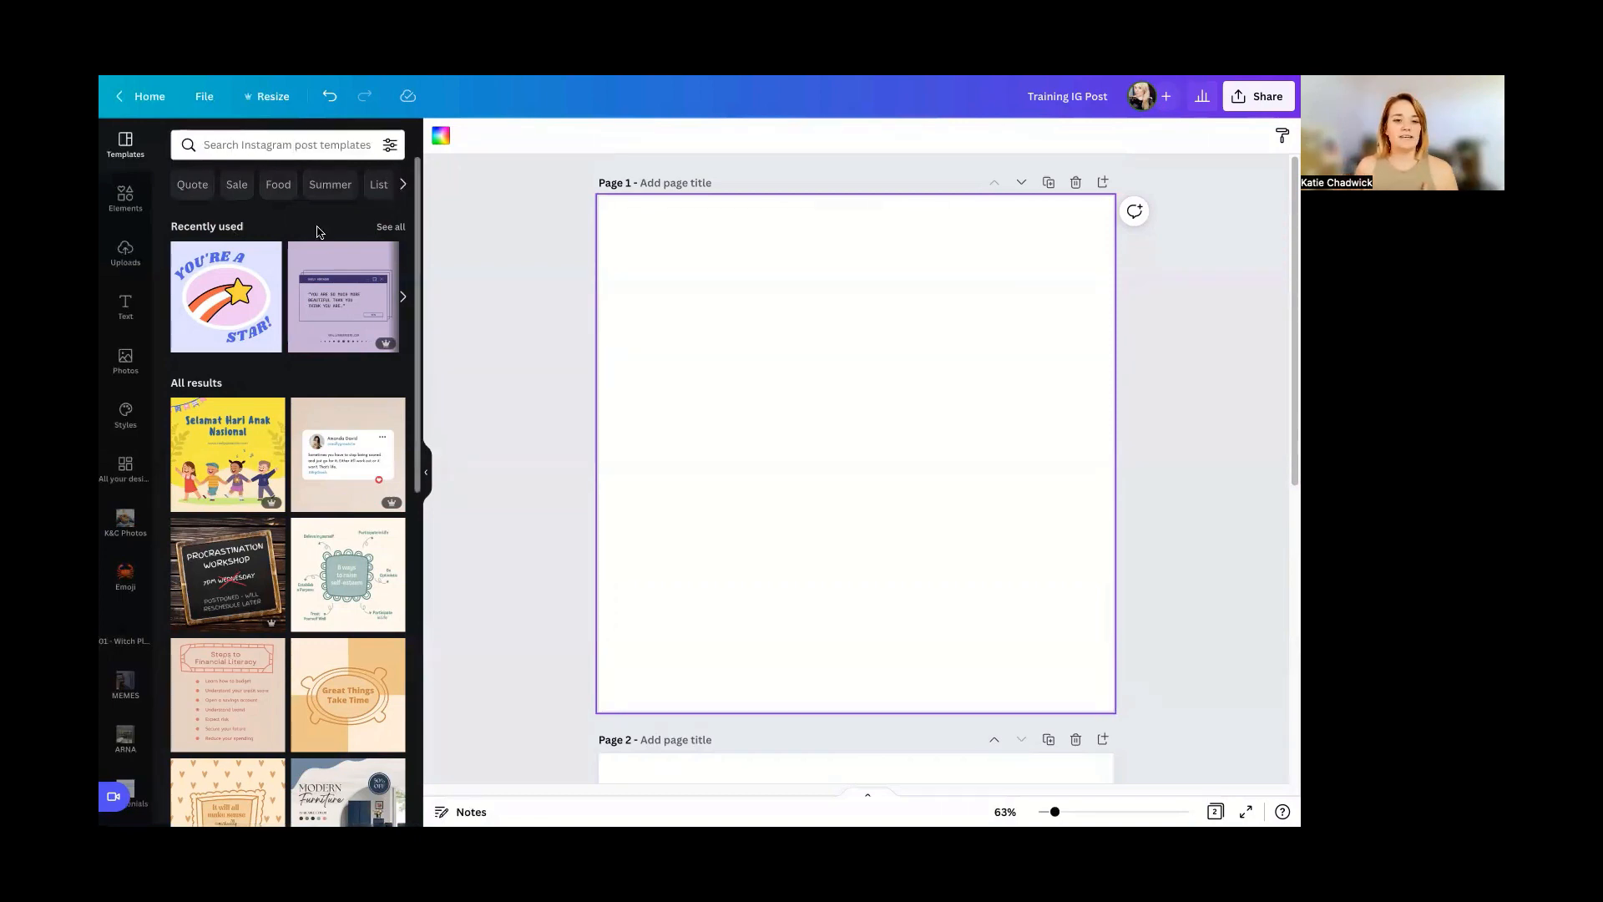
- Browse the suggested Instagram post templates and the Summer category, and clear the category search
scroll(355, 434, "down", 7)
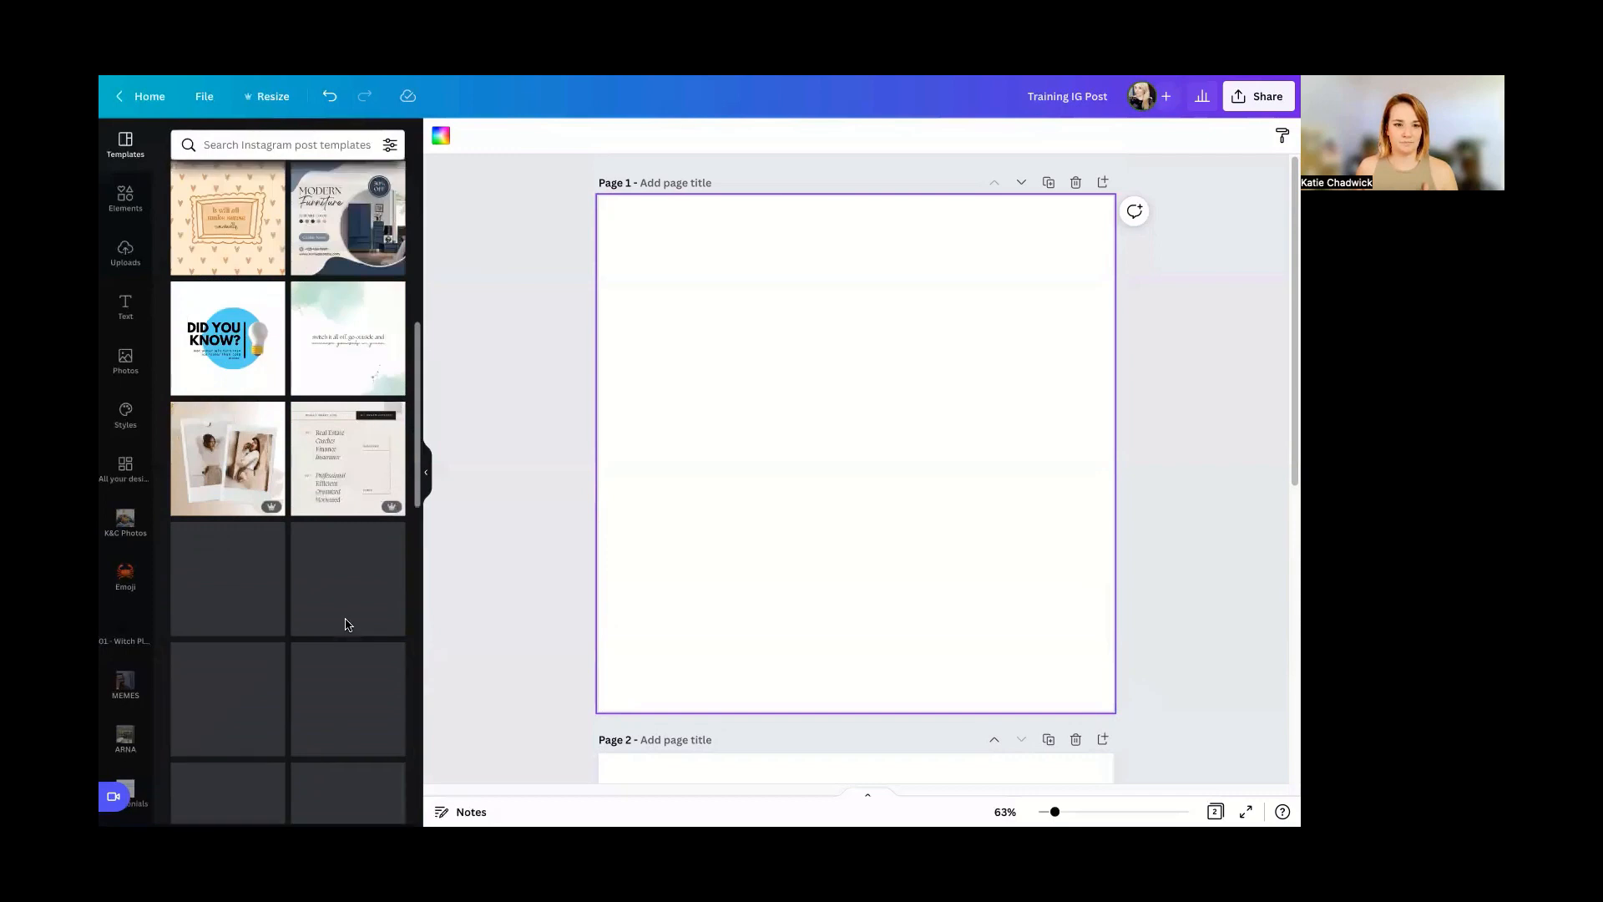
scroll(346, 625, "down", 4)
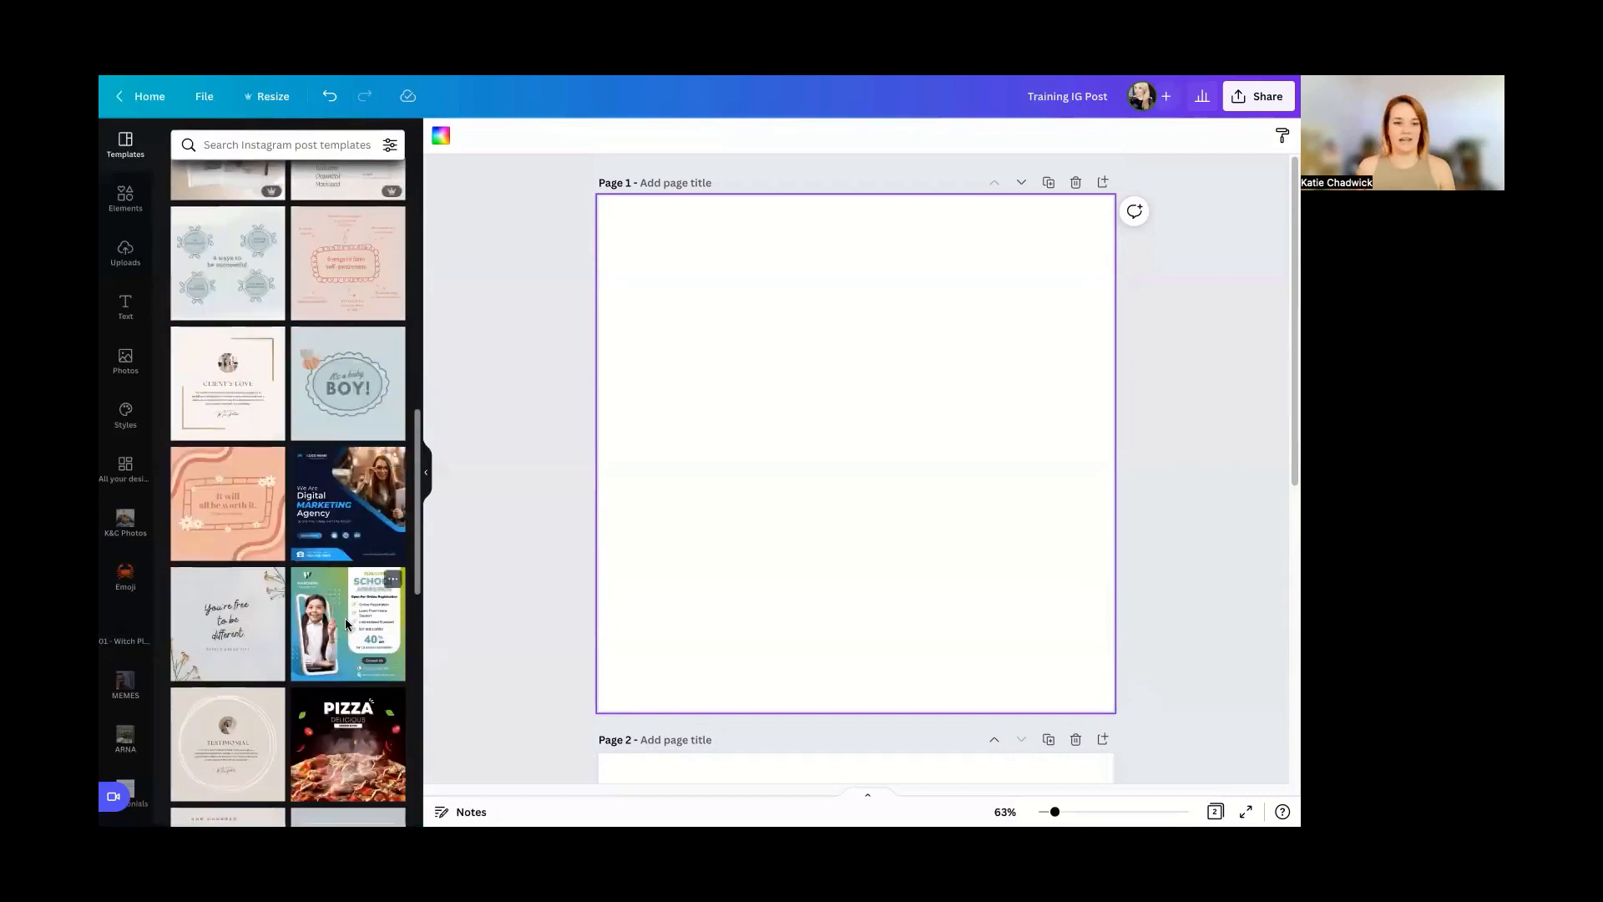
scroll(318, 468, "up", 10)
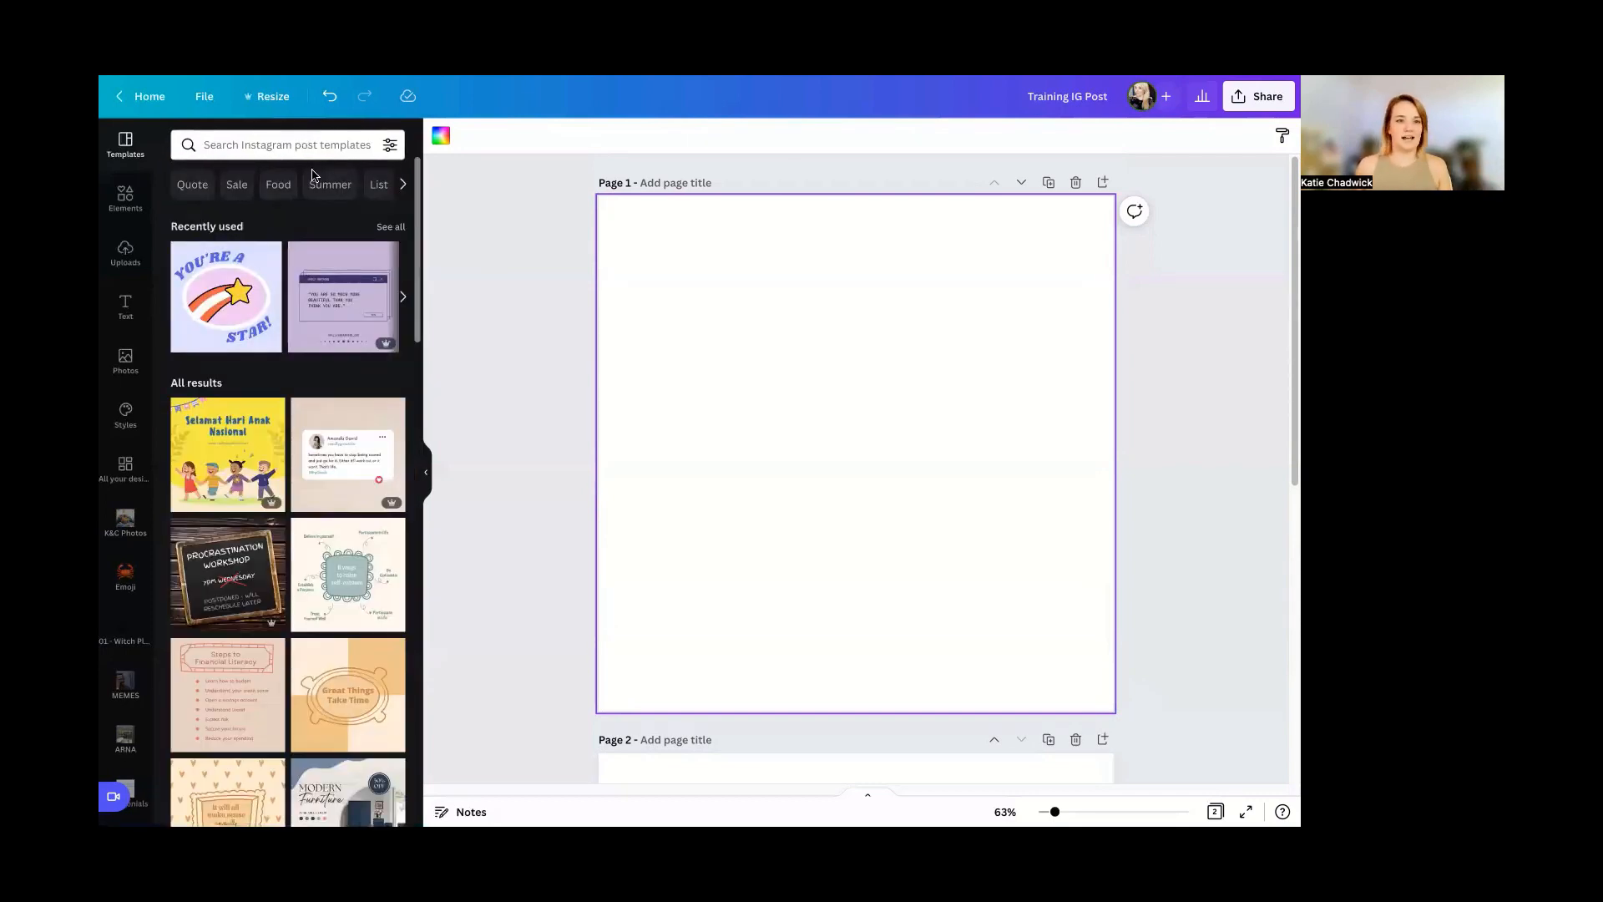
left_click(315, 179)
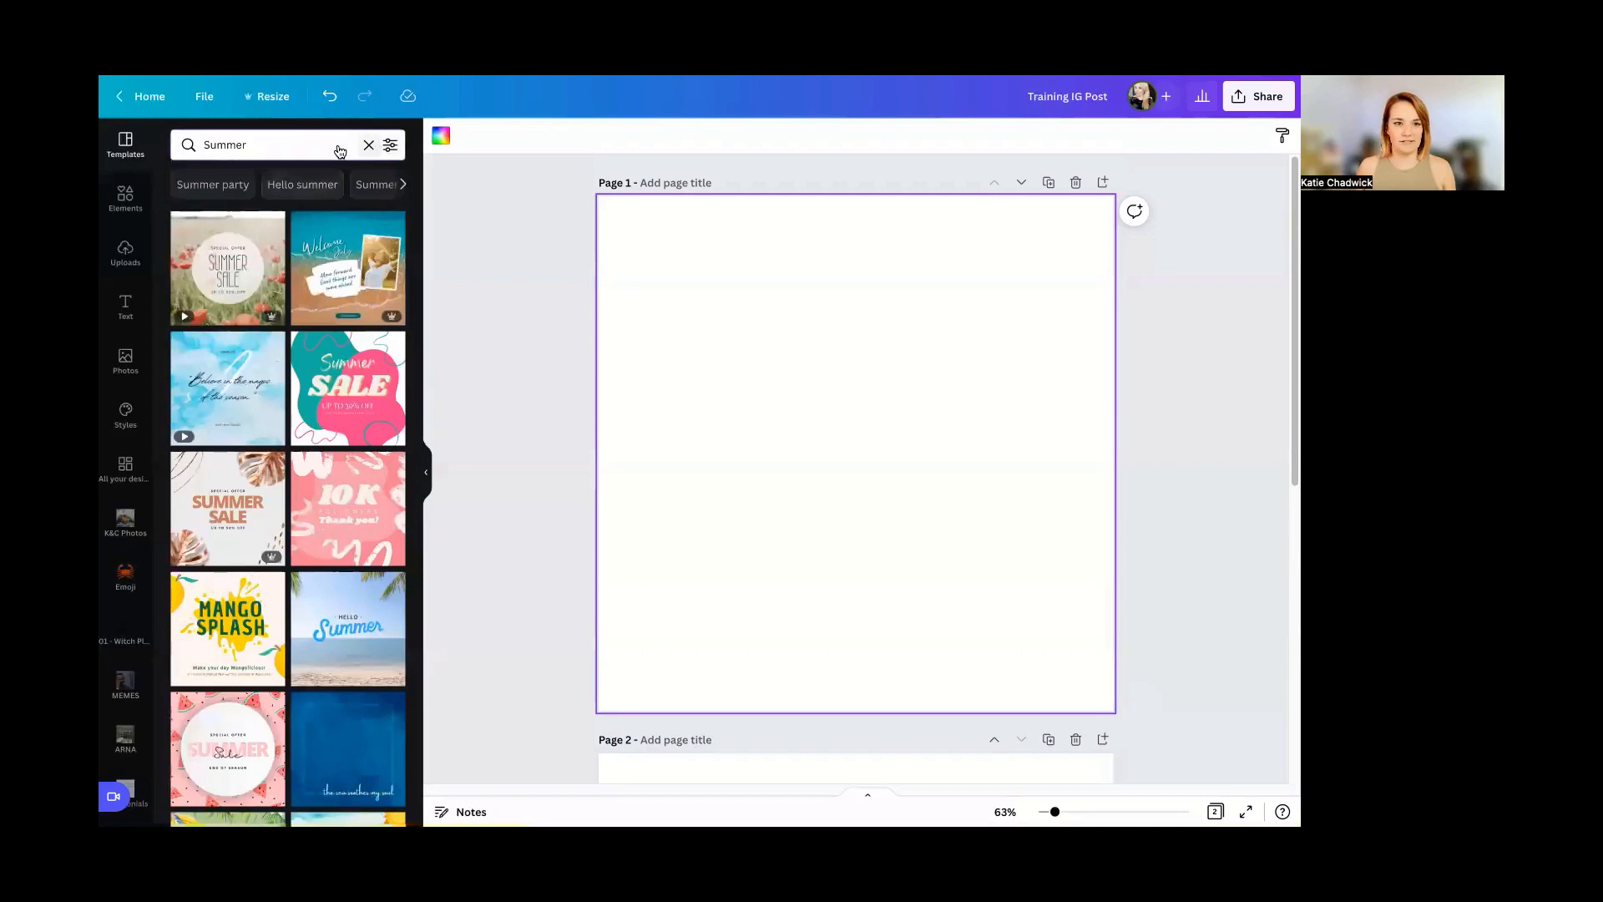
left_click(368, 145)
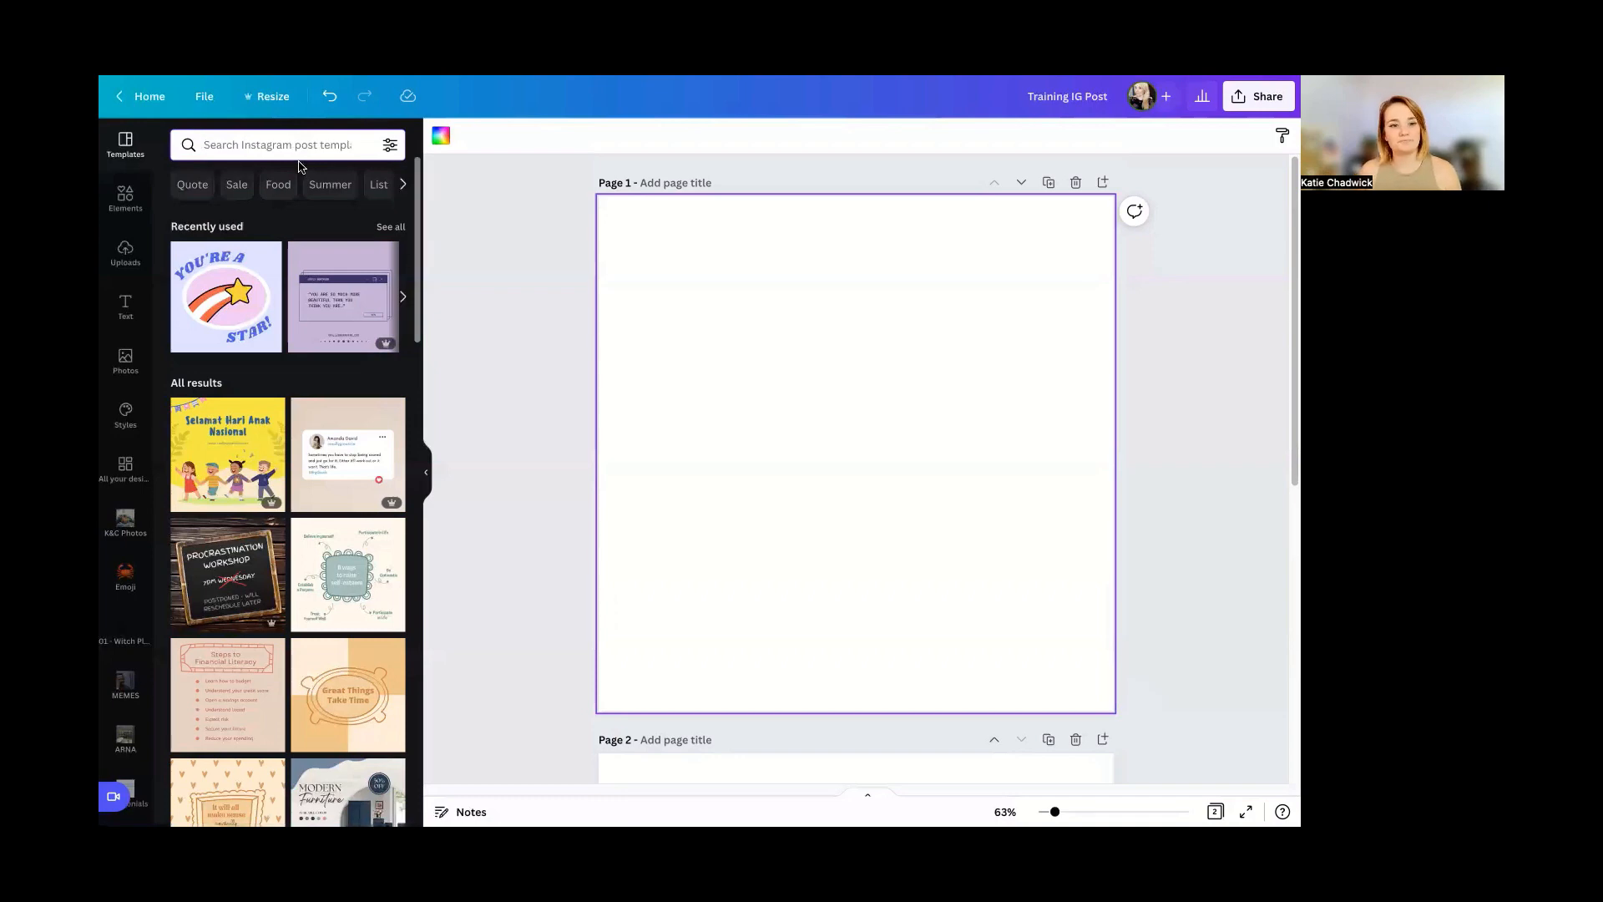
- Search the templates for "real estate" and apply the "Beautiful HOUSE" sale template to page 1
scroll(272, 547, "down", 10)
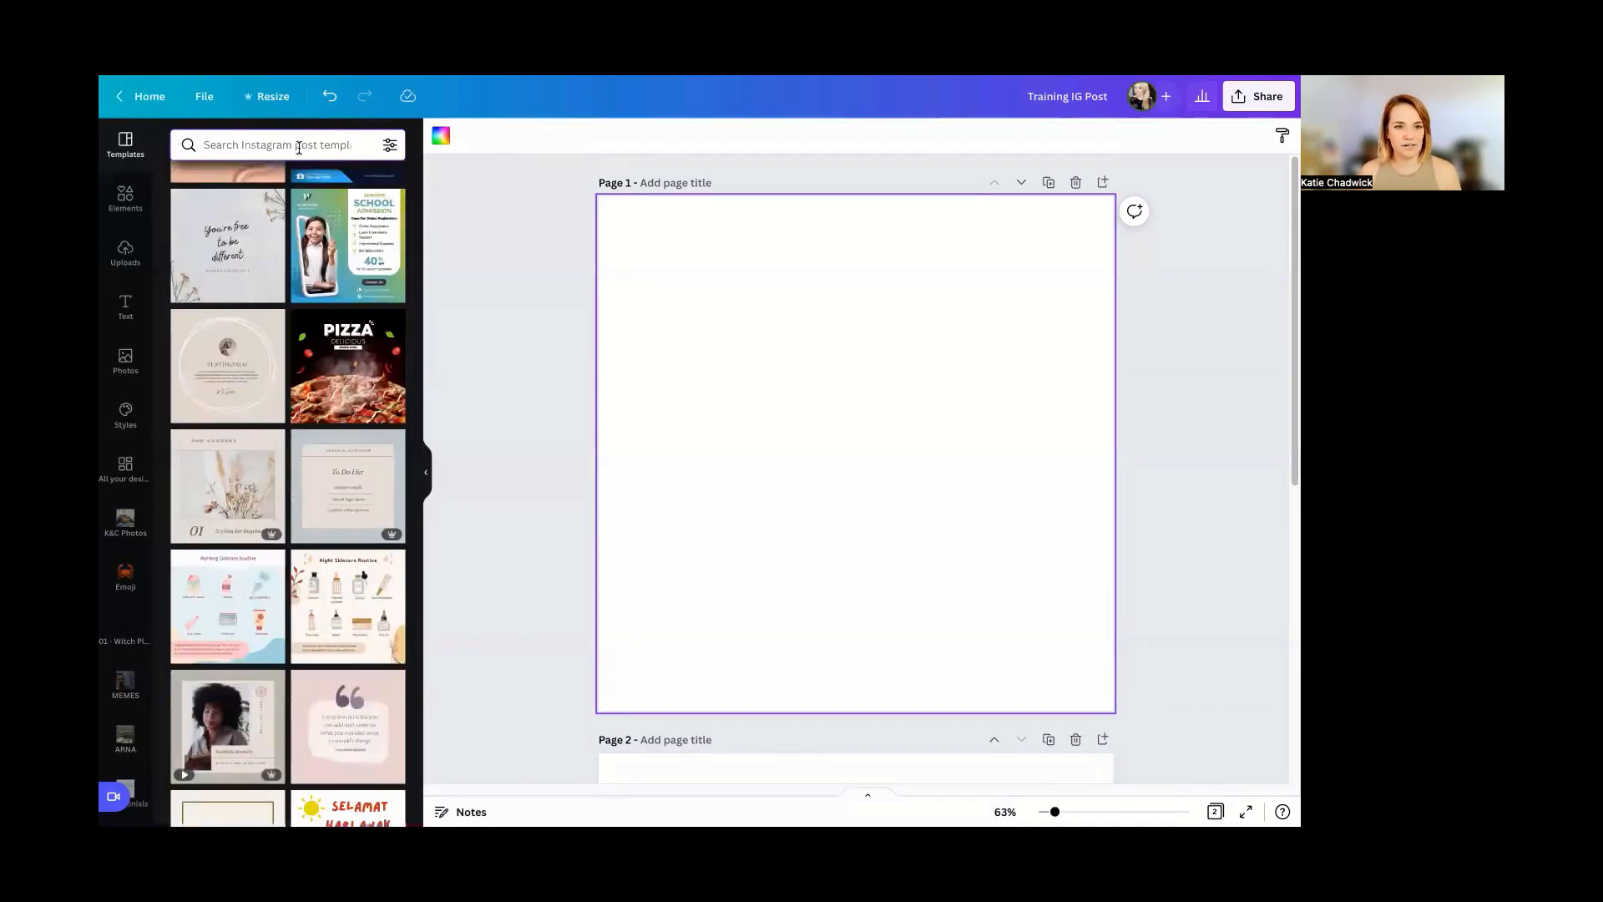
type("real estate")
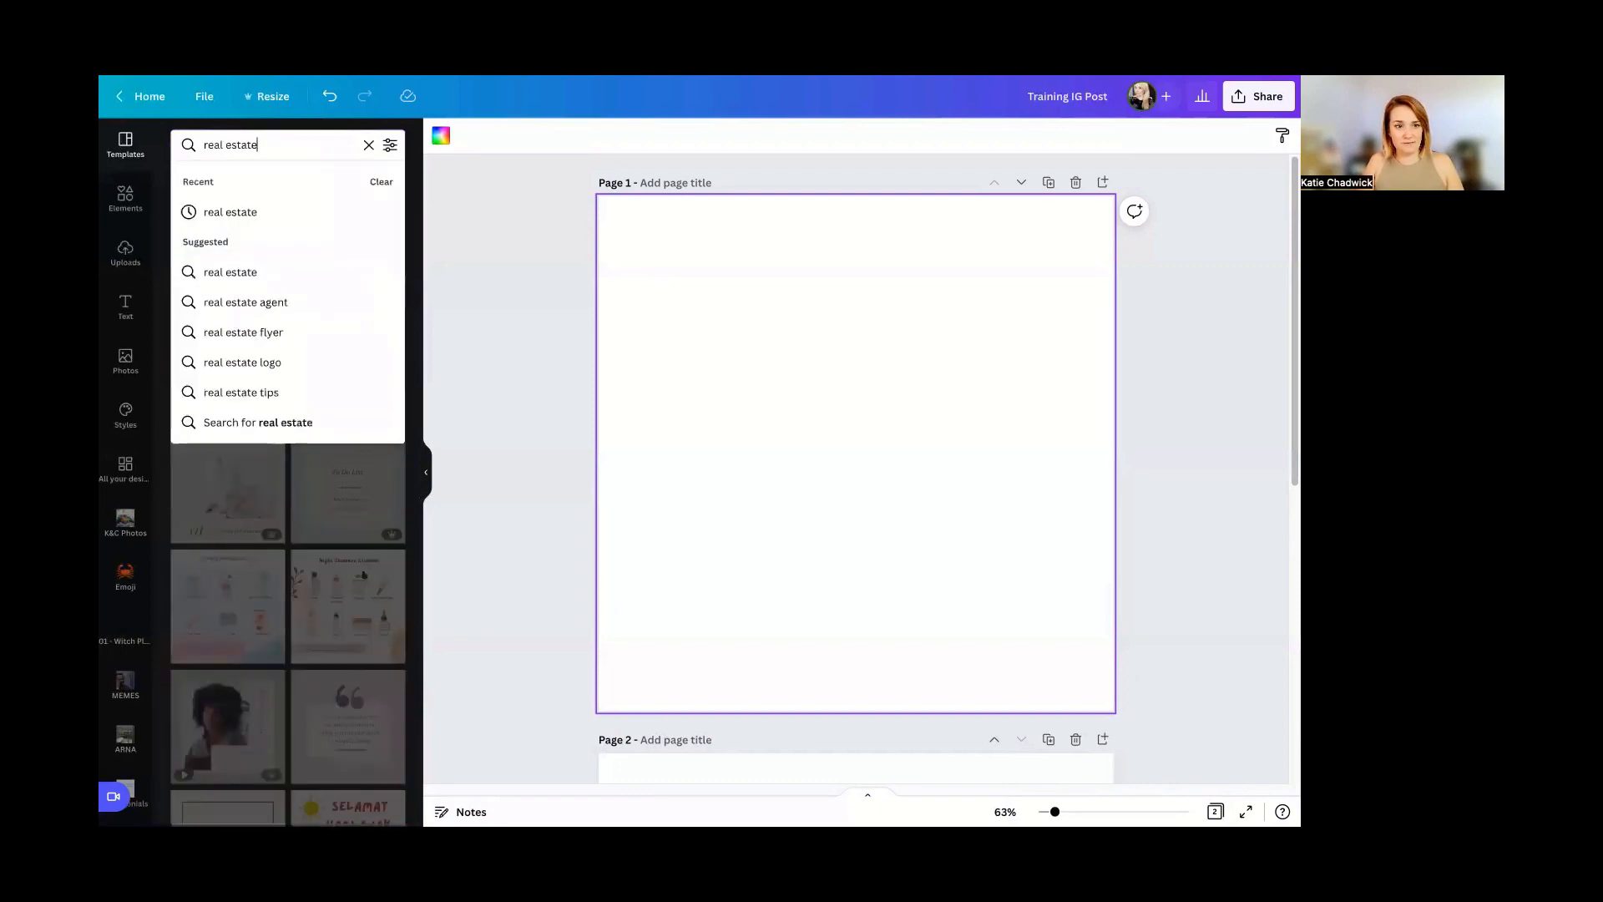
key("Return")
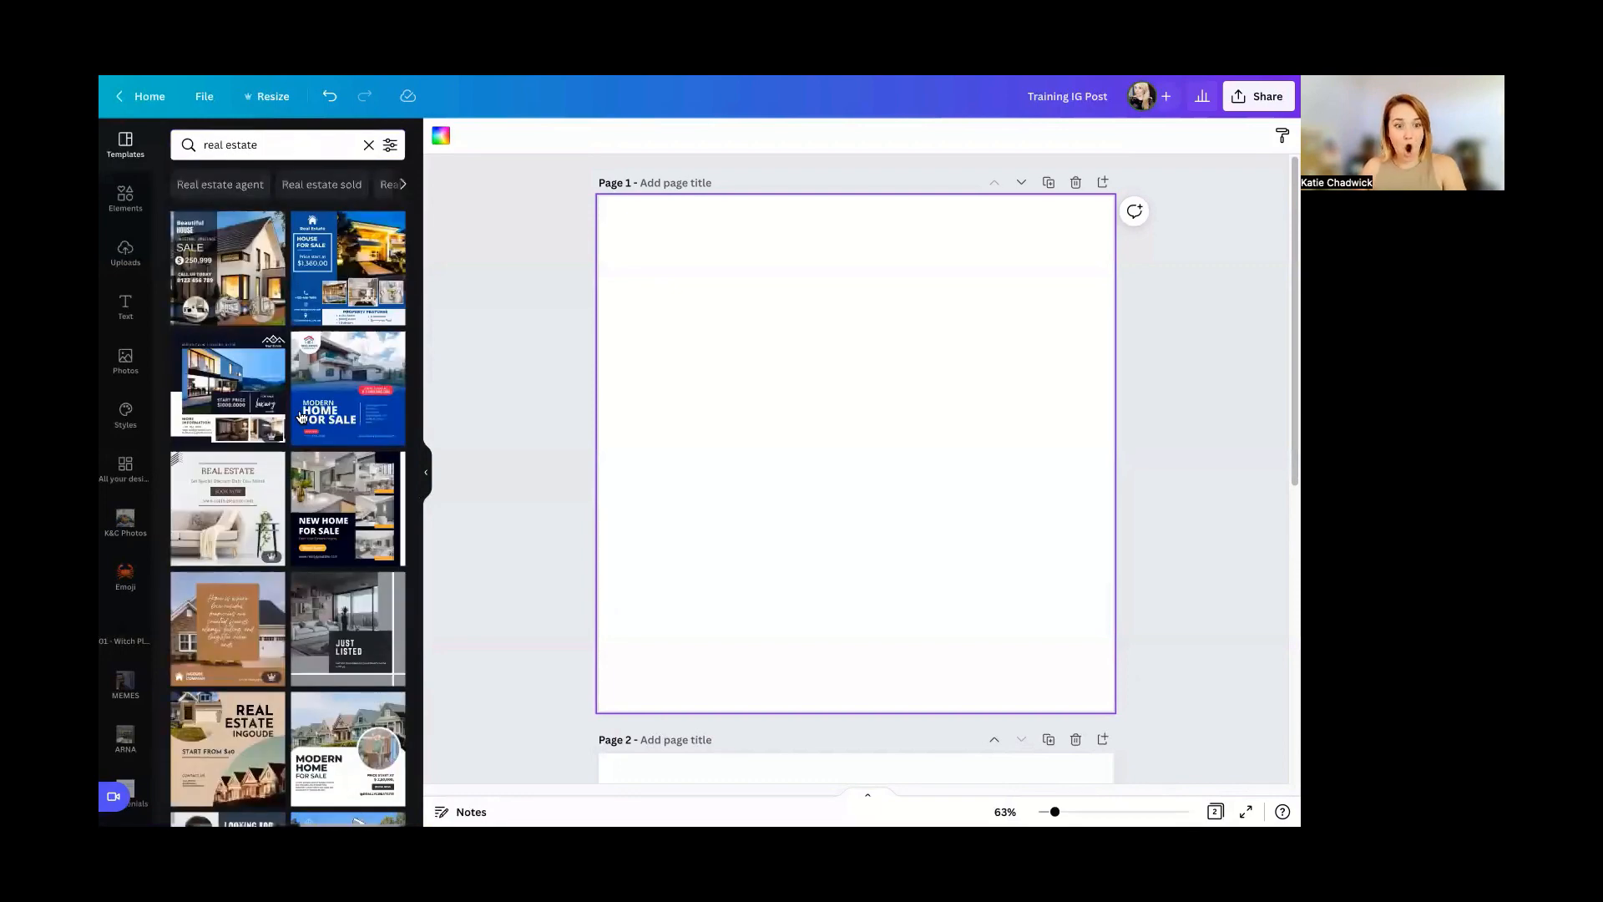
scroll(306, 422, "down", 5)
scroll(307, 422, "down", 3)
scroll(309, 413, "up", 10)
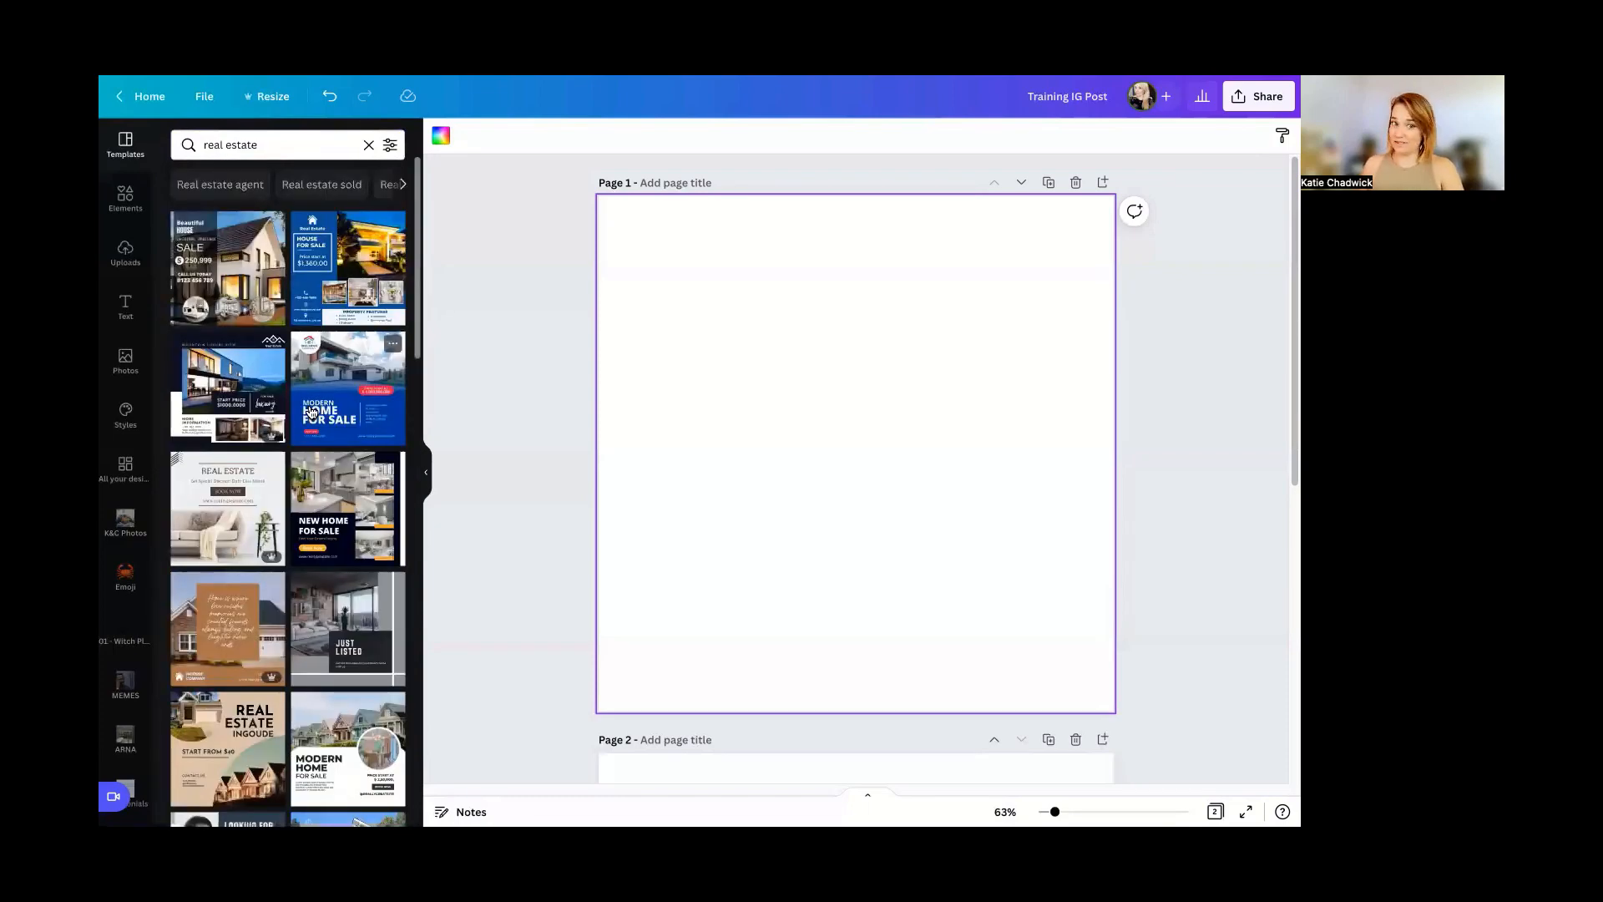
left_click(219, 280)
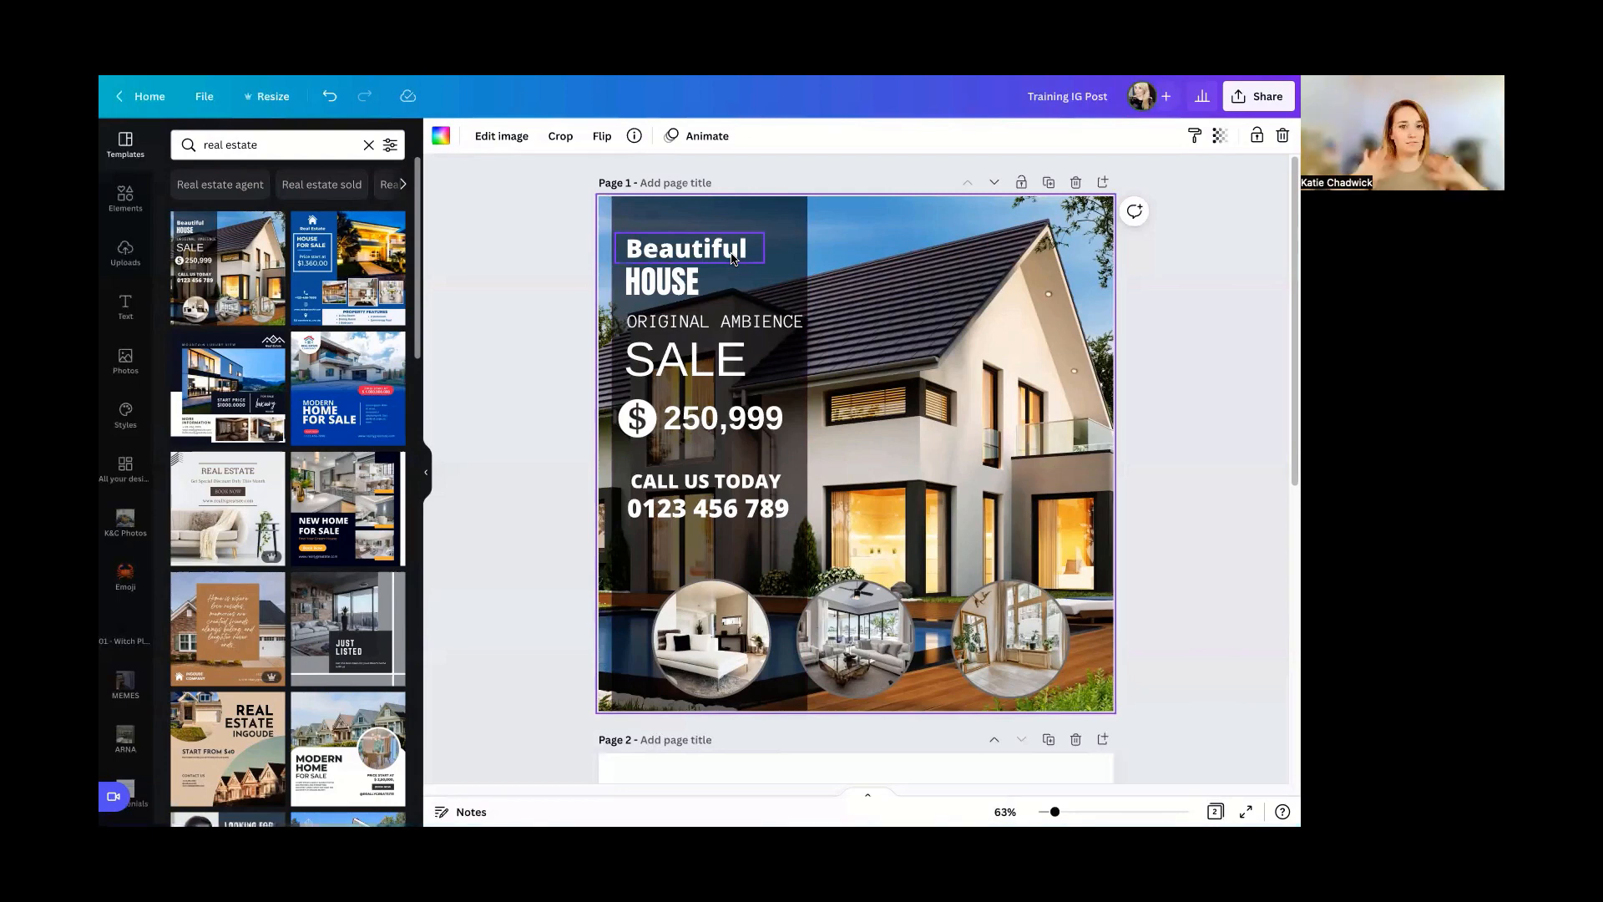
- Delete the background house photo from page 1 and undo the deletion
key("Delete")
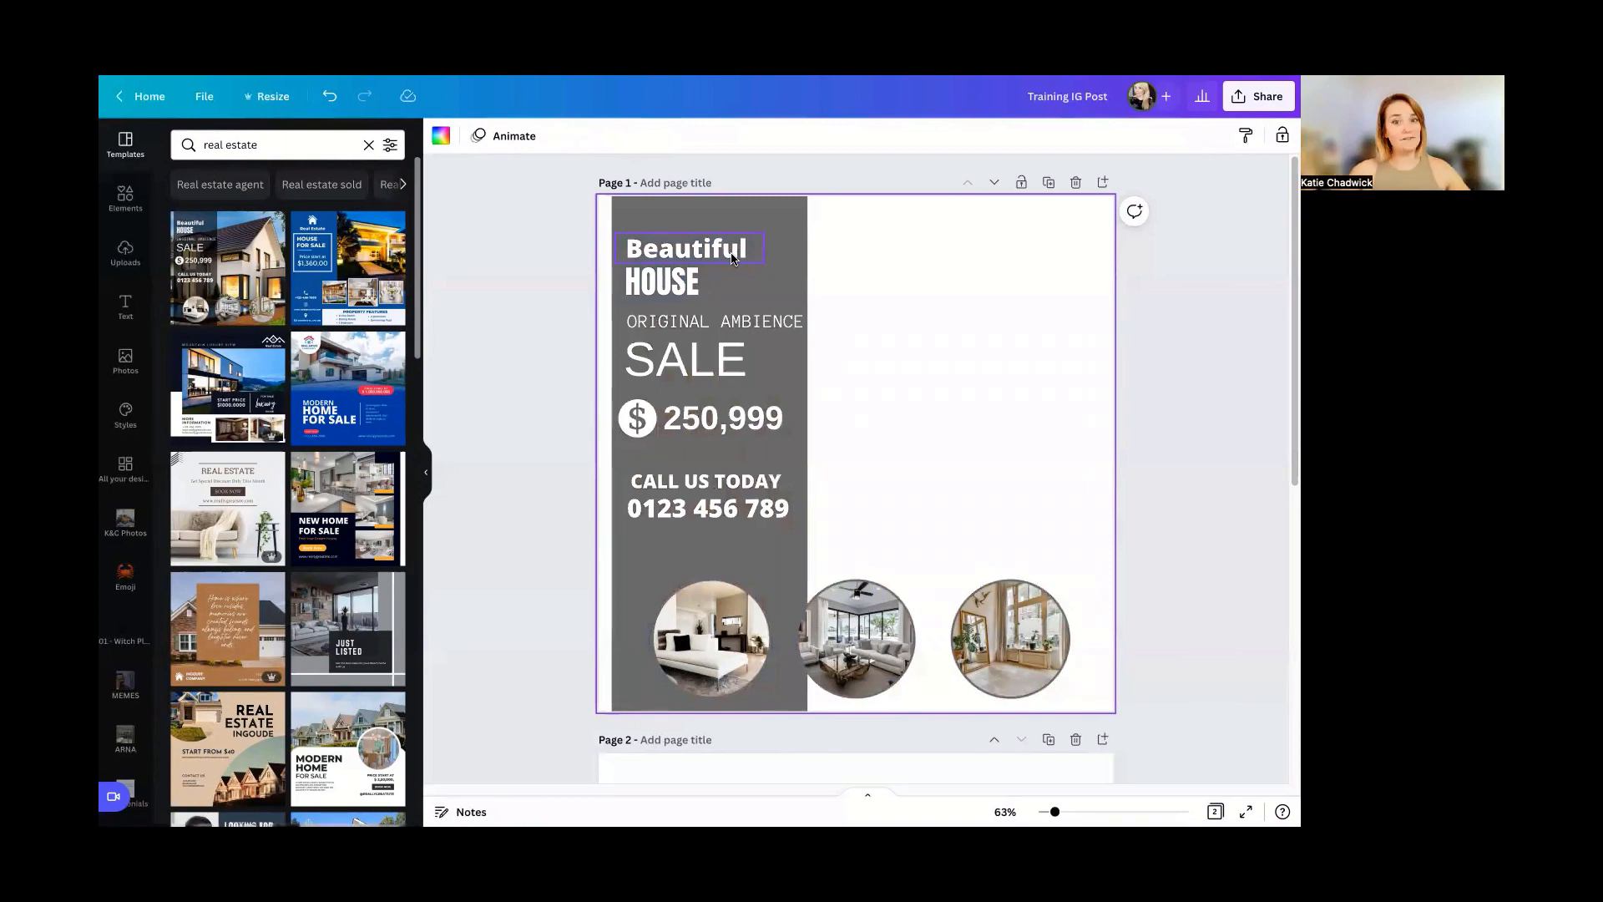
key("ctrl+z")
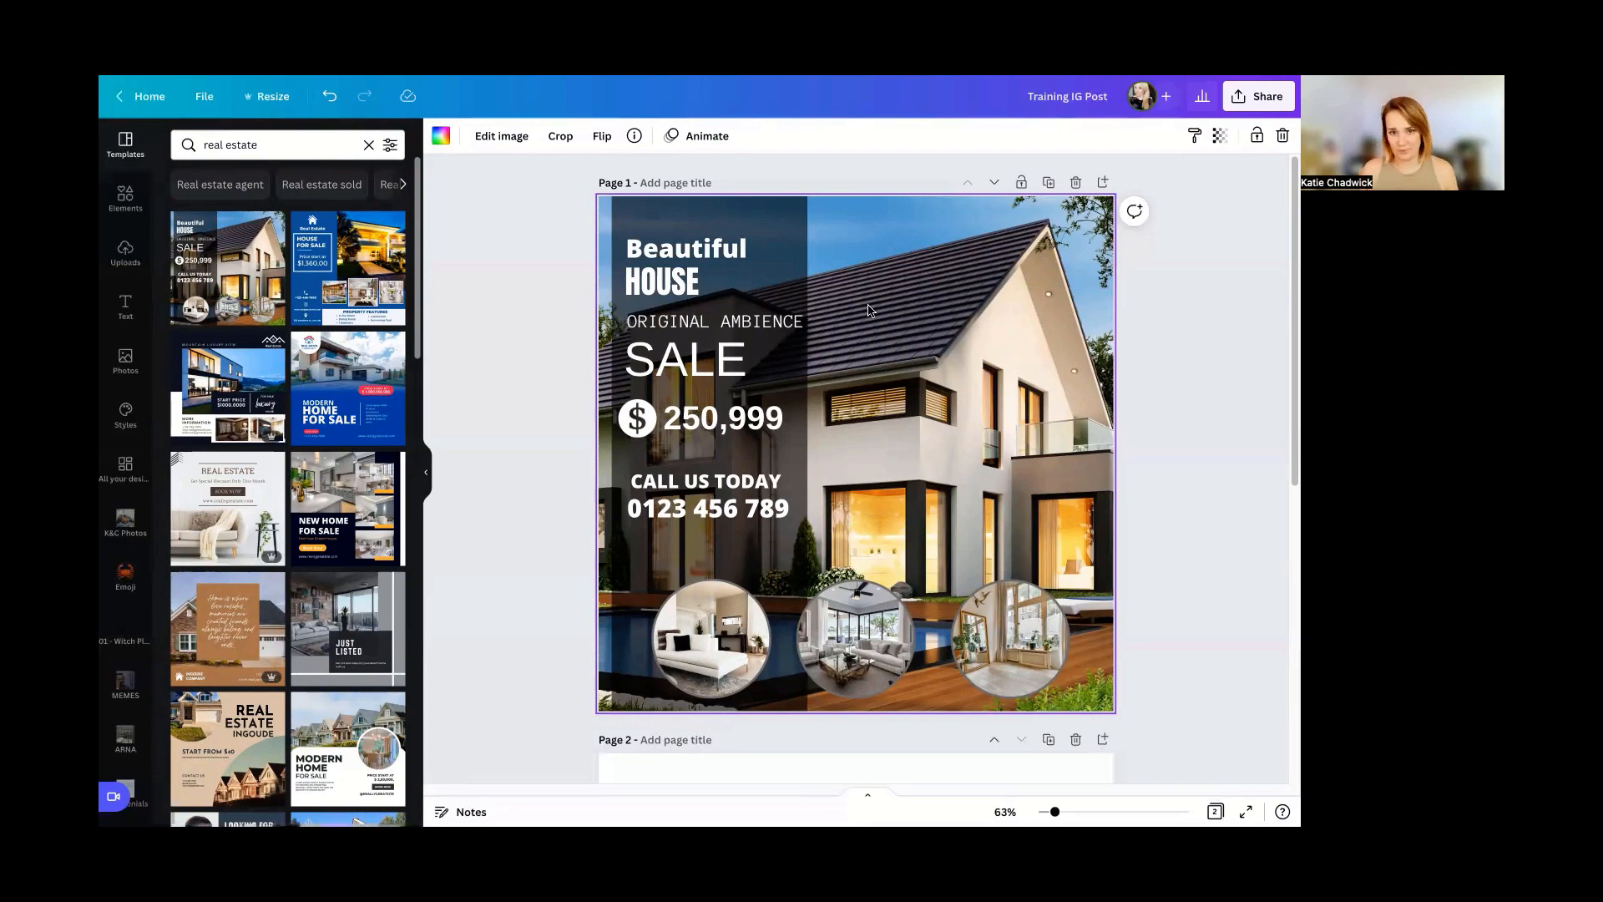
- Search the fonts for "script" and change the "Beautiful" text on page 1 to the La Luxes Script font
left_click(731, 260)
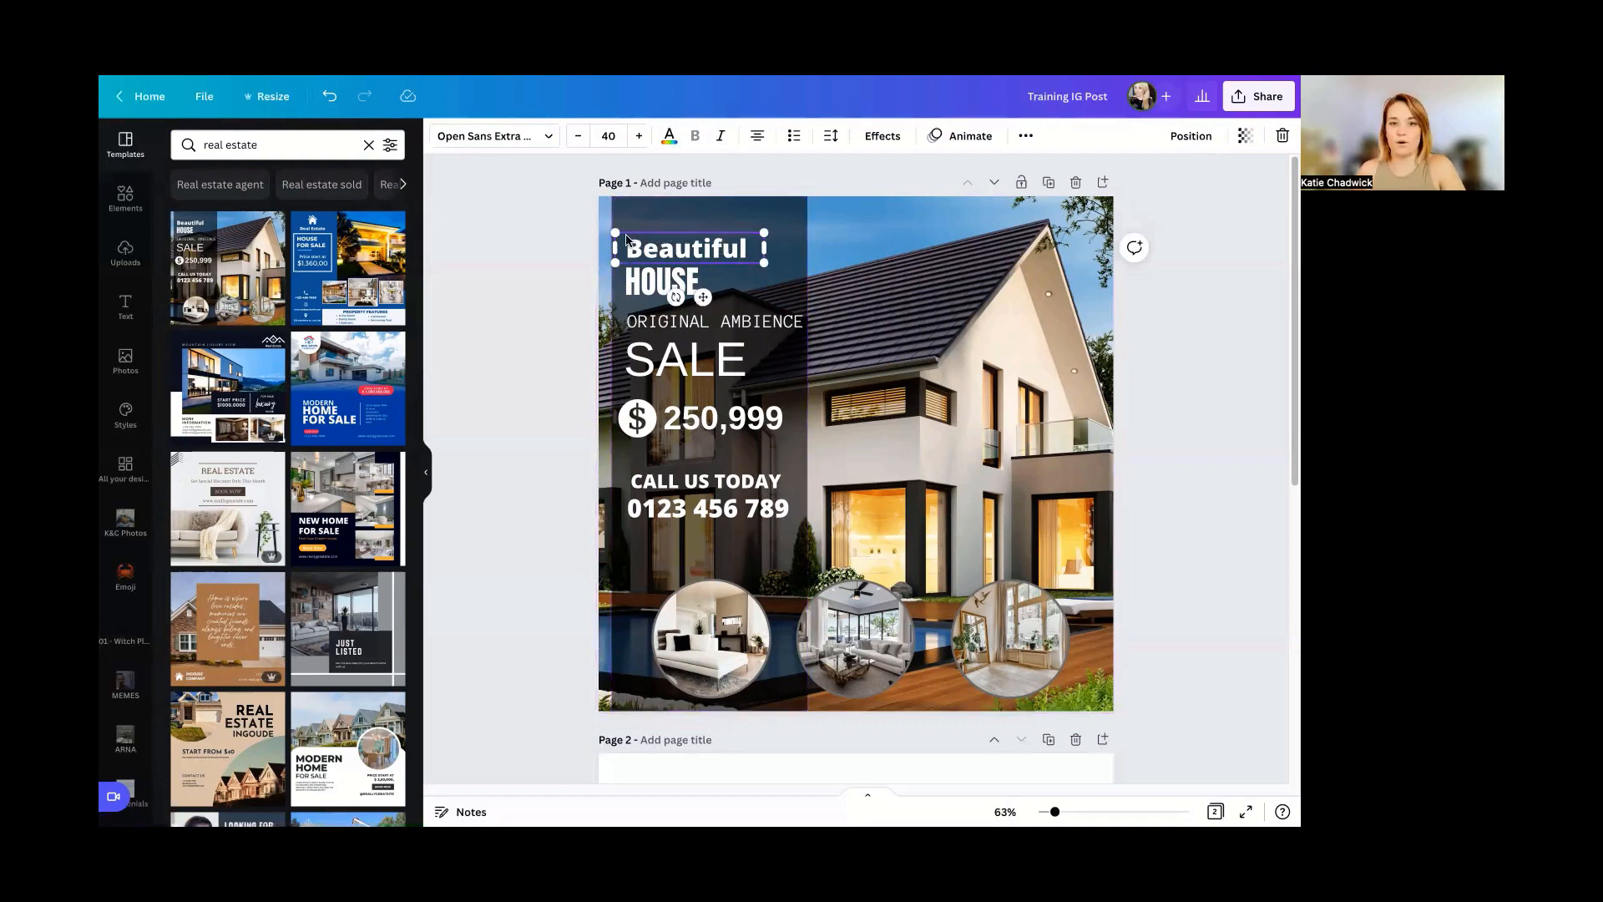
left_click(545, 138)
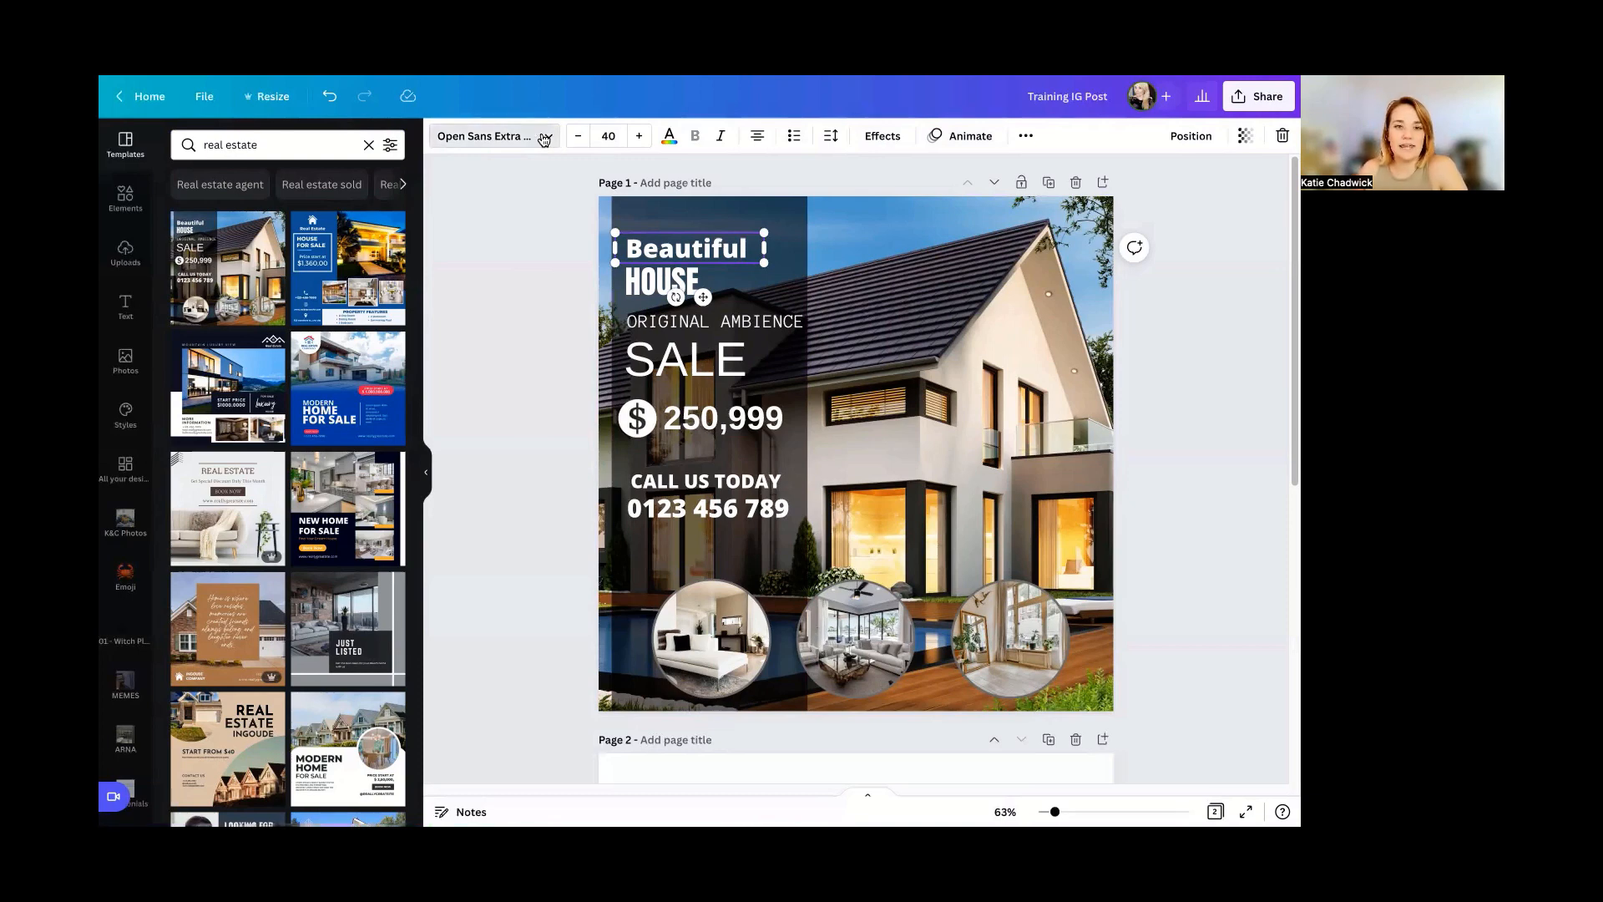
scroll(305, 309, "down", 15)
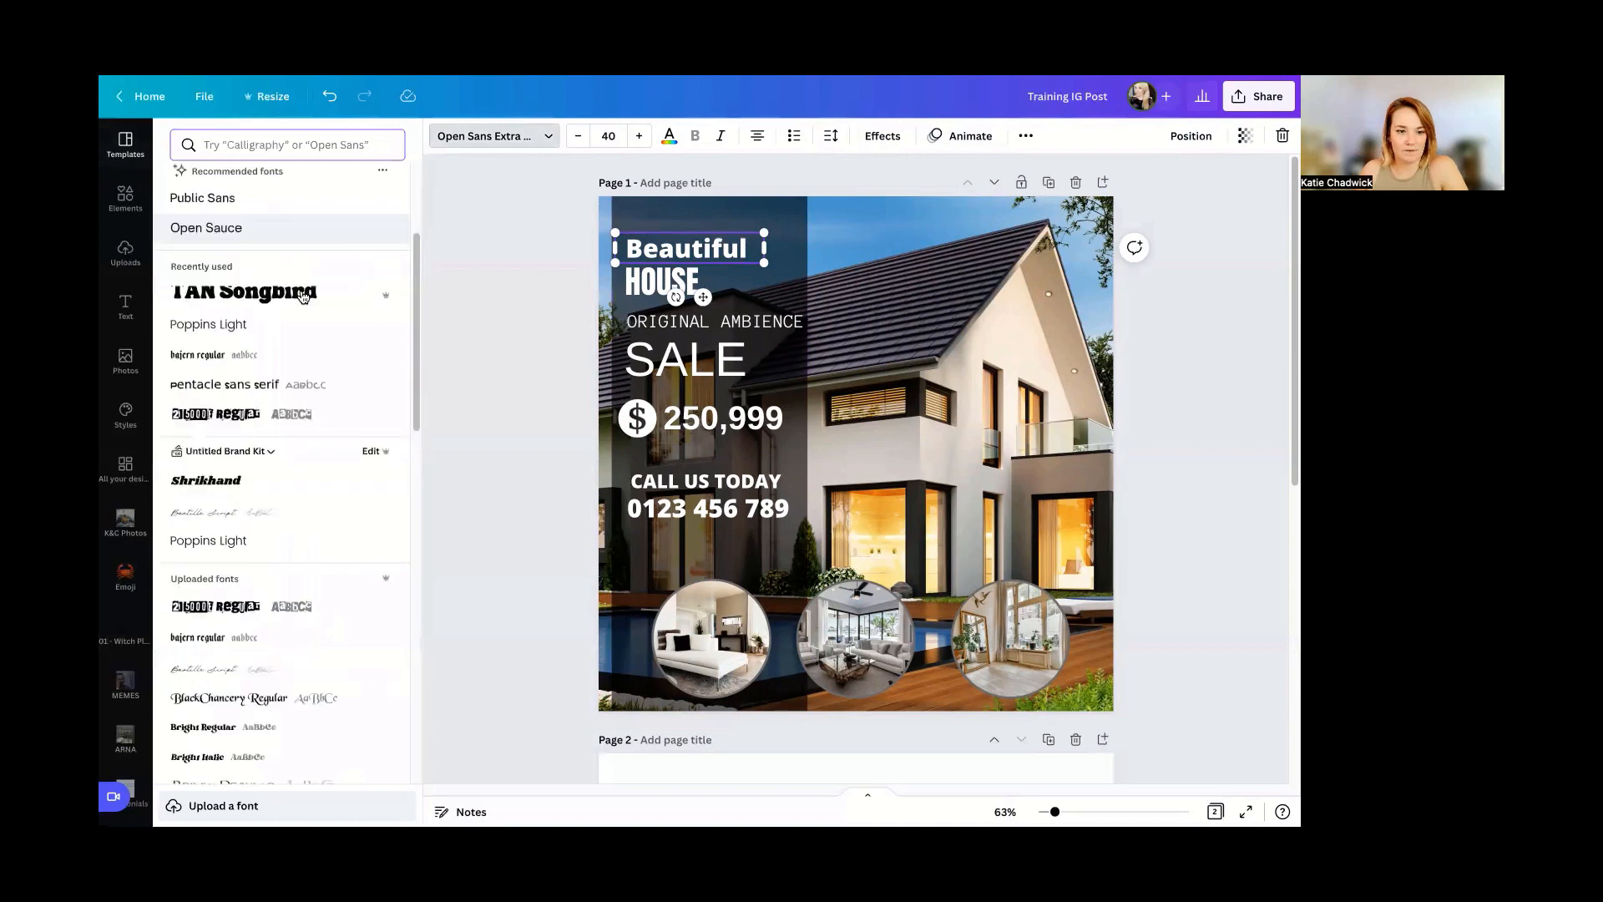
scroll(310, 342, "down", 15)
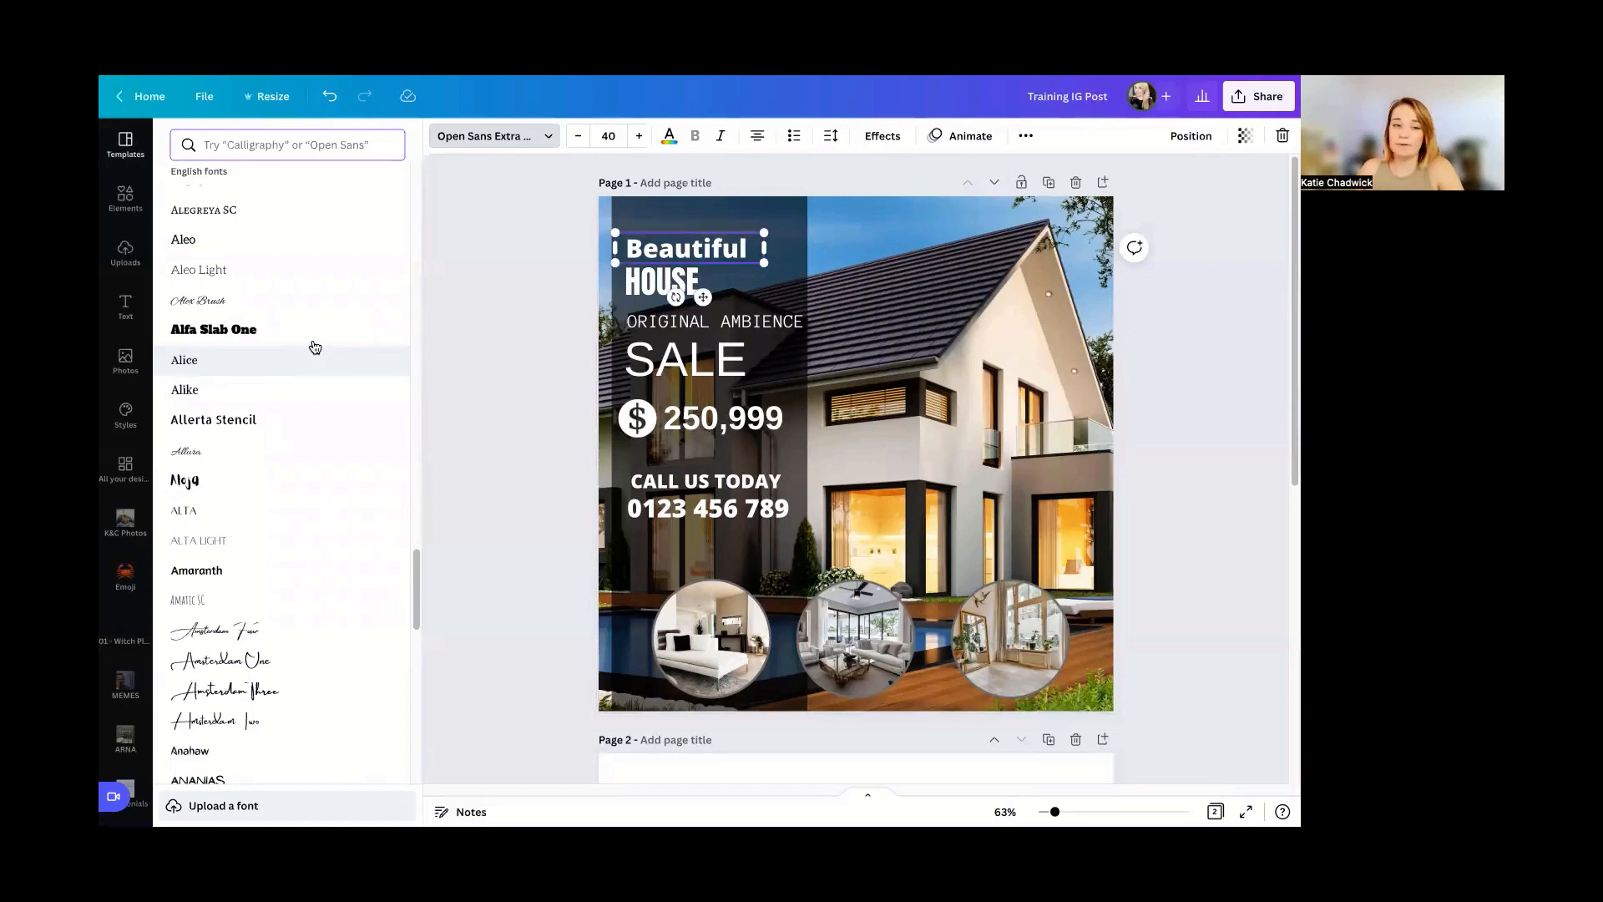
scroll(309, 344, "up", 20)
scroll(294, 448, "down", 15)
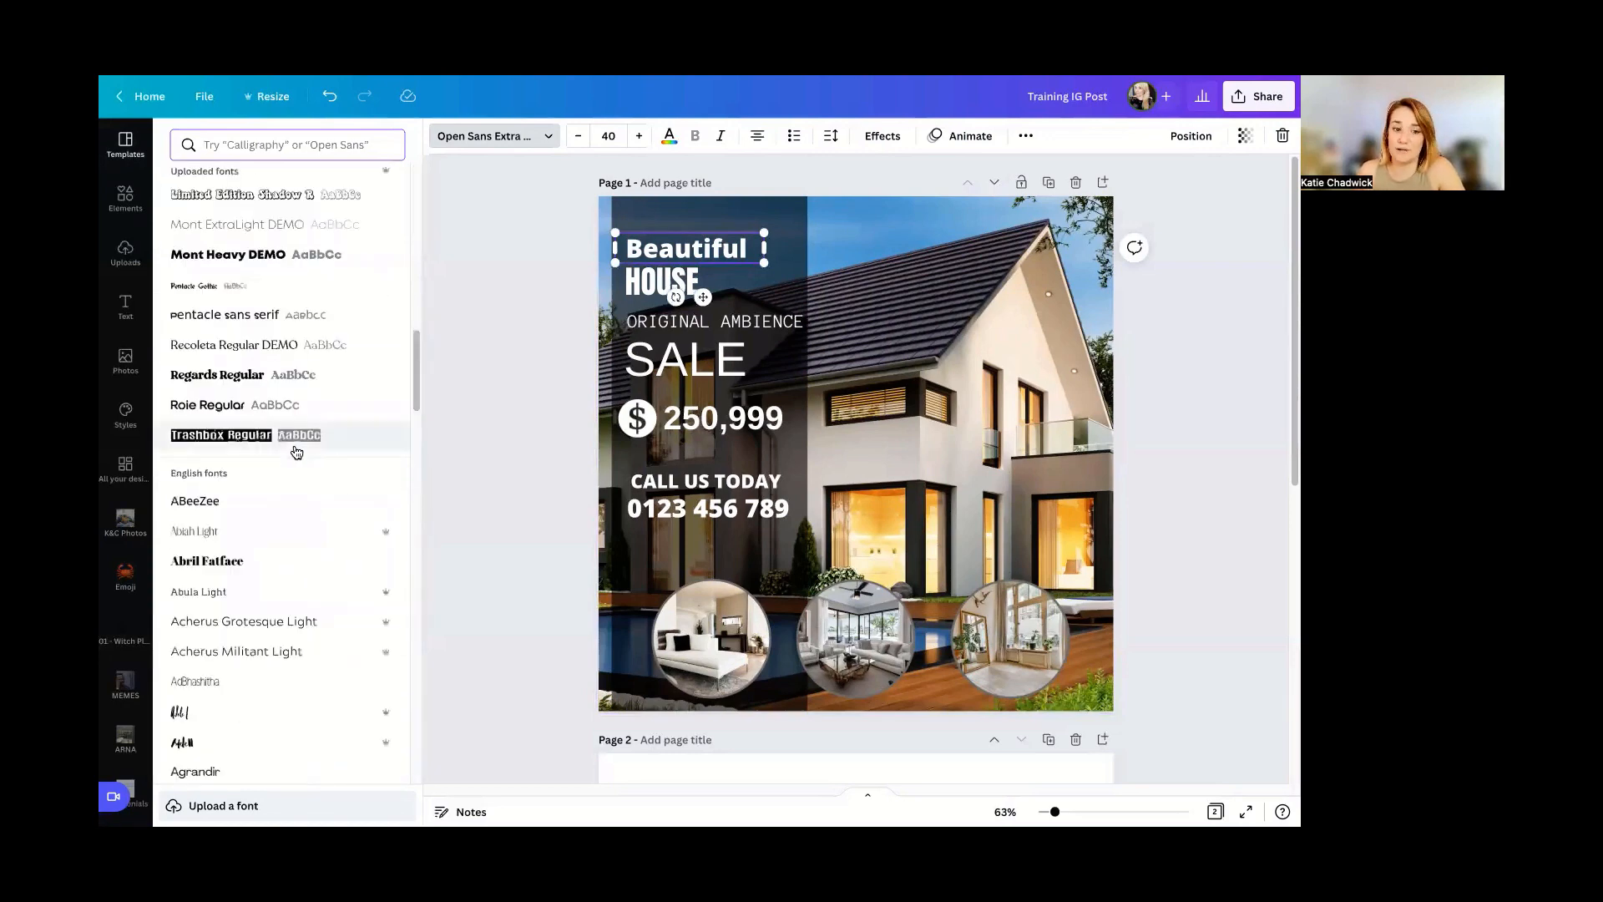
scroll(294, 448, "down", 3)
scroll(325, 471, "down", 3)
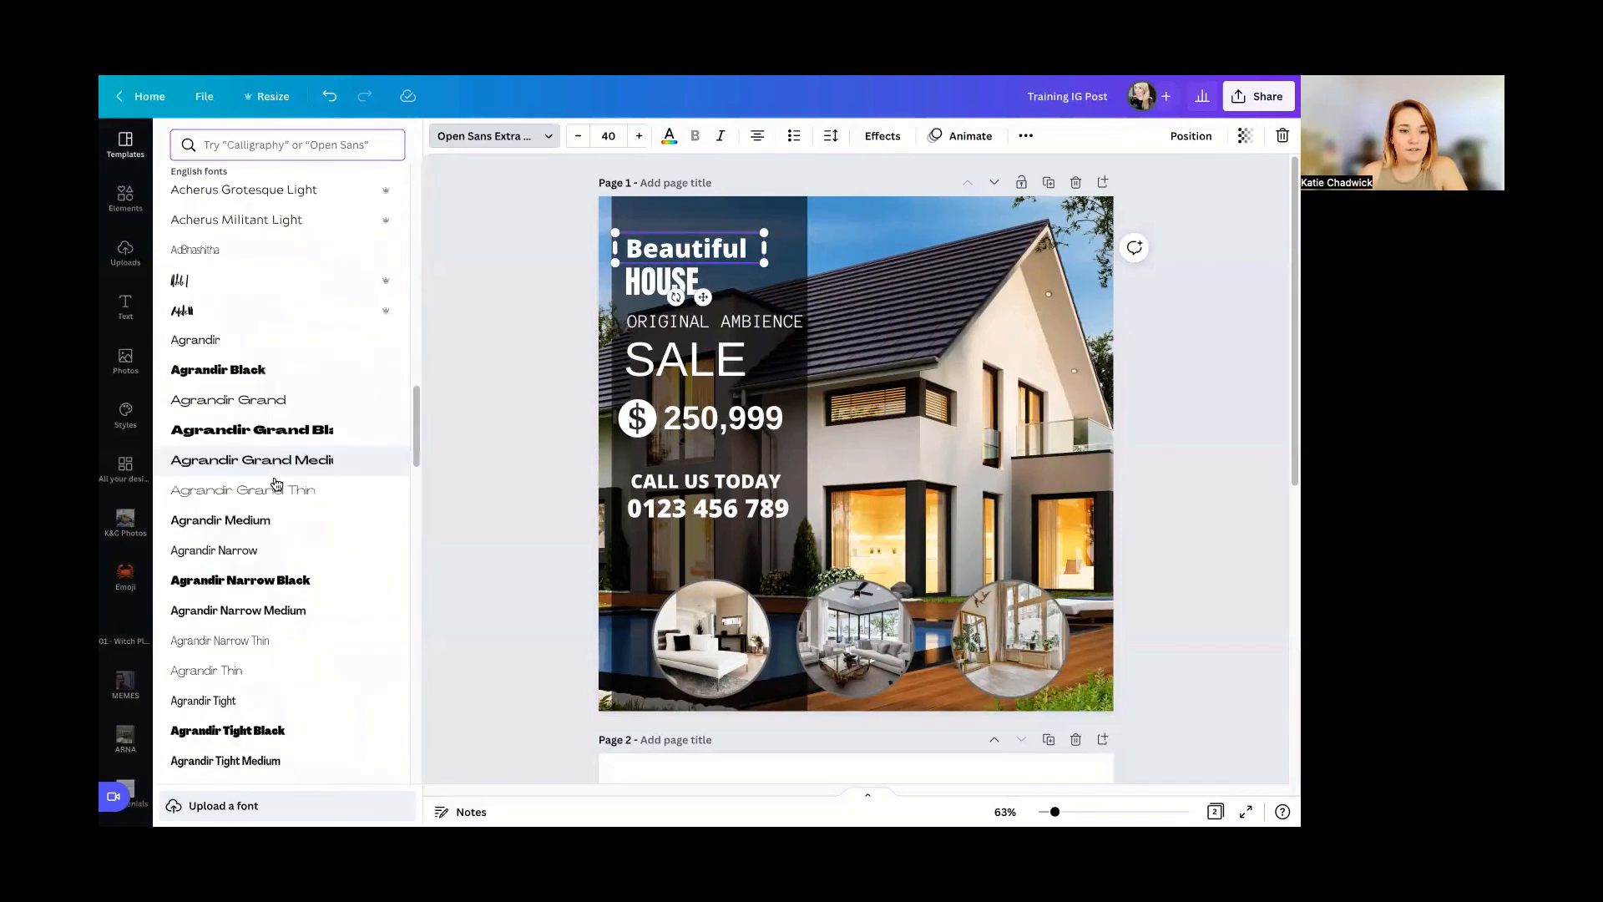
scroll(332, 481, "down", 3)
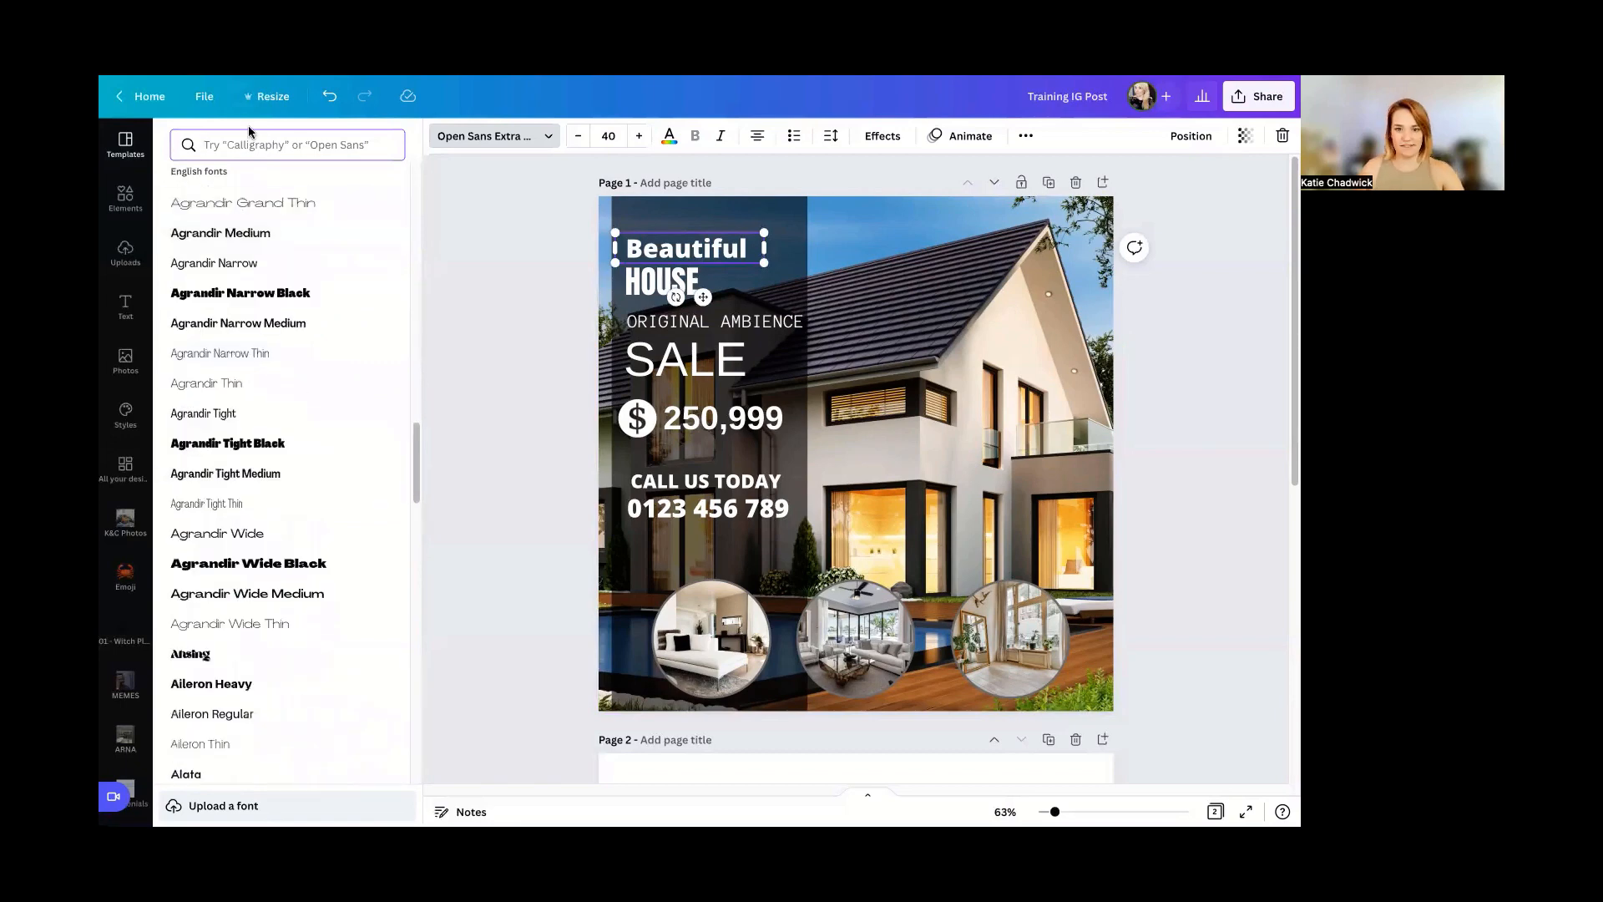
type("script")
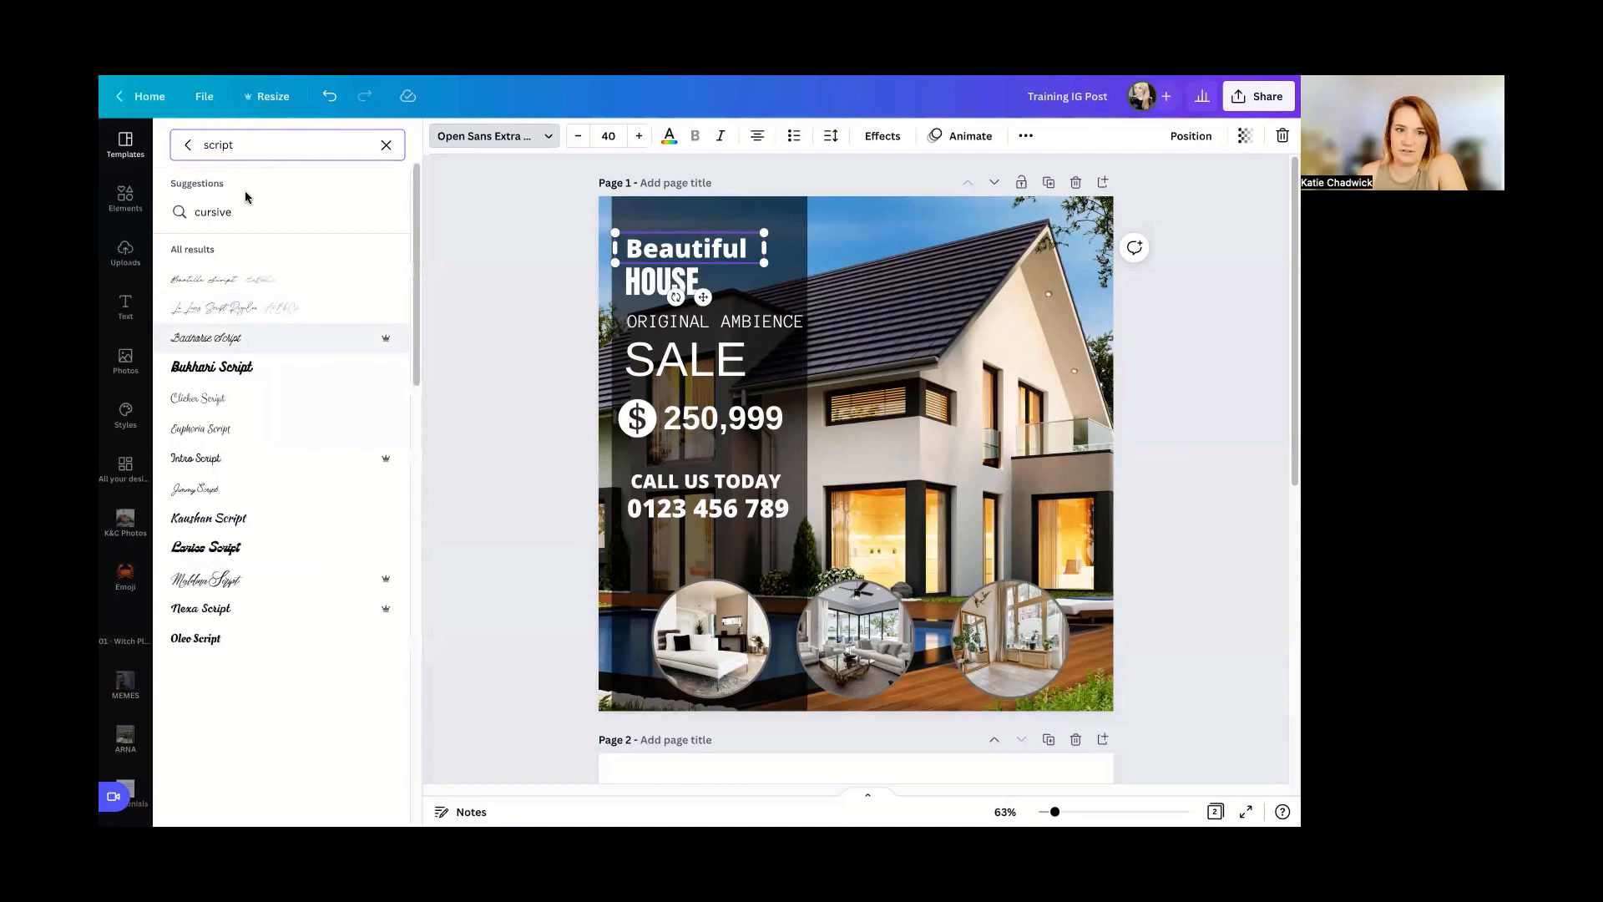
left_click(261, 311)
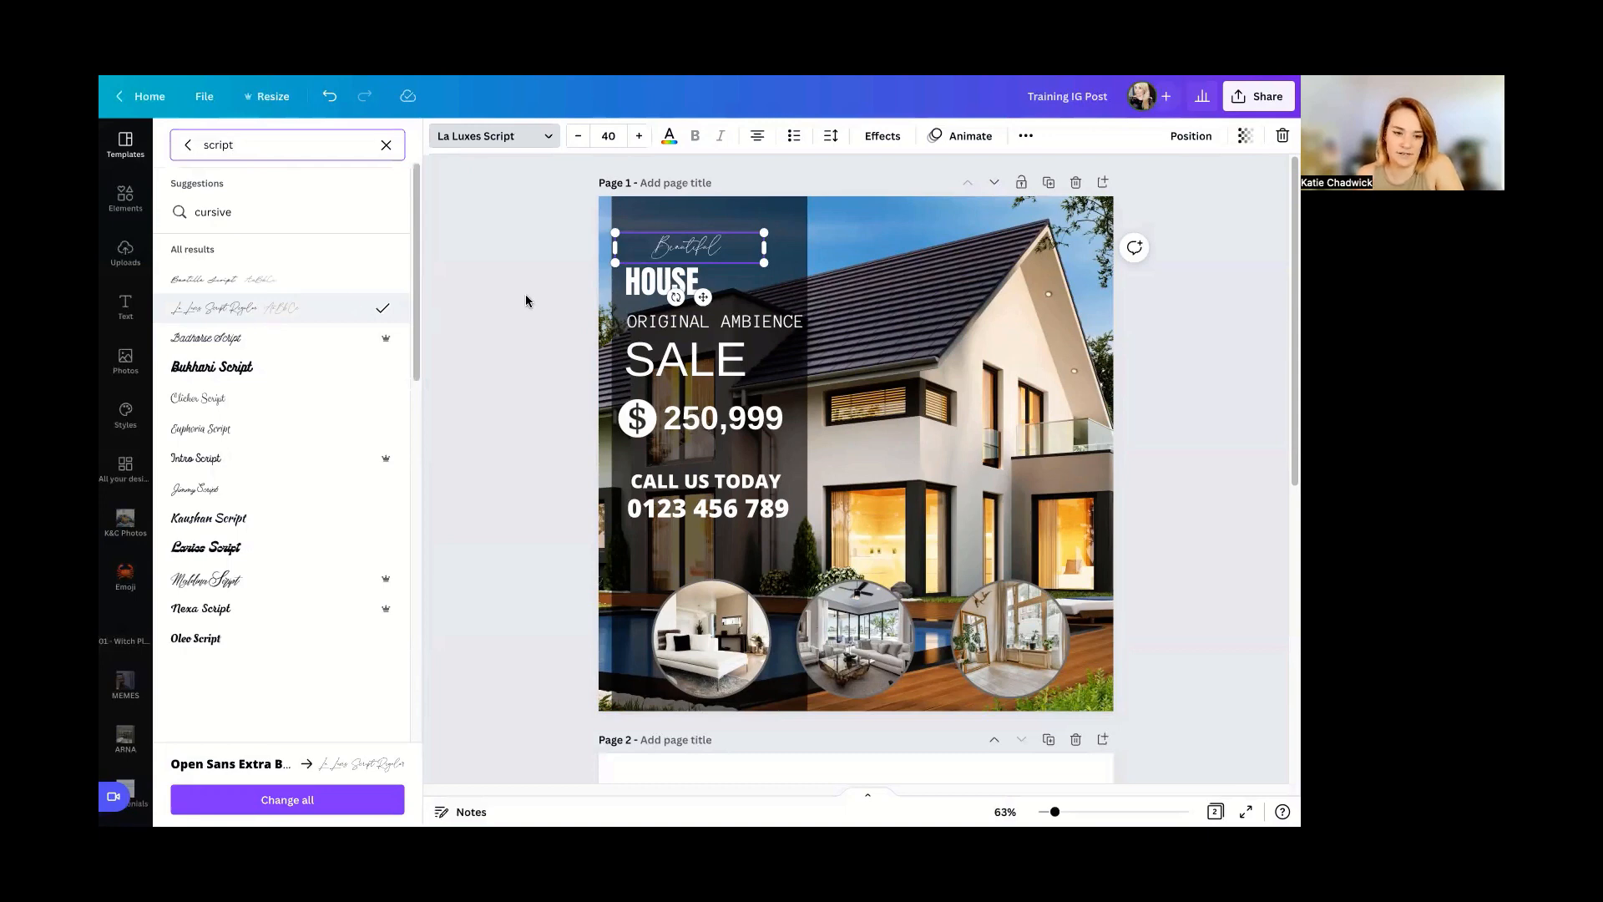
- Set the "Beautiful" text's font size to 70 and rescale the text freehand to about 67.6
left_click(639, 136)
left_click(639, 136)
left_click(639, 136)
left_click(639, 136)
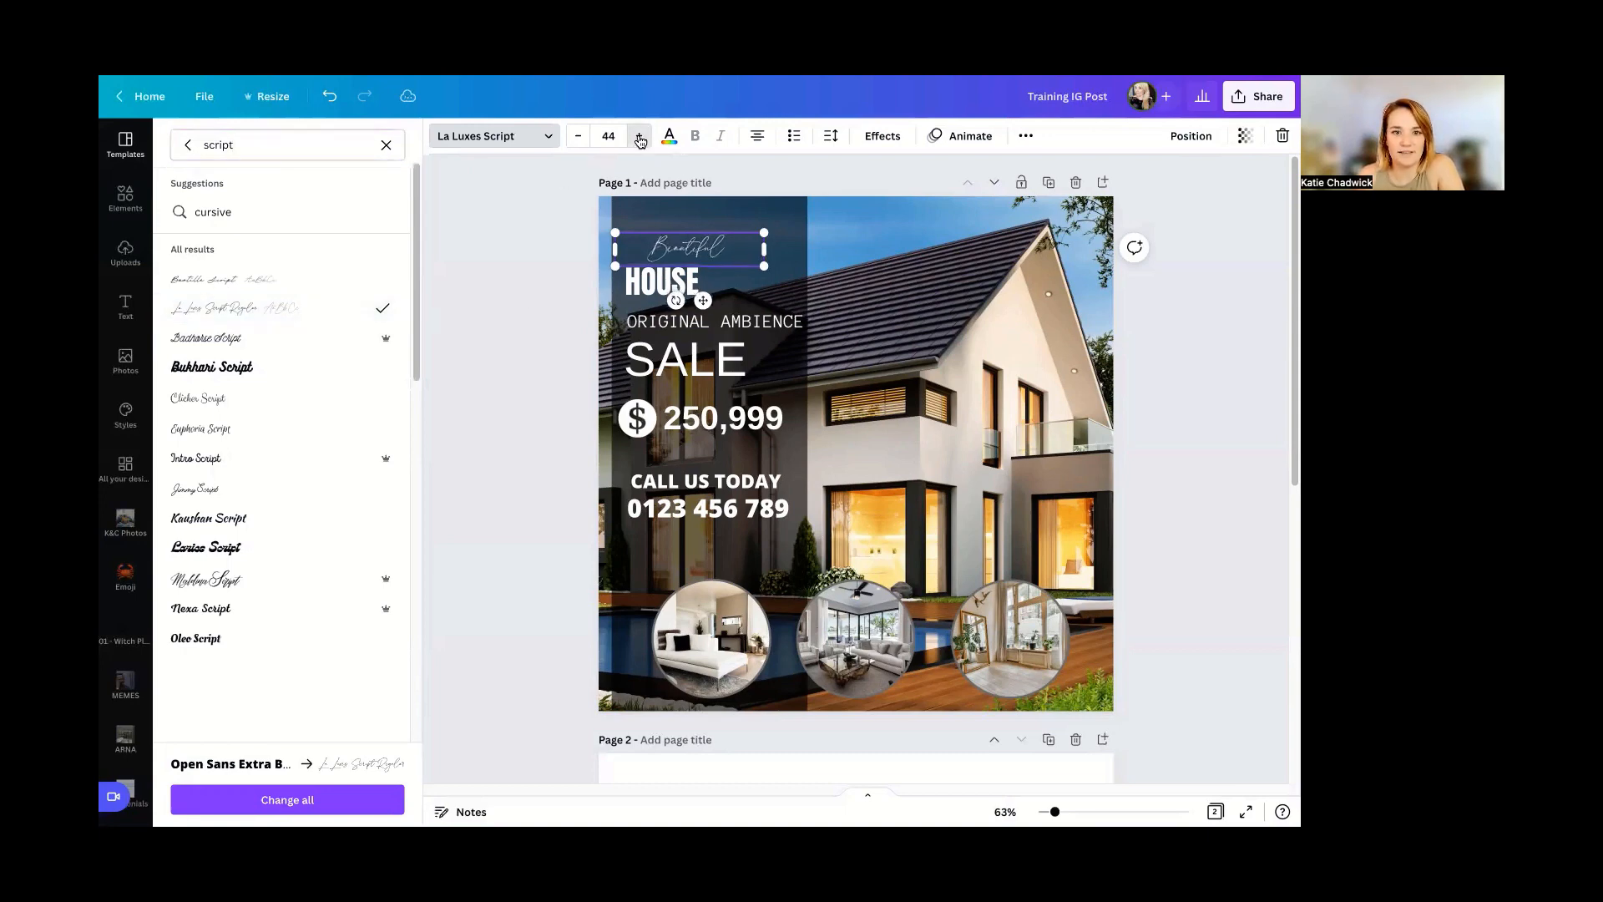
left_click(639, 136)
left_click(640, 136)
left_click(623, 138)
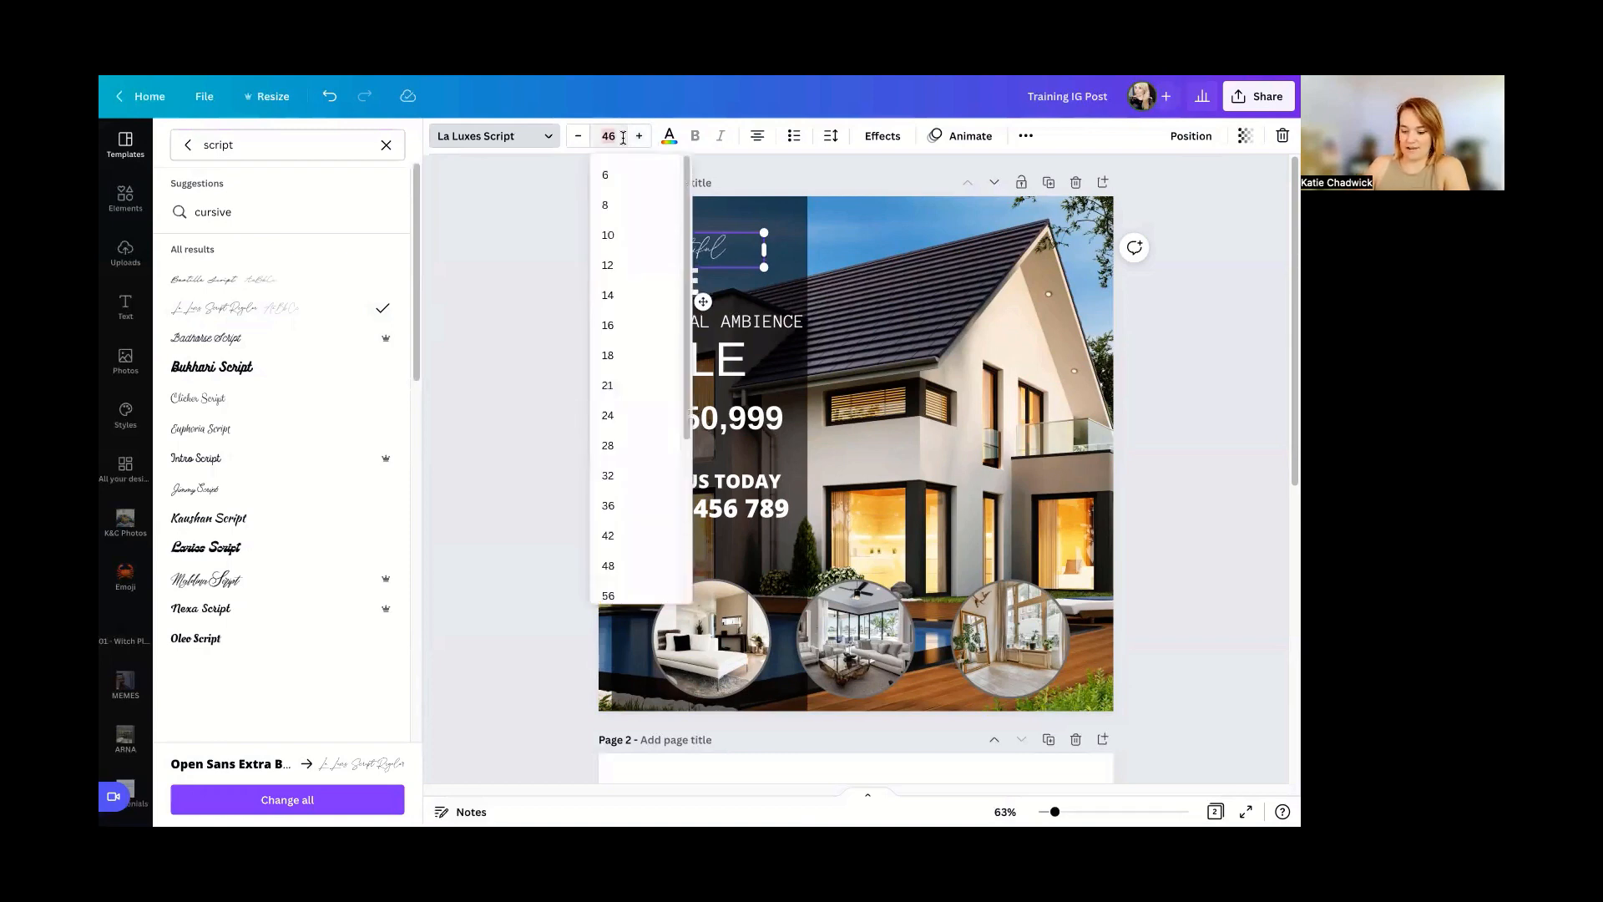
type("70")
key("Return")
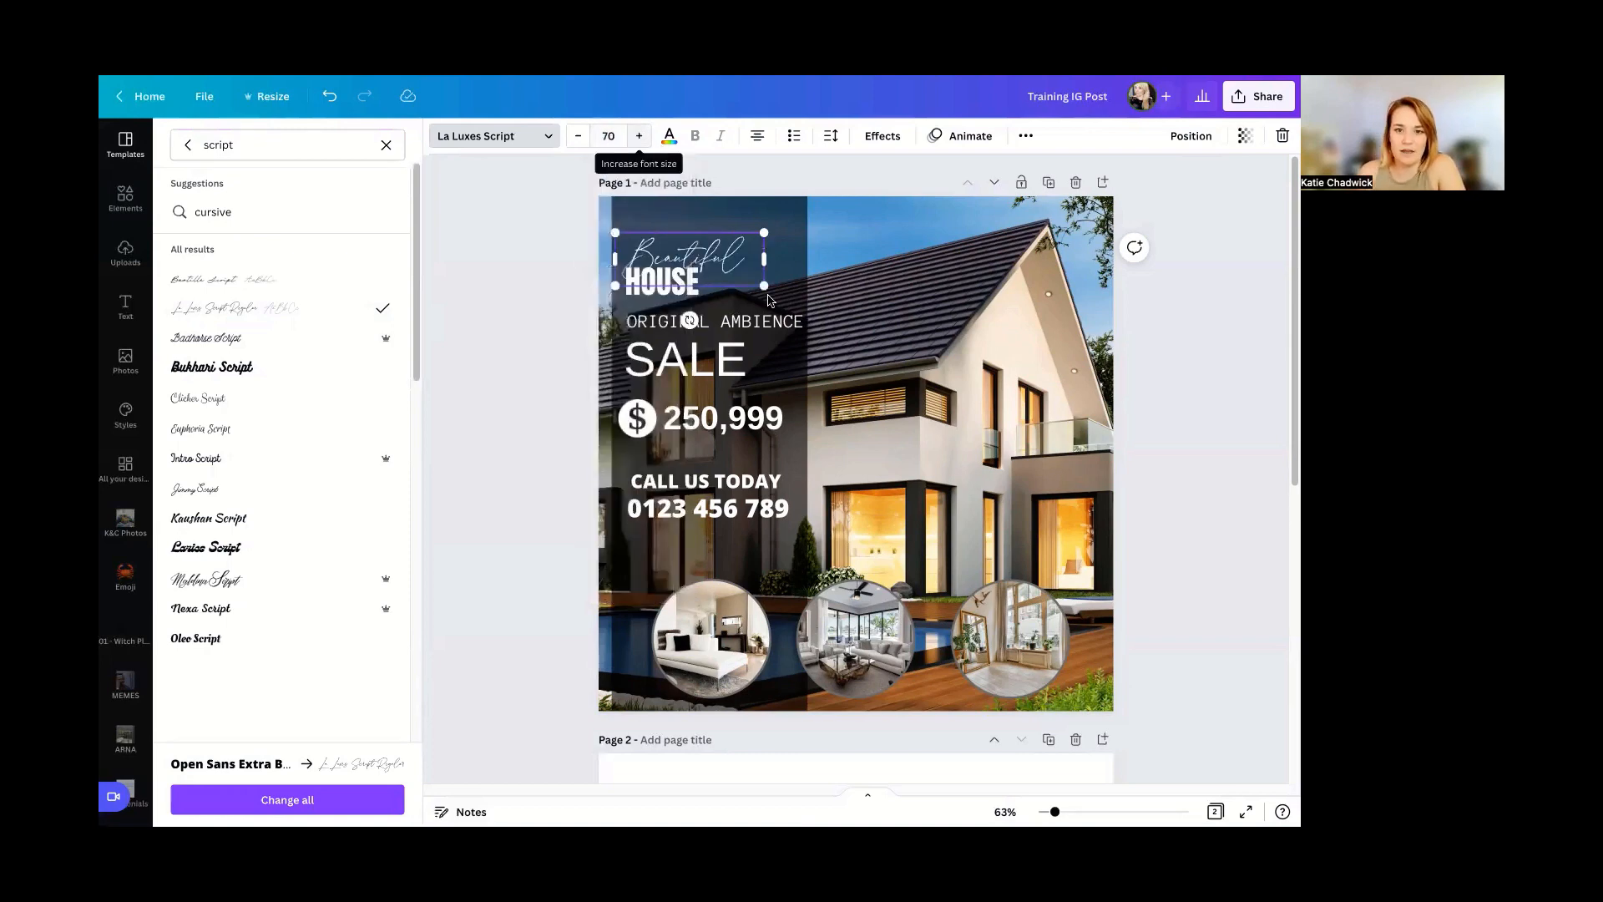
left_click_drag(765, 286, 989, 366)
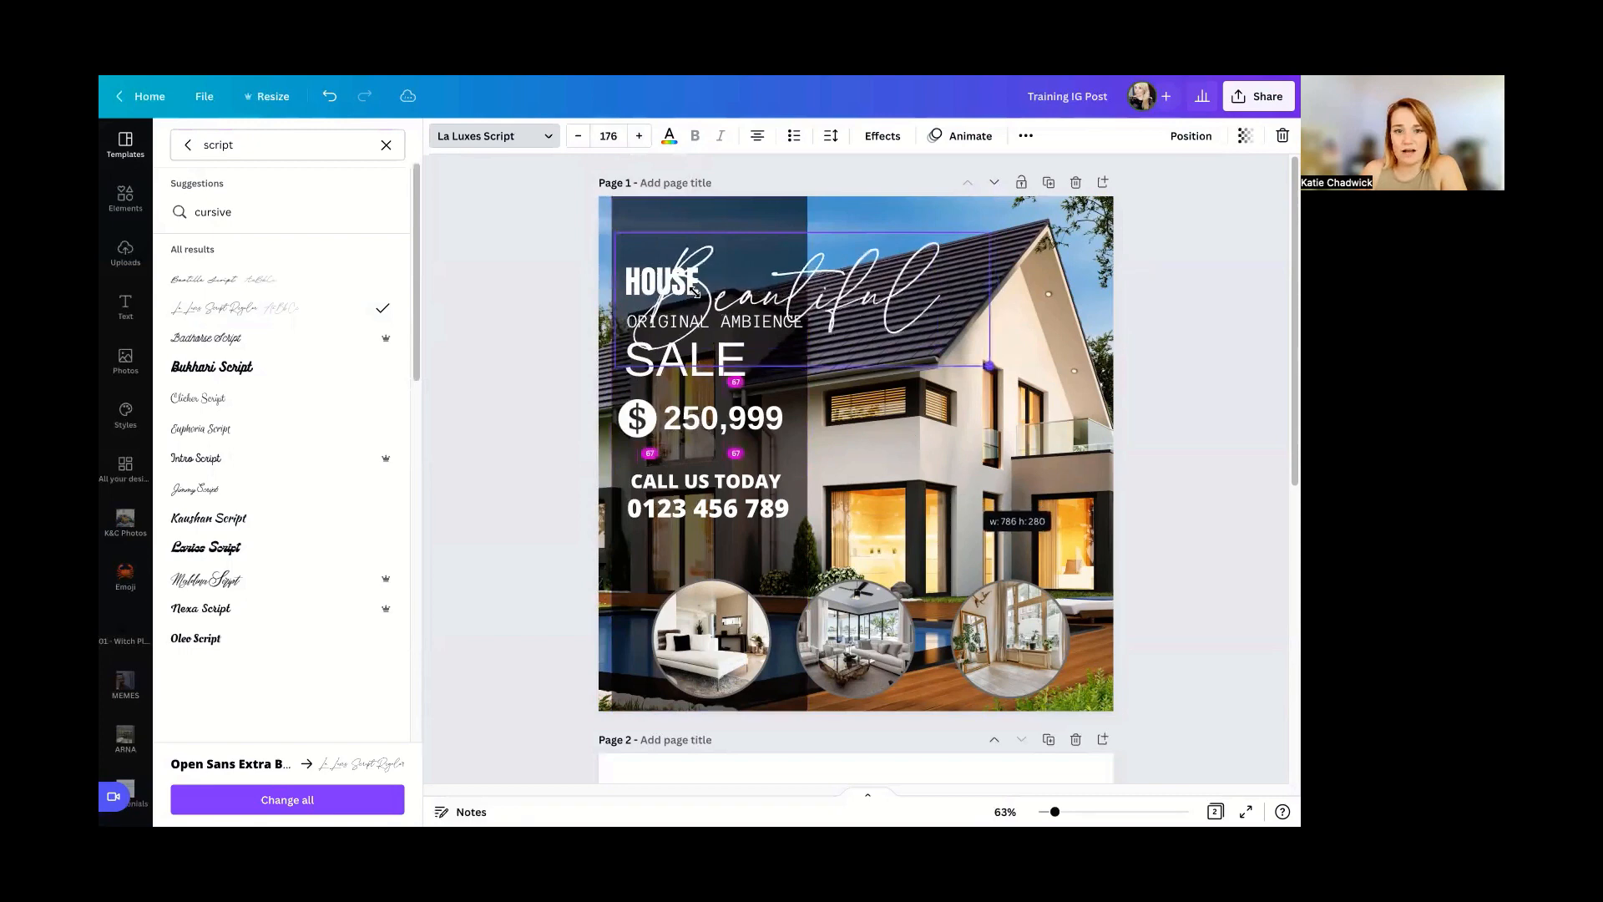
left_click_drag(695, 293, 749, 324)
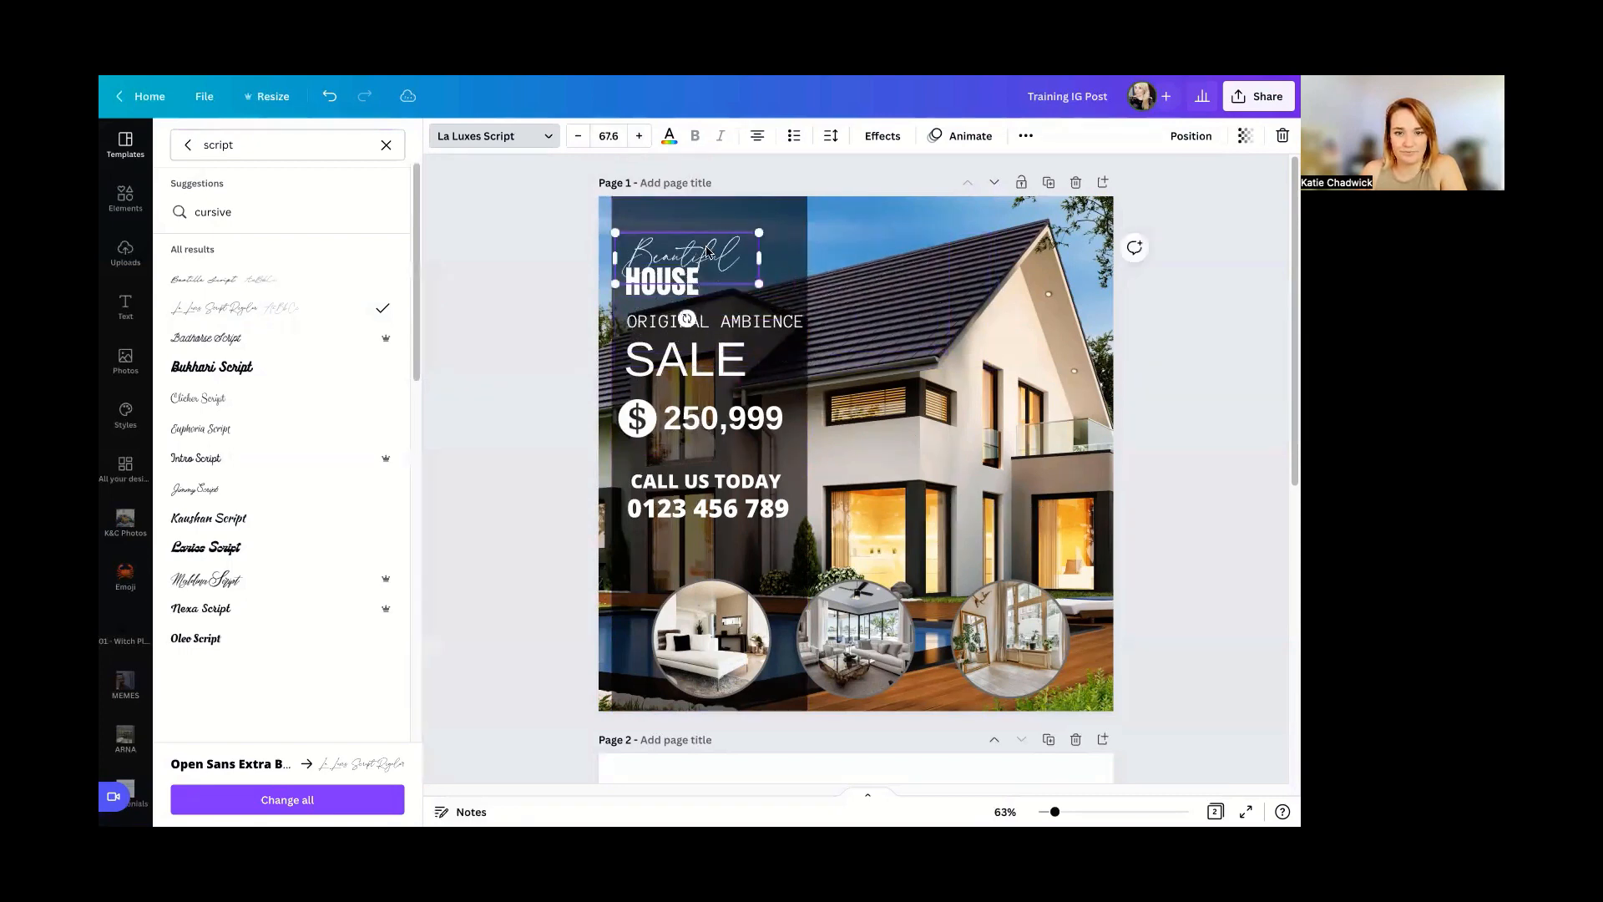
- Move the "Beautiful" text up and slightly to the right so it sits above the HOUSE heading
left_click_drag(700, 256, 700, 244)
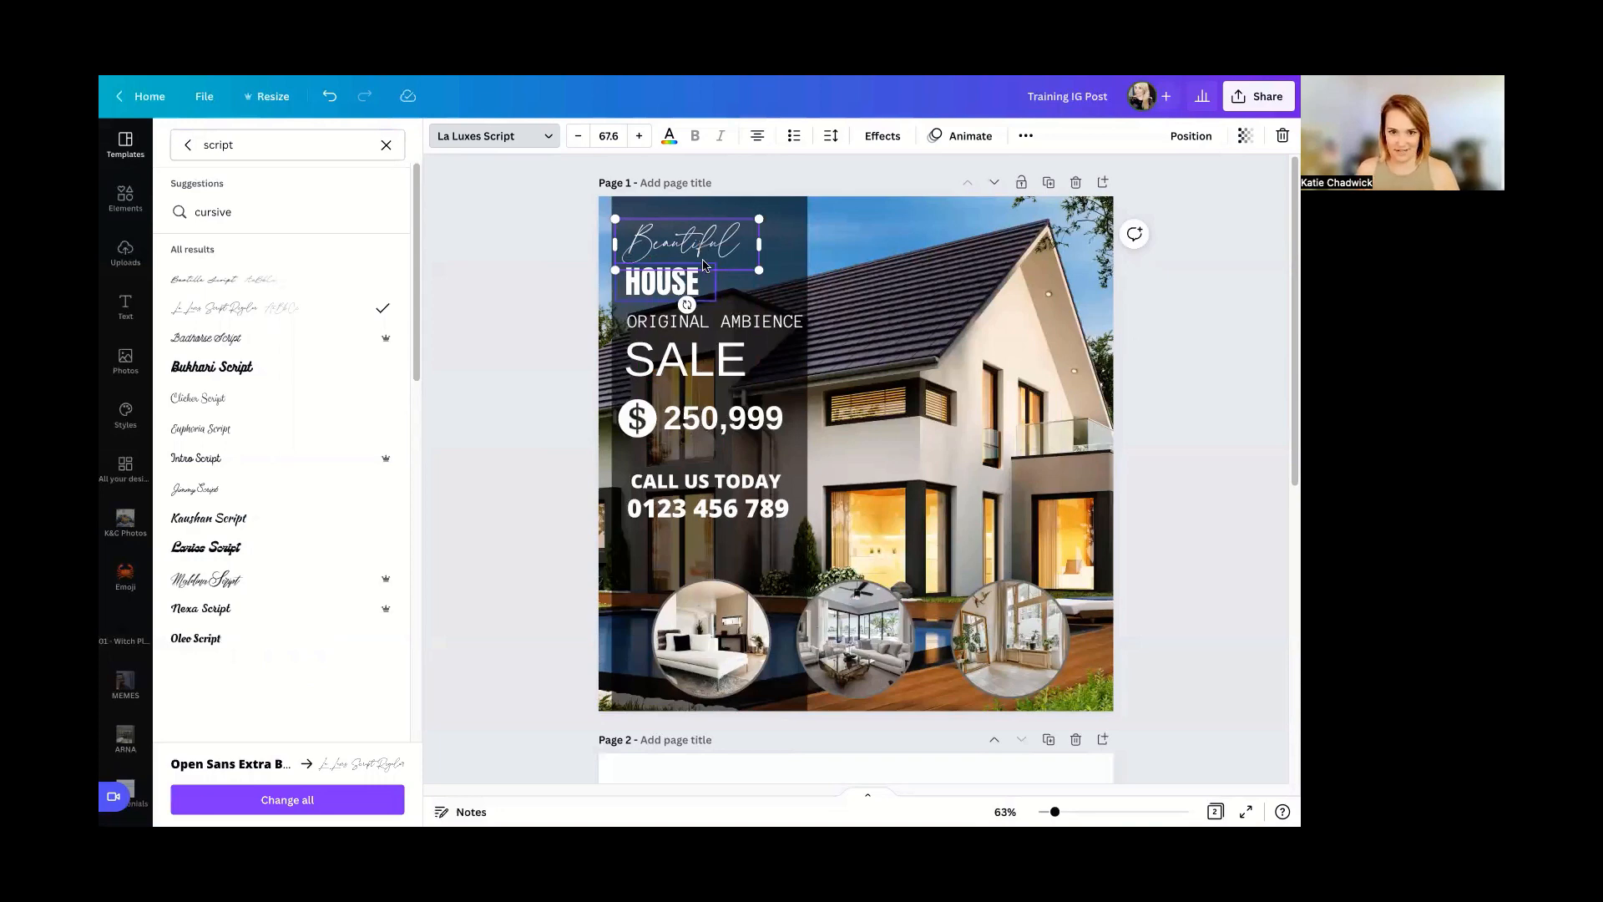
left_click_drag(705, 252, 722, 255)
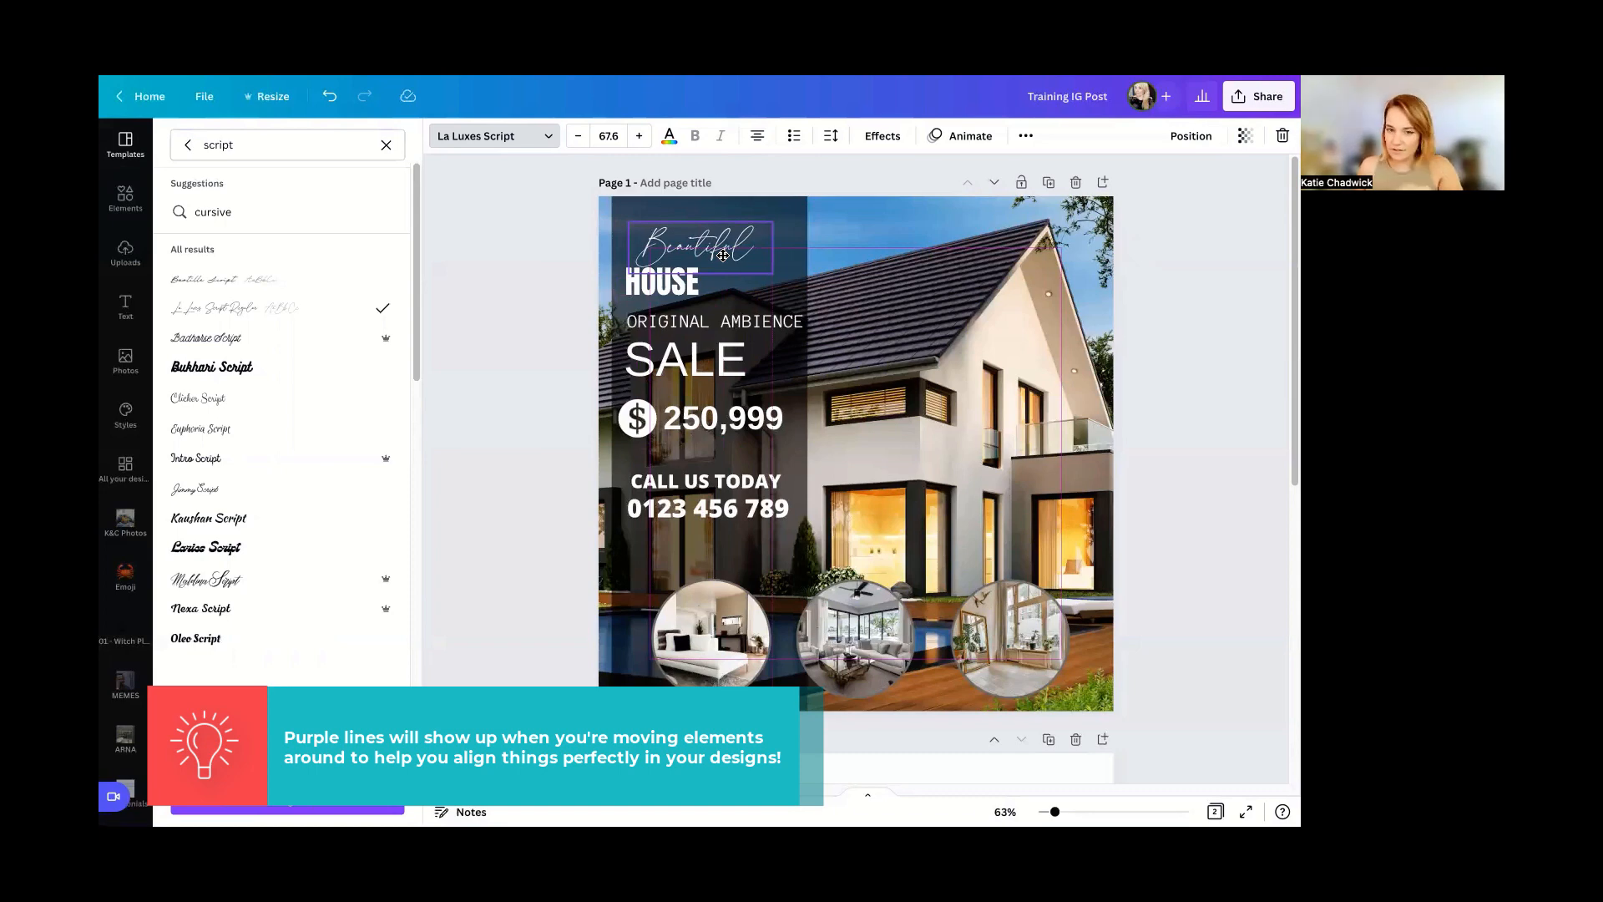
left_click(723, 254)
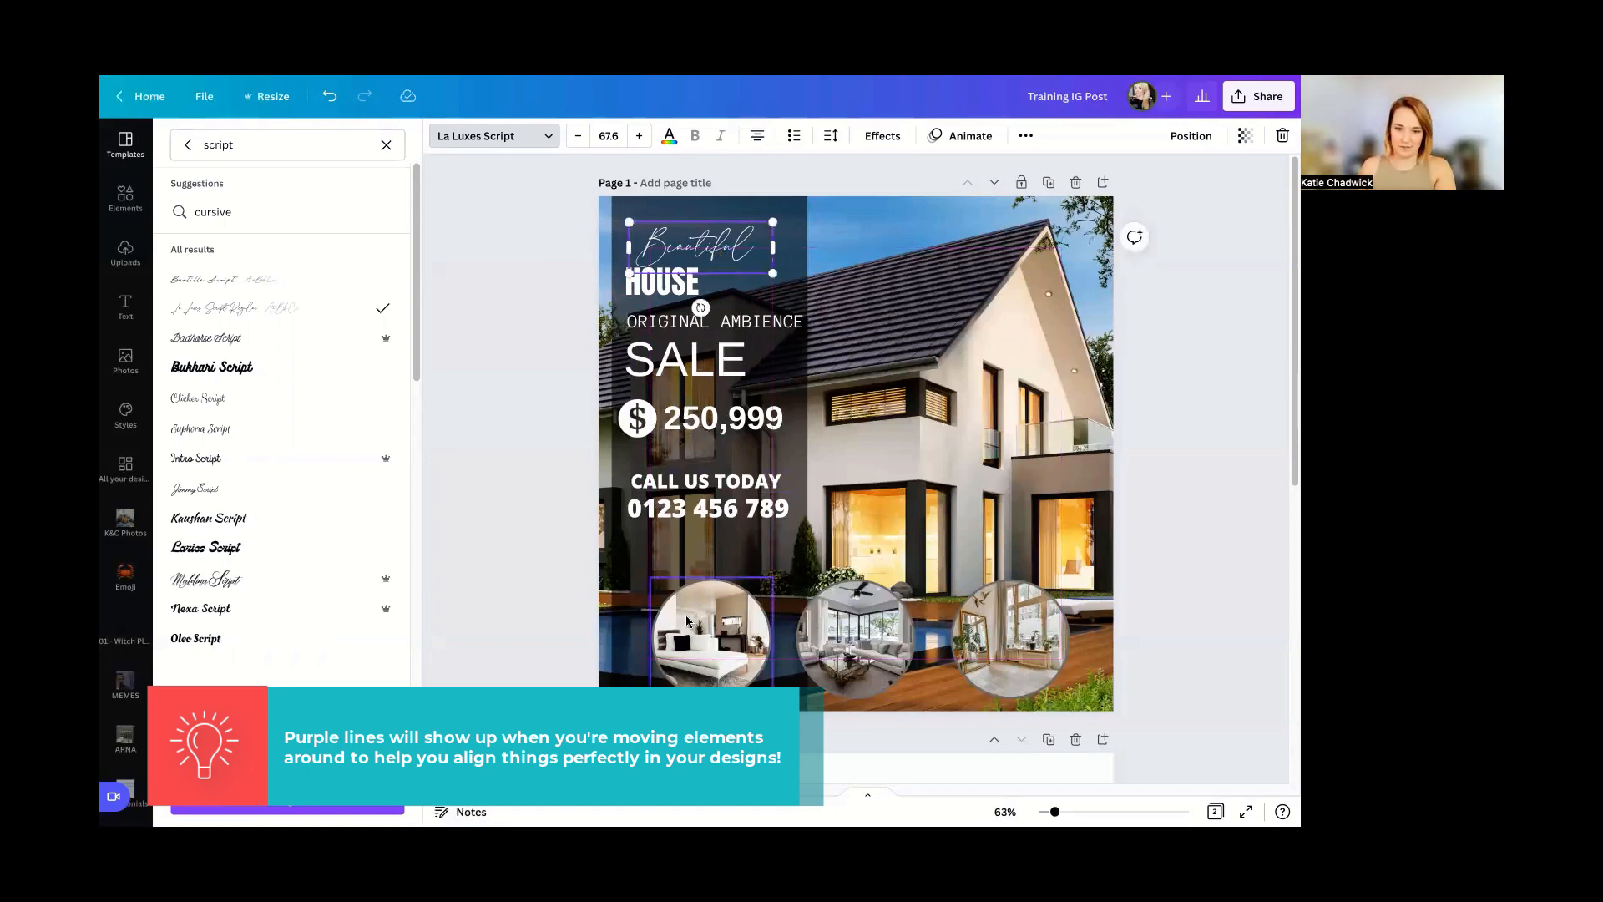
mouse_move(706, 254)
left_mouse_down()
mouse_move(720, 551)
mouse_move(705, 245)
left_mouse_up()
- Copy the circular bedroom photo from page 1 to page 2, enlarge it to about half the page width and place it near the page's middle
scroll(729, 504, "down", 2)
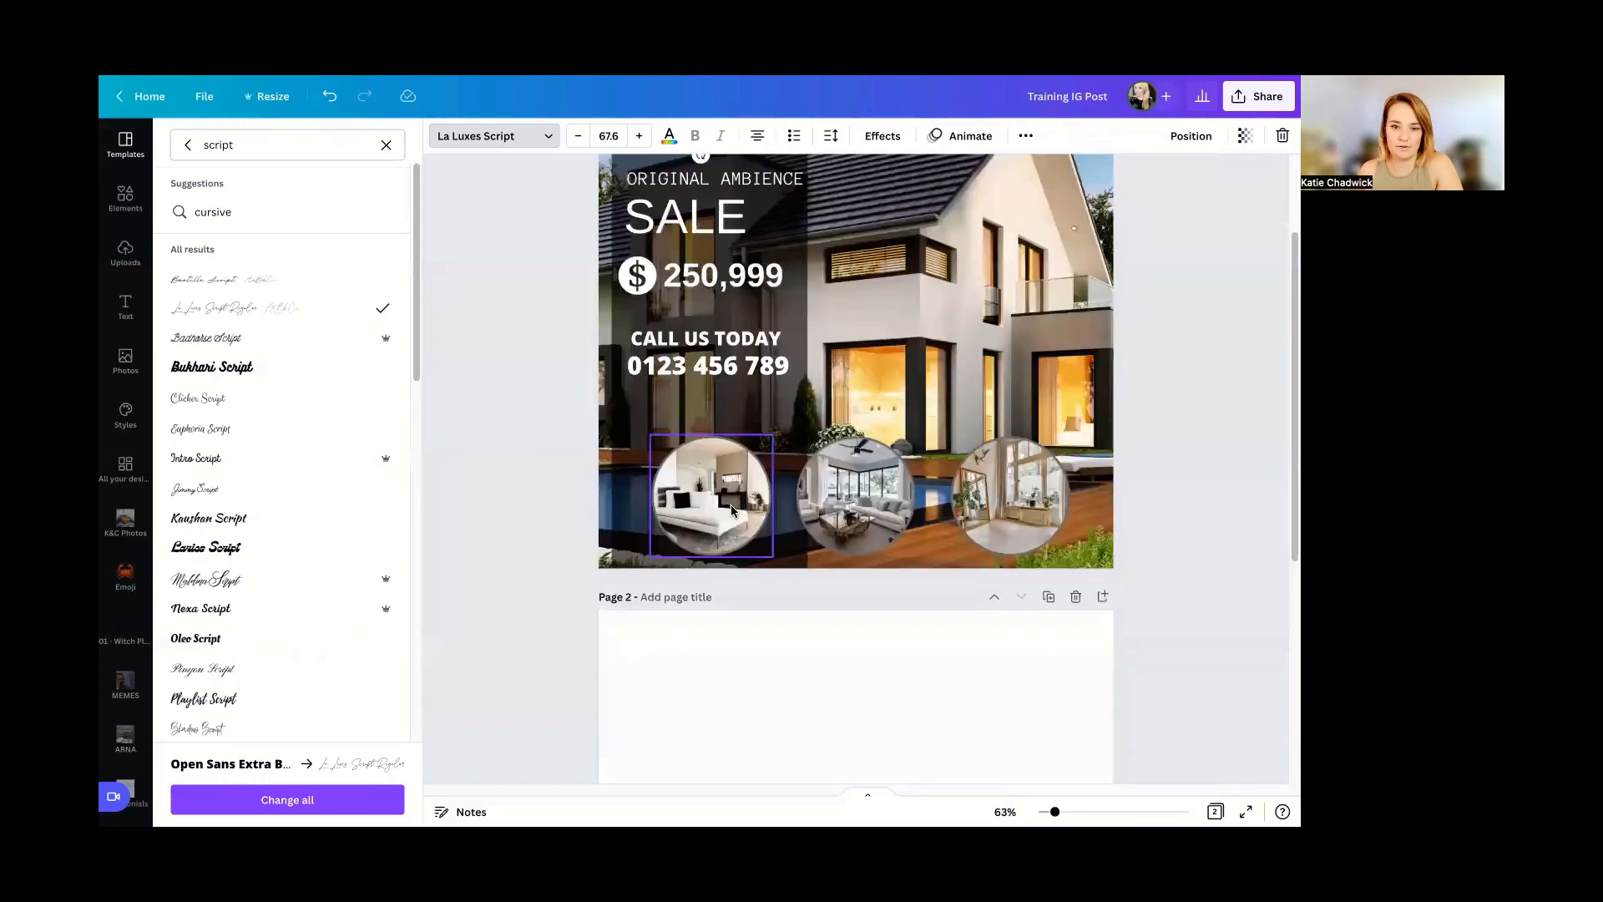
left_click(729, 504)
key("super+c")
scroll(795, 664, "down", 2)
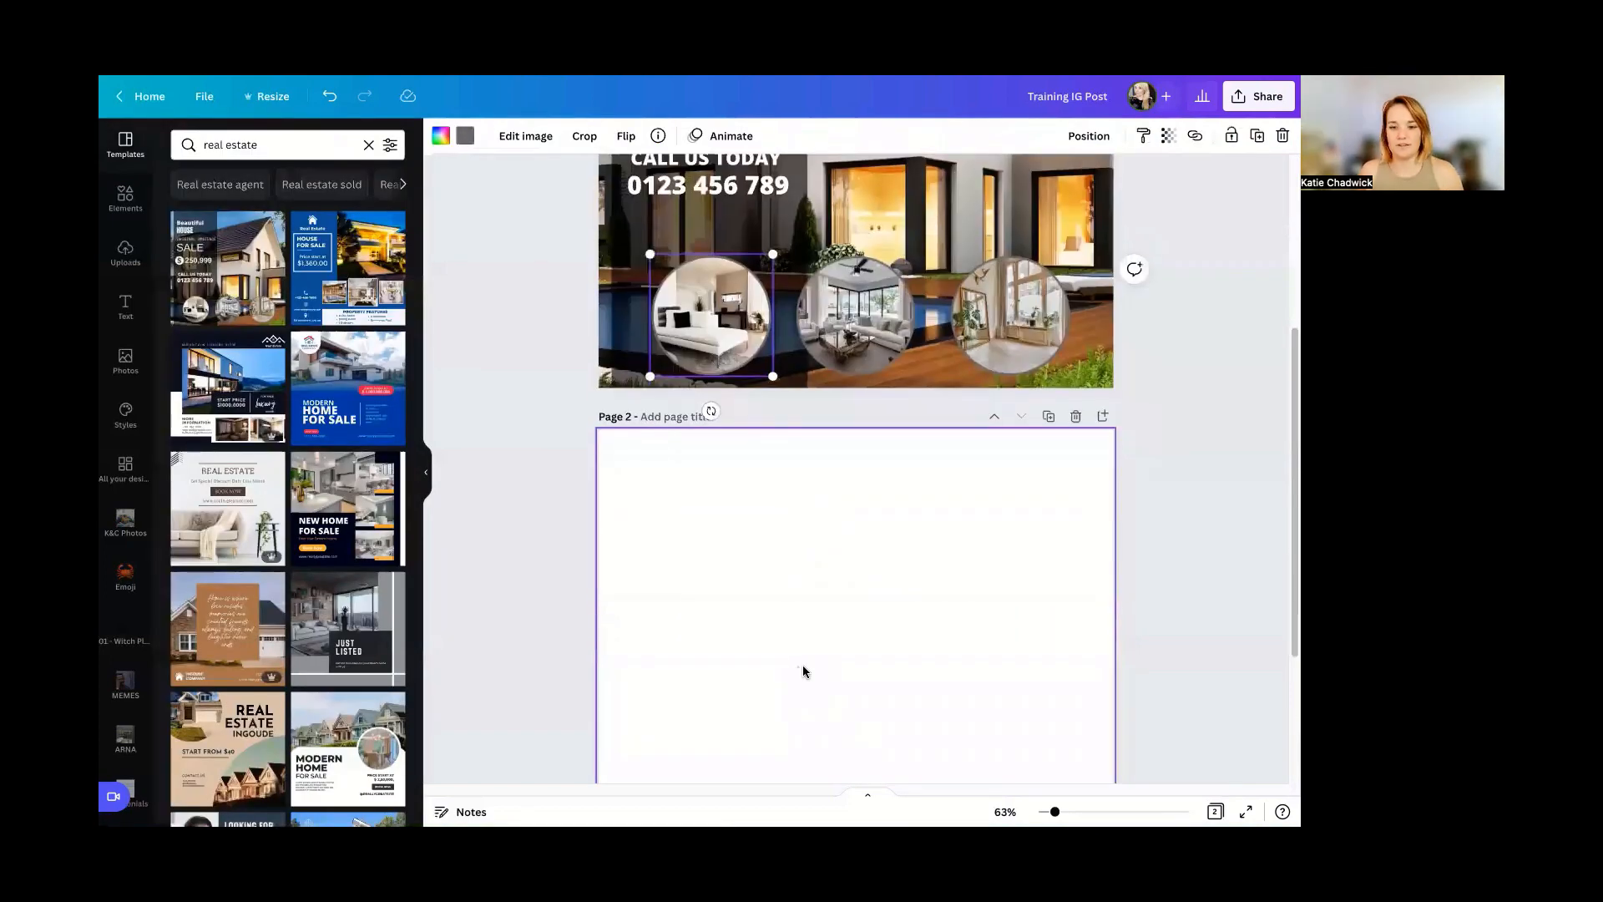
left_click(803, 665)
key("super+v")
scroll(844, 357, "down", 2)
left_click_drag(853, 307, 1006, 622)
left_click(799, 313)
left_click_drag(881, 458, 853, 510)
left_click(816, 311)
- Copy the HOUSE heading from page 1 to page 2 and change its text color to black
scroll(816, 311, "up", 6)
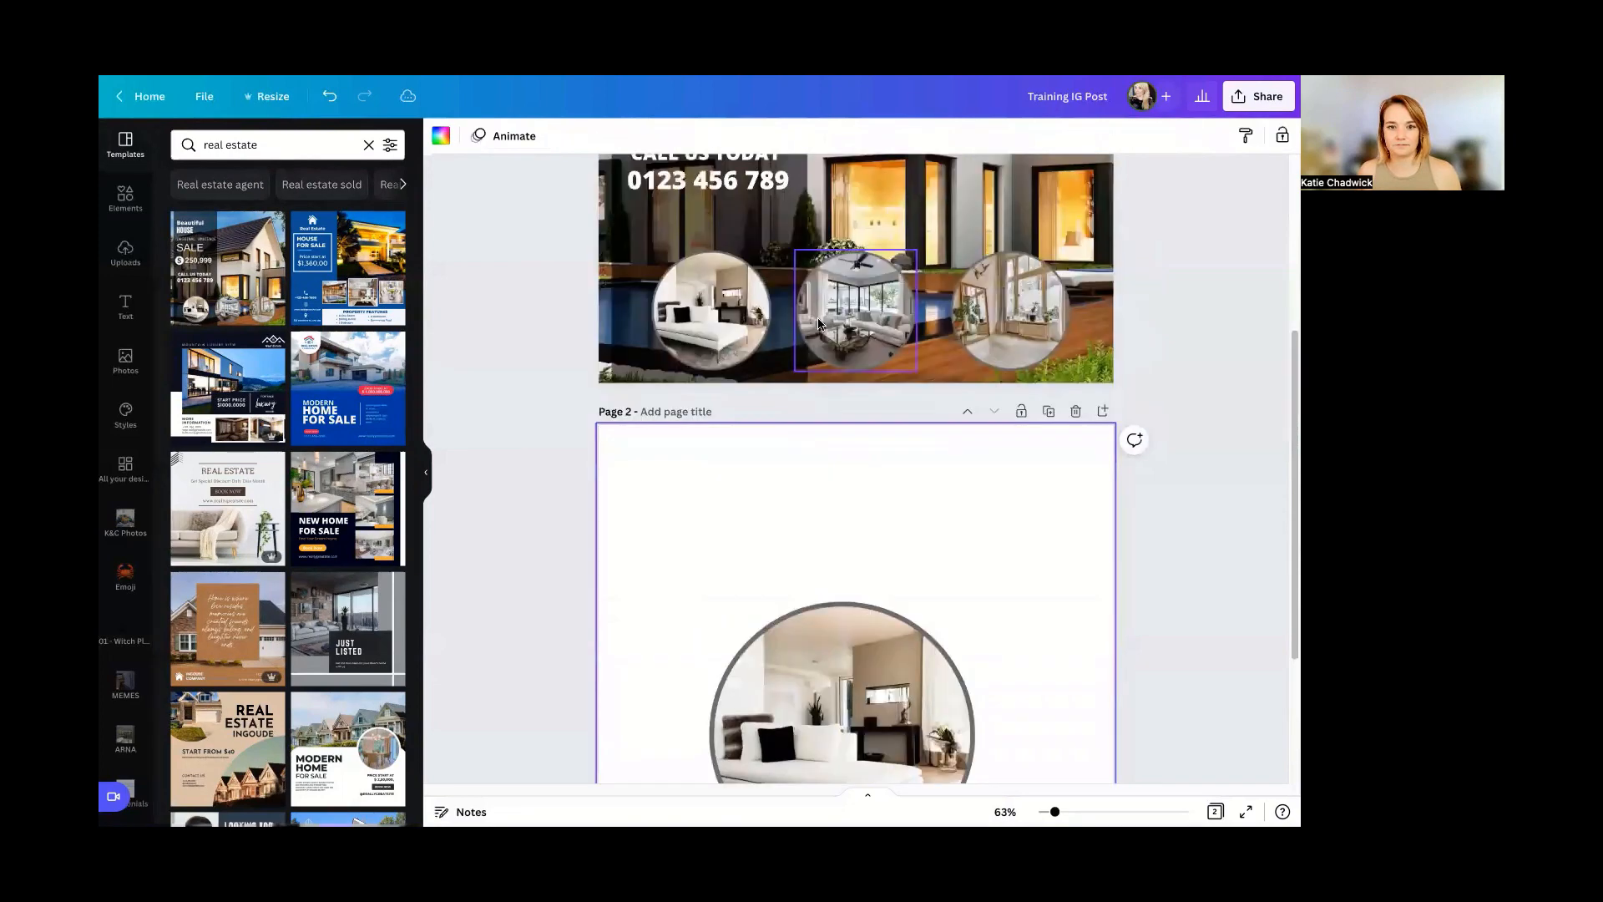
left_click(672, 273)
scroll(779, 290, "down", 6)
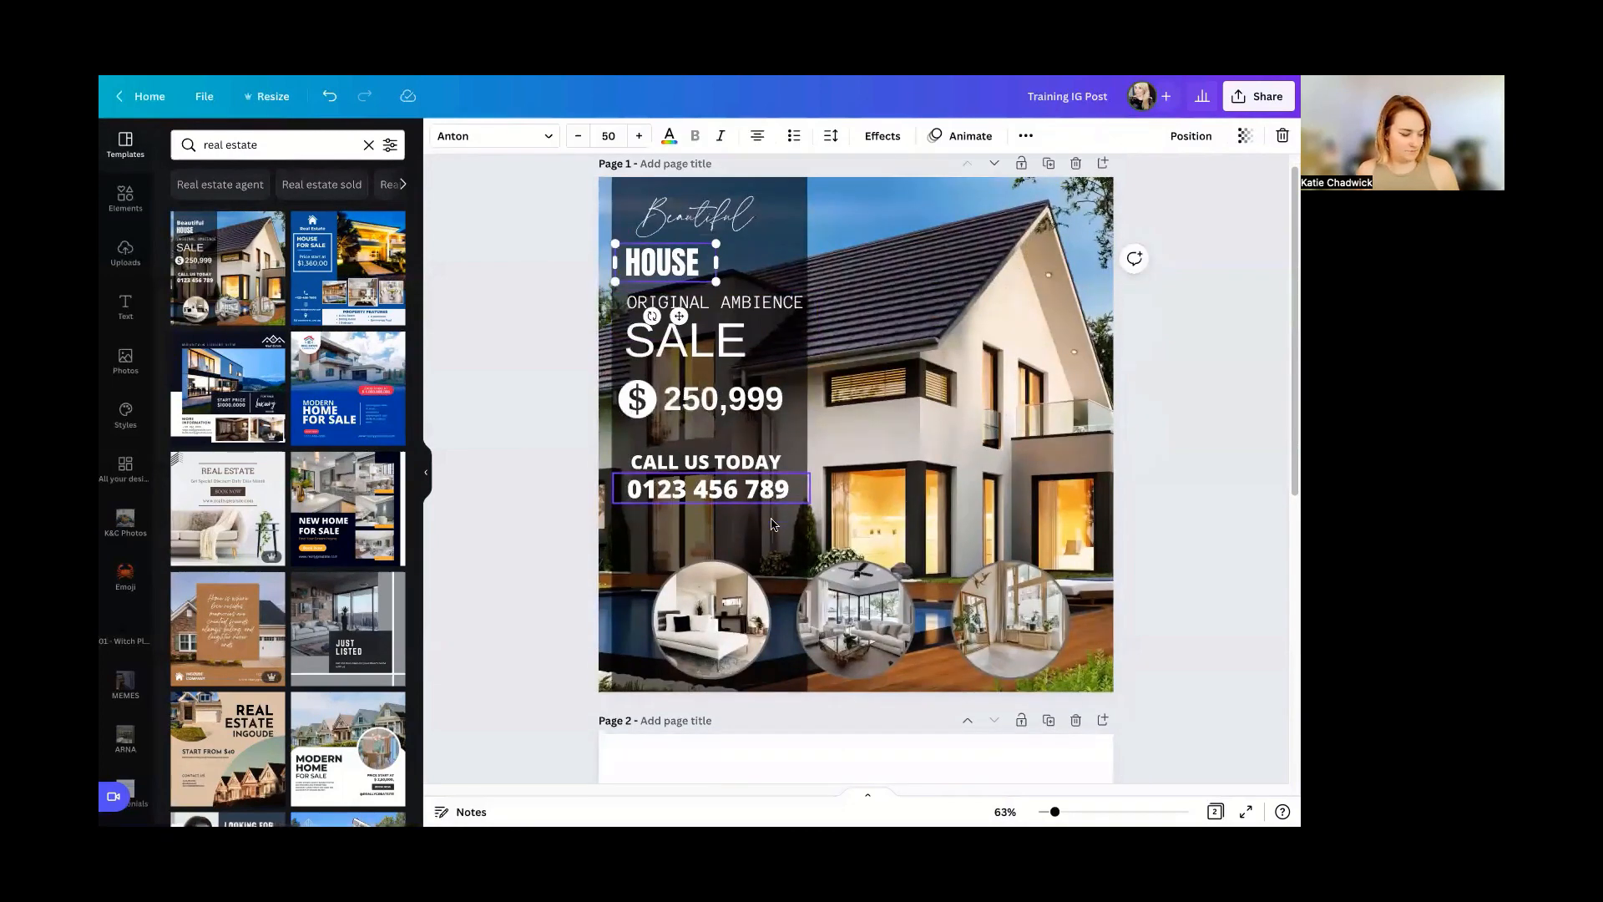
key("ctrl+v")
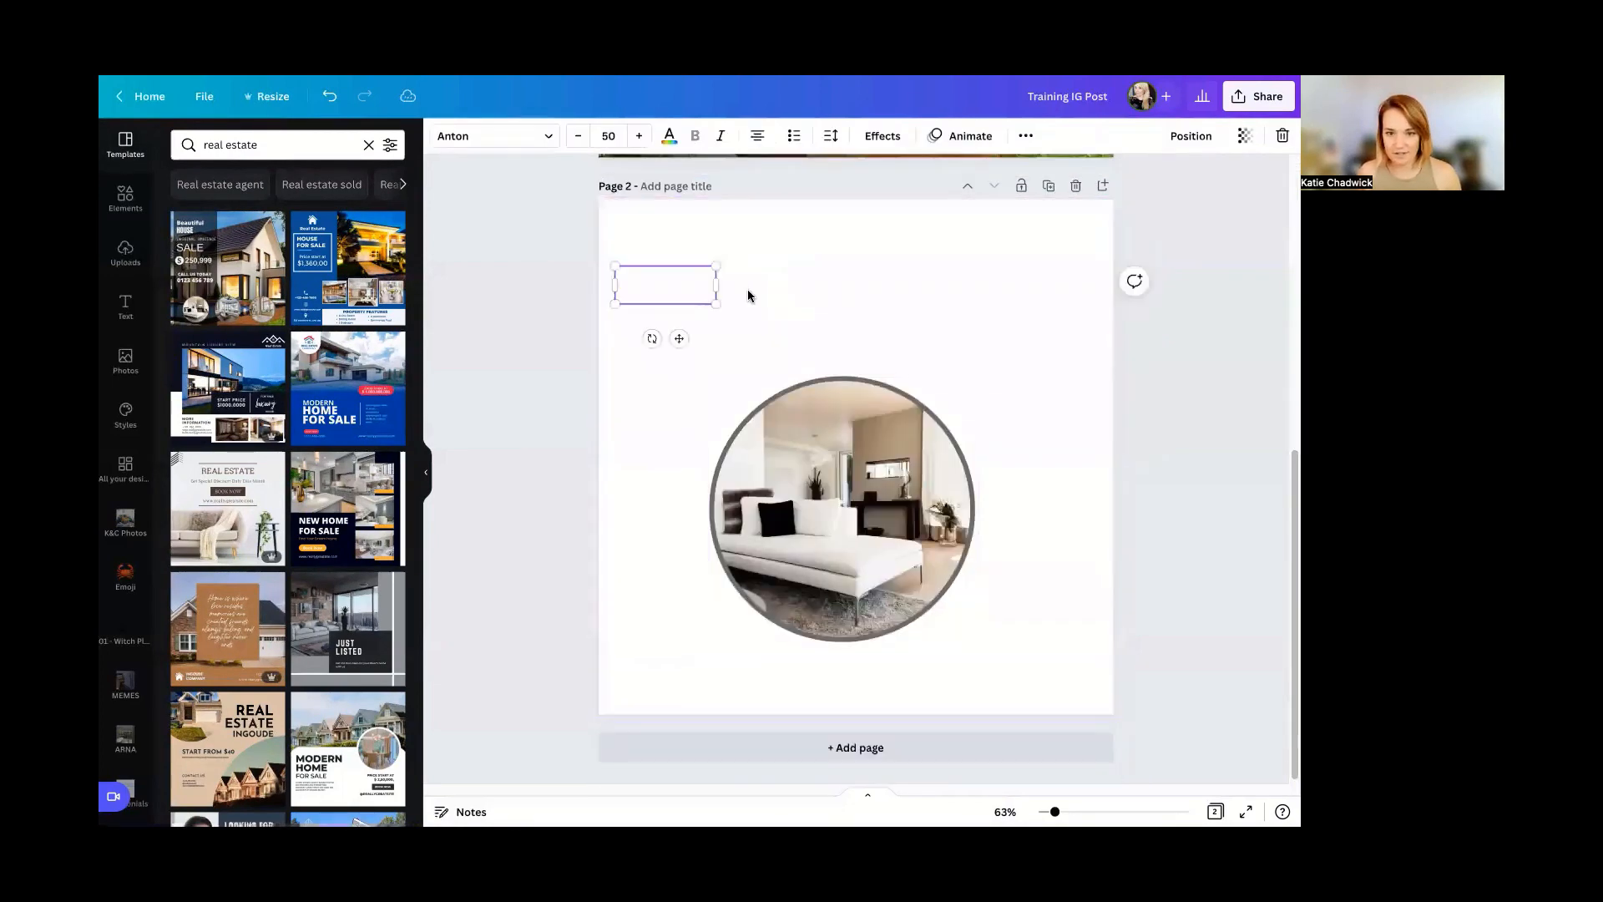
left_click(669, 135)
left_click(226, 214)
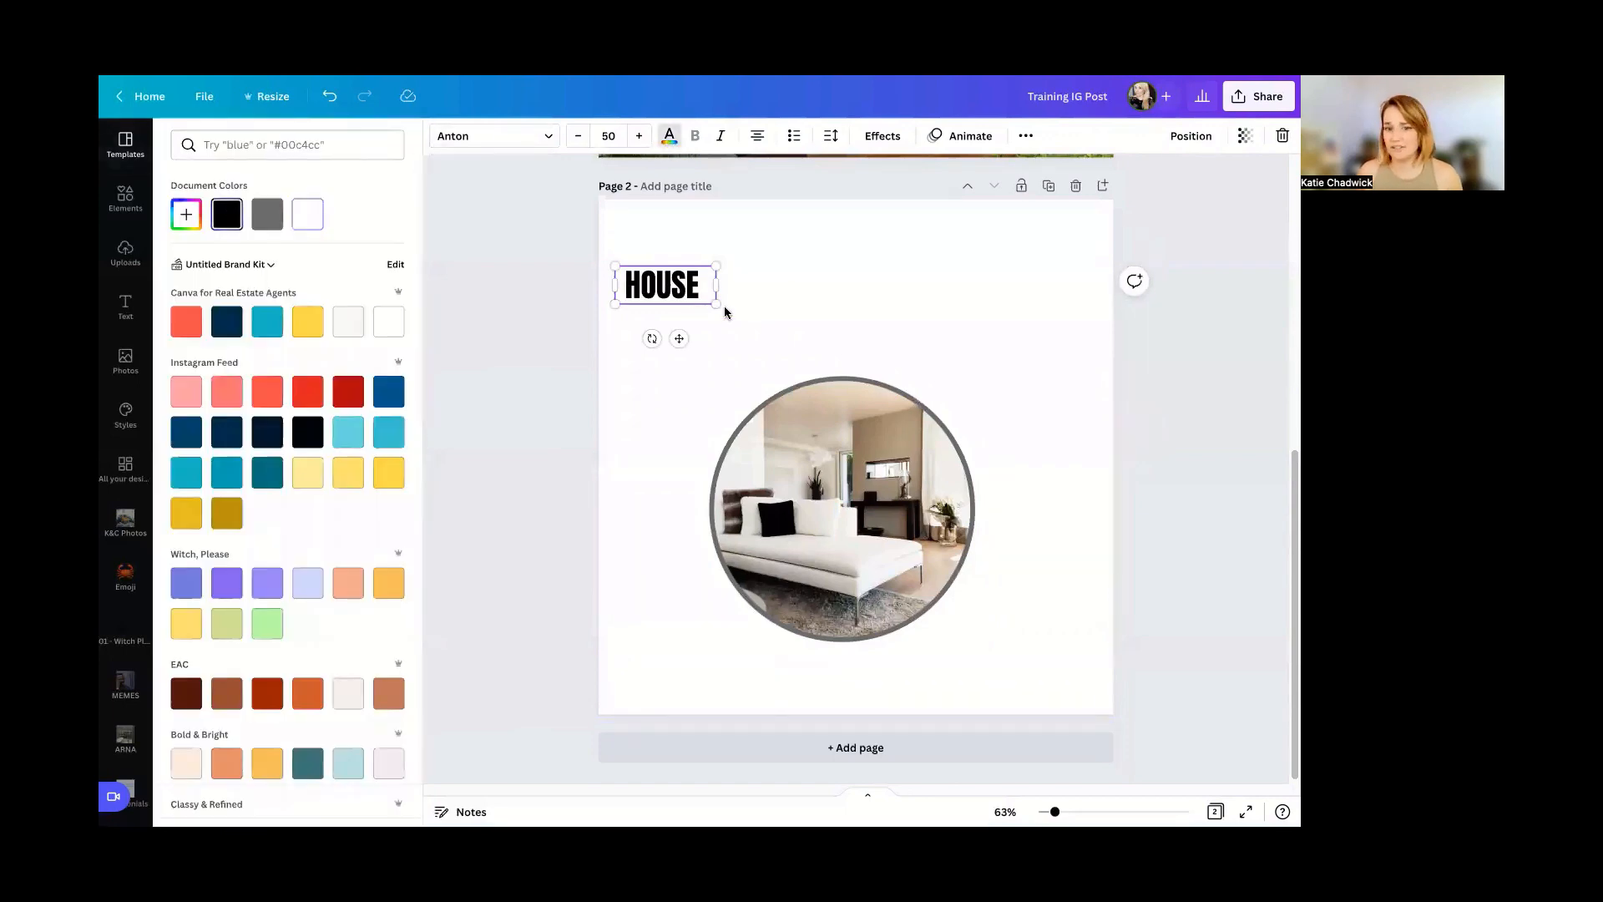
- Enlarge the HOUSE text on page 2 to font size 160 and shift it around above the circular photo
left_click_drag(962, 314, 960, 314)
left_click_drag(802, 273, 835, 269)
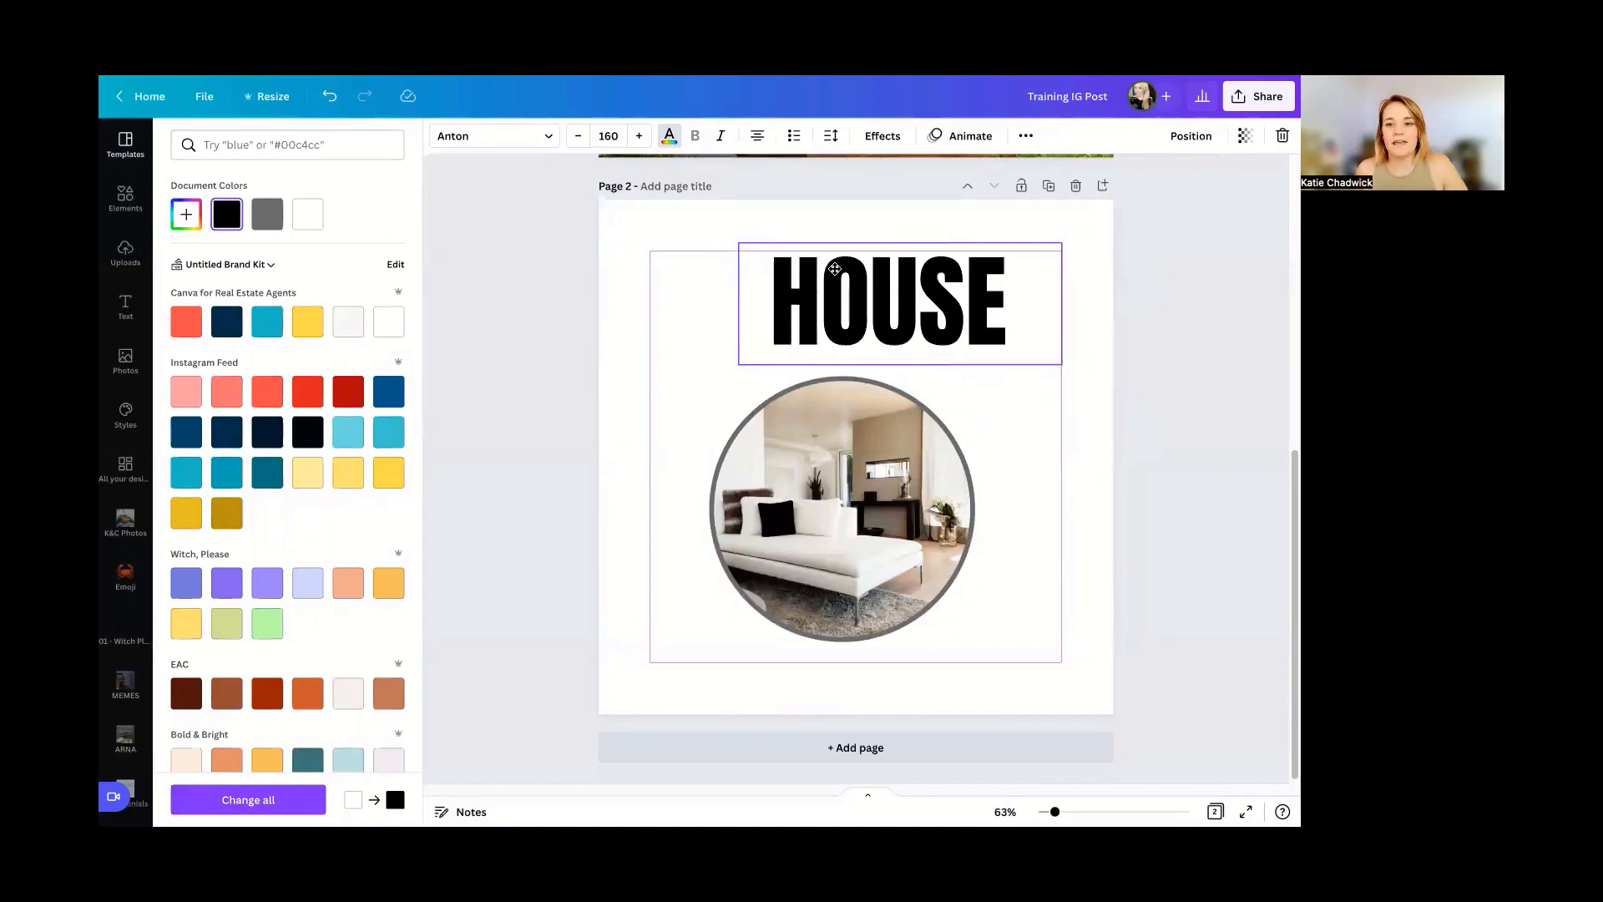
left_click_drag(834, 268, 789, 273)
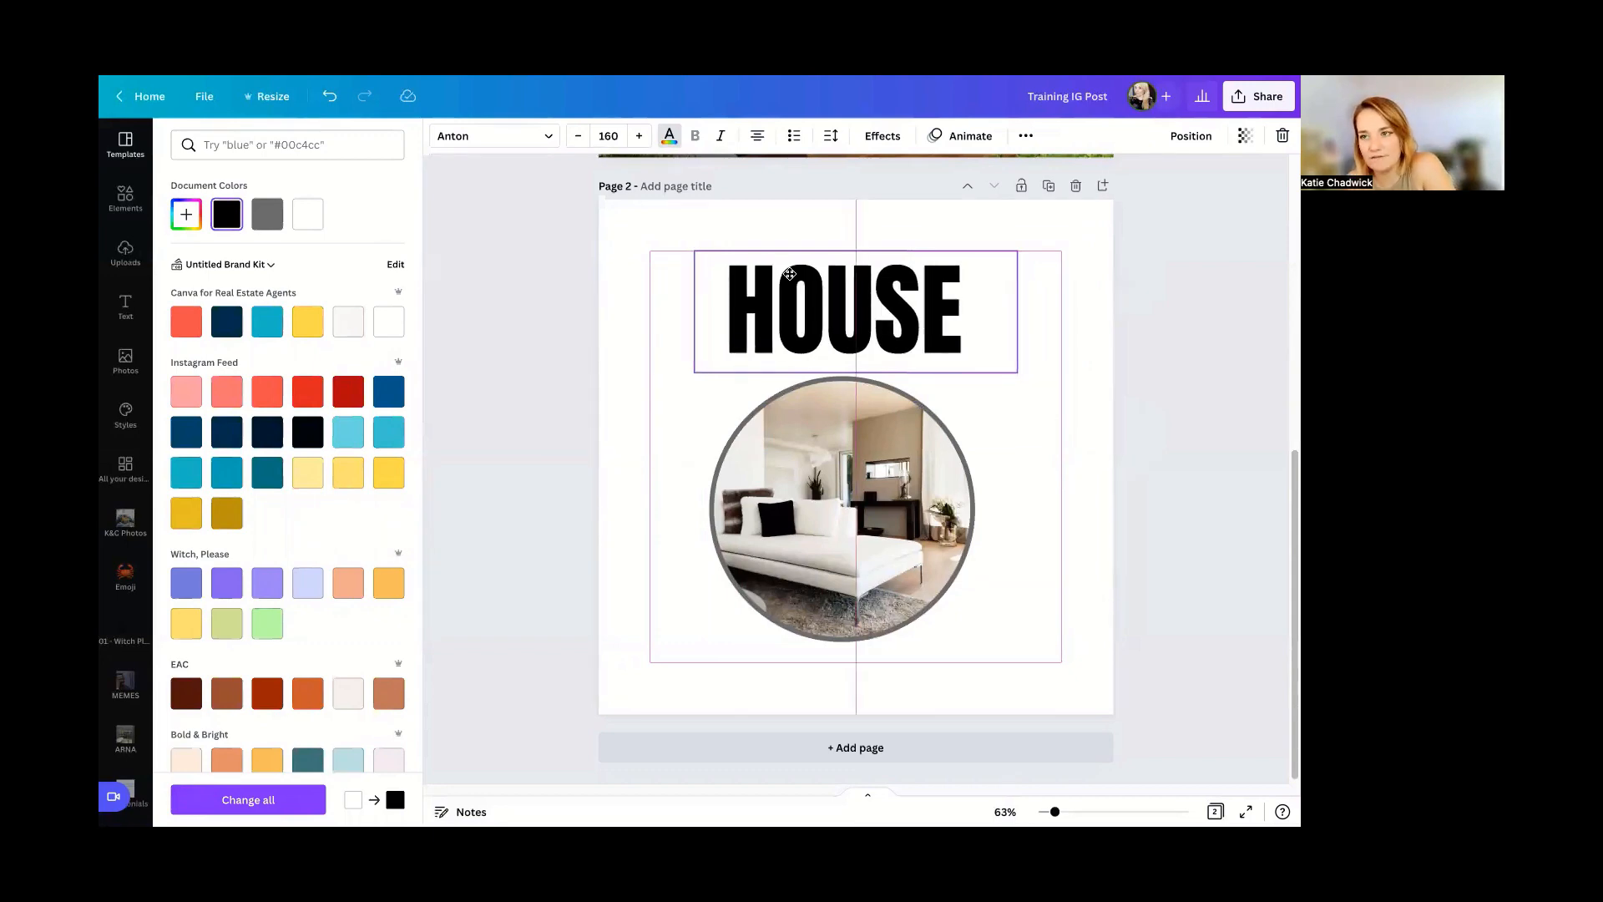
left_click_drag(789, 274, 740, 282)
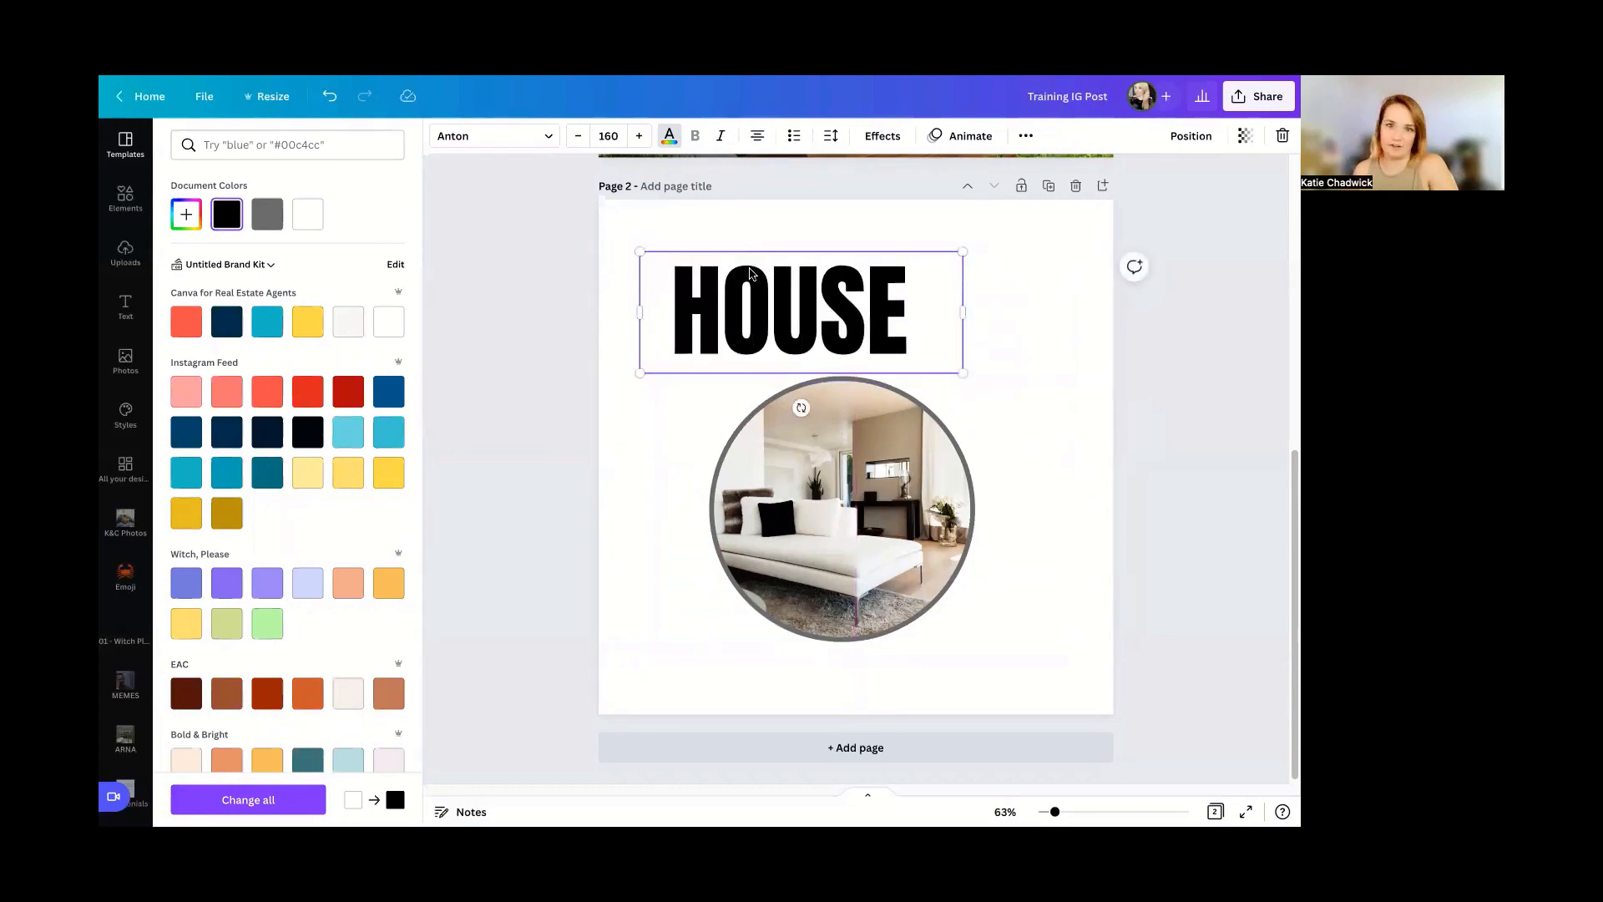
- Try the center, right, left, bottom, middle and top page alignments on the HOUSE text
left_click(1177, 134)
left_click(1169, 276)
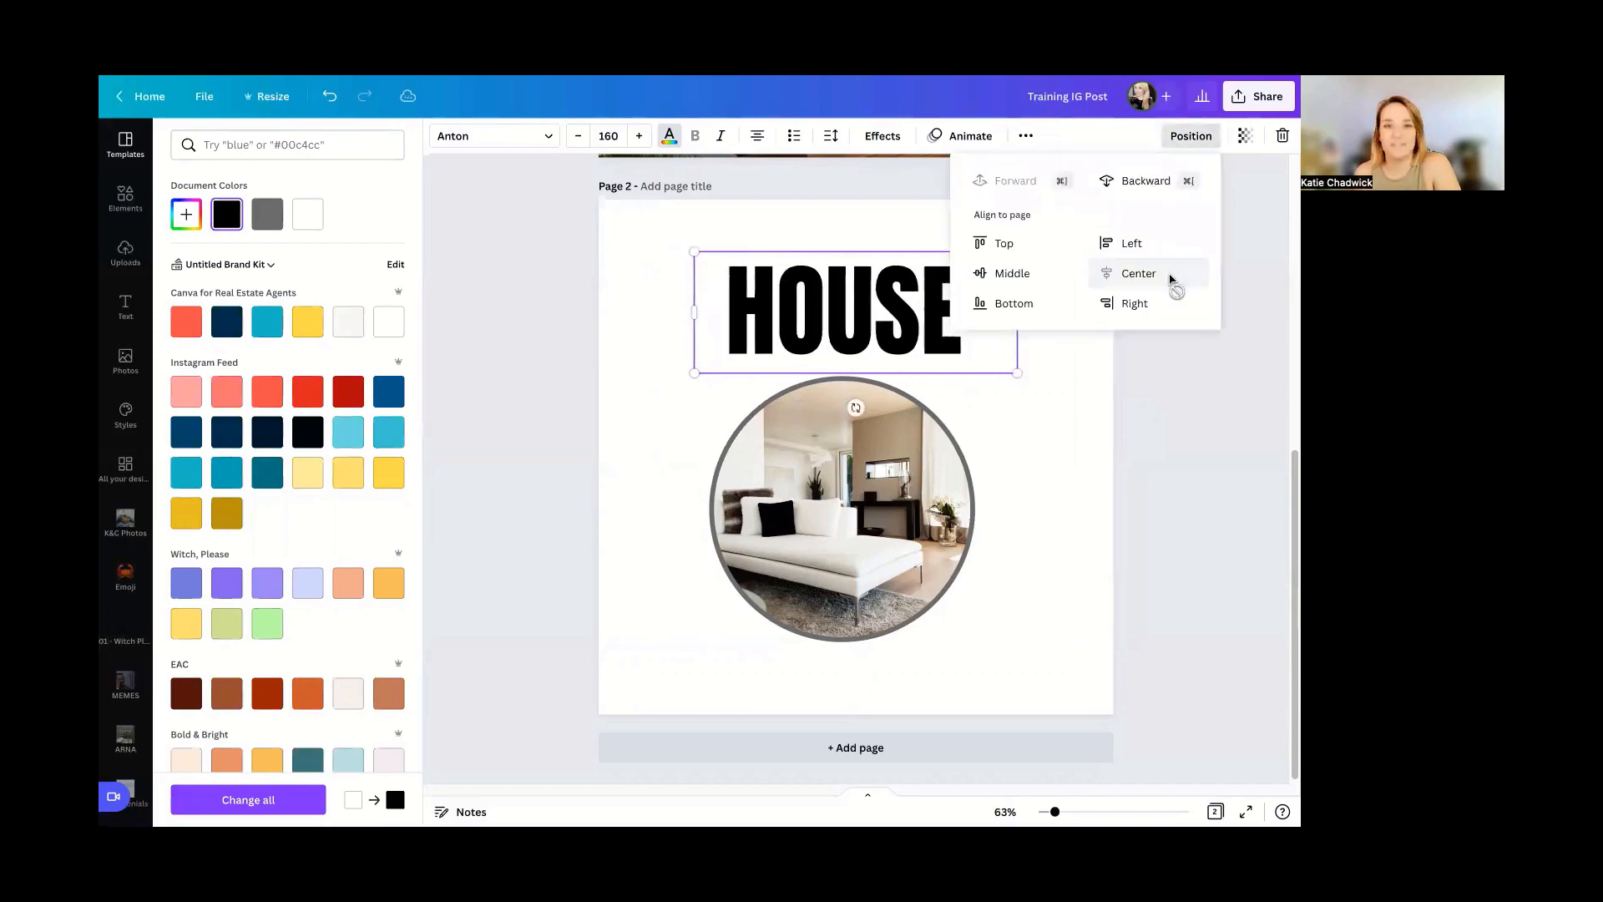
left_click(1133, 309)
left_click(1152, 246)
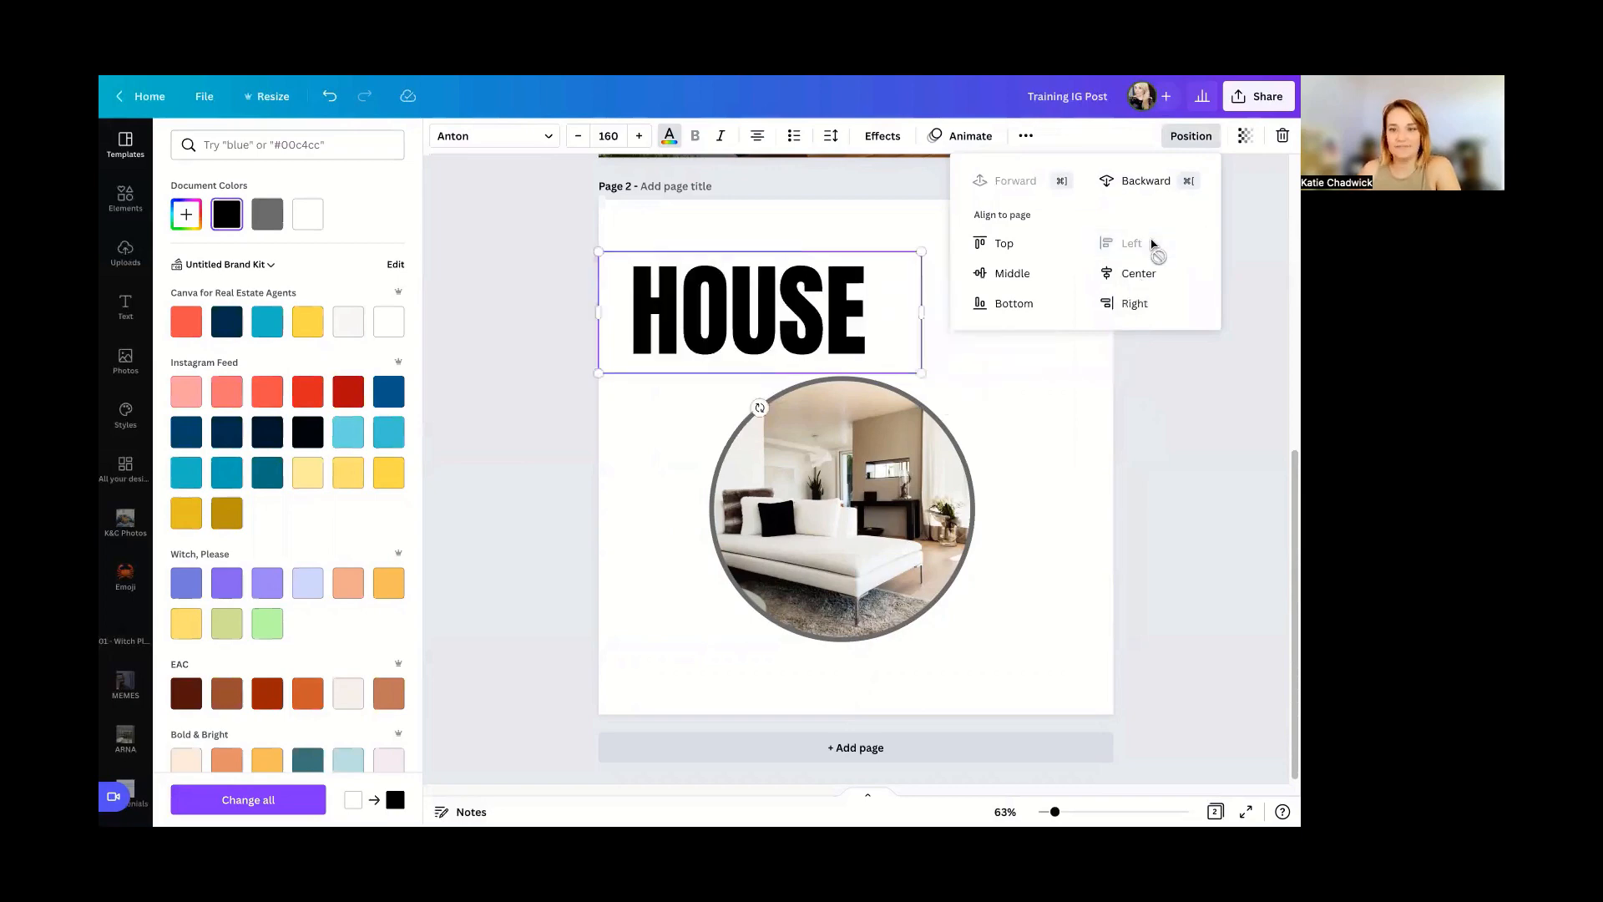
left_click(1043, 302)
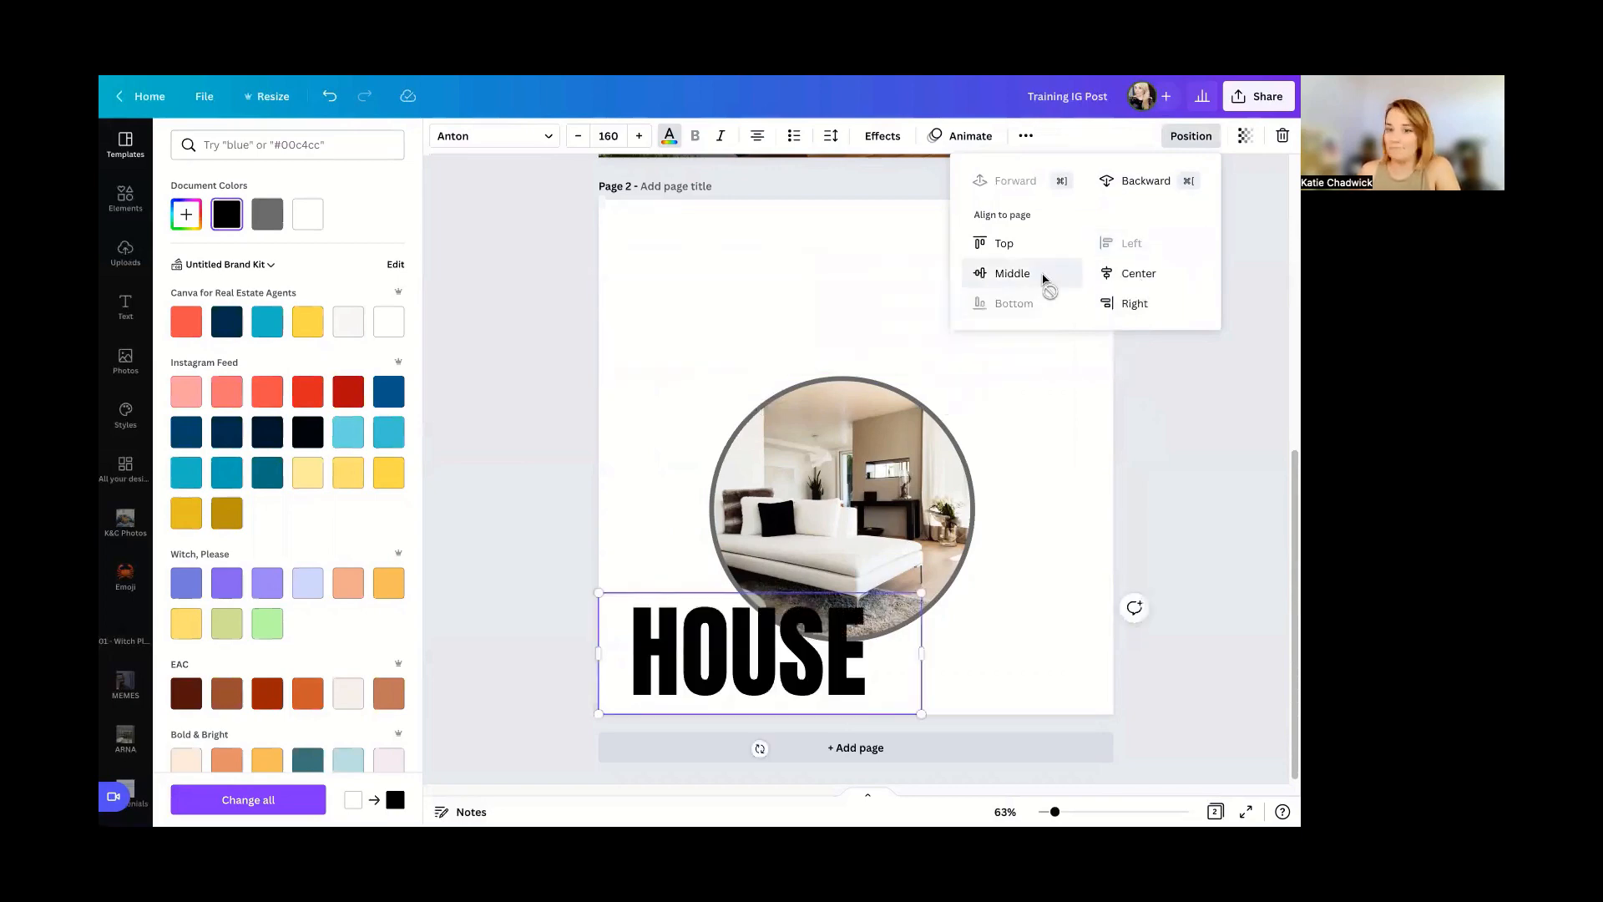
left_click(1035, 273)
left_click(1020, 242)
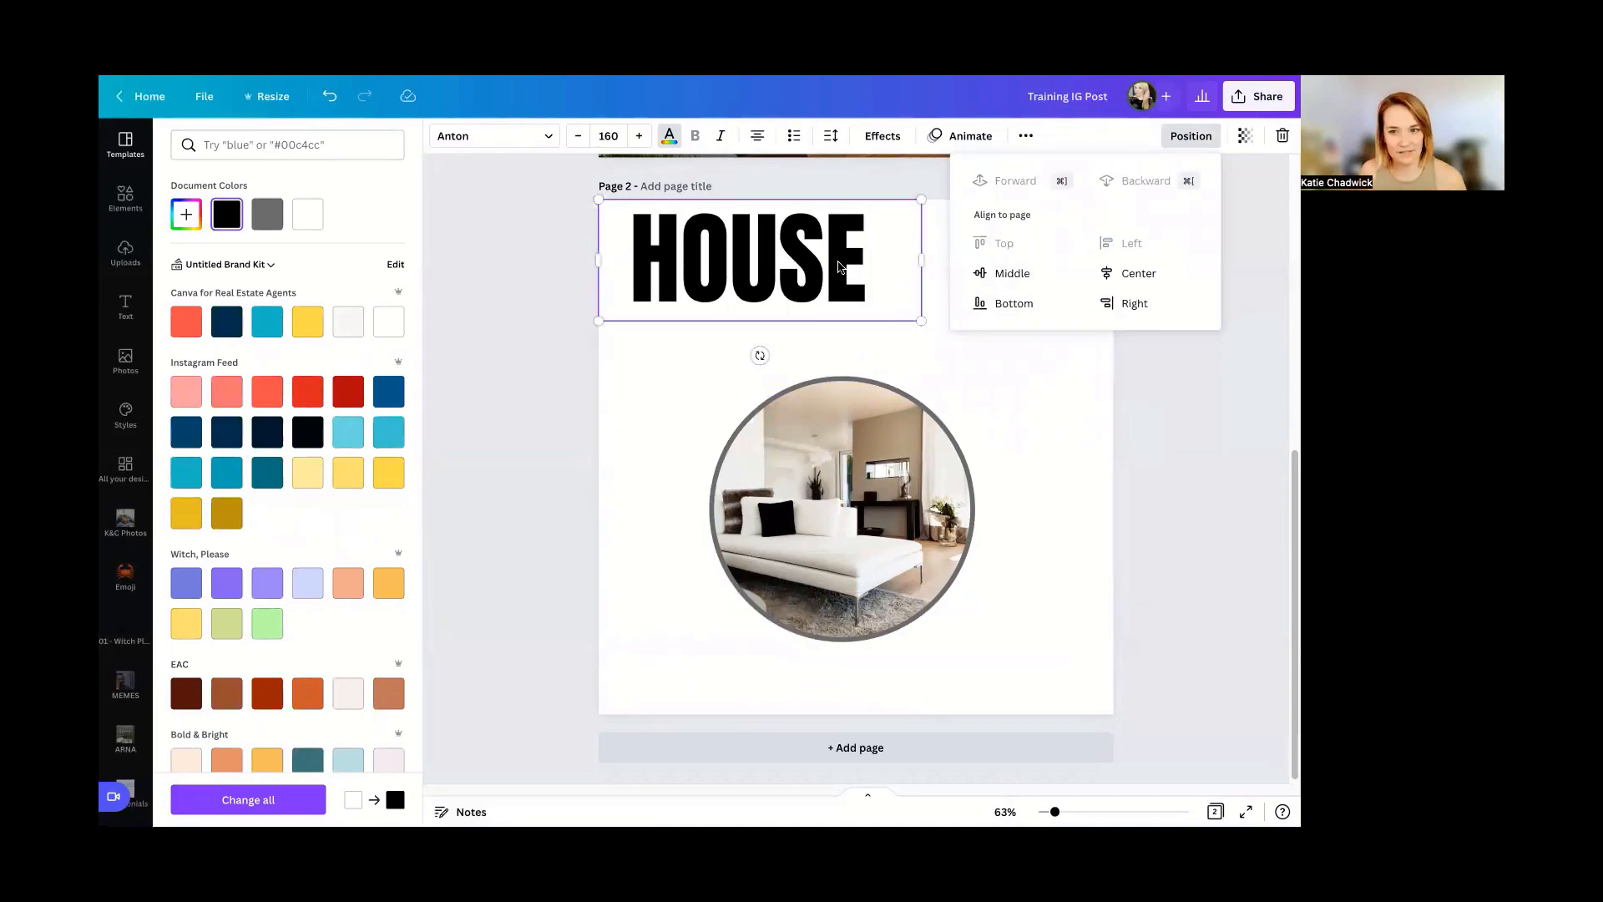
- Align the HOUSE text to the middle and center of page 2 and move it straight up above the circular photo
left_click(1030, 273)
left_click(1132, 280)
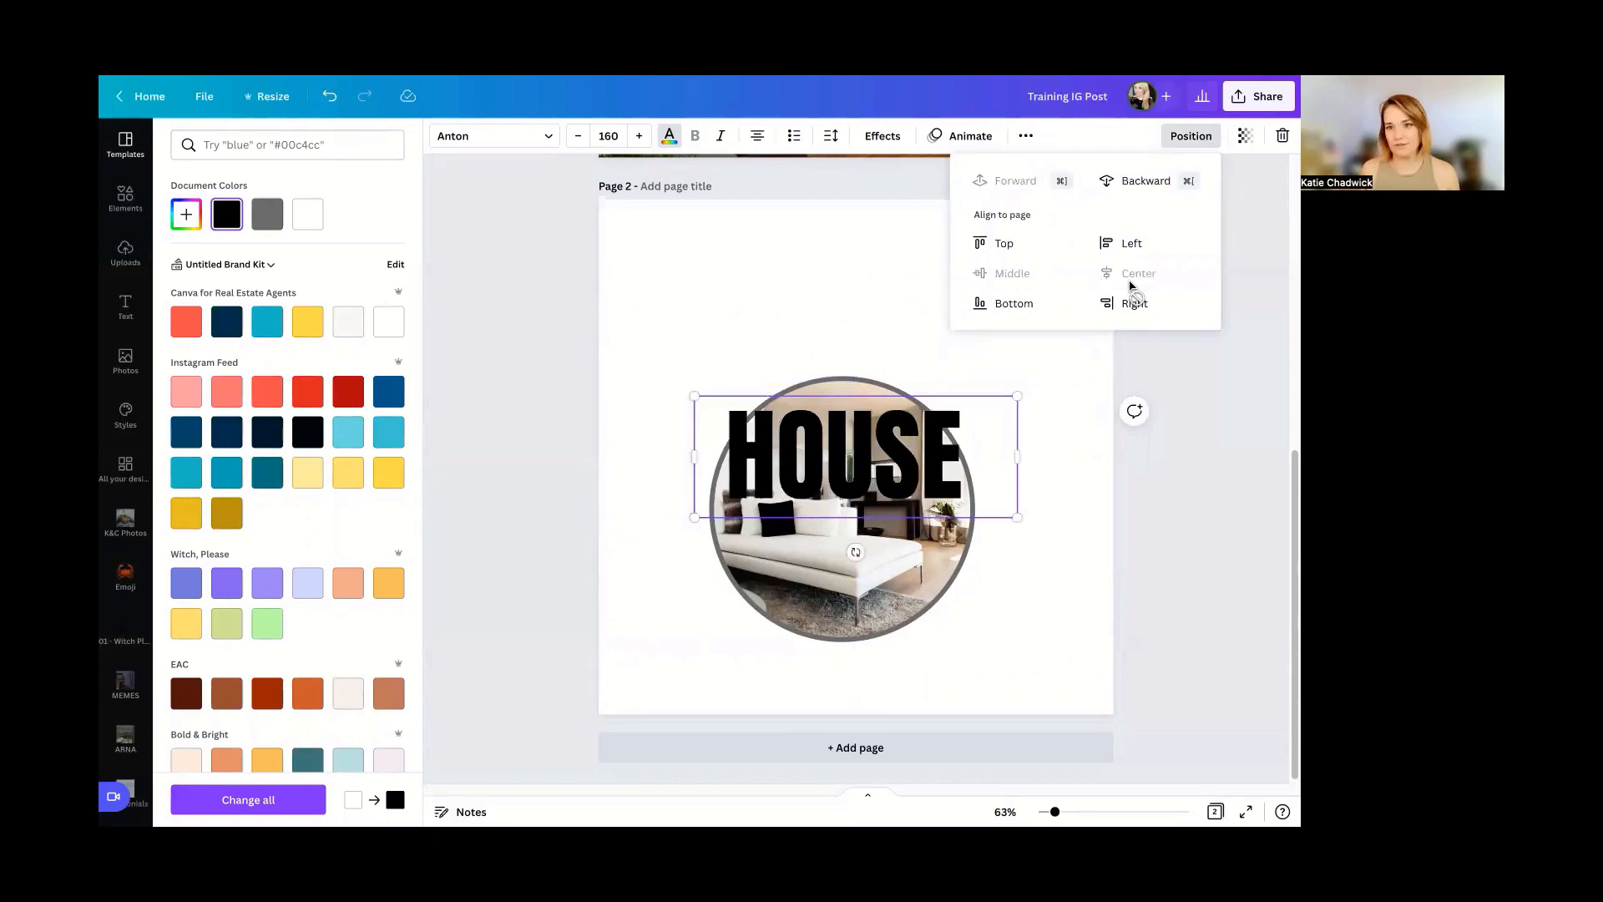
left_click_drag(940, 449, 938, 312)
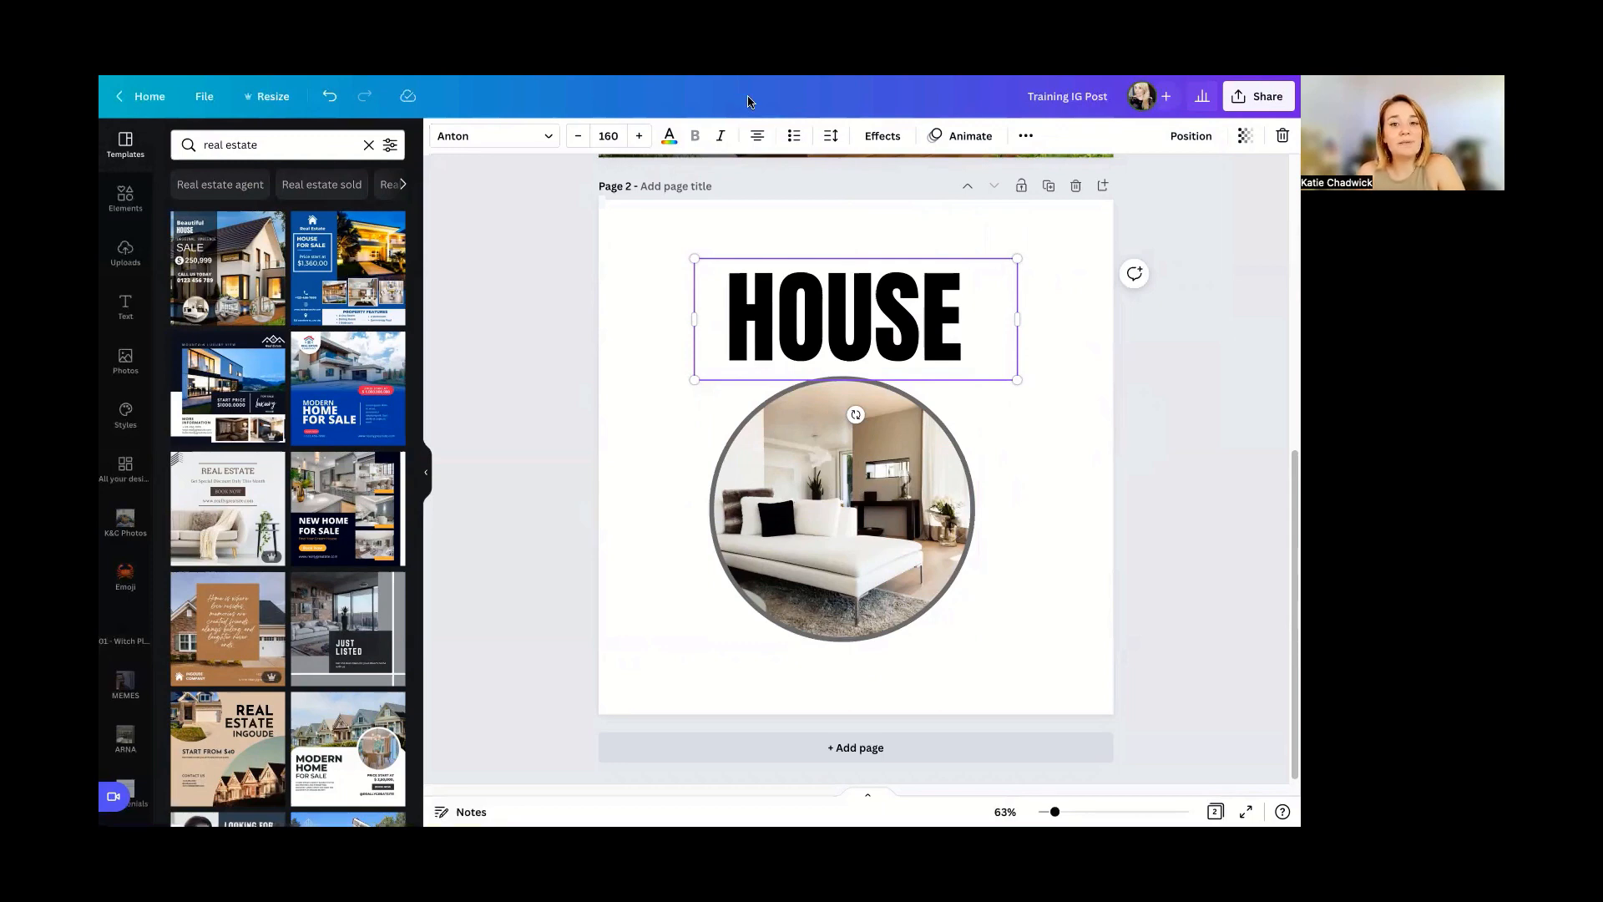
- Cycle through the paragraph alignments of the HOUSE text and leave it left-aligned within its text box
left_click(757, 139)
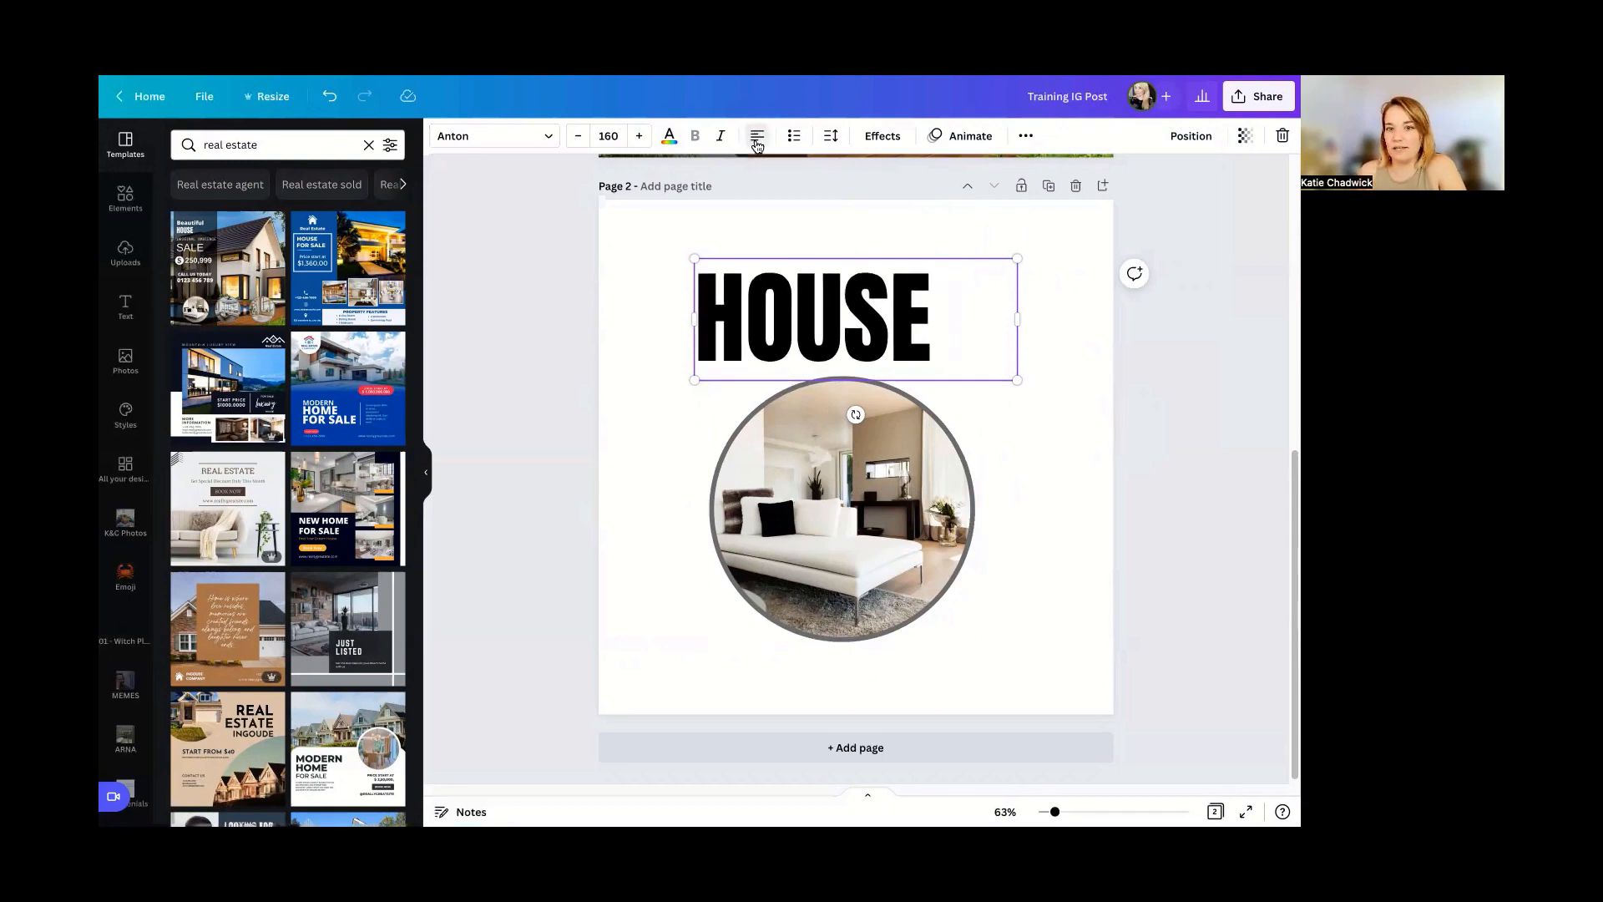
left_click(756, 142)
left_click(756, 142)
left_click(757, 142)
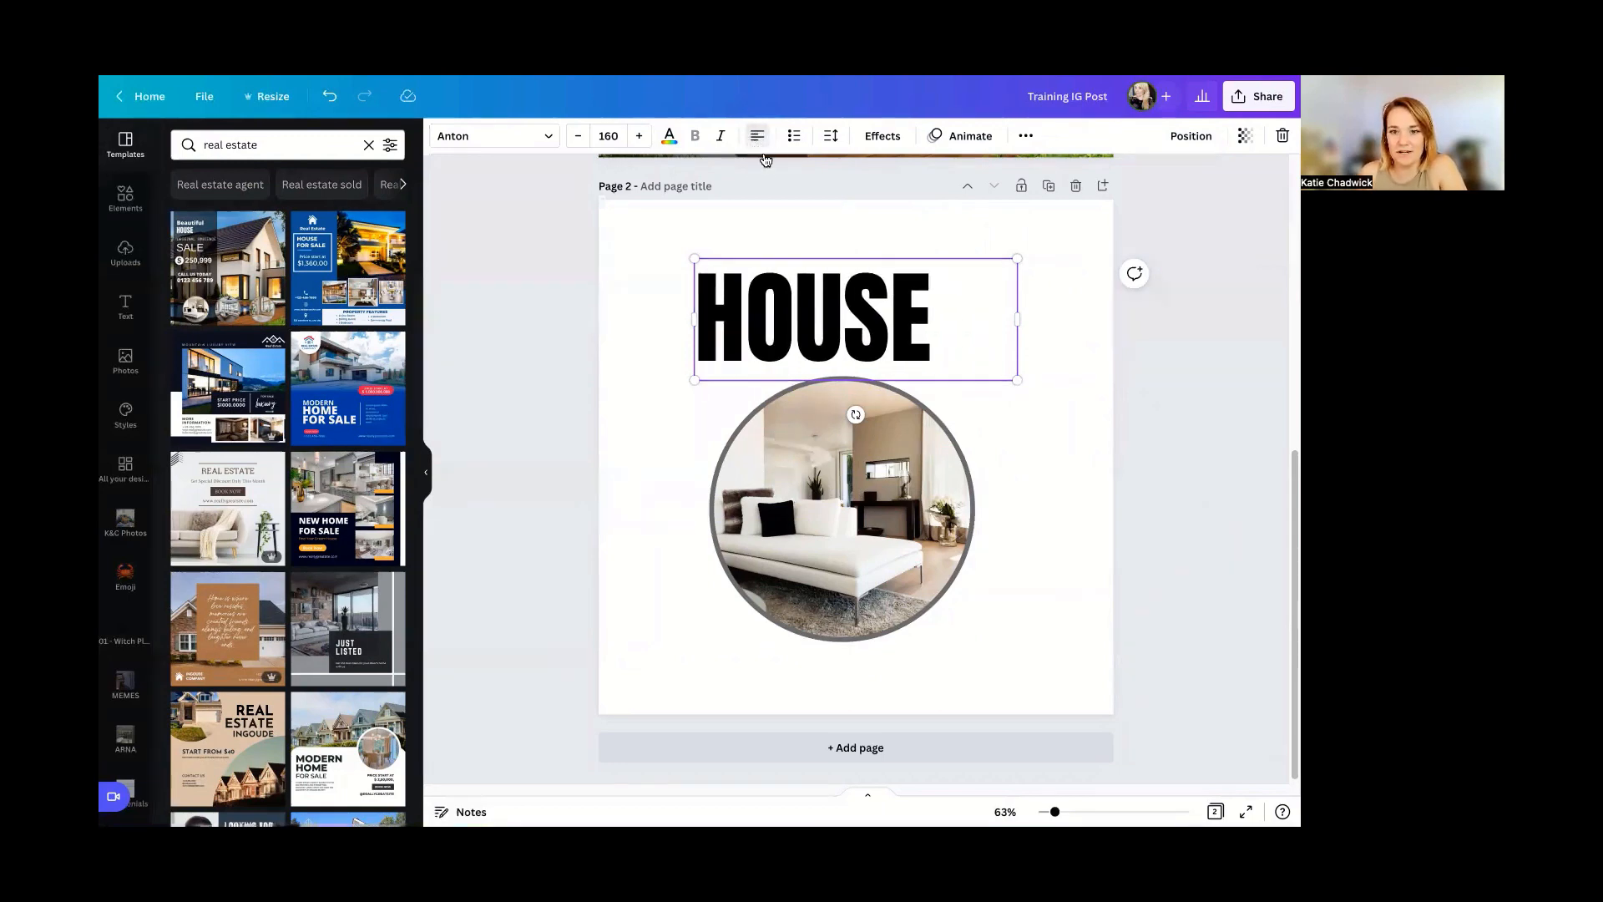
double_click(953, 321)
left_click(953, 320)
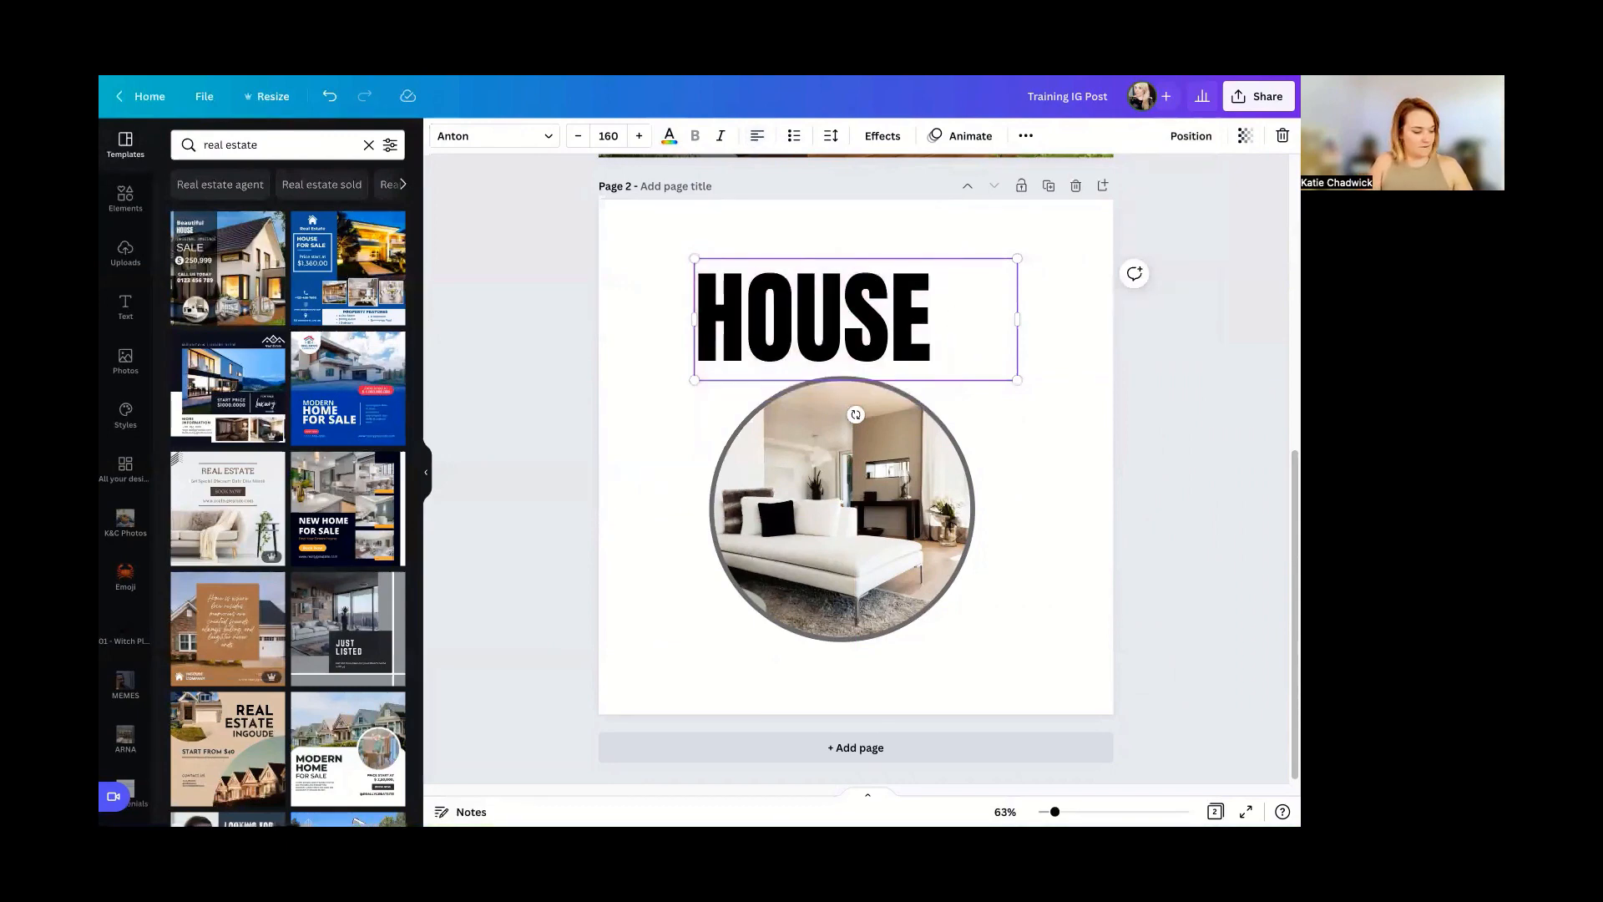
- Extend the HOUSE text on page 2 to read HOUSE FOR SALE on three lines and move it toward the page's left edge
type("FOR SALE")
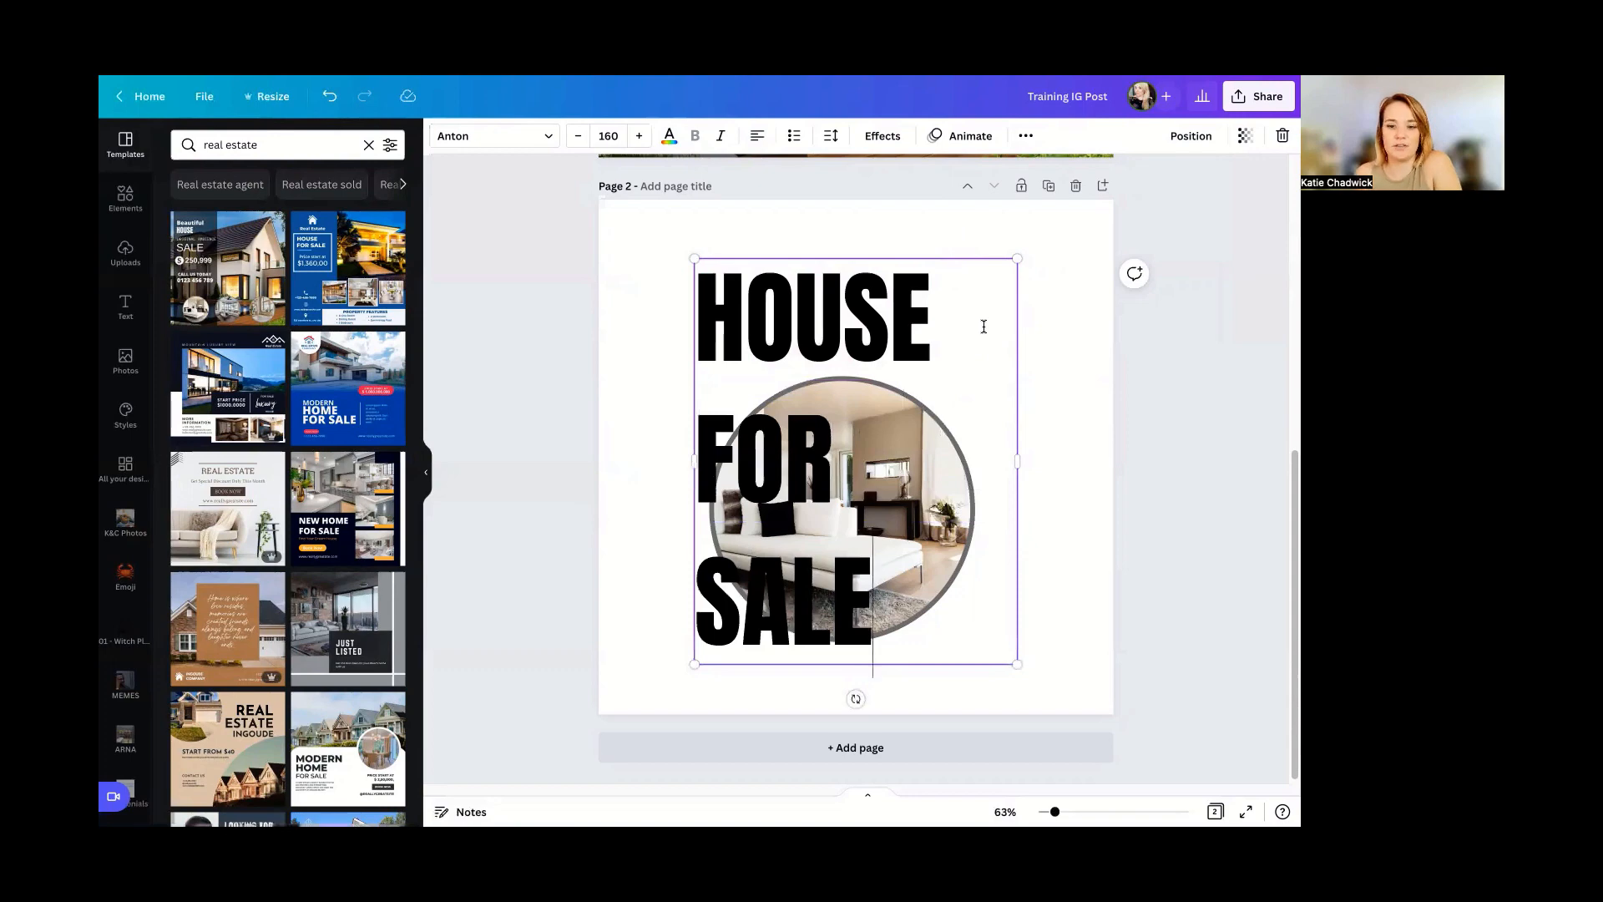
left_click(1064, 576)
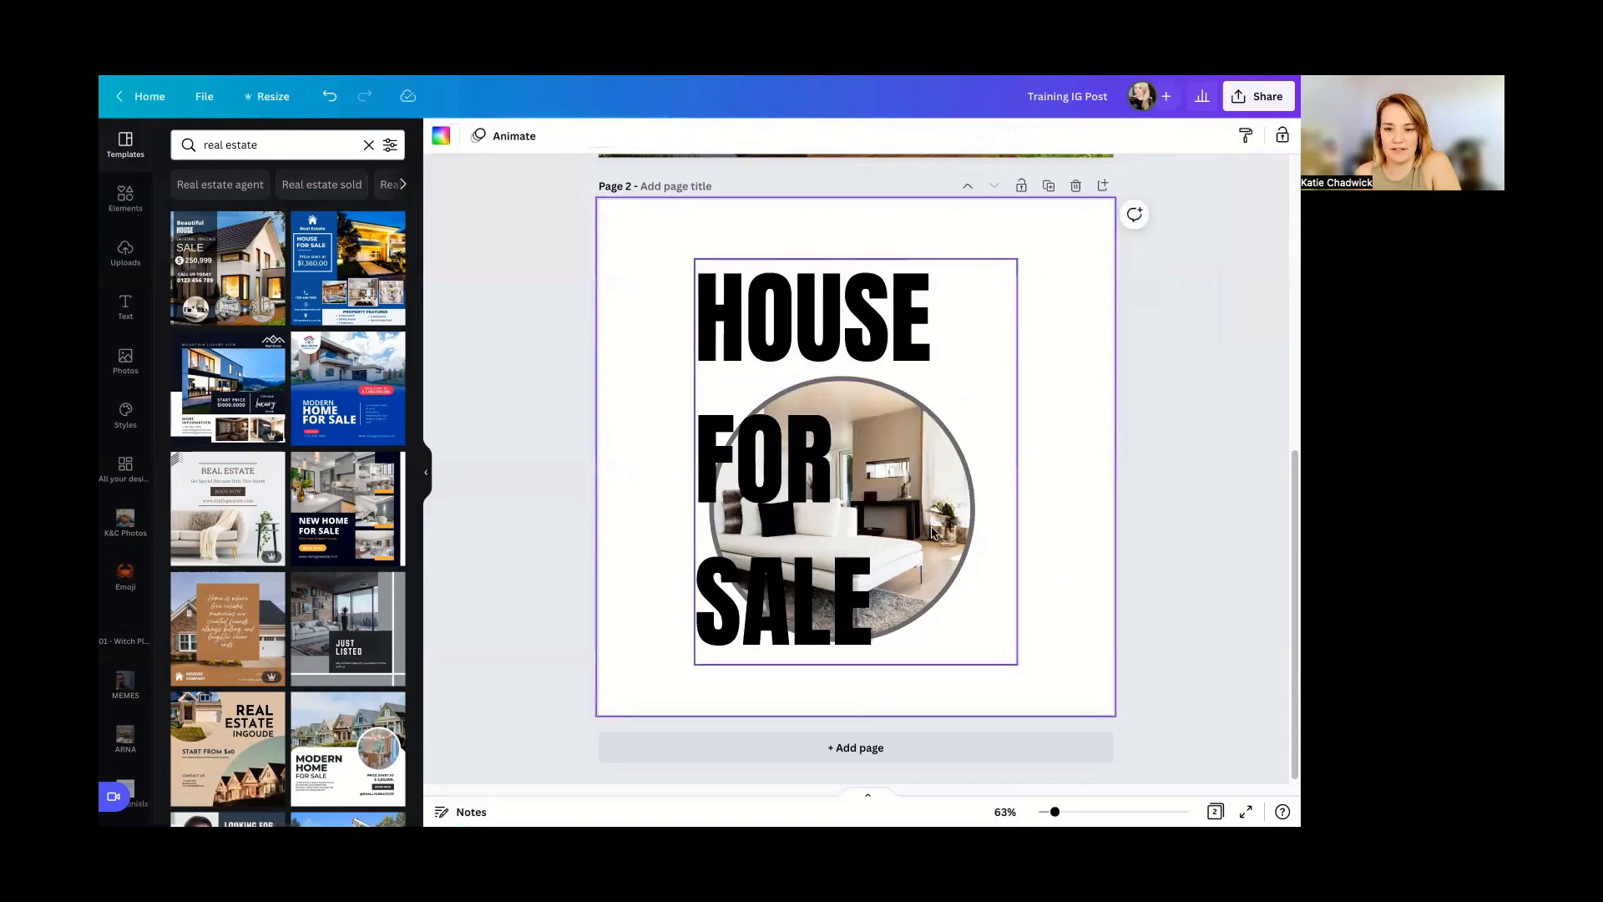
left_click_drag(933, 532, 874, 535)
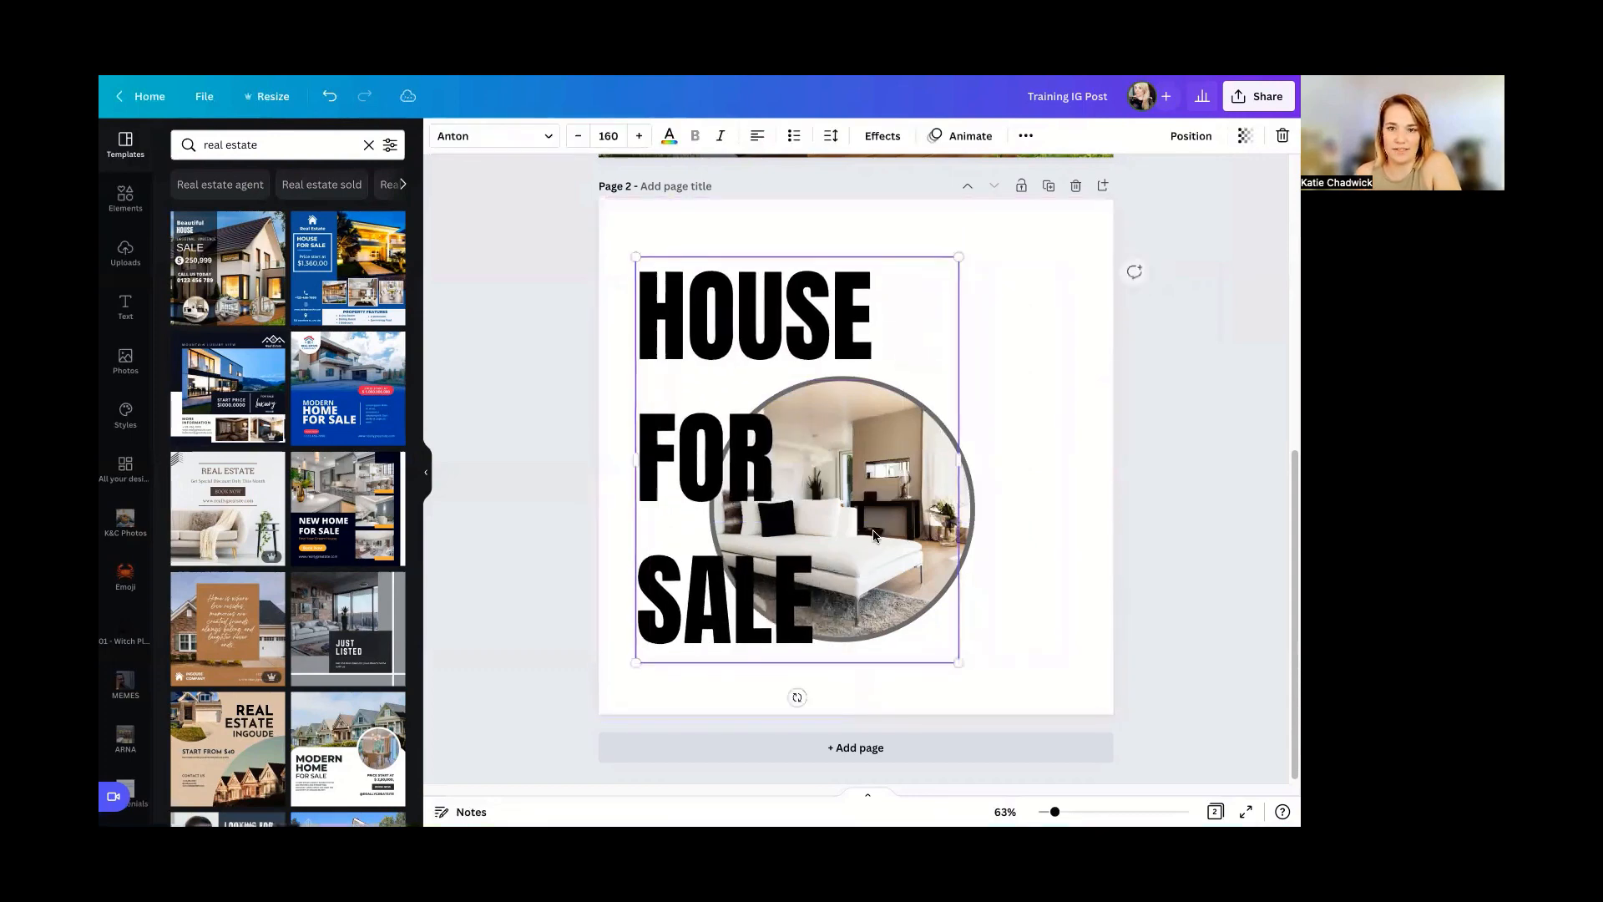
- Tighten the line spacing of the HOUSE FOR SALE text on page 2
left_click(831, 135)
left_click_drag(881, 202, 946, 261)
left_click(1034, 343)
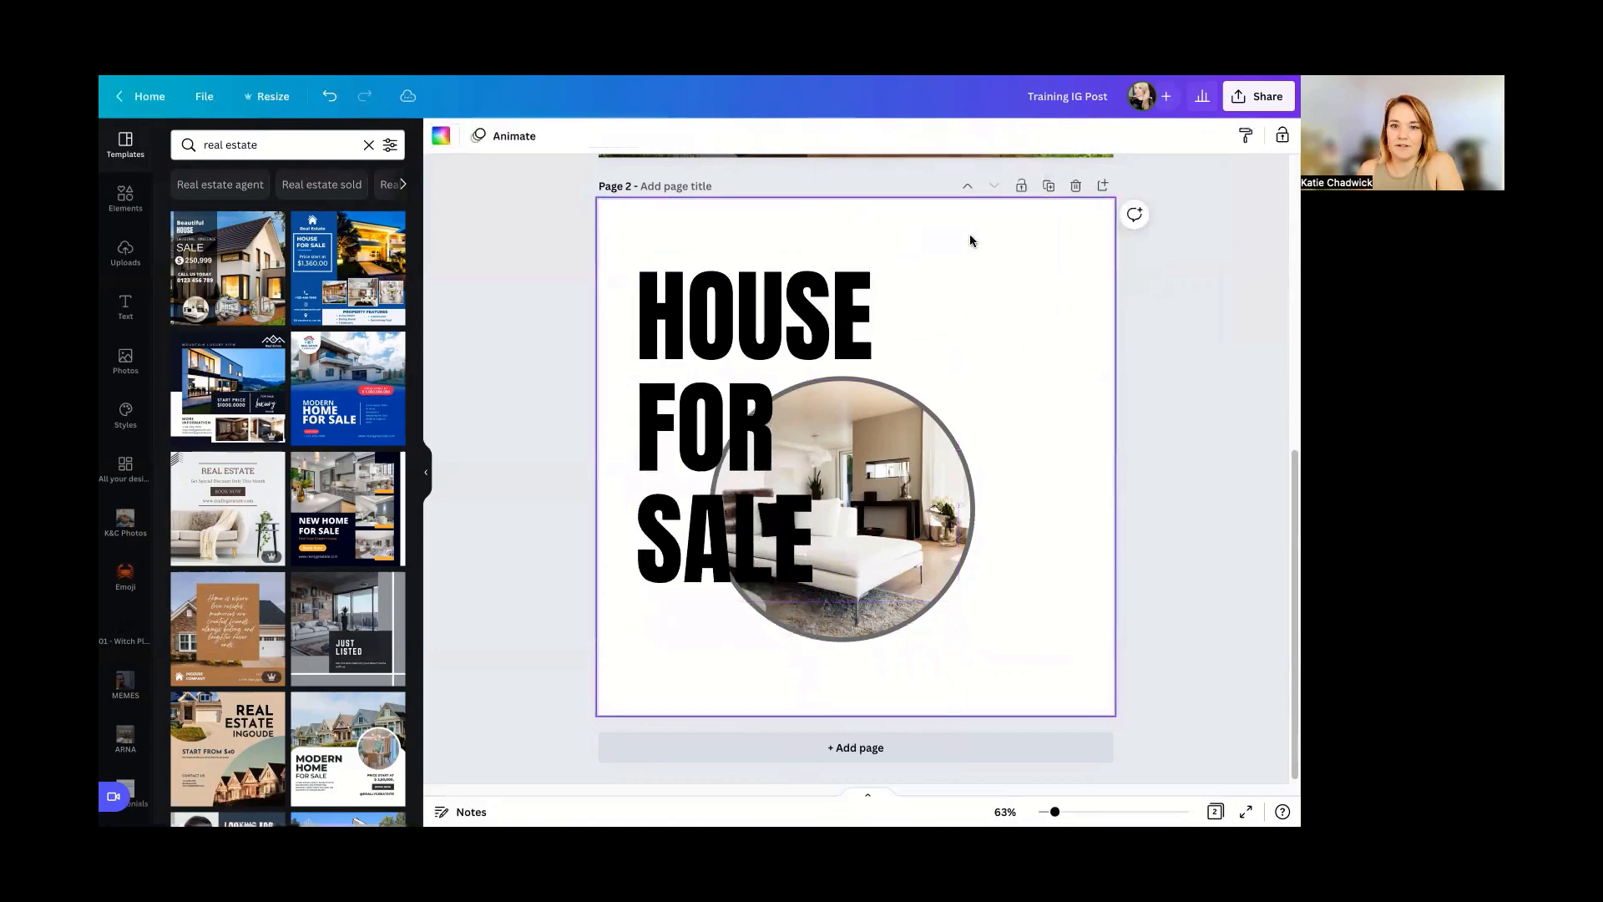
- Try layering the HOUSE FOR SALE text behind the circular photo and bring it back in front, repeating the switch
left_click(822, 318)
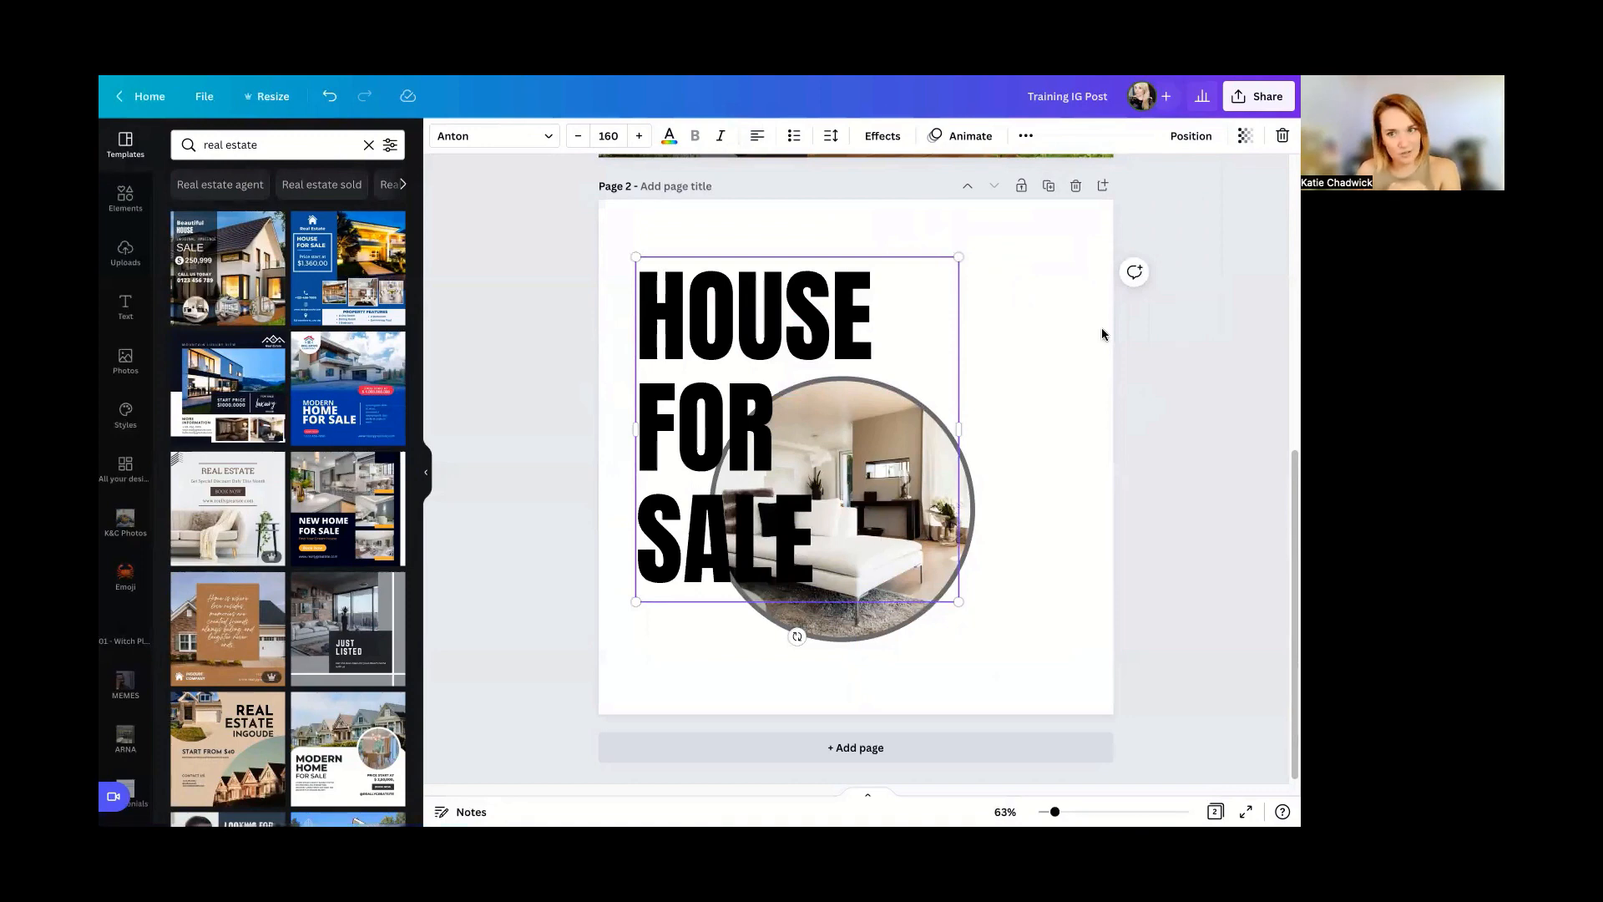
left_click(1192, 142)
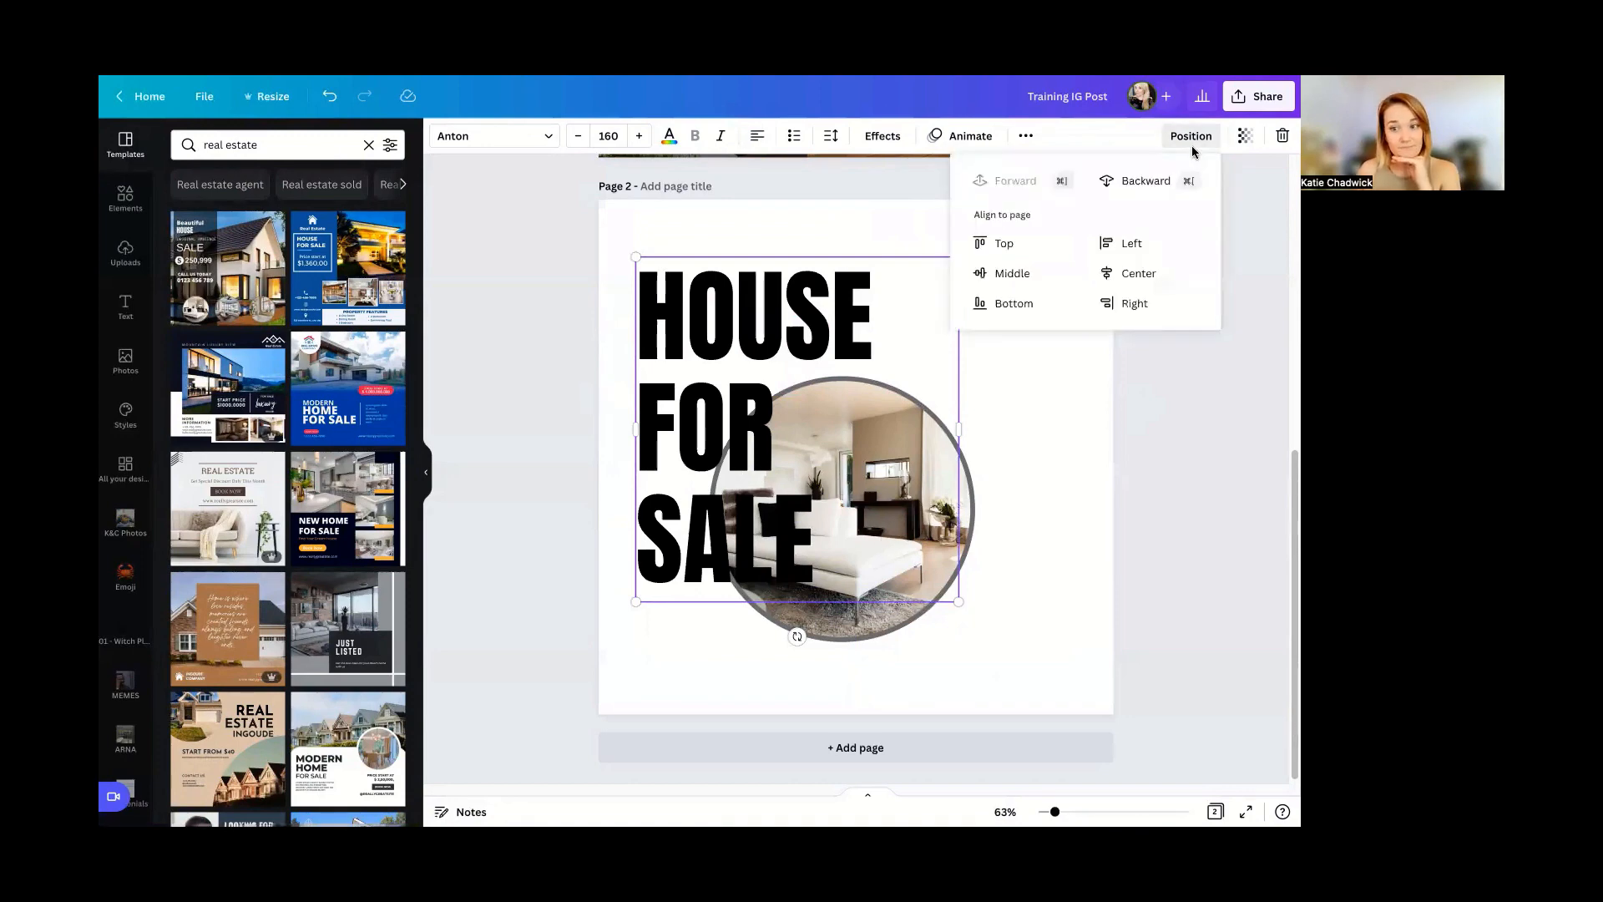
left_click(1184, 182)
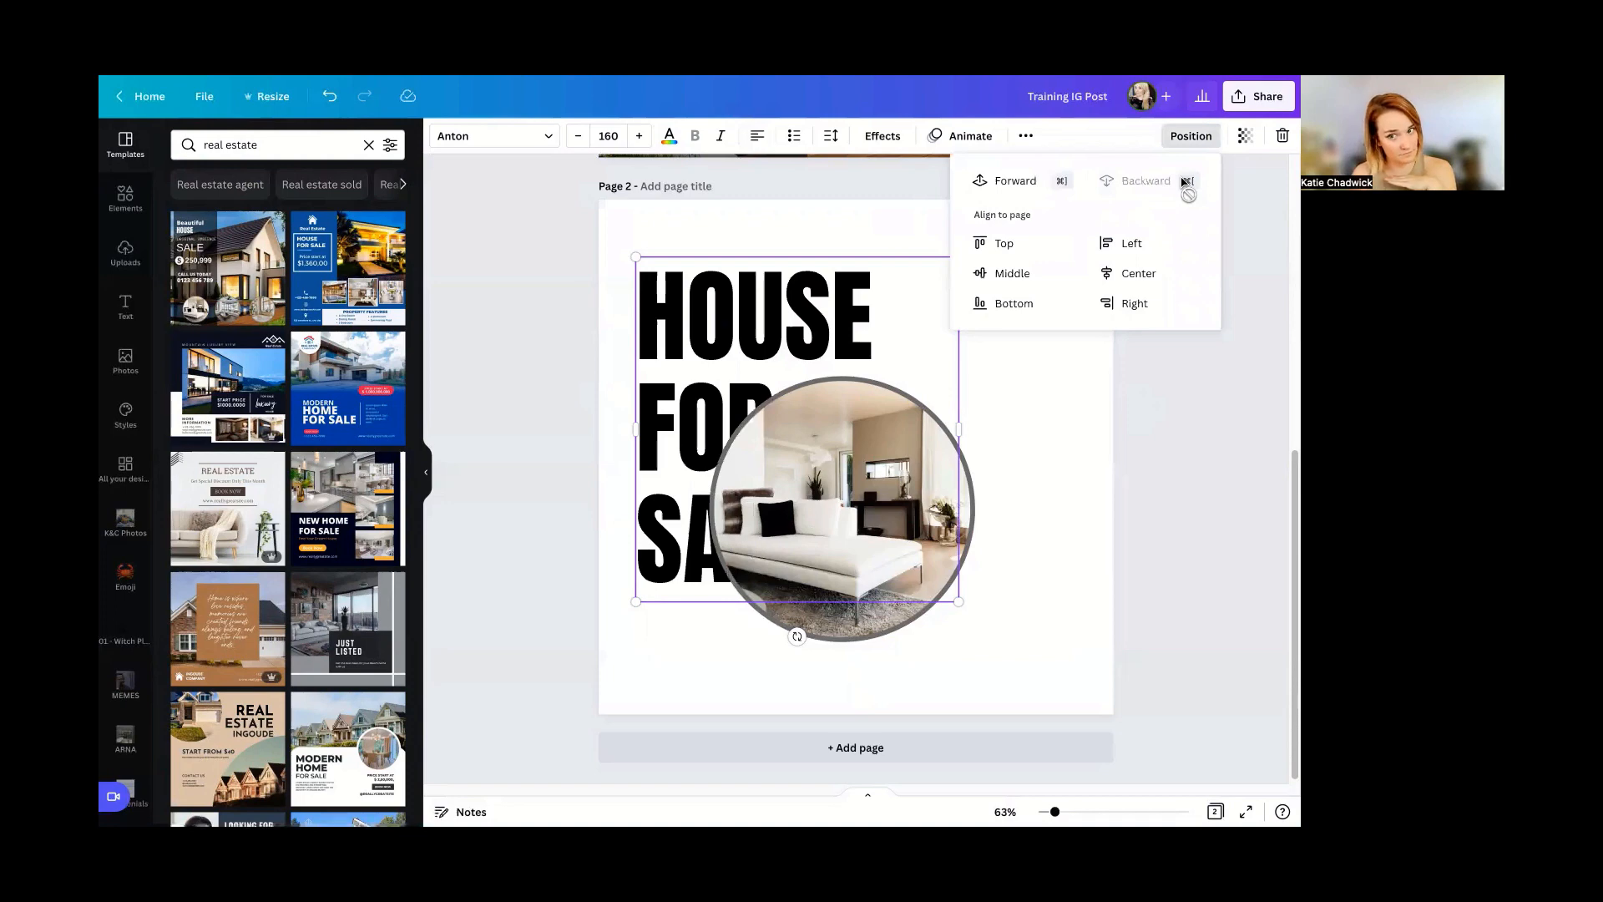
left_click(1024, 197)
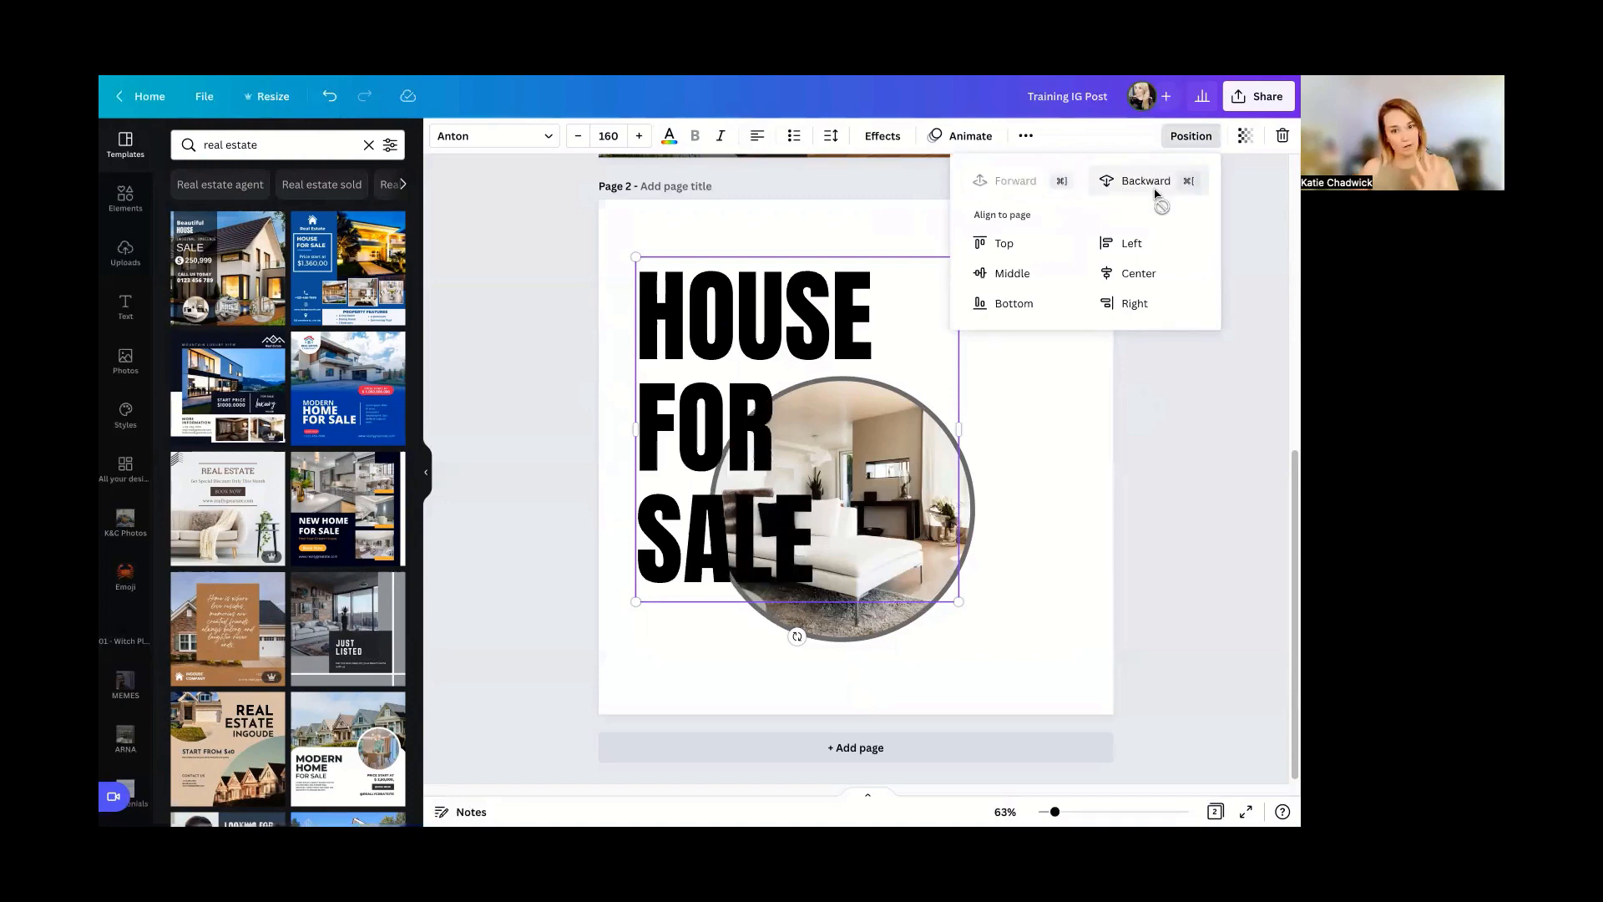
left_click(1157, 195)
left_click(1054, 188)
left_click(1100, 186)
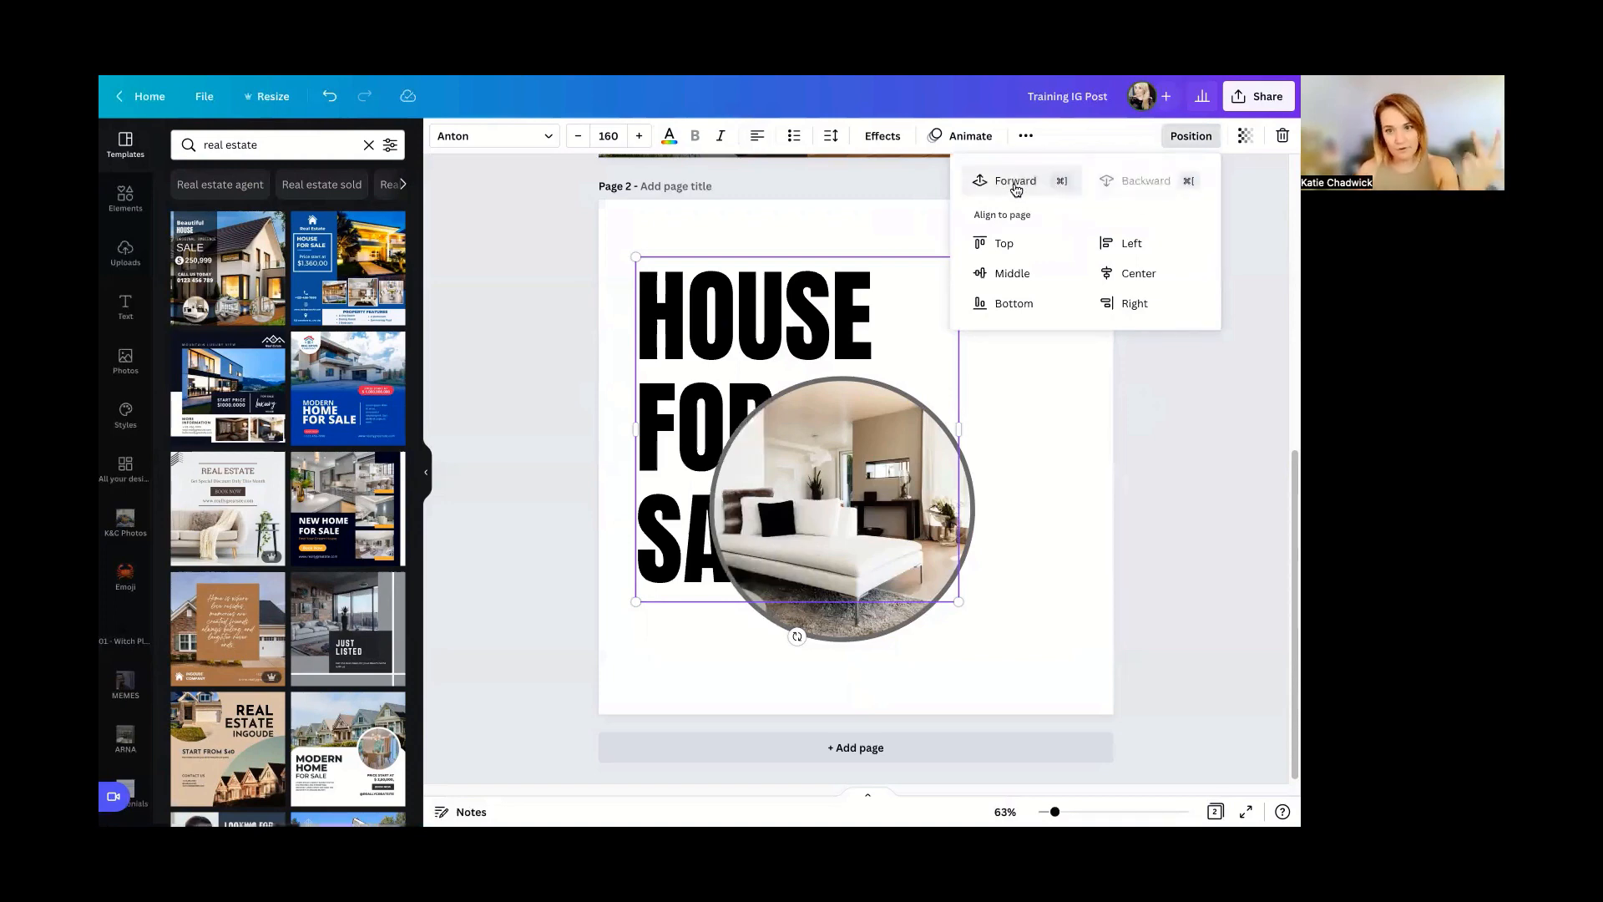
left_click(1021, 188)
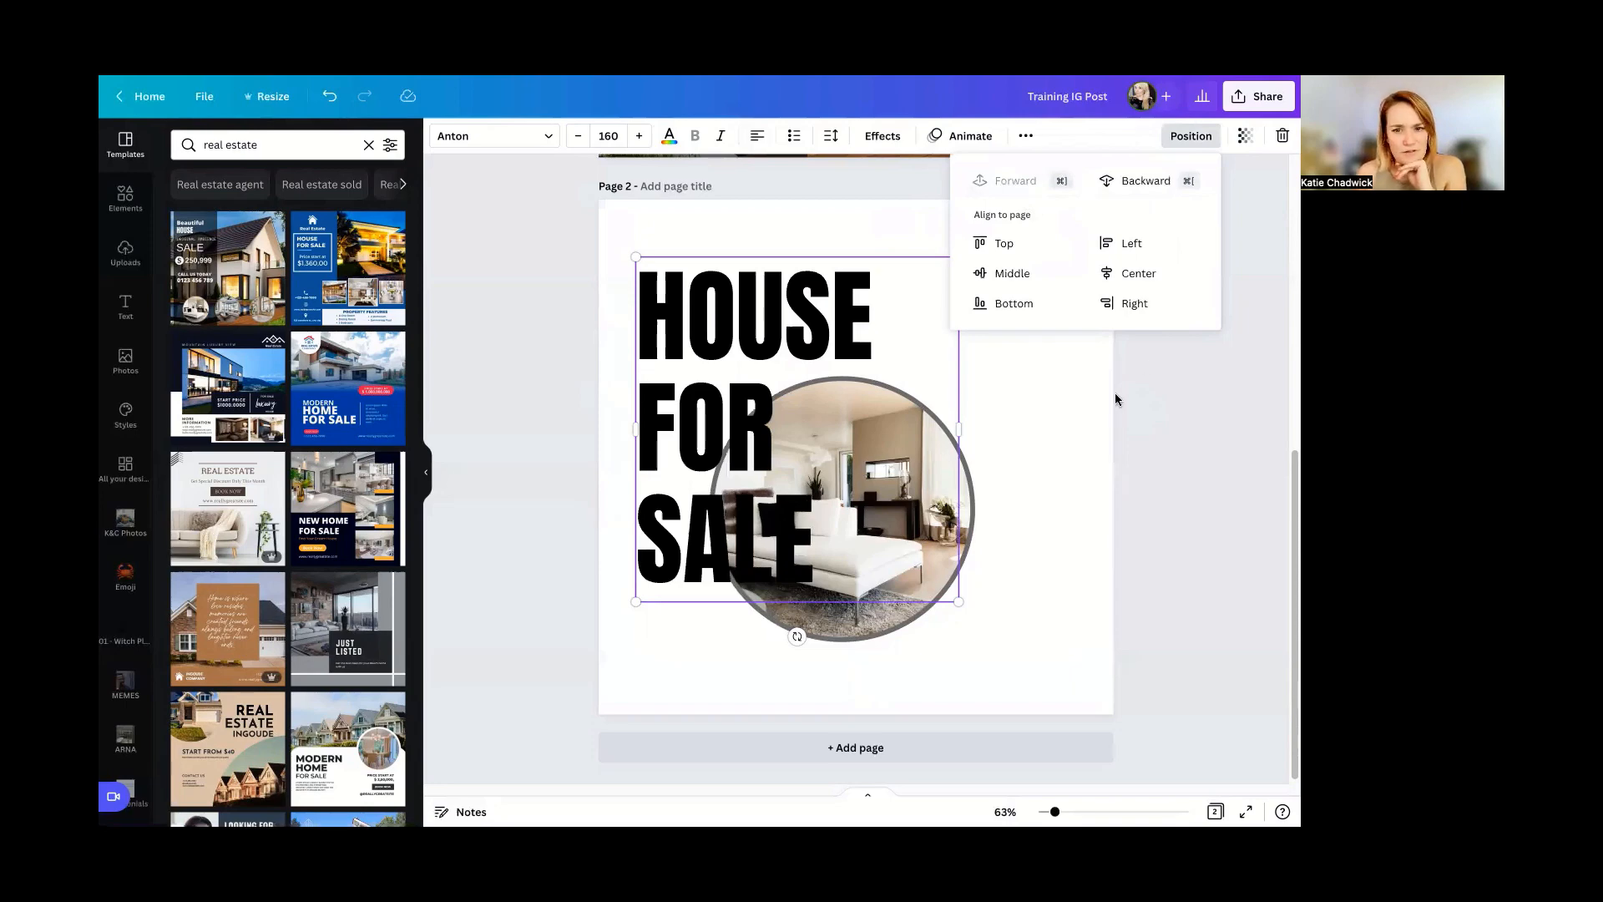
left_click(1064, 490)
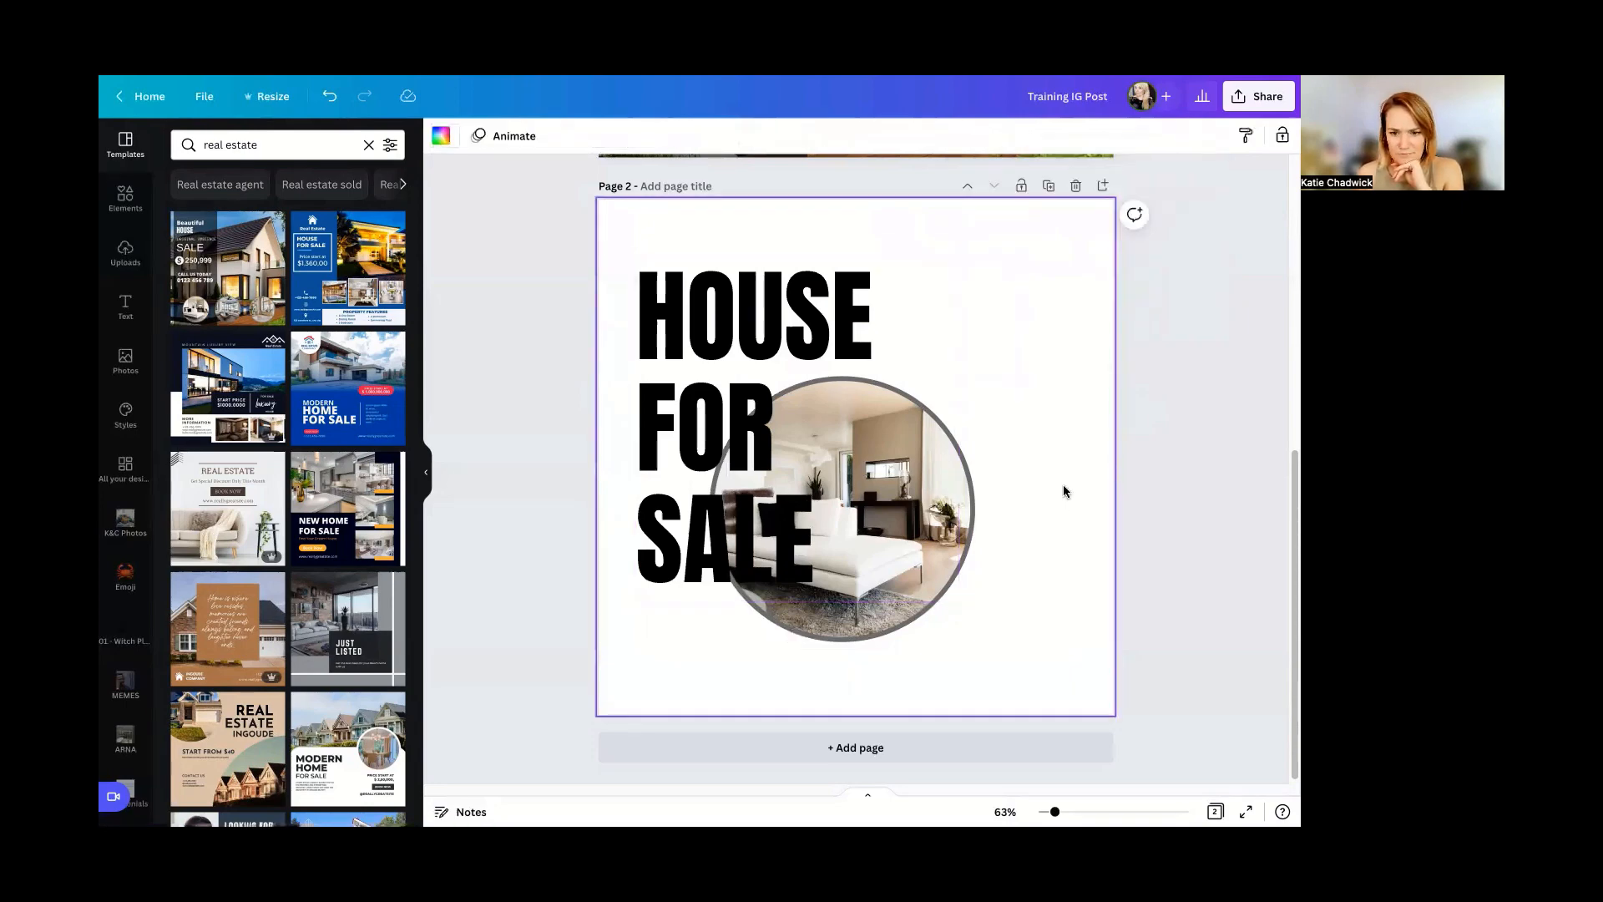
- Move the circular photo toward the lower right of page 2 and place a duplicate above it, overlapping the original
left_click(933, 527)
left_click(975, 510)
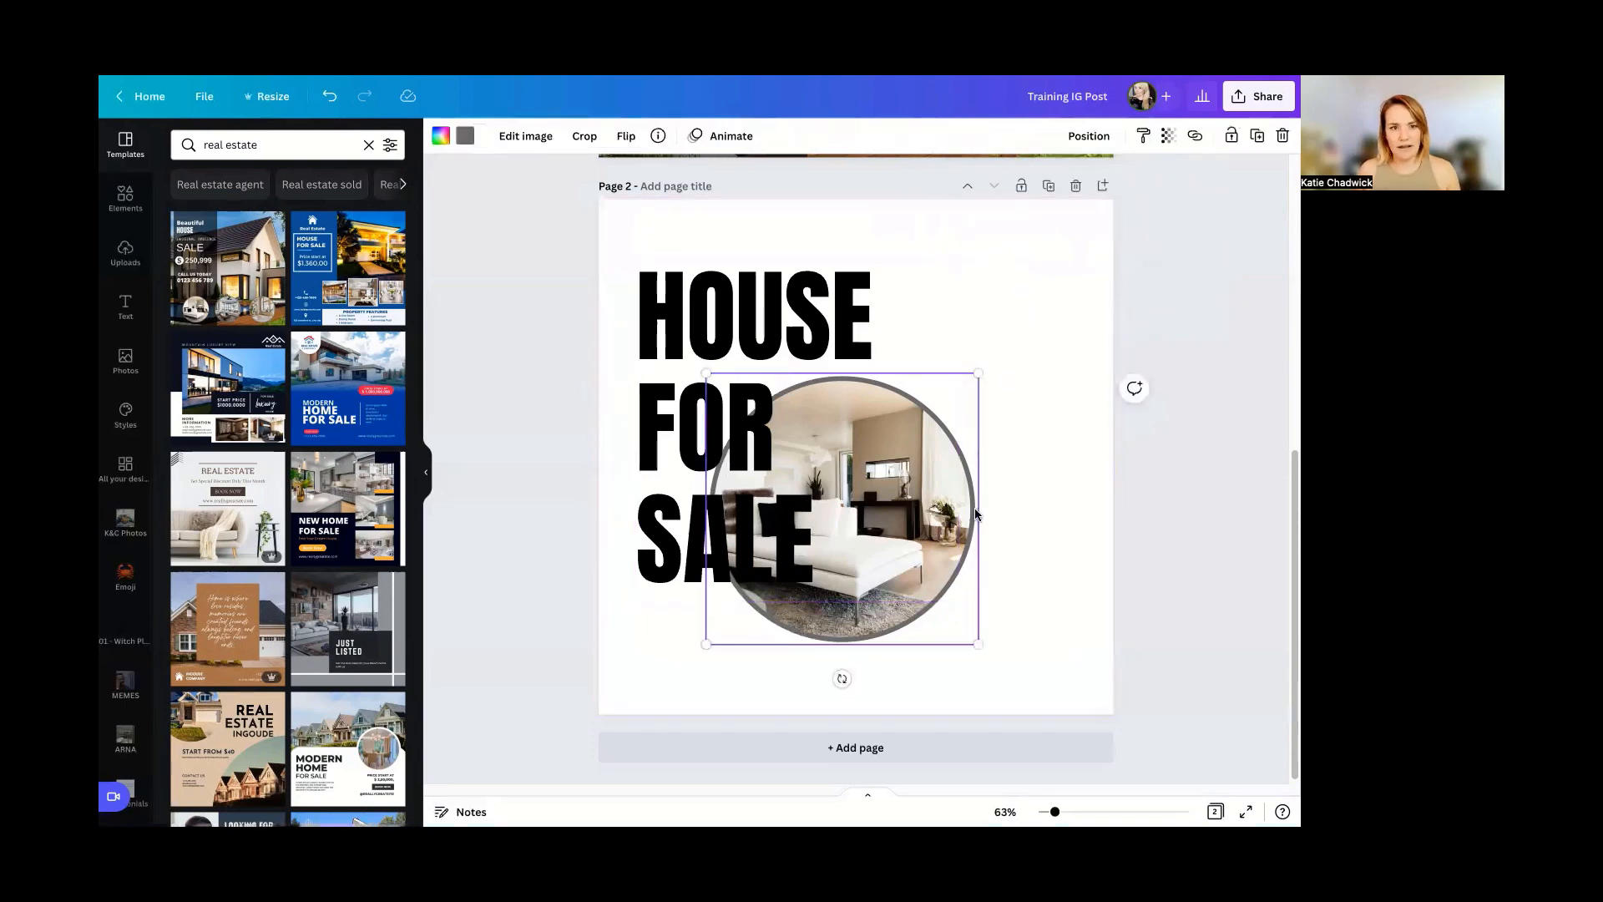
left_click_drag(915, 628, 1004, 644)
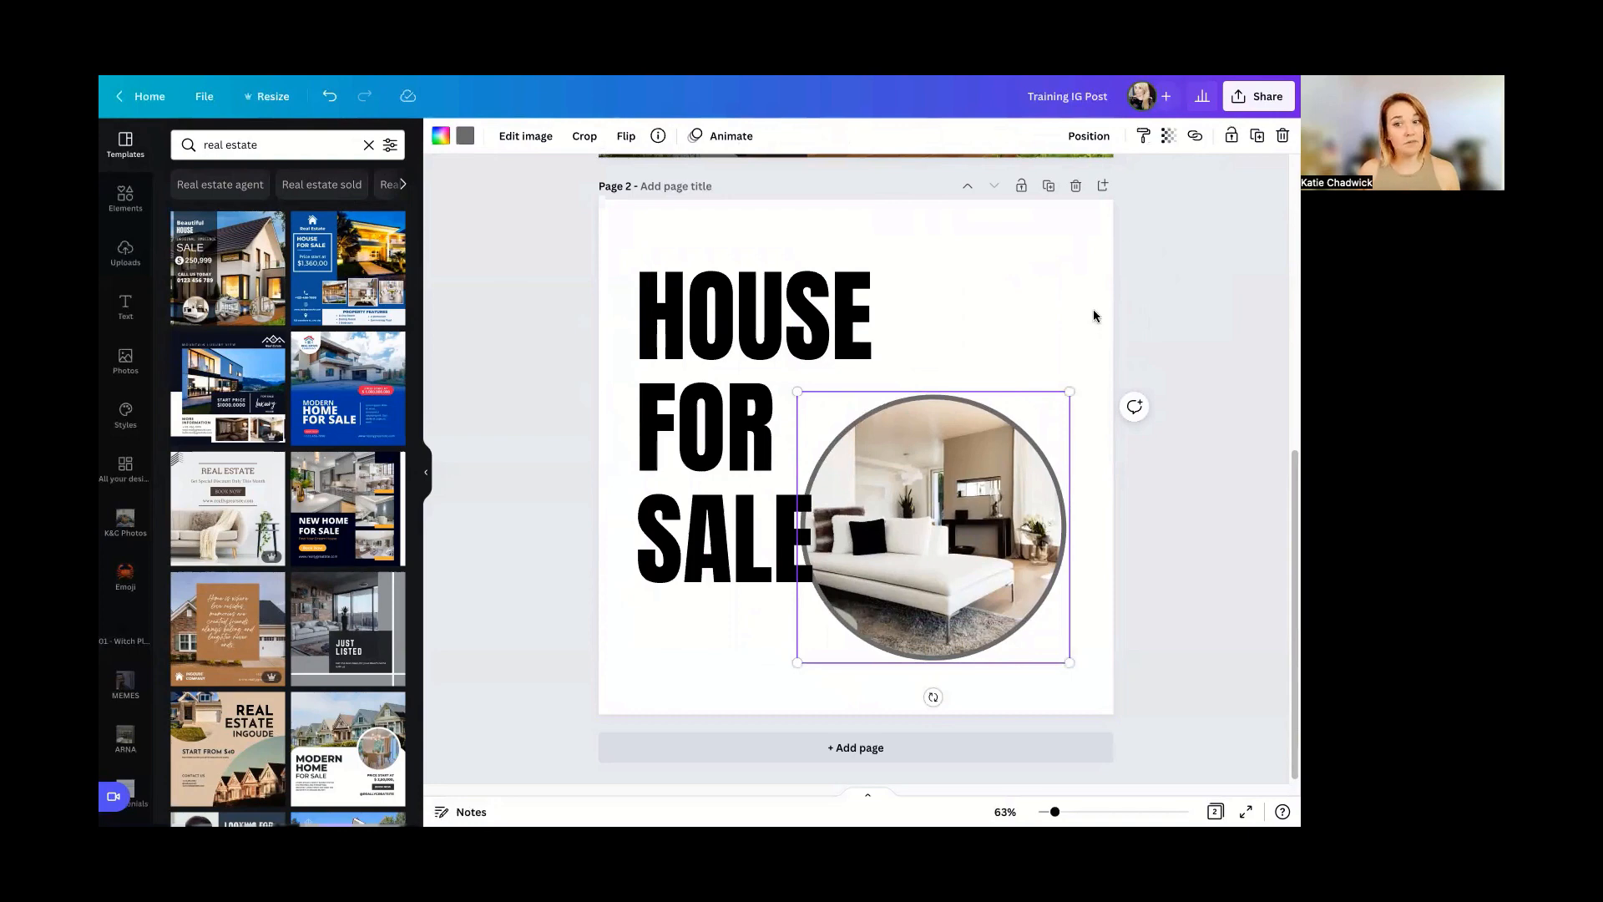
left_click(1256, 136)
left_click_drag(983, 608, 970, 491)
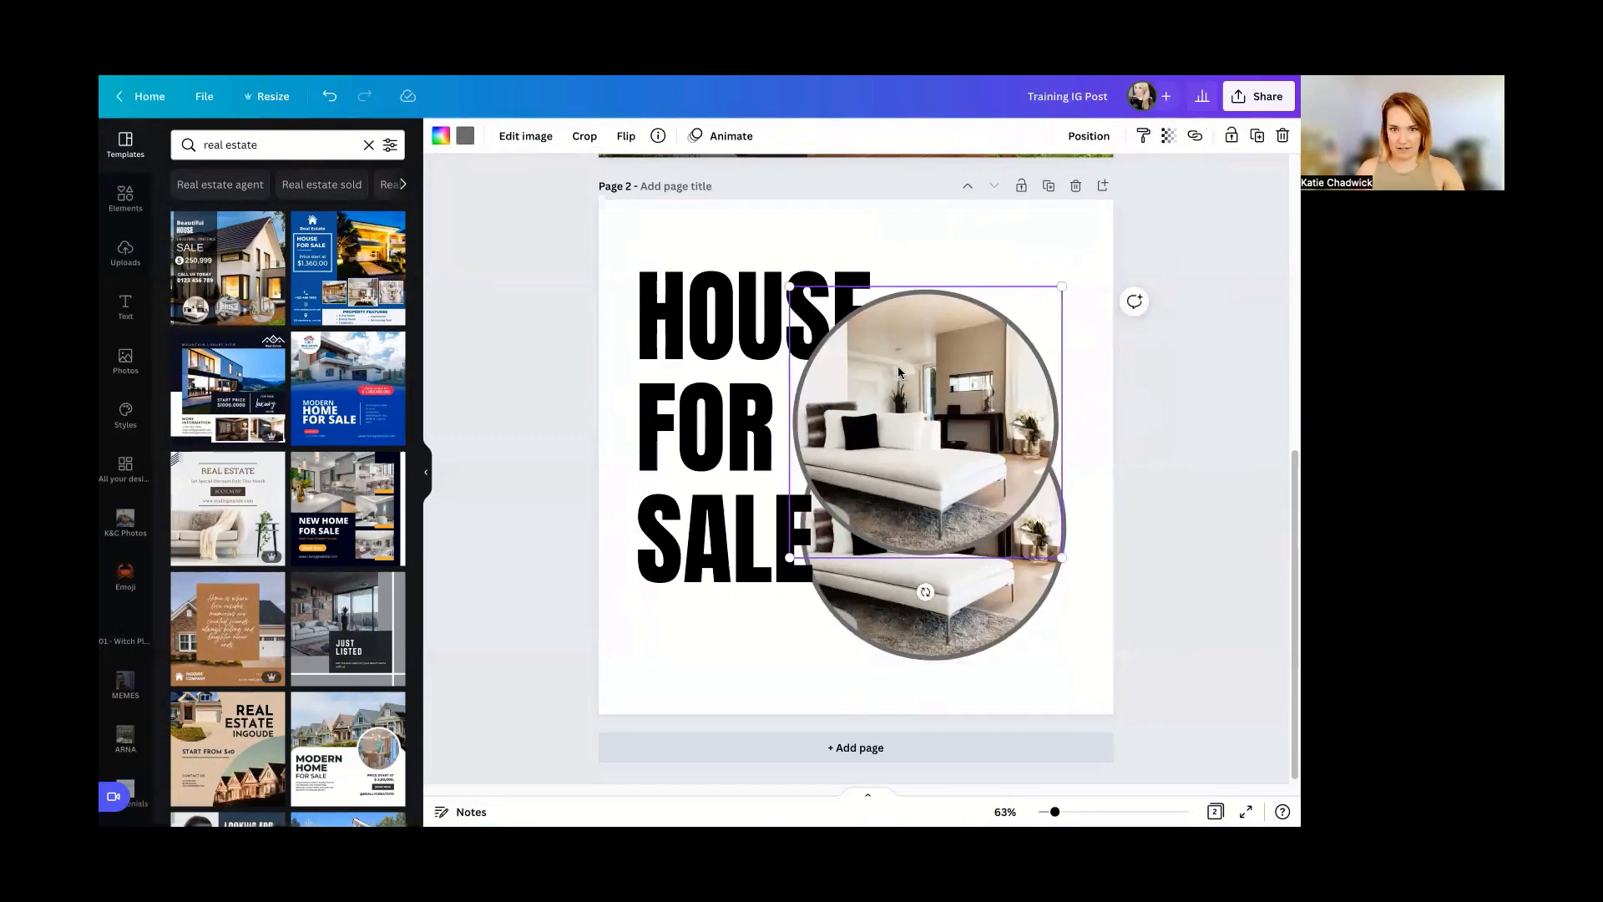
- Try sending the duplicated circular photo backward behind the original, and bring it forward again
left_click(1088, 136)
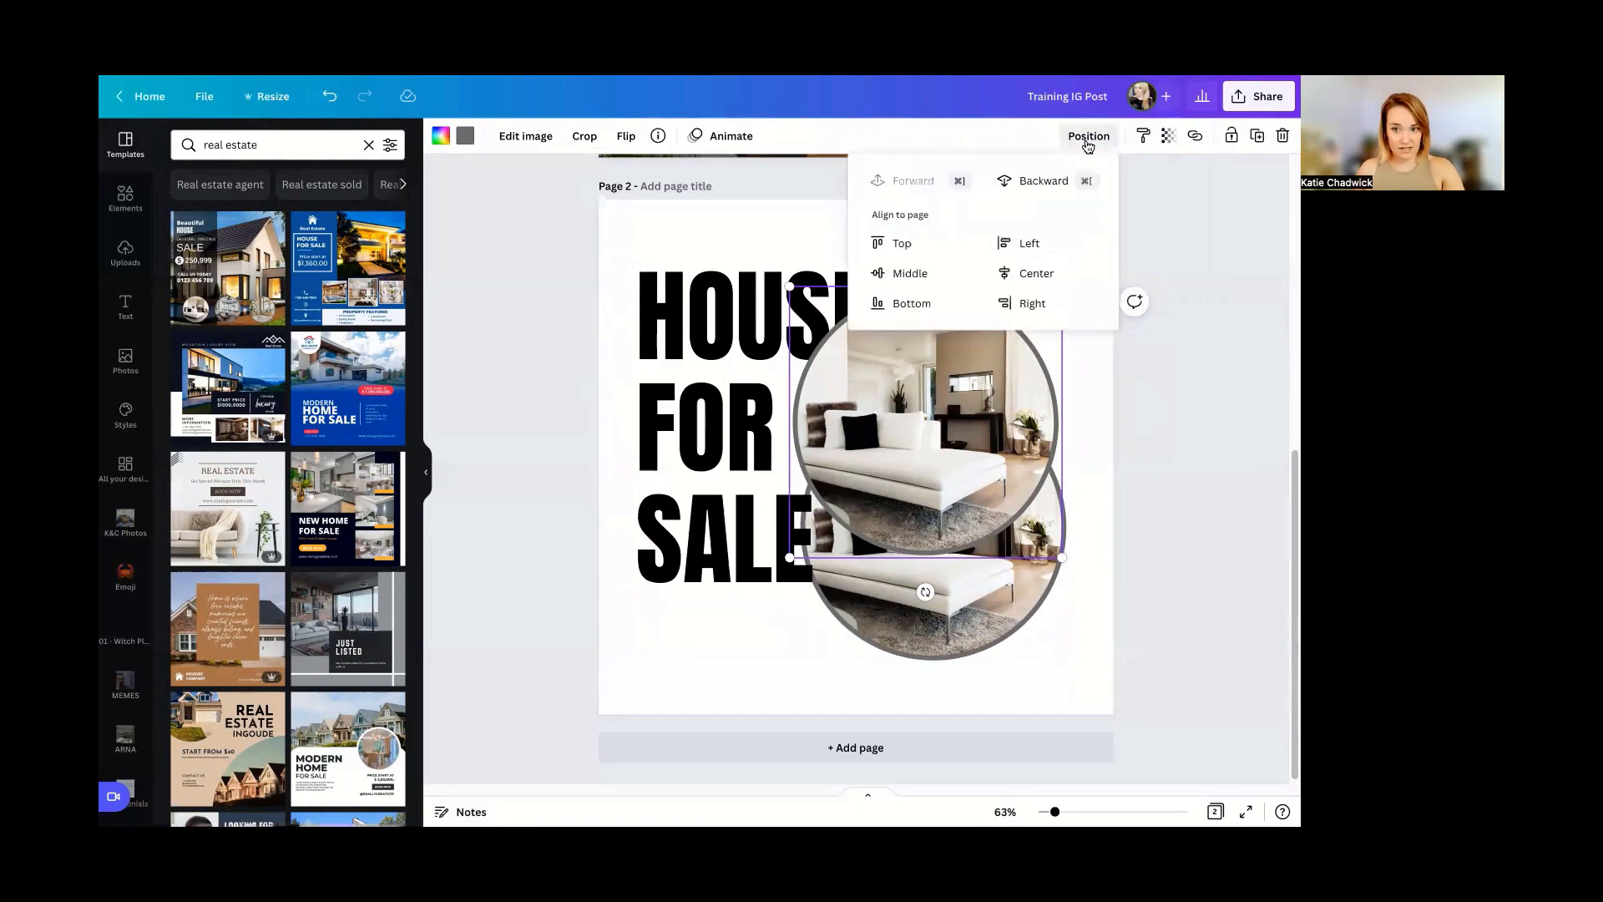
left_click(1057, 194)
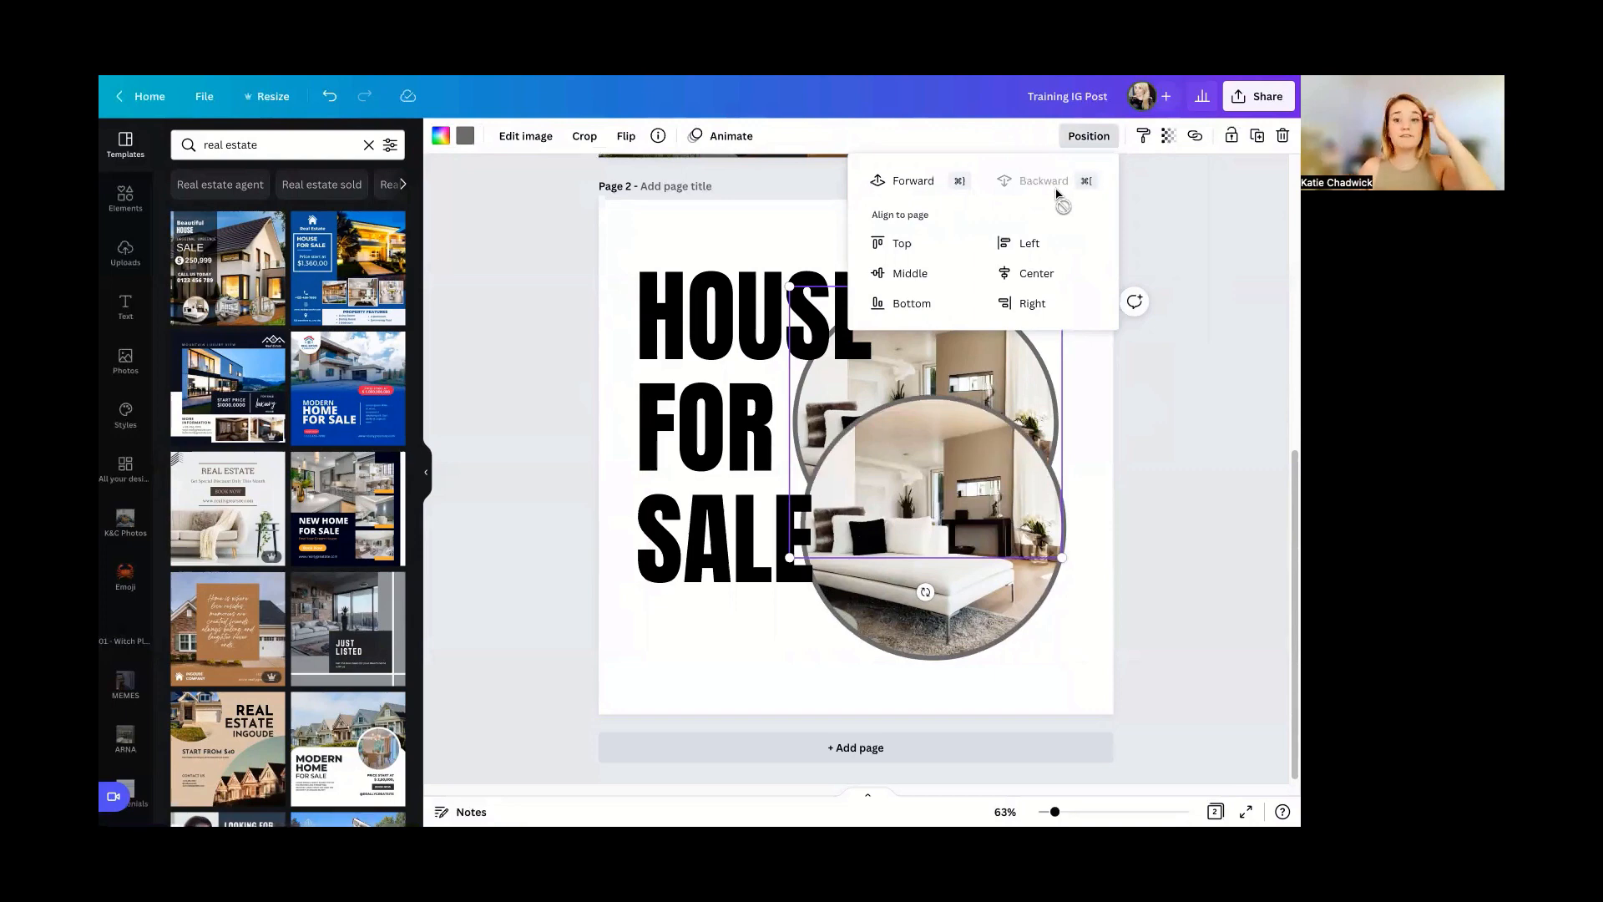
left_click(951, 177)
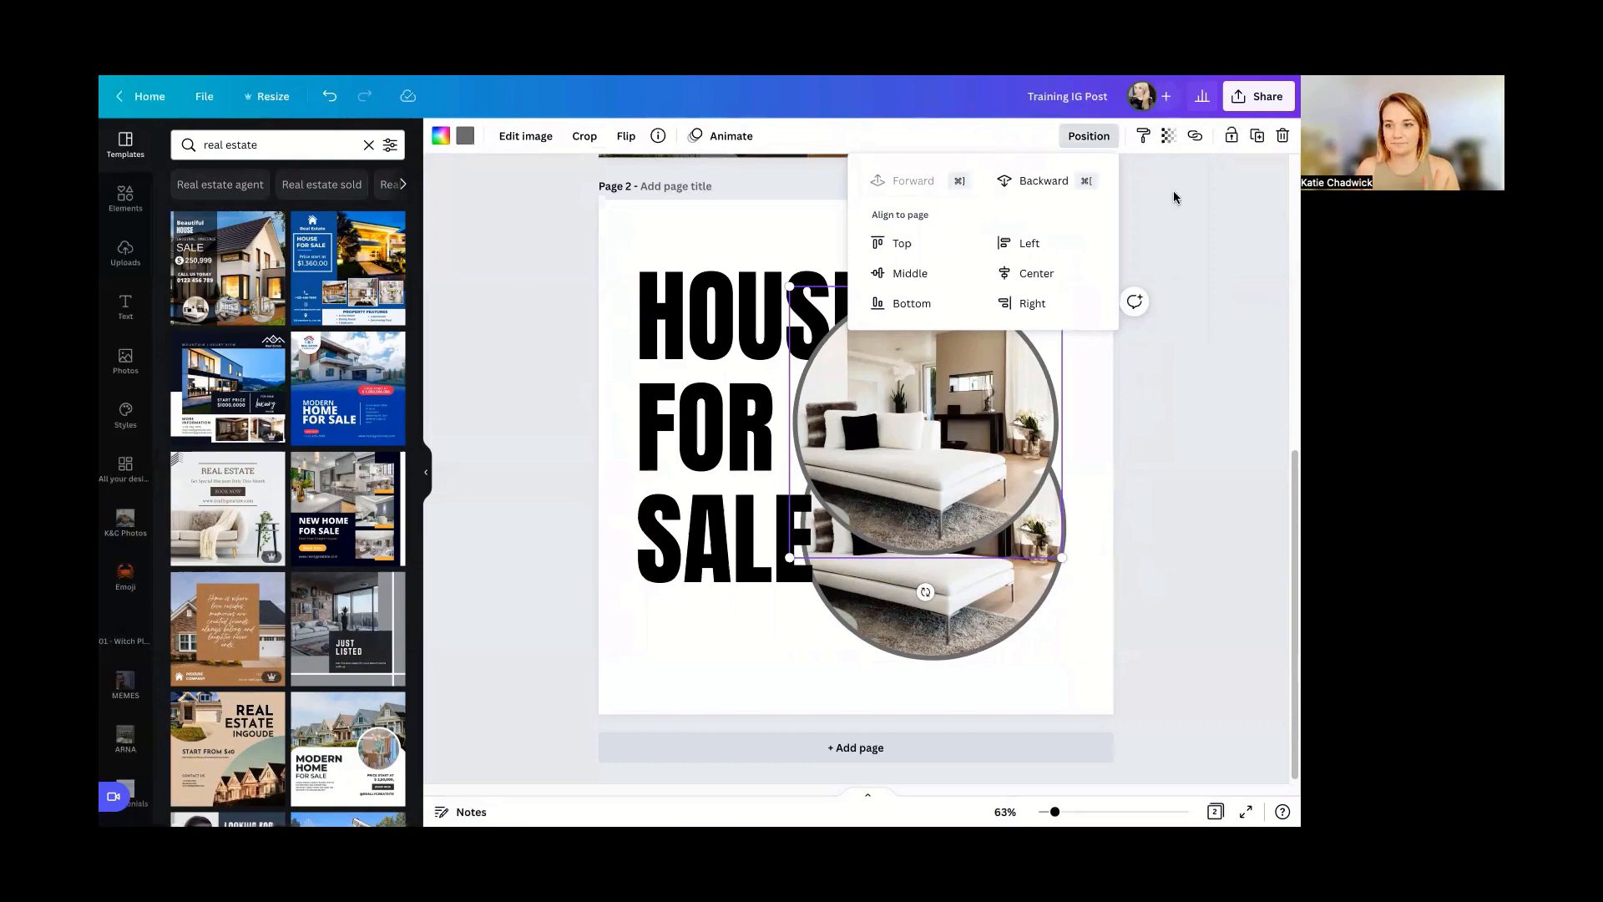
- Set the transparency of the duplicated circular photo to 61
left_click(1169, 137)
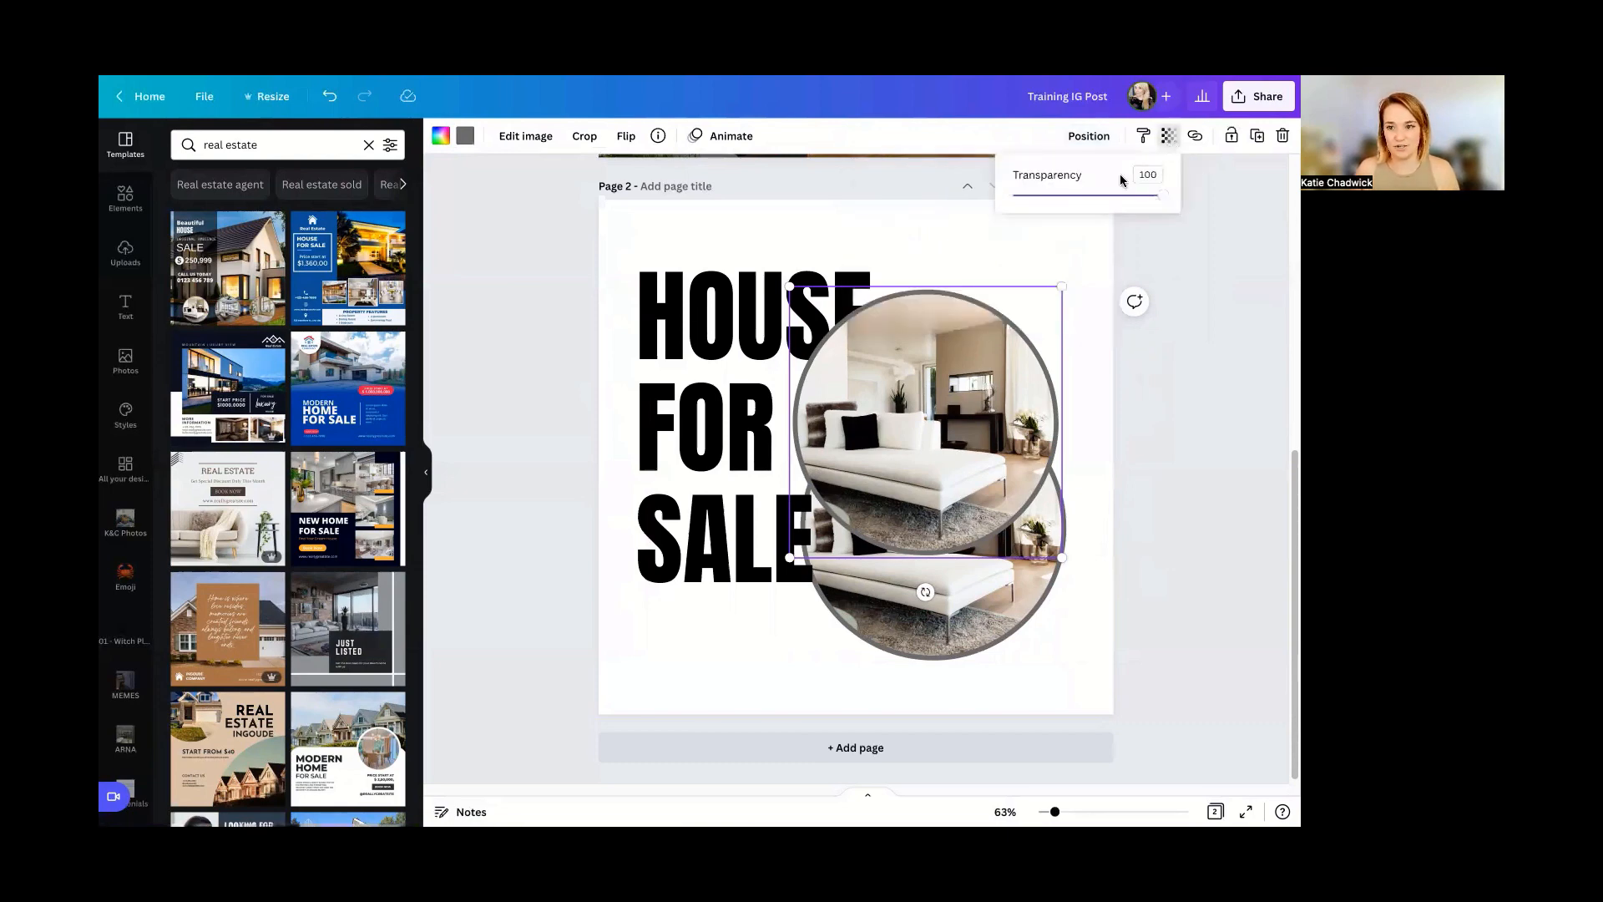
left_click_drag(1167, 199, 1105, 198)
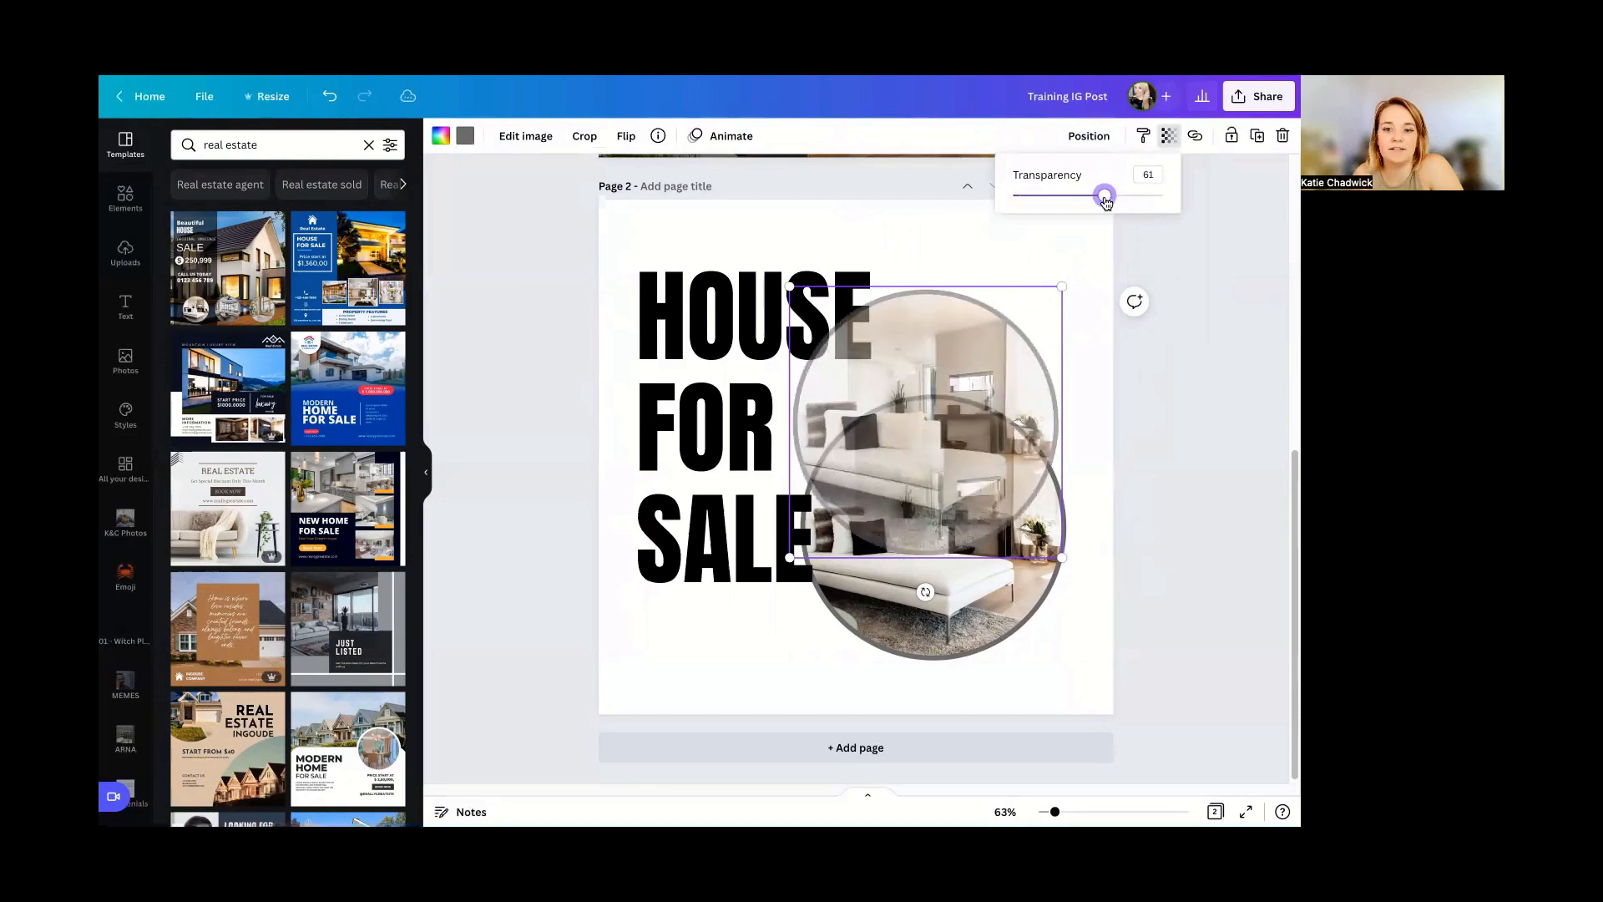
- Raise the transparency value of the black panel behind the page 1 text to 100, and lower it again to make the panel see-through
scroll(772, 361, "up", 5)
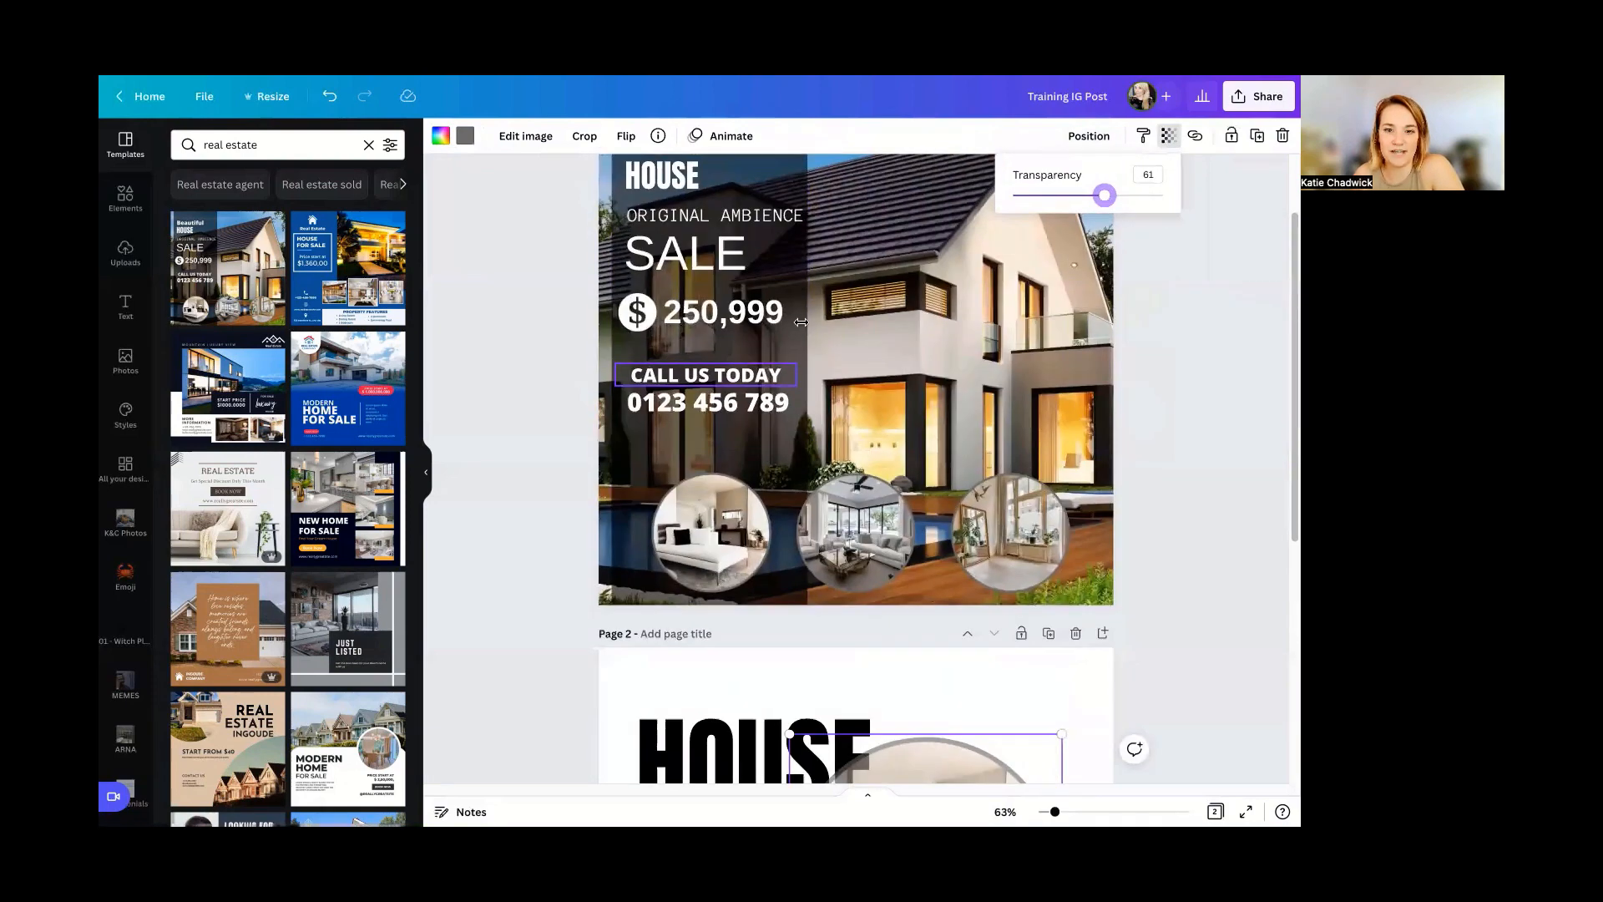
scroll(764, 343, "up", 1)
left_click(764, 343)
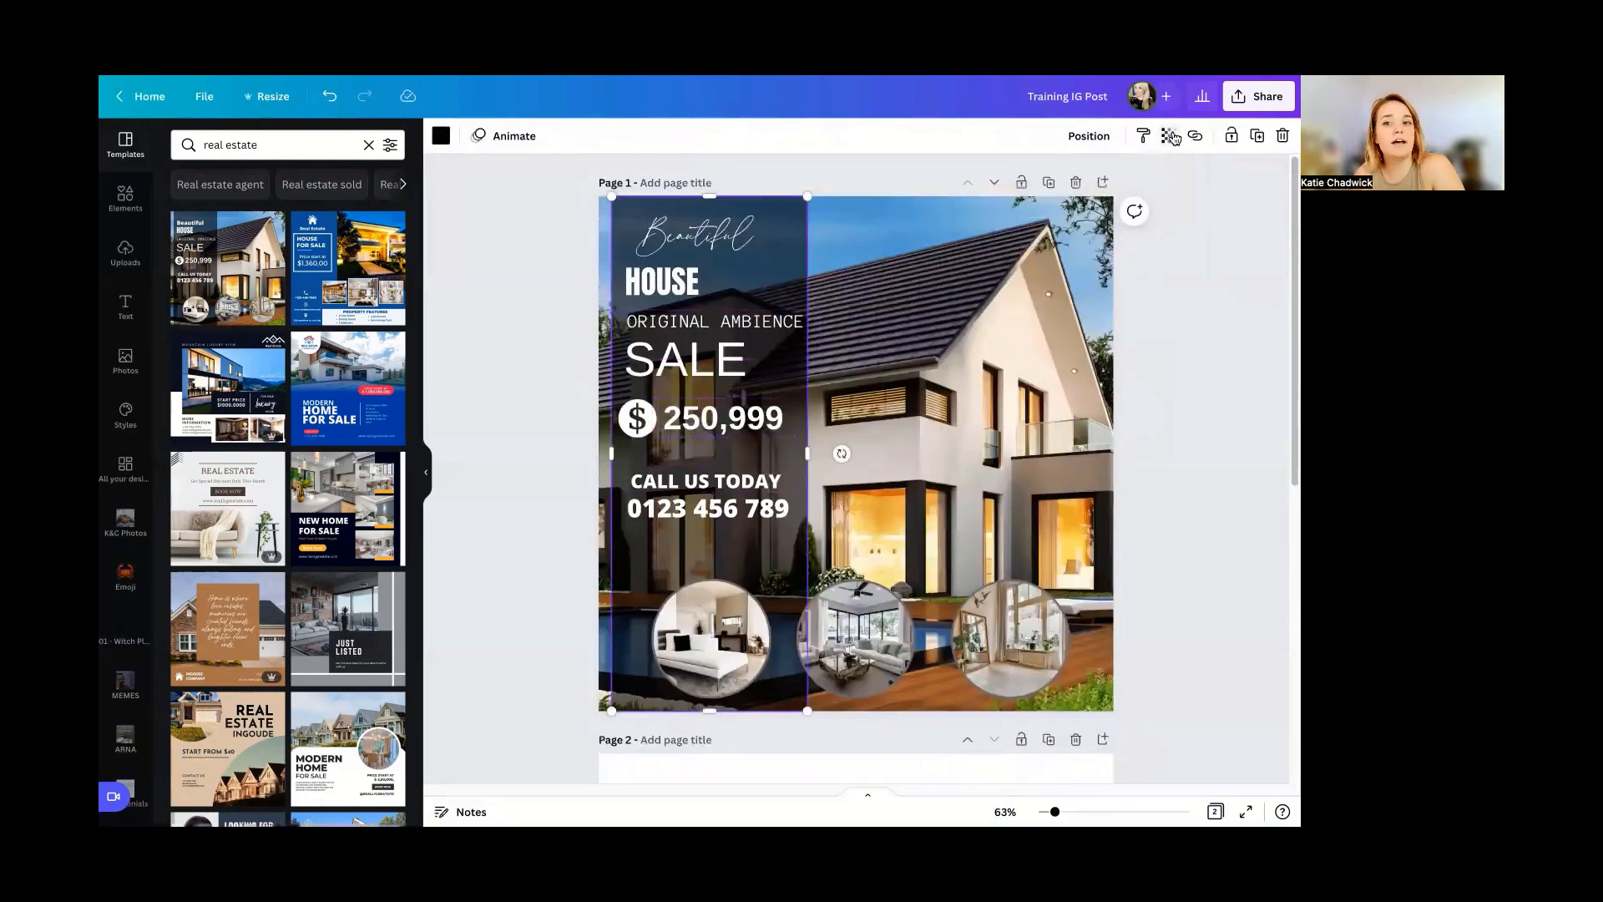
left_click(1168, 136)
left_click_drag(1163, 196, 1234, 213)
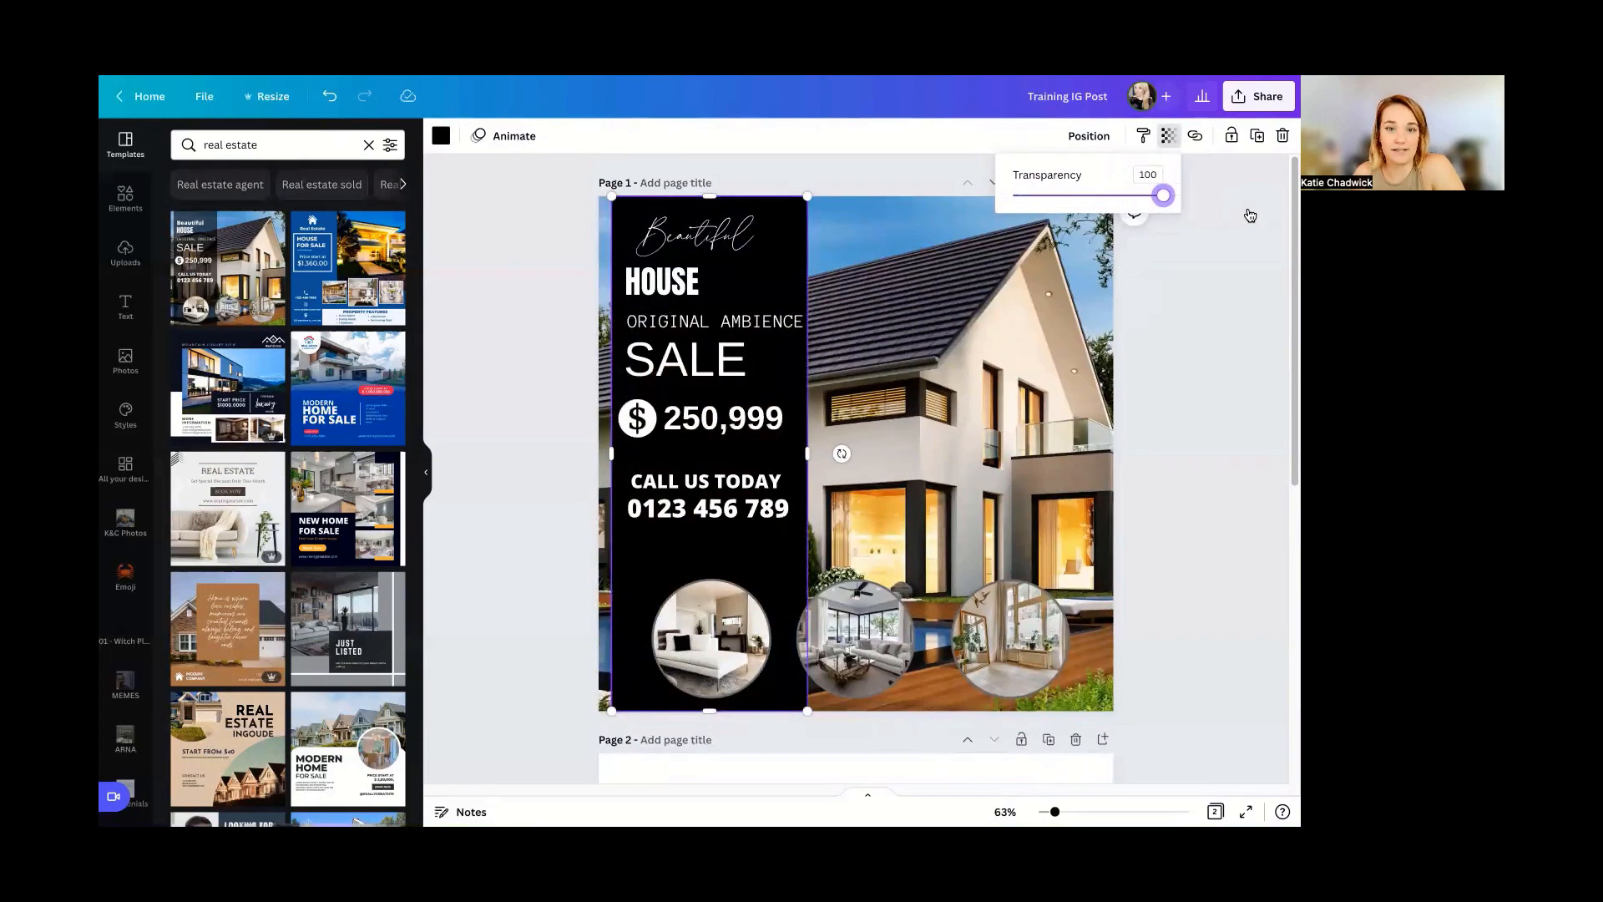
left_click_drag(1163, 196, 1106, 303)
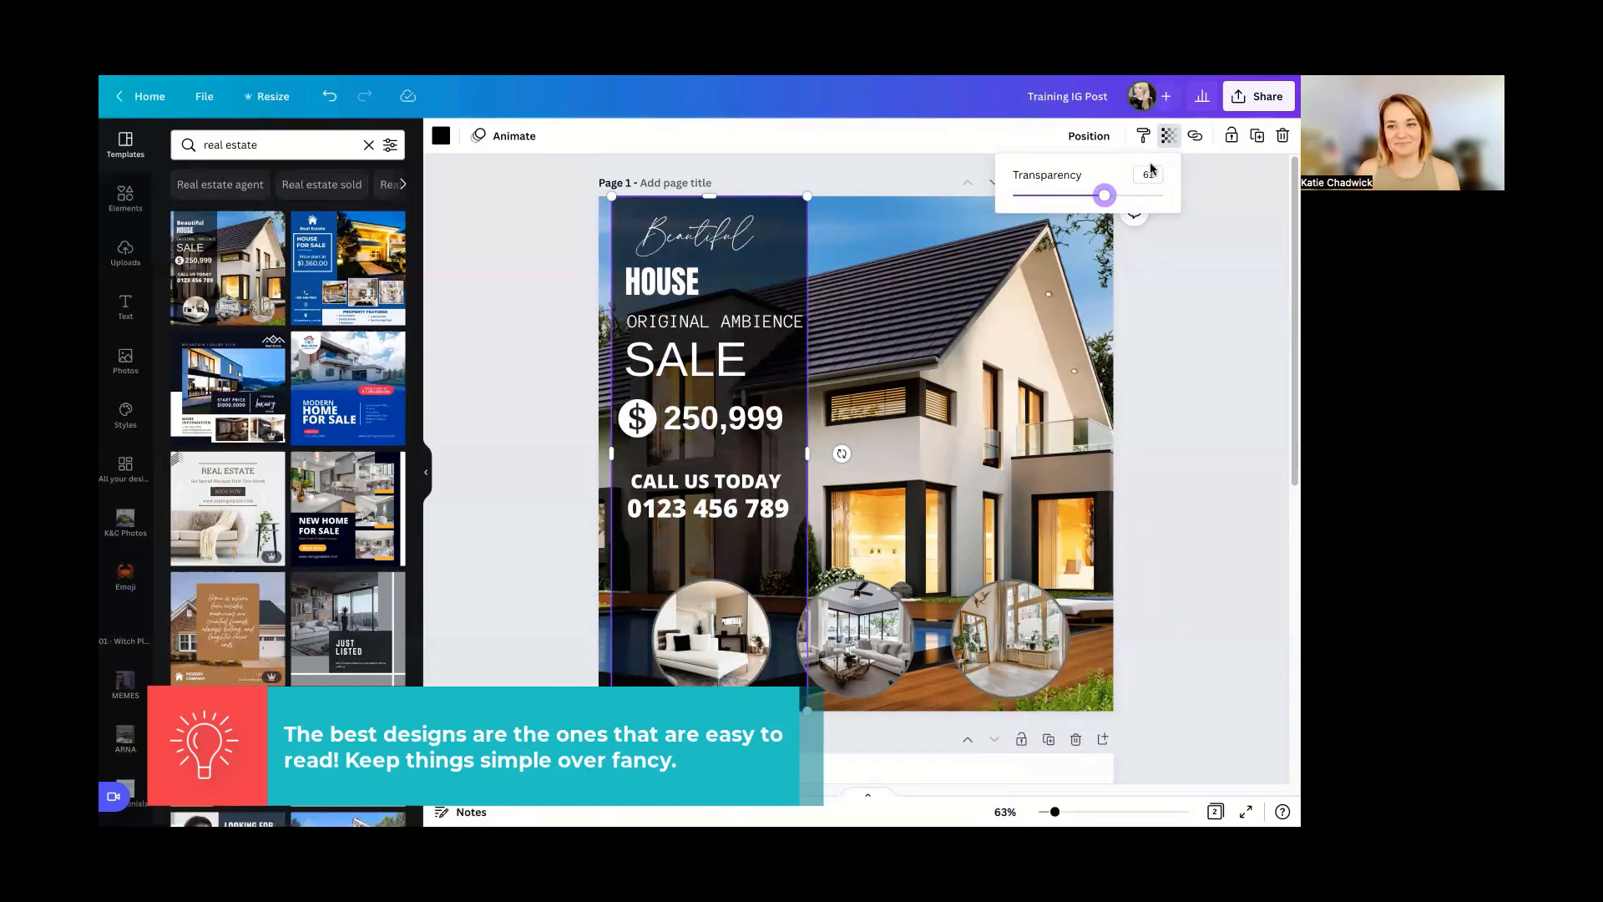
left_click(1153, 364)
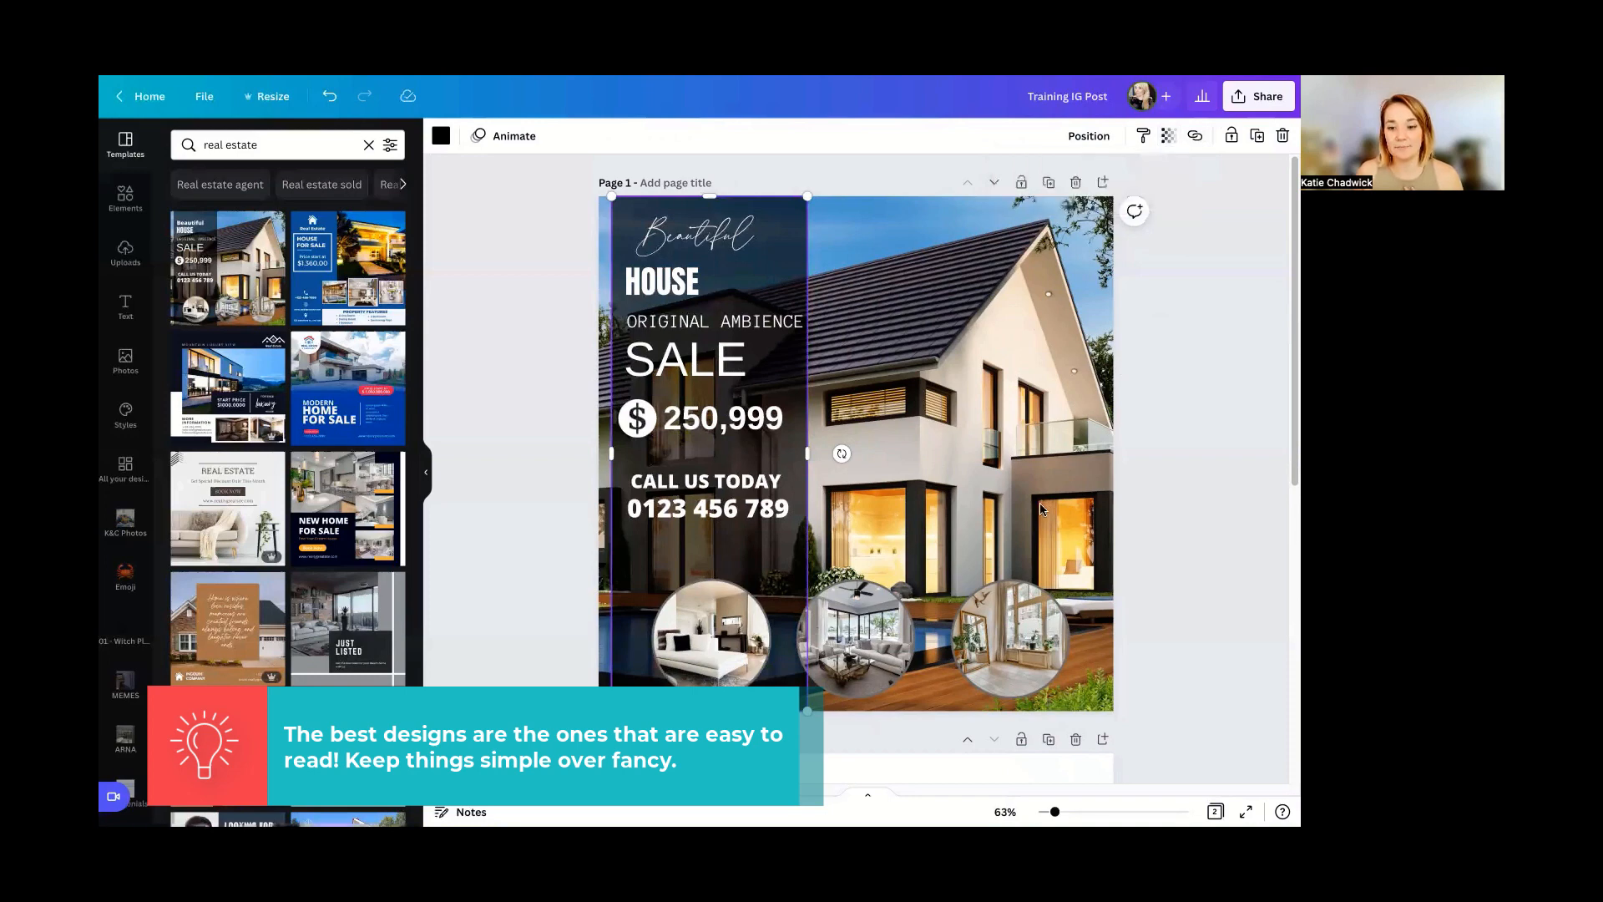
- Examine the fonts of the HOUSE, SALE, price and Beautiful texts on page 1
left_click(664, 281)
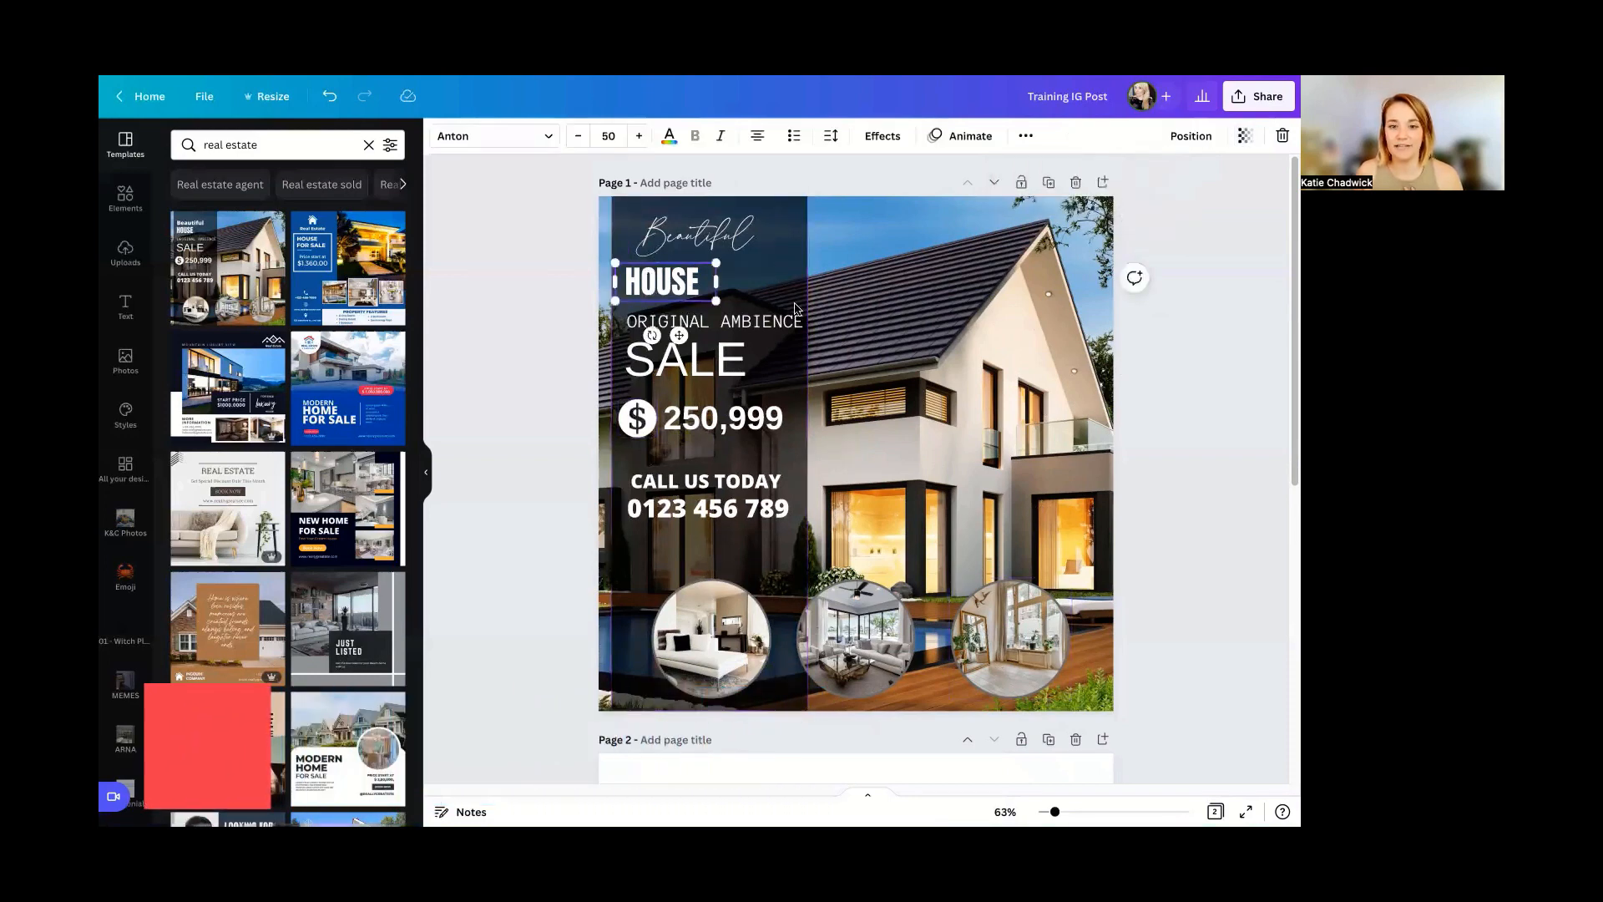
left_click(743, 380)
left_click(724, 422)
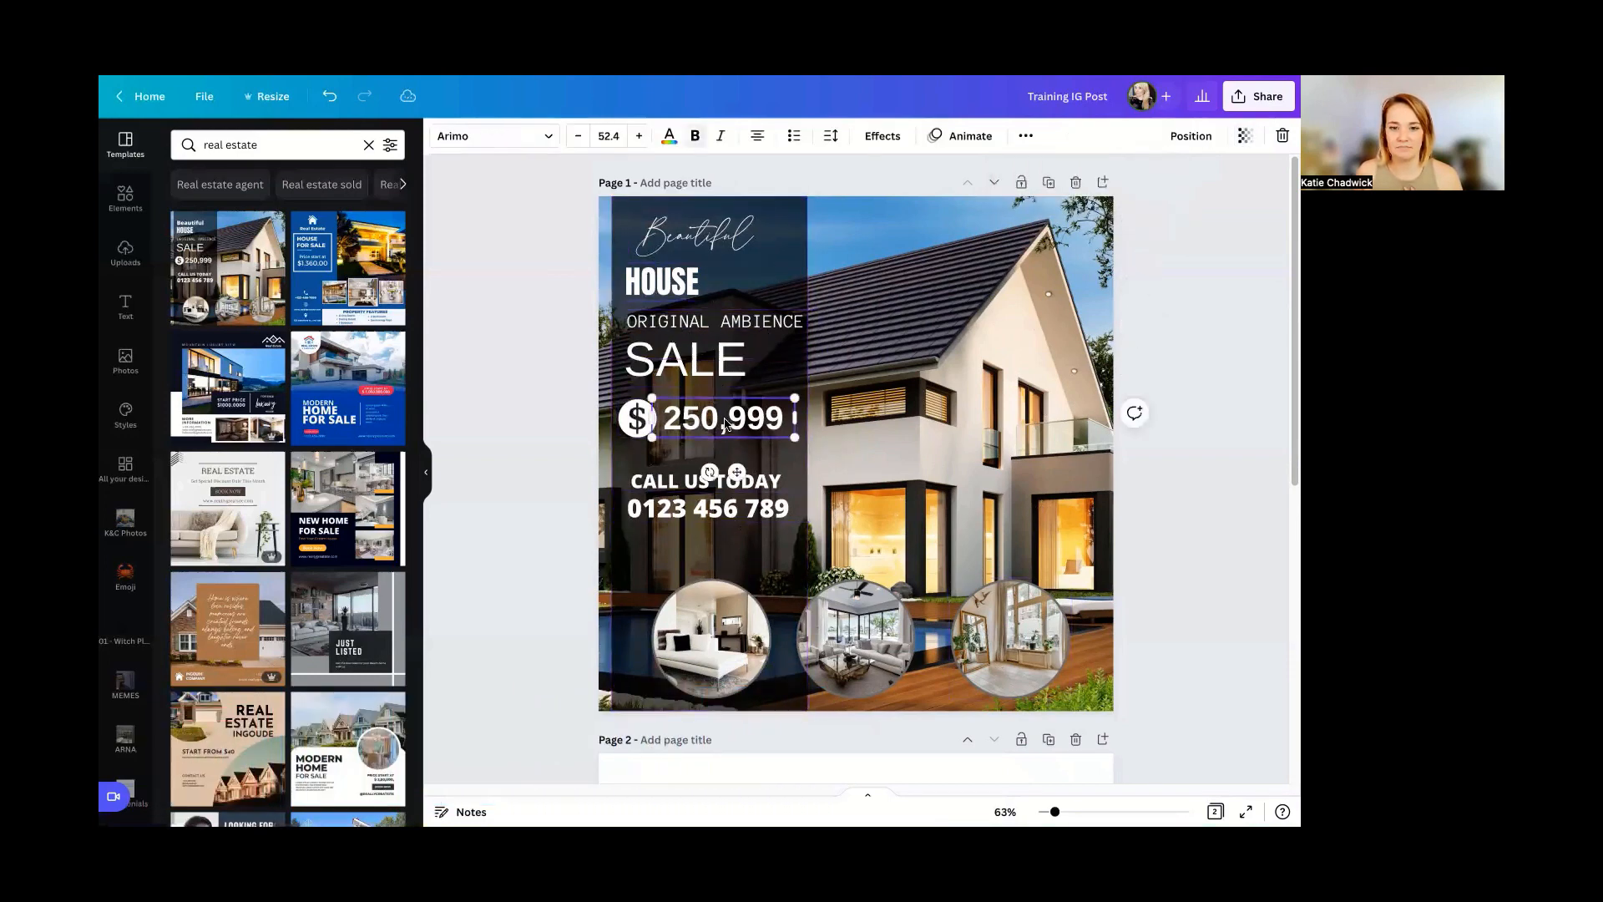
left_click(705, 240)
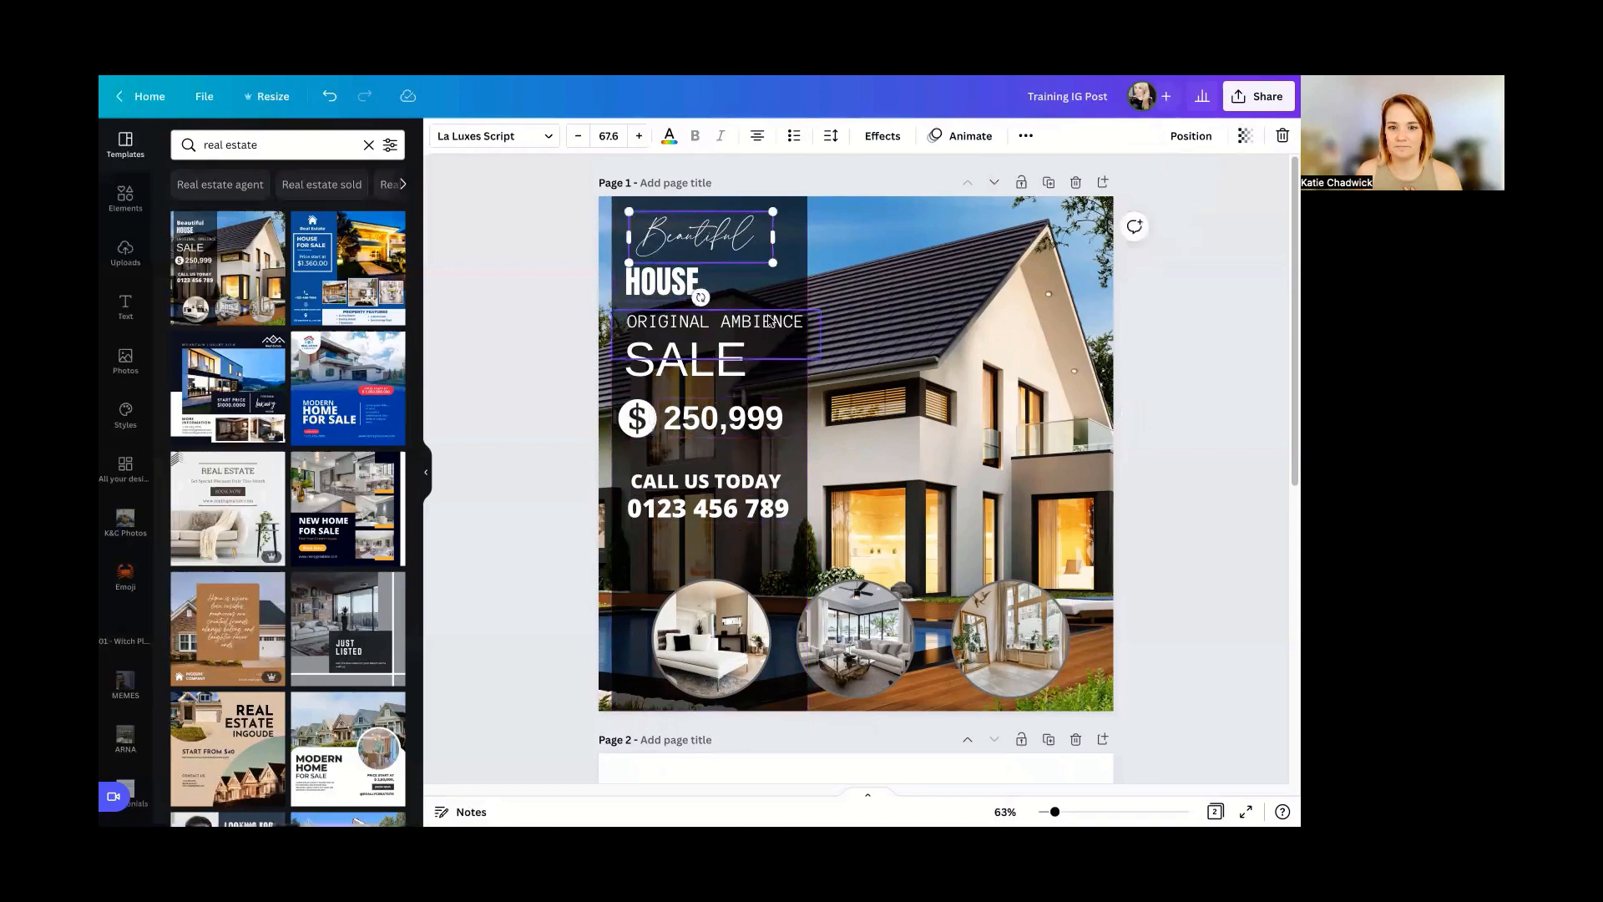
- Open the link options for the dark panel on page 1, and lock and unlock the panel
left_click(800, 255)
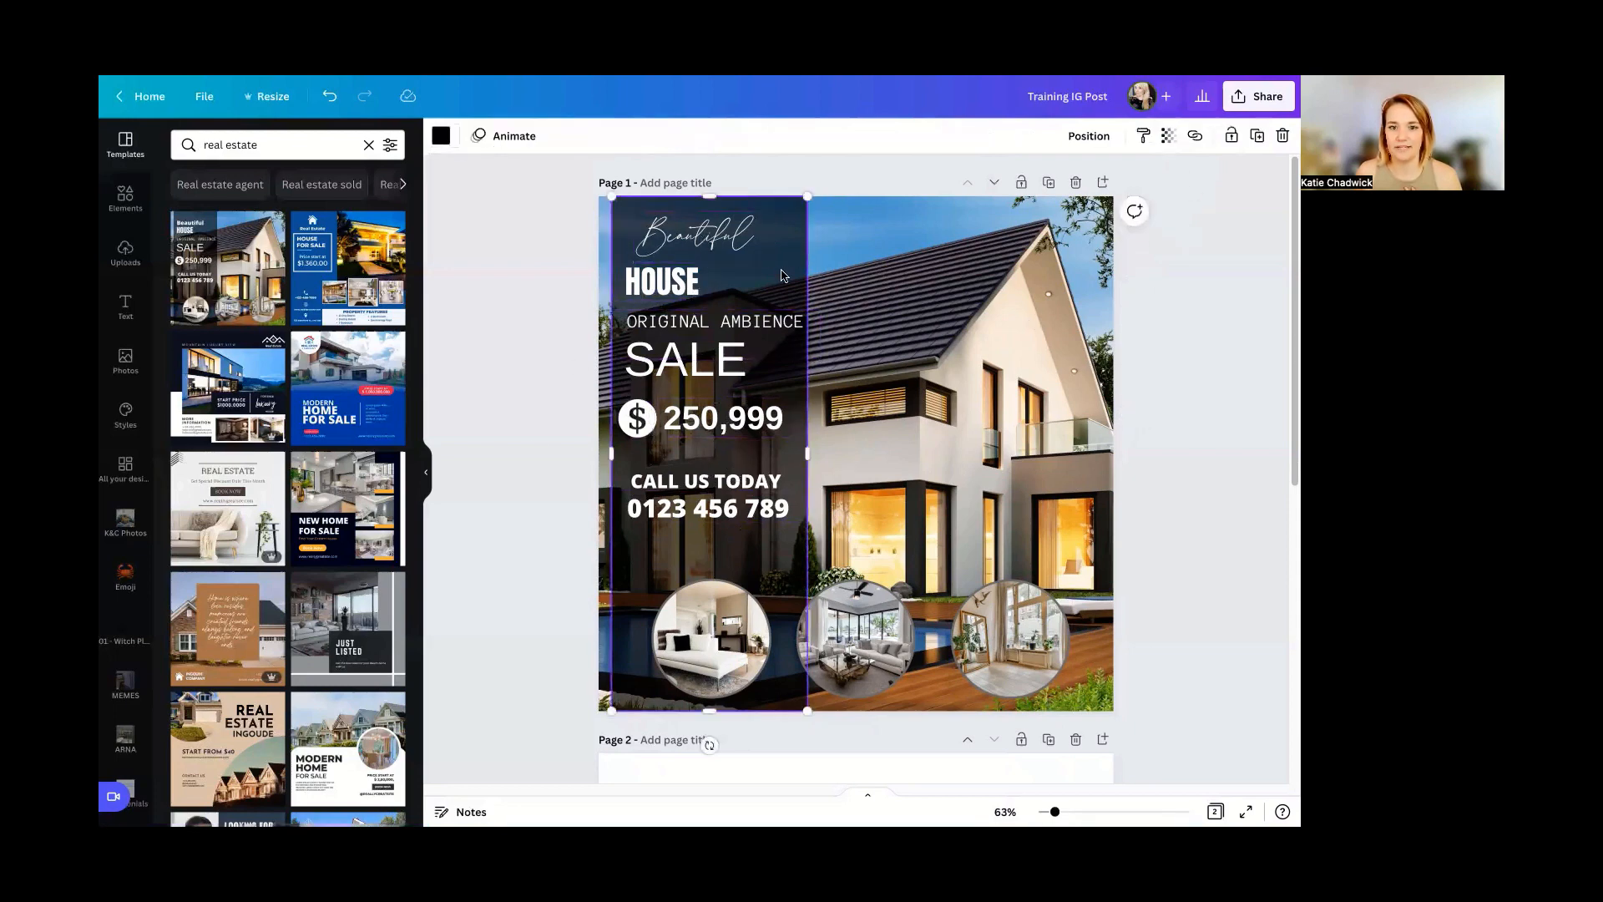
left_click(1197, 142)
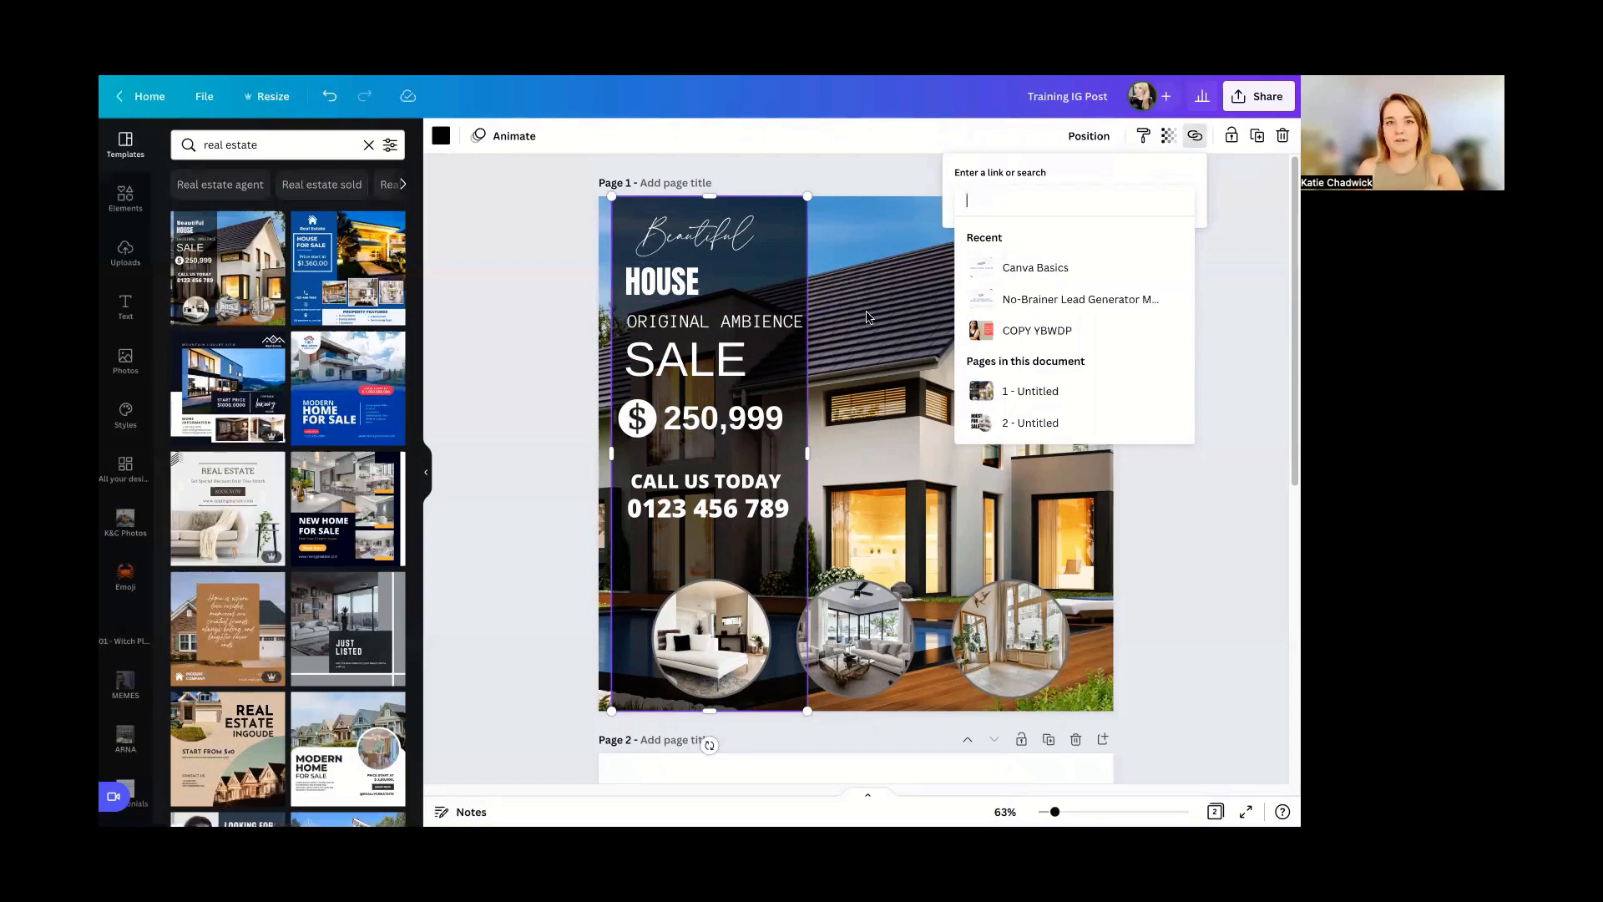
left_click(1228, 144)
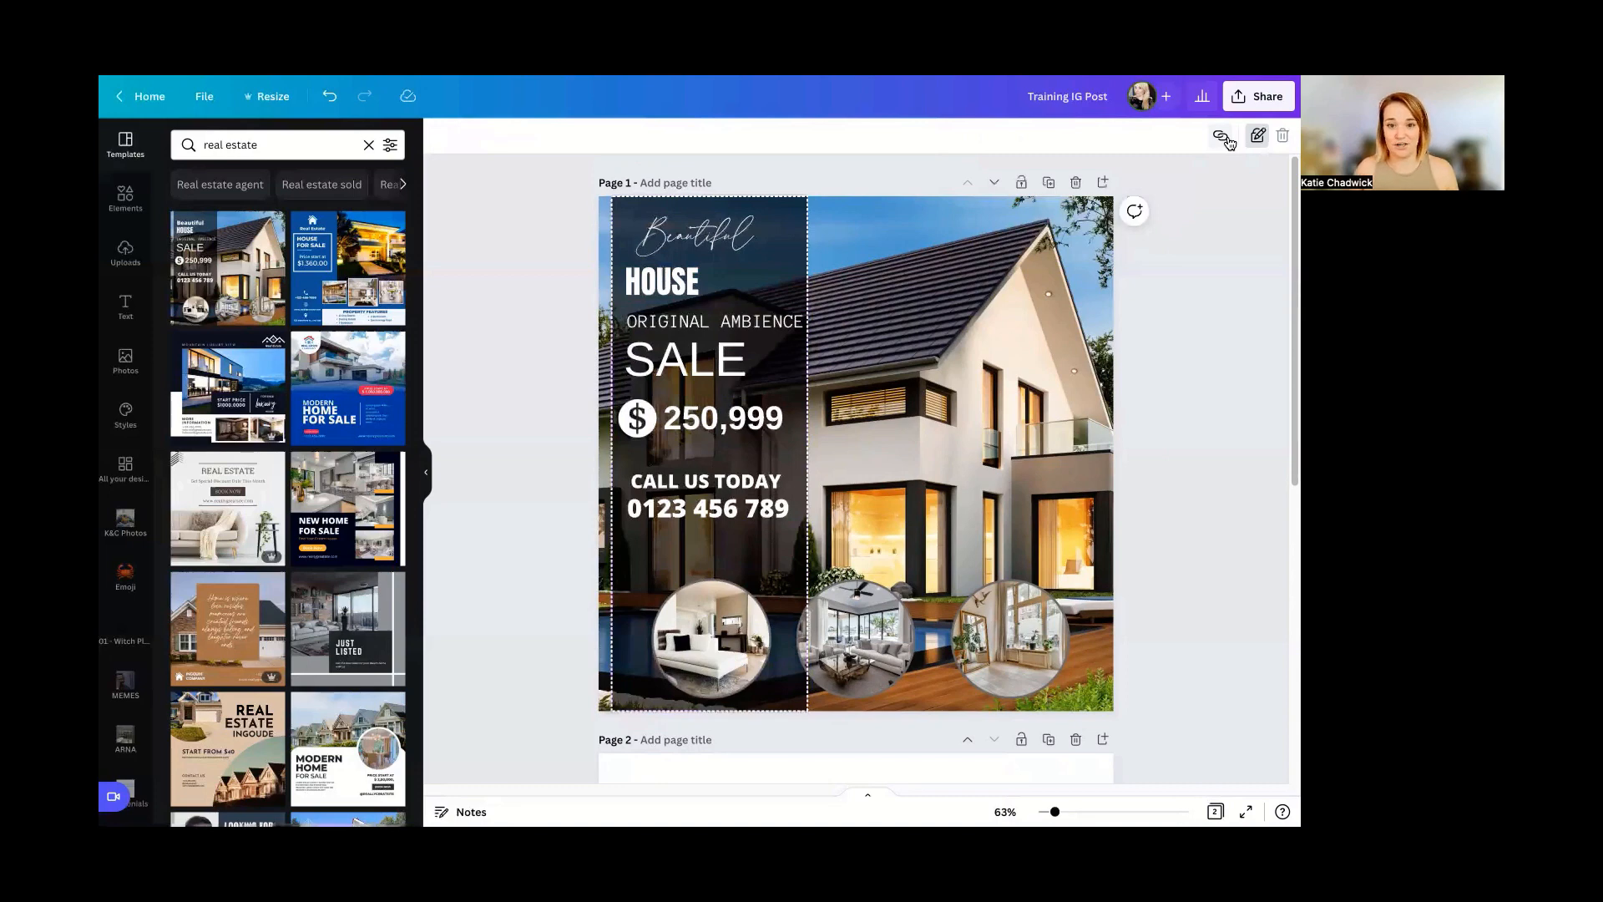
left_click(762, 272)
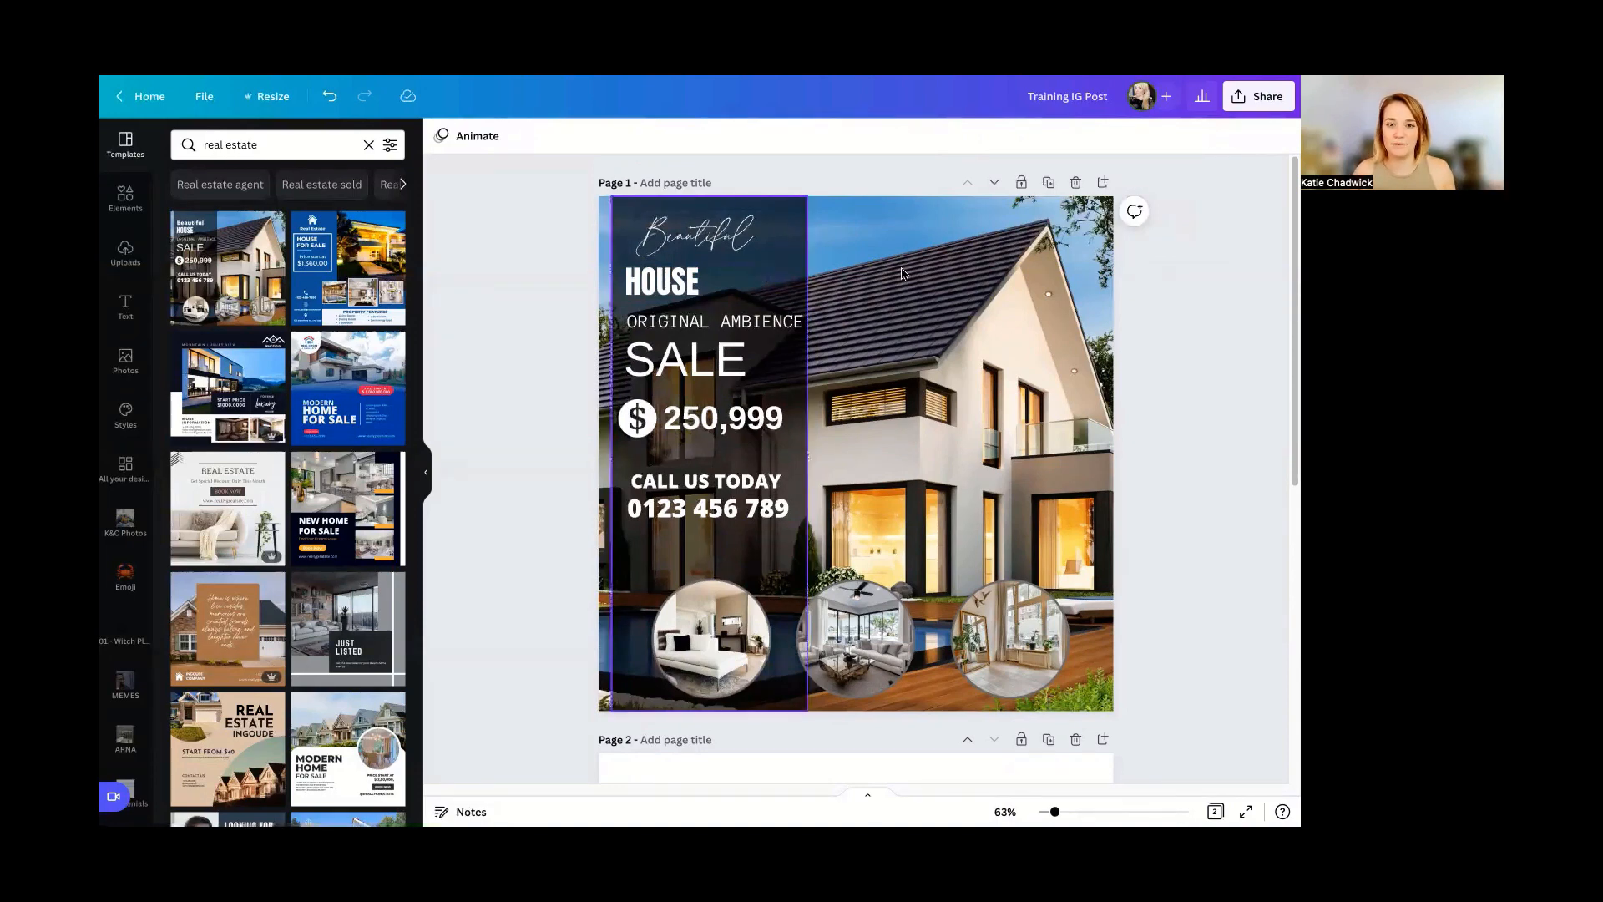
left_click(778, 271)
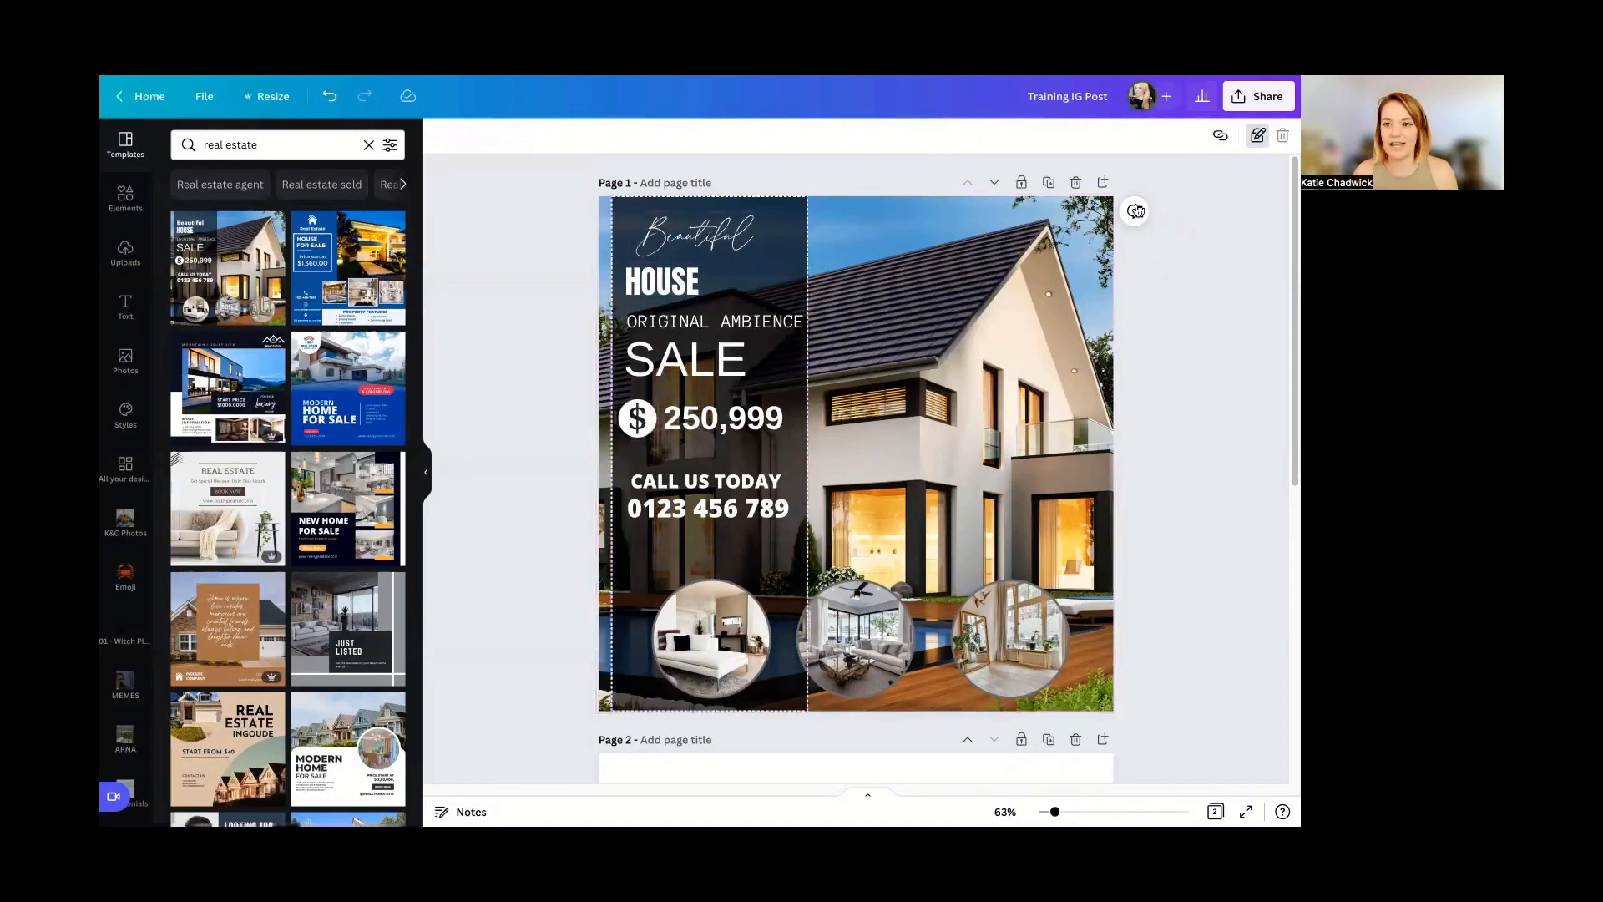
left_click(1258, 136)
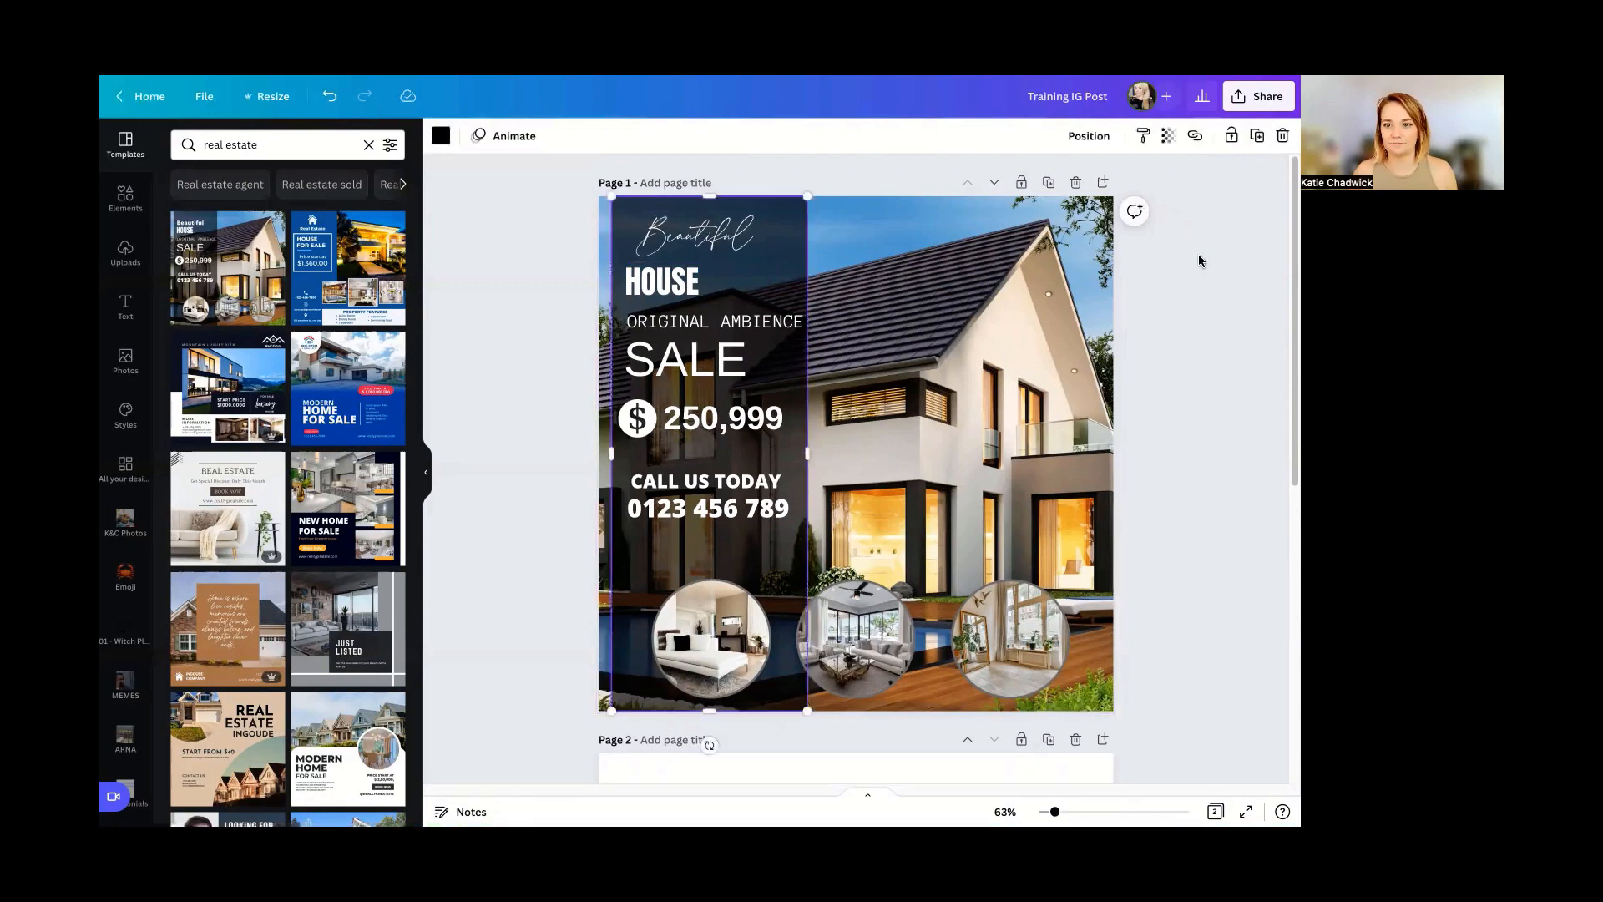
- Delete the dark panel behind the page 1 text and undo the deletion
left_click(1283, 138)
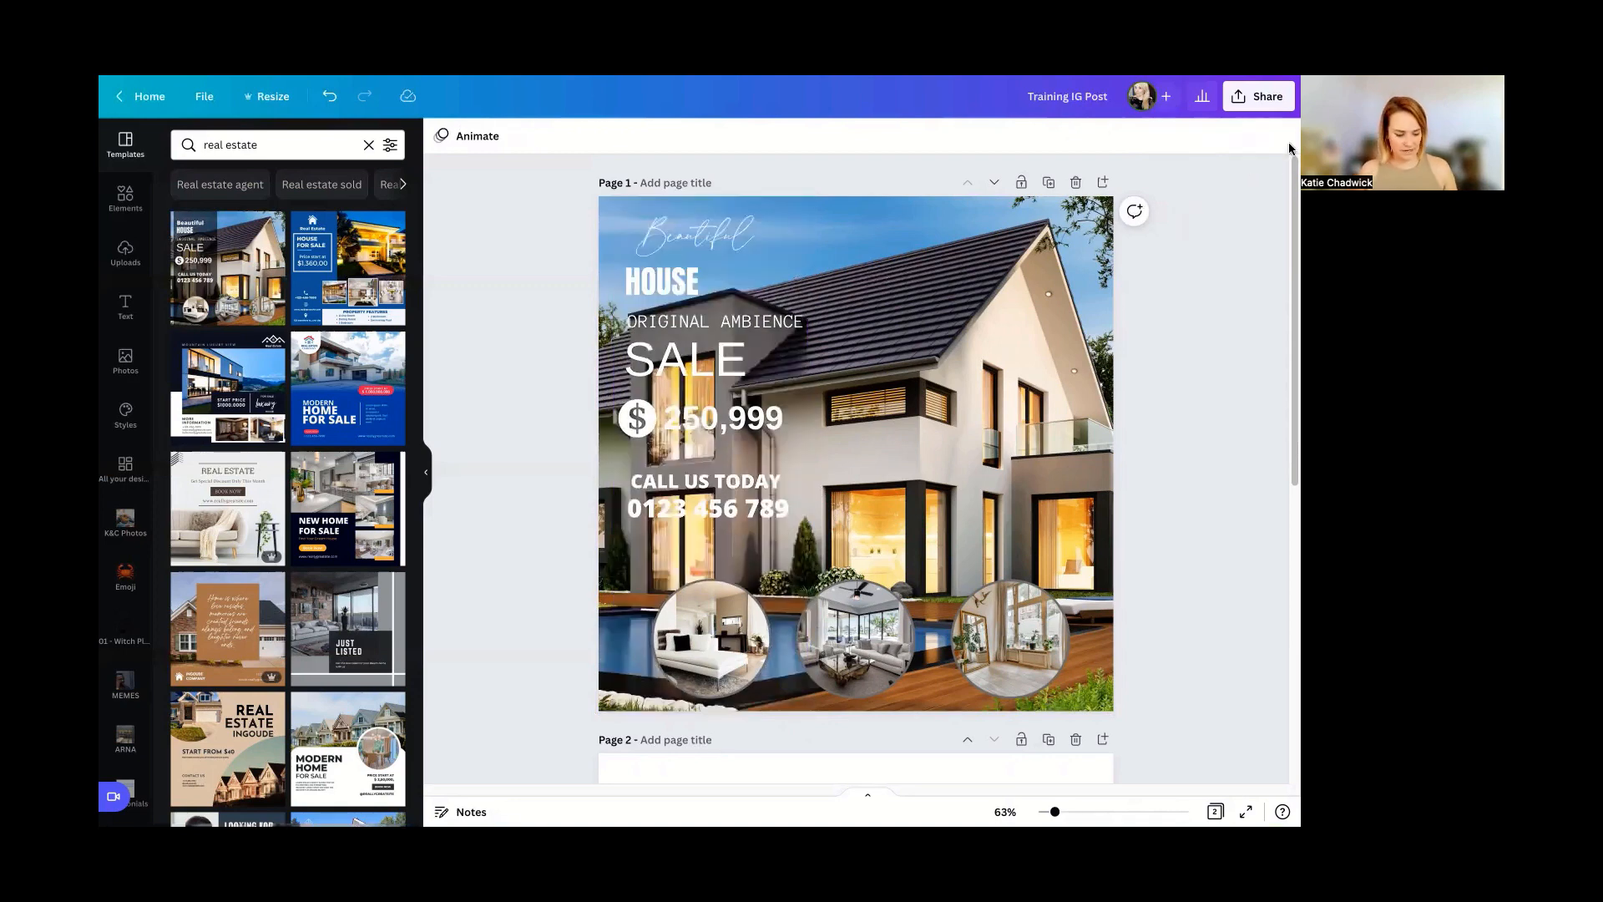
key("super+z")
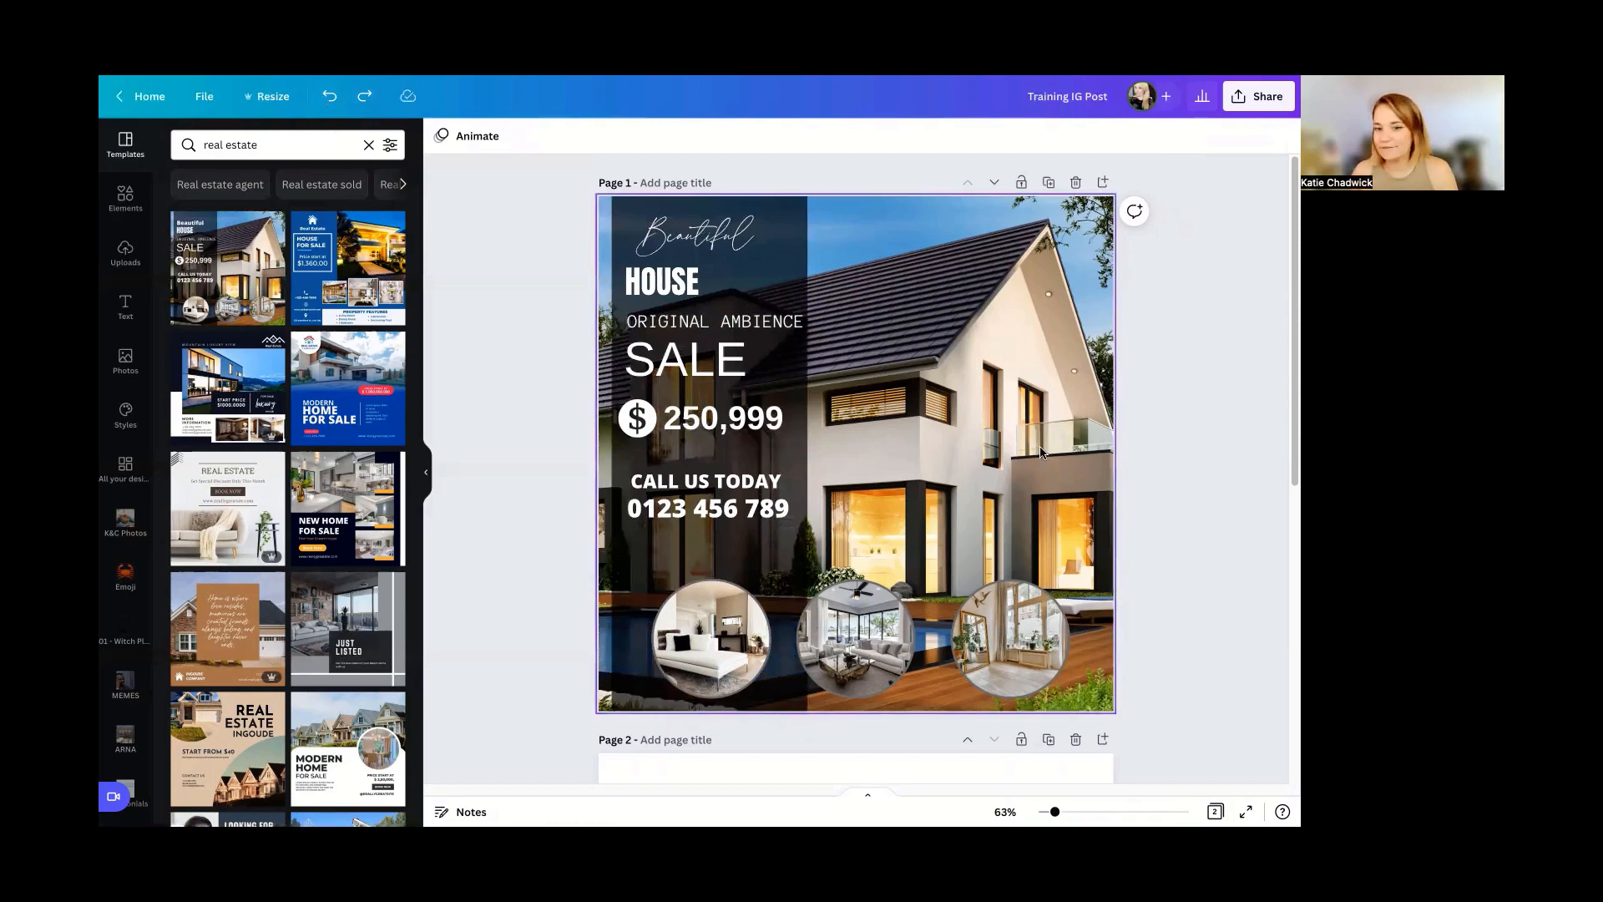
- Delete the upper, see-through duplicate of the circular living room photo on page 2, including its frame
scroll(1013, 638, "down", 6)
left_click(1012, 620)
left_click(999, 410)
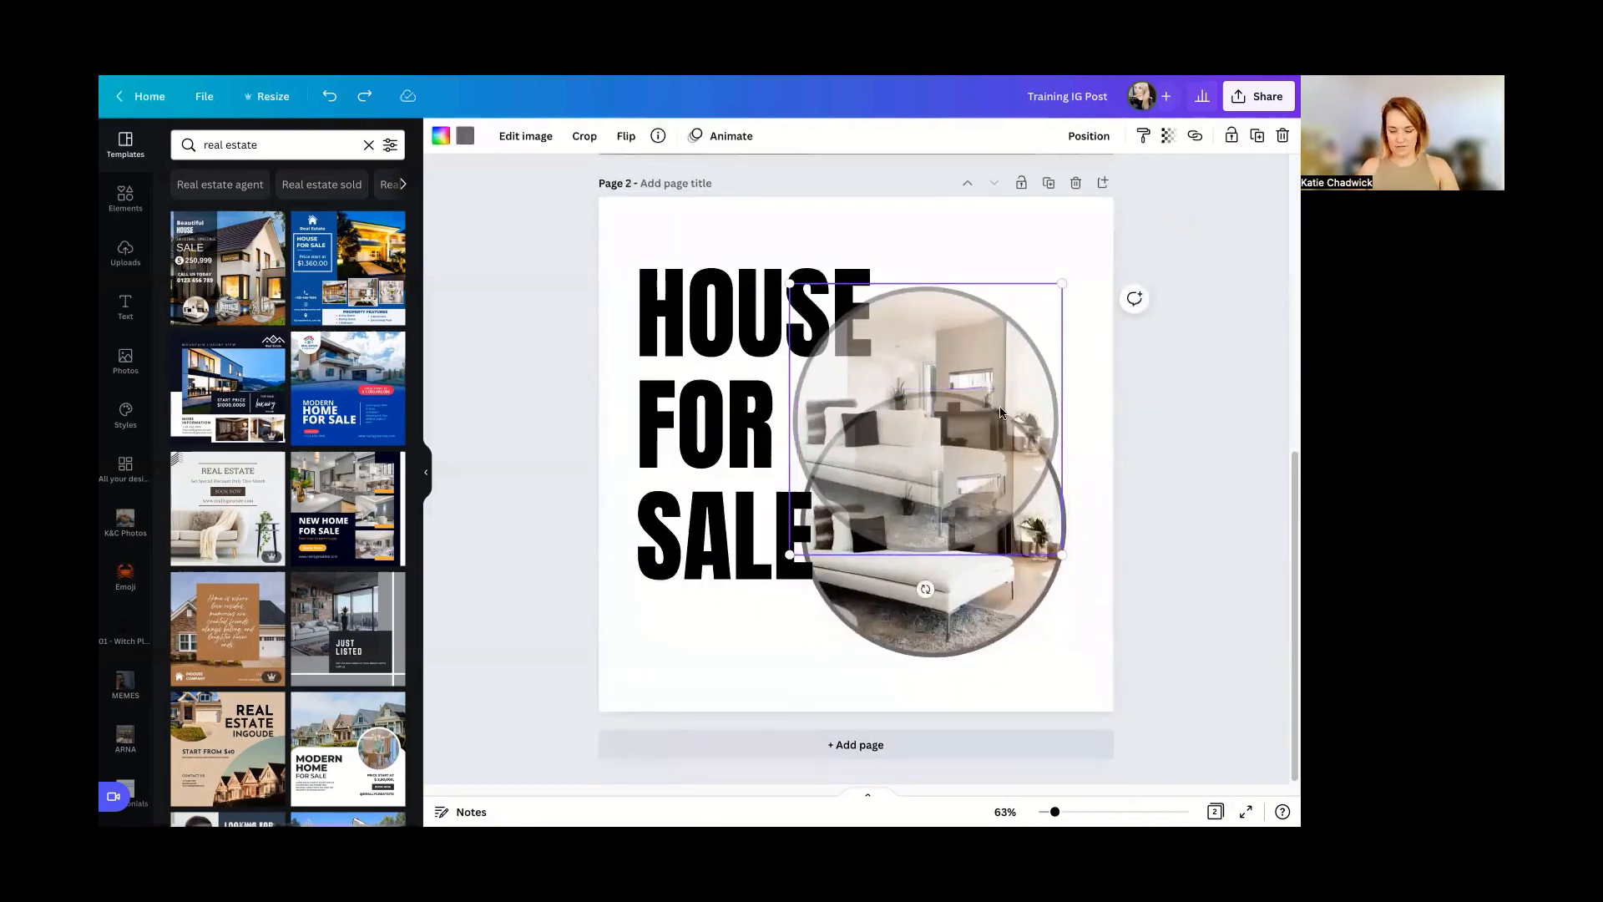
key("Delete")
key("Delete")
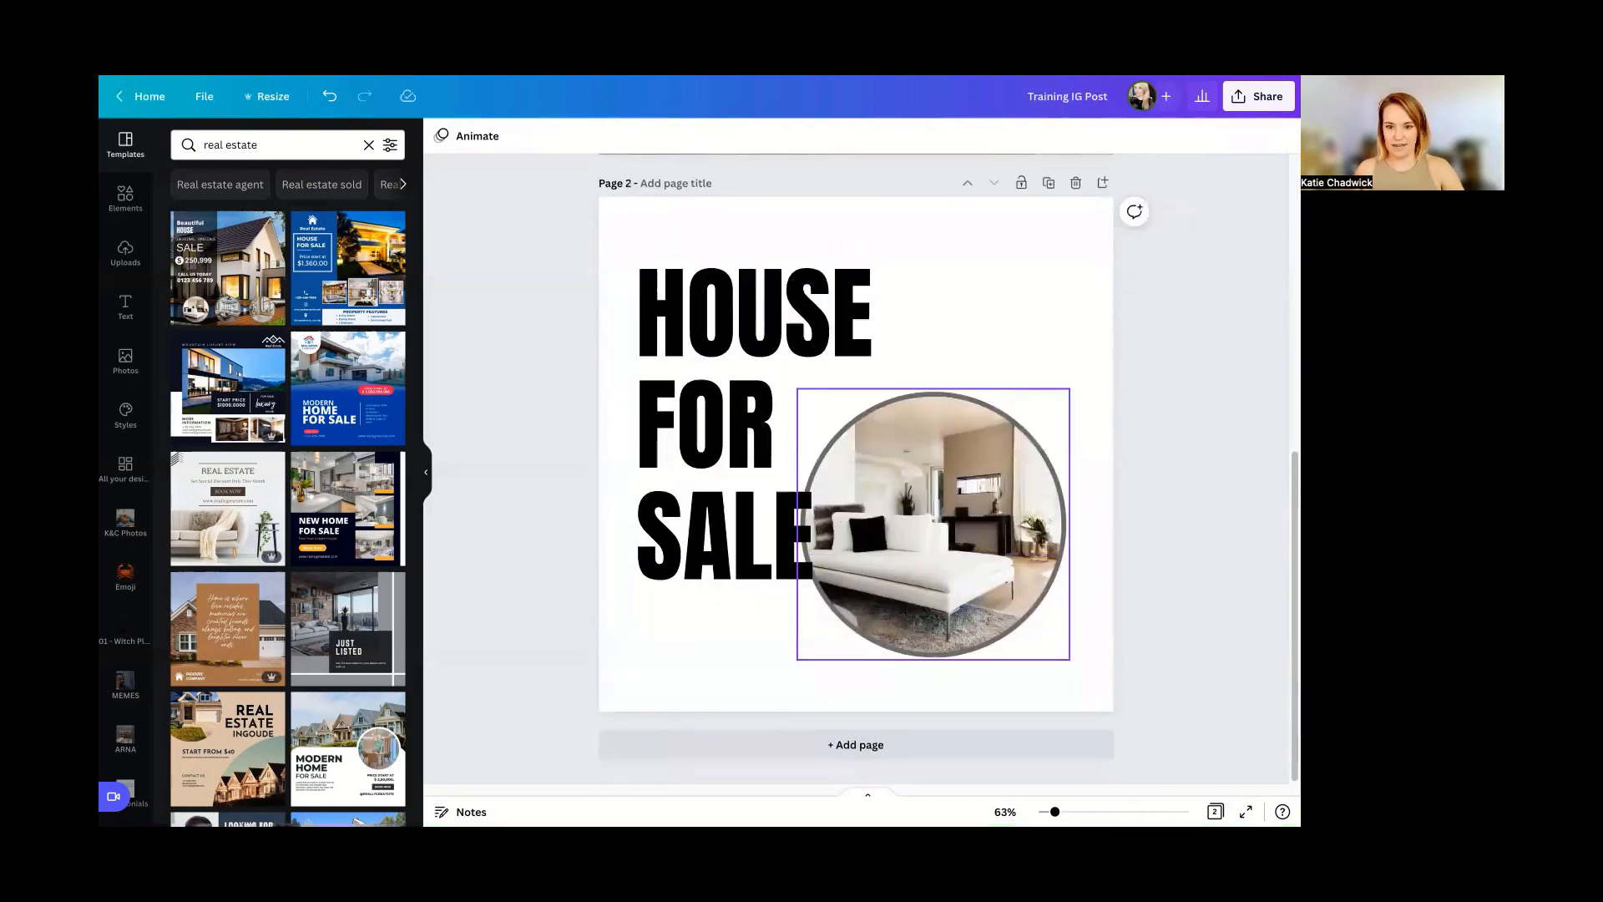
- Delete the remaining circular living room photo and its empty frame from page 2
left_click(974, 461)
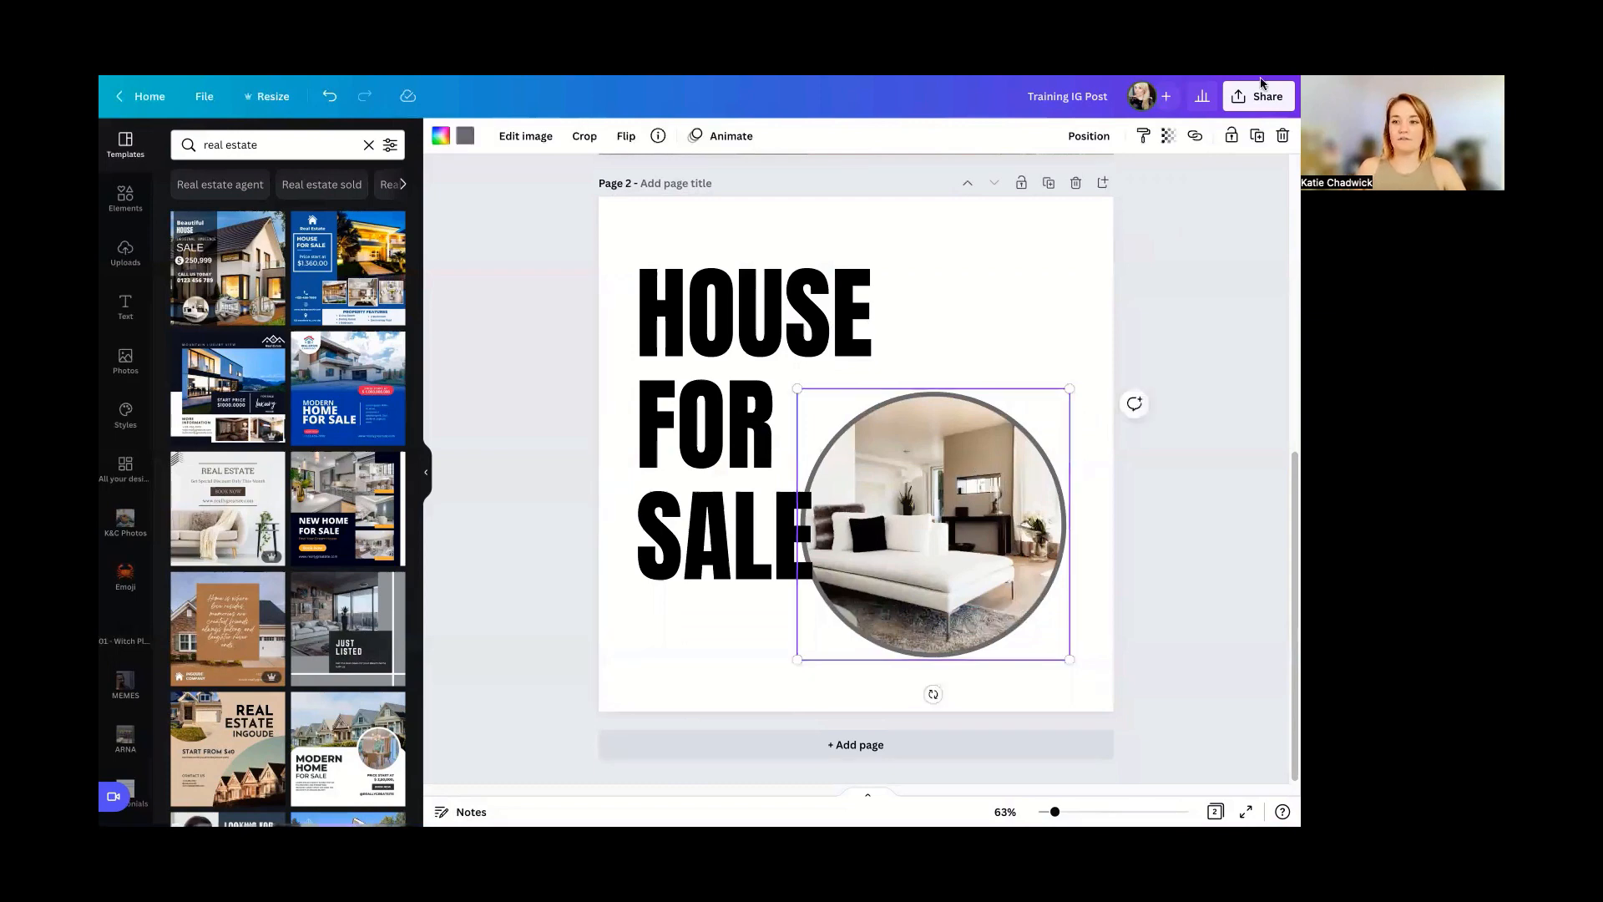
left_click(1284, 137)
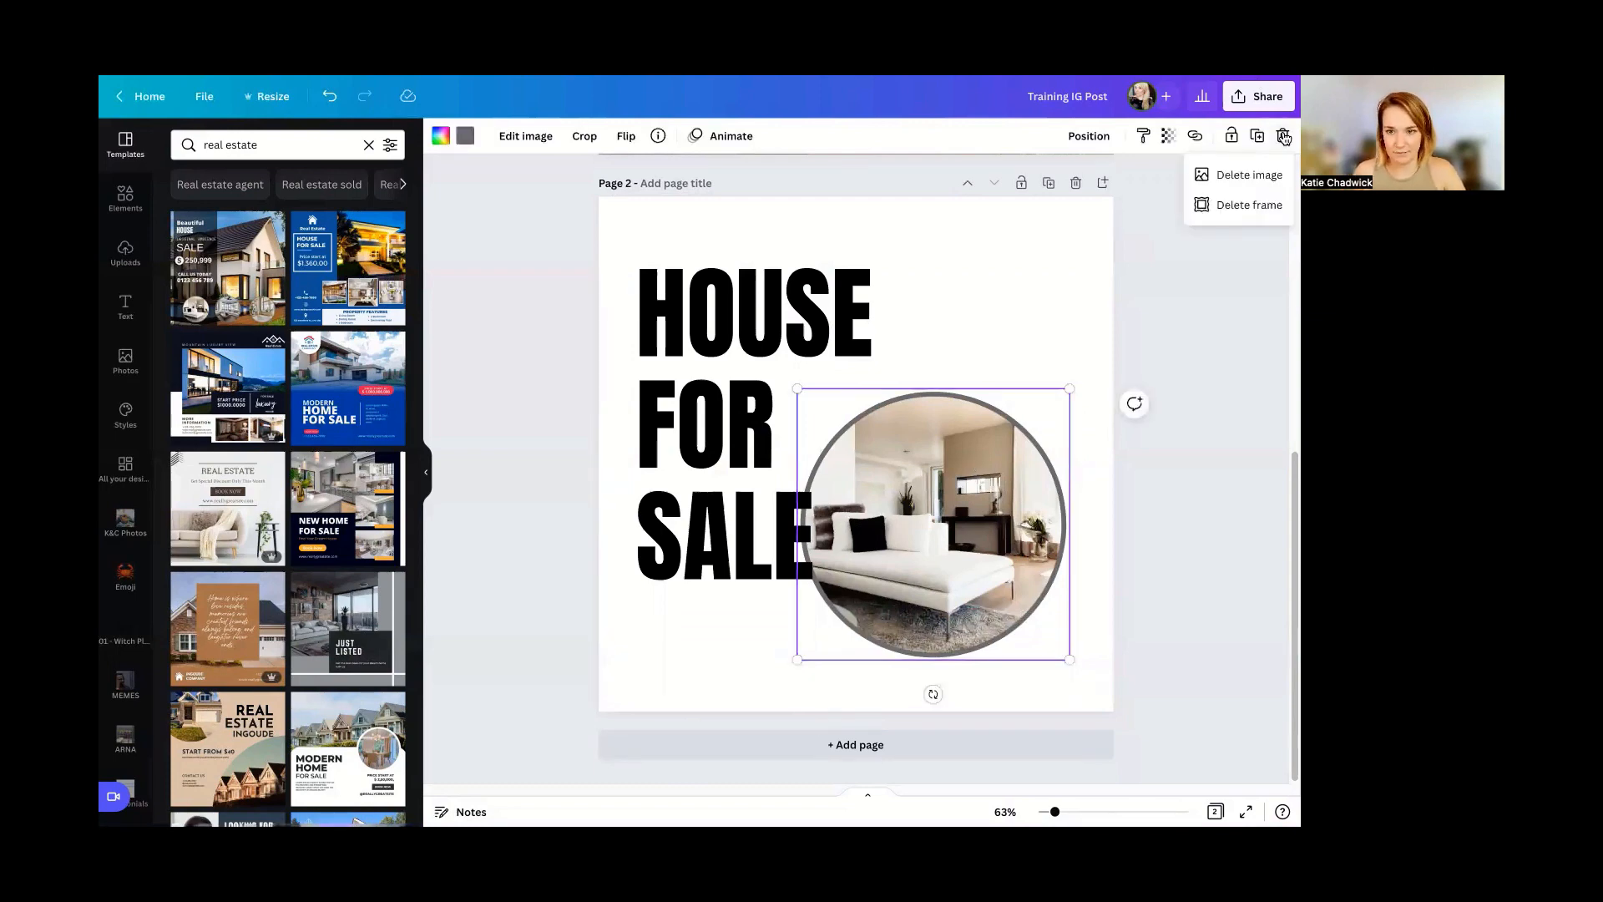
left_click(1268, 175)
key("Delete")
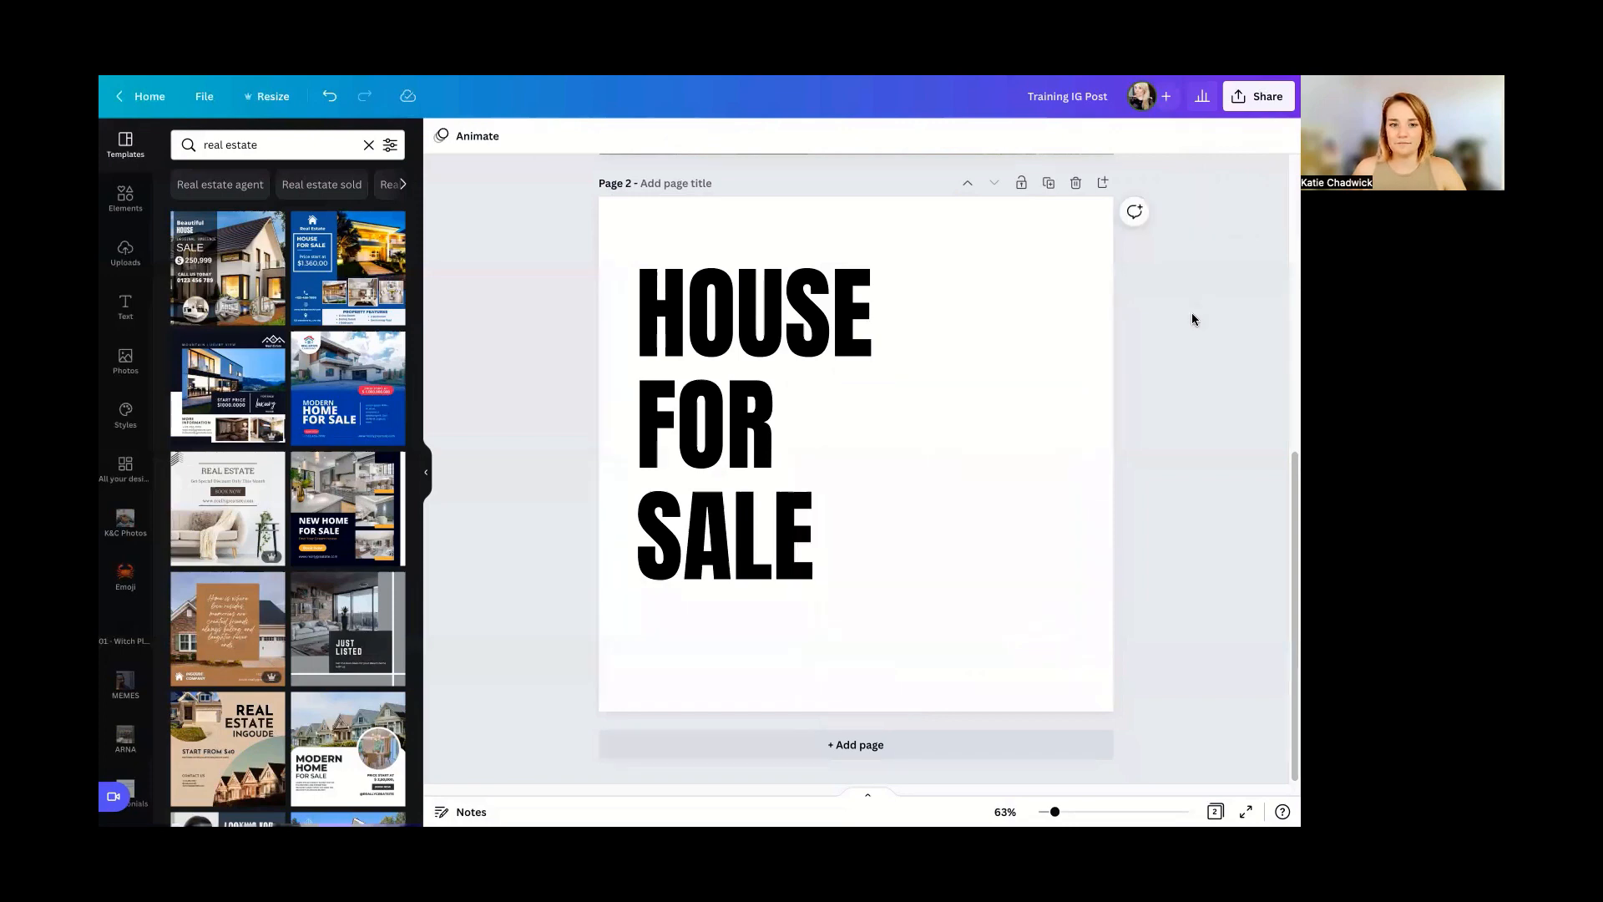
left_click(936, 452)
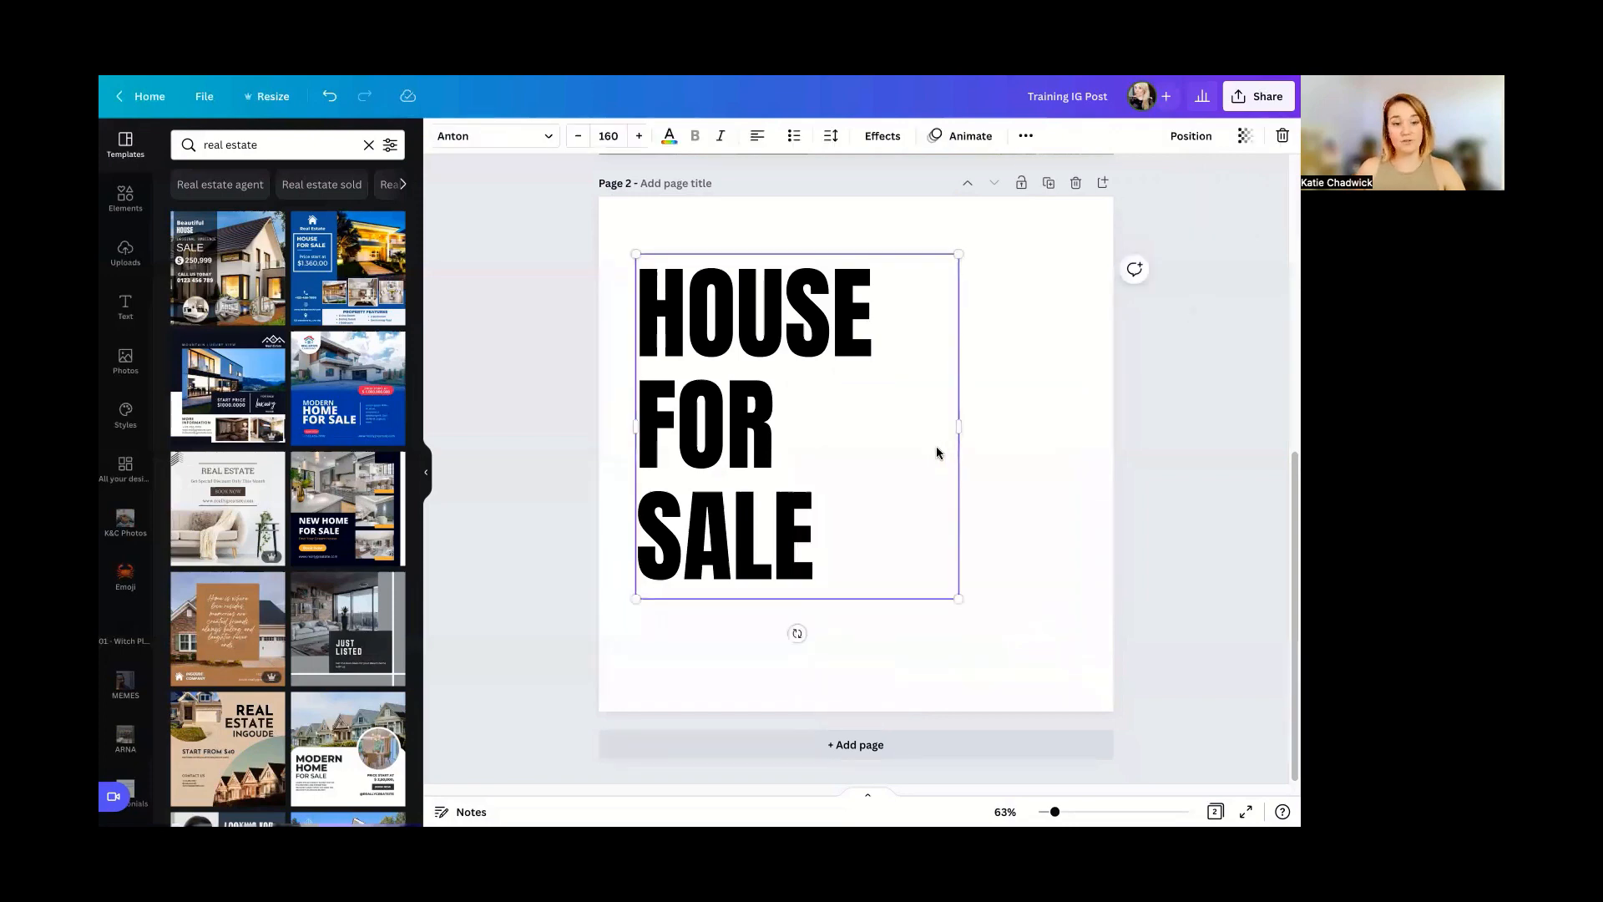
left_click(966, 545)
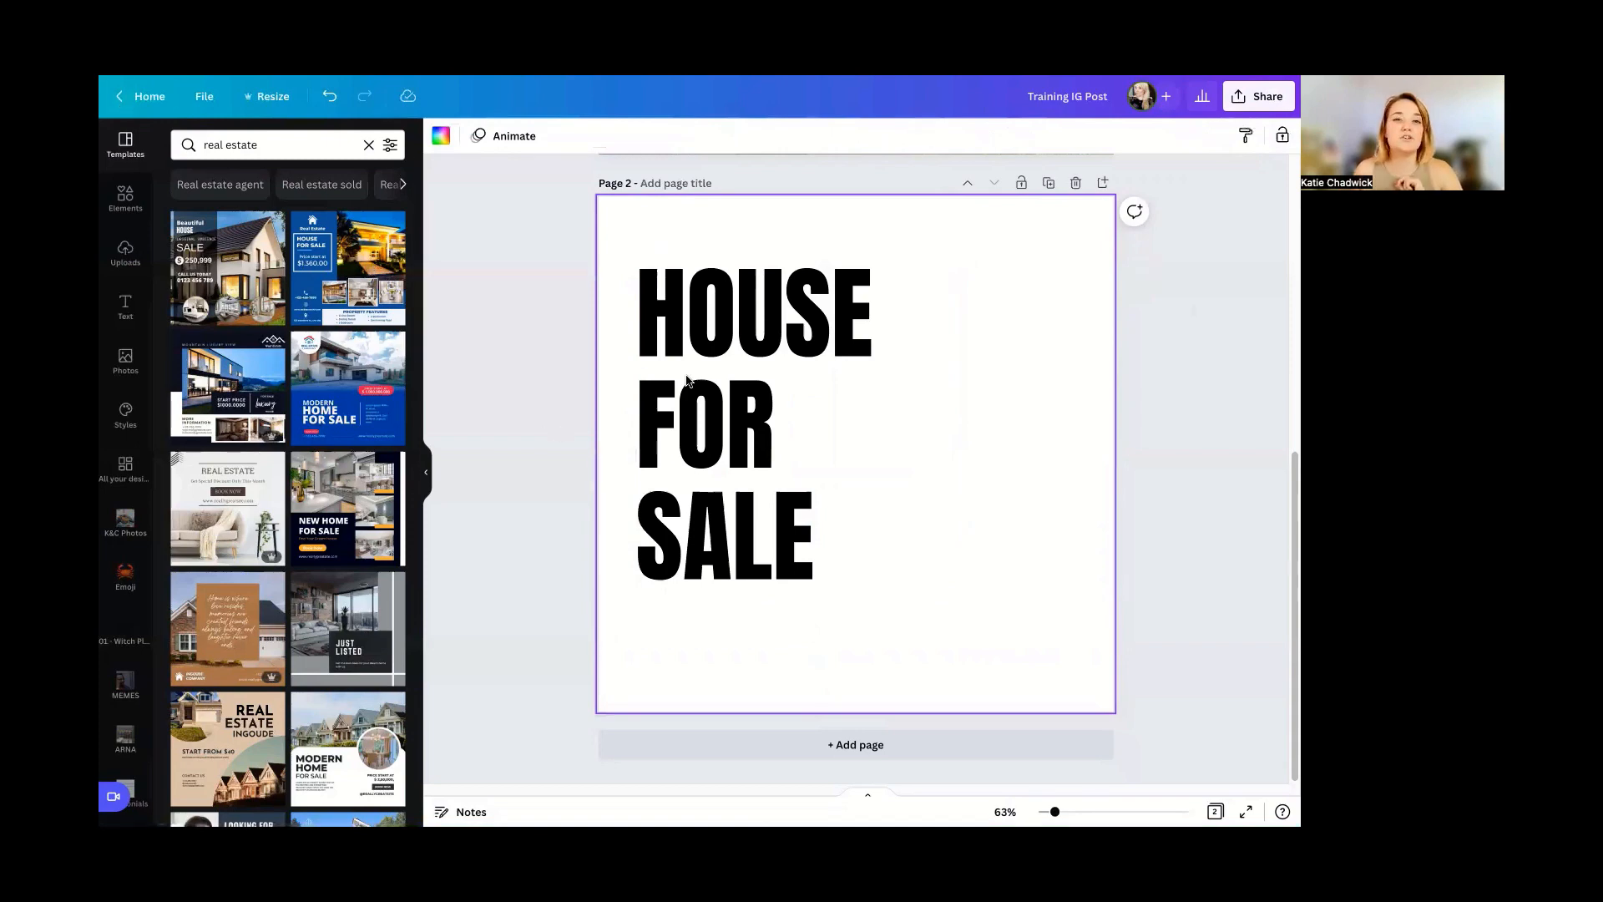
- Browse the categories of the elements library, from lines and shapes to frames, grids and collections
left_click(127, 198)
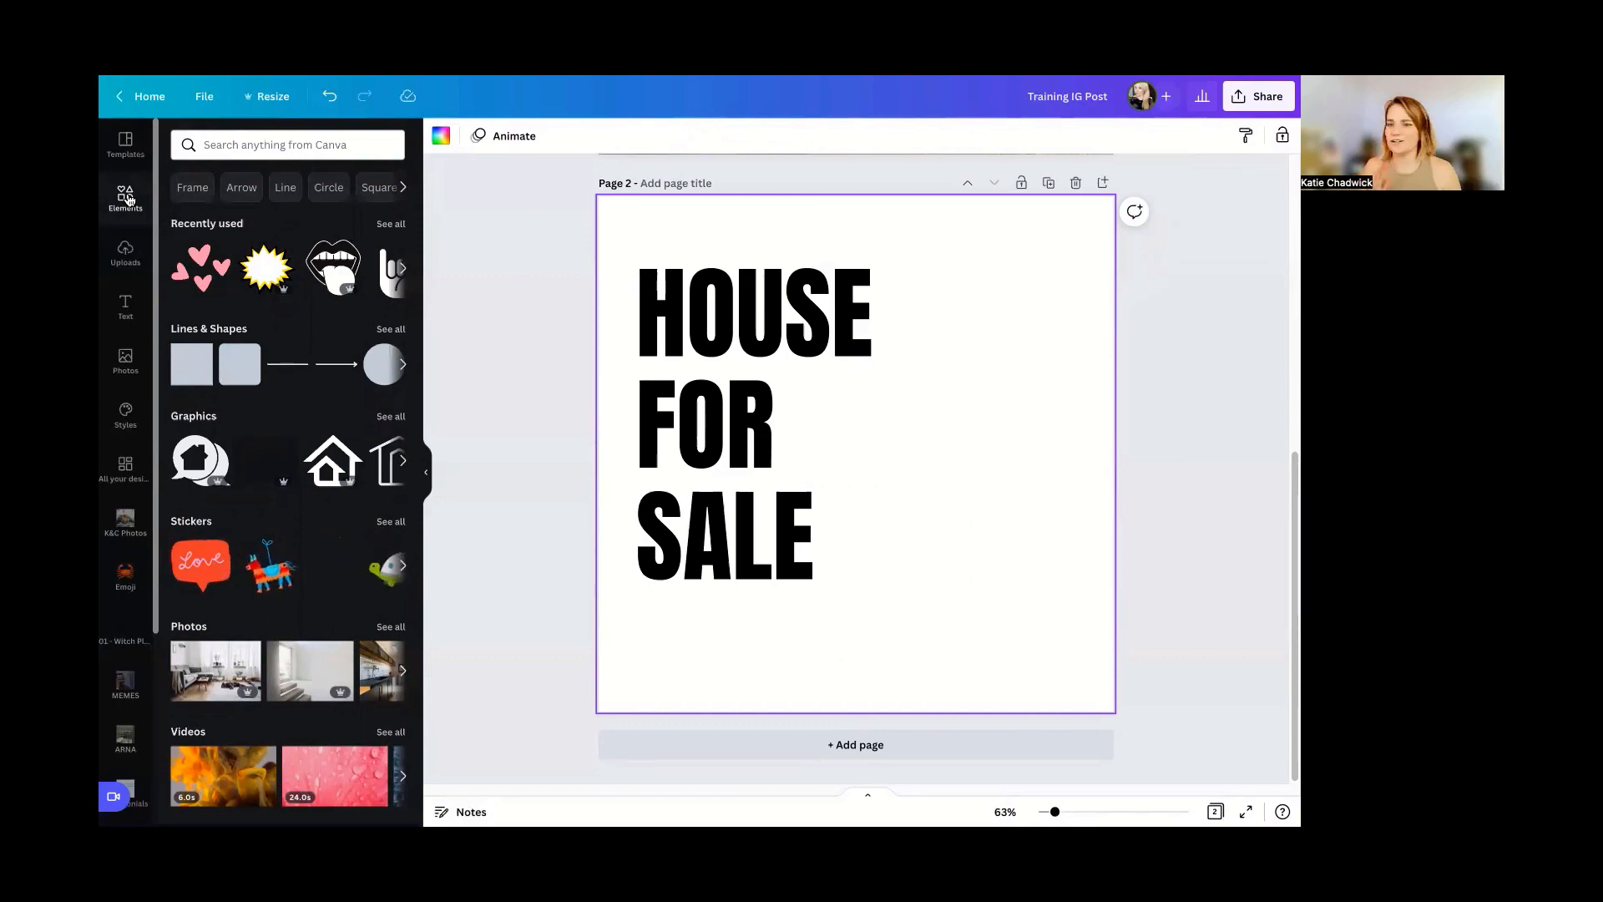
scroll(235, 424, "down", 10)
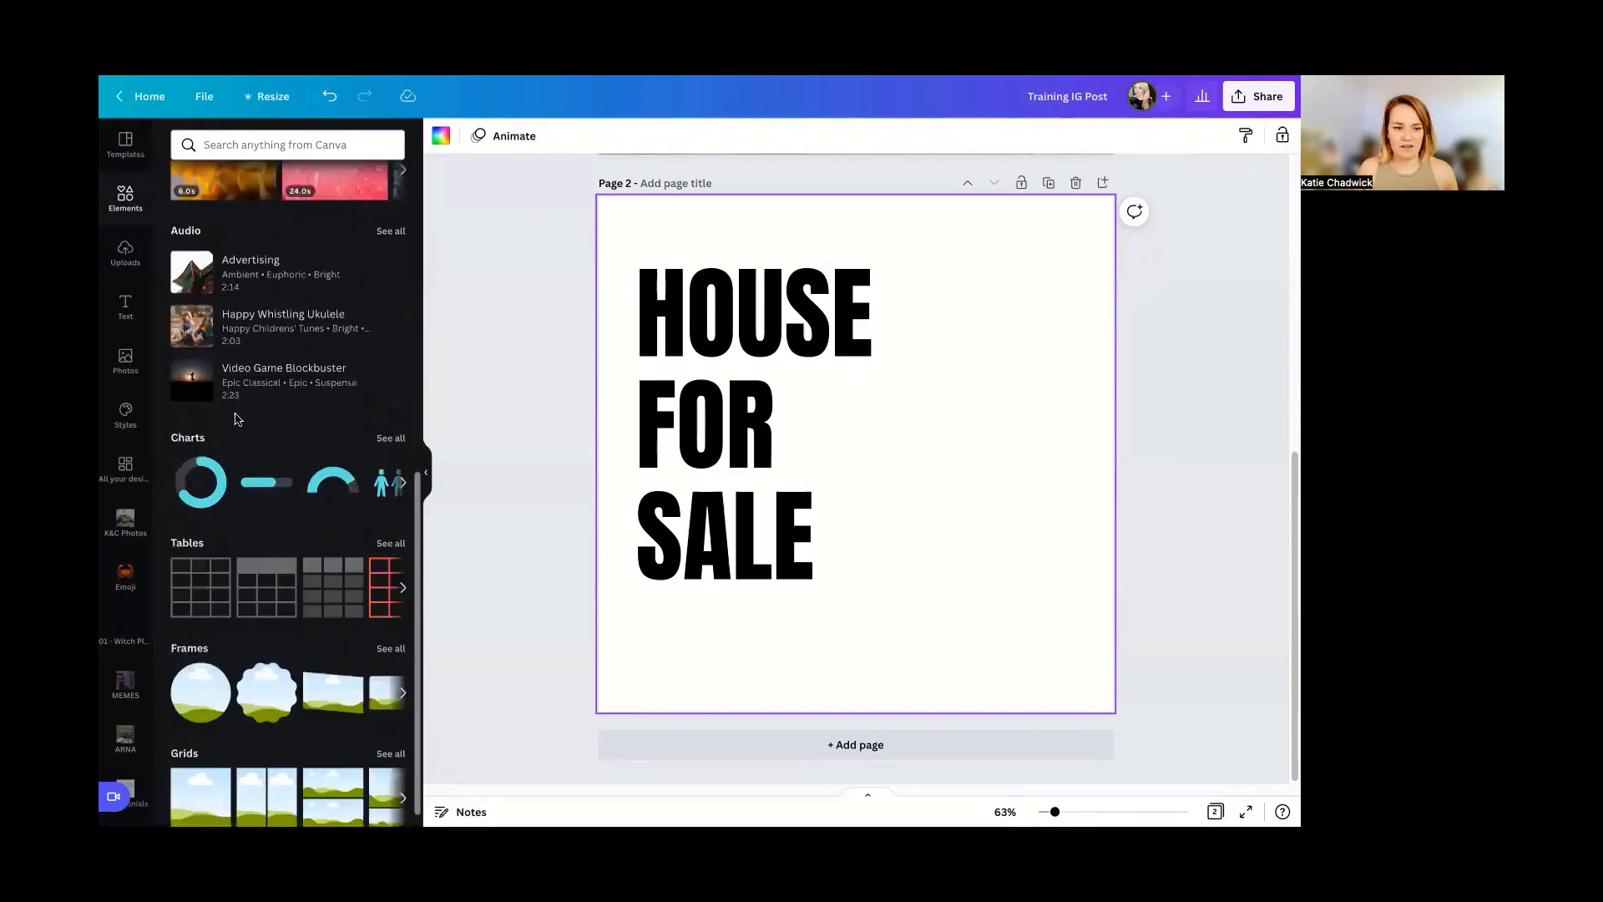
scroll(320, 474, "down", 2)
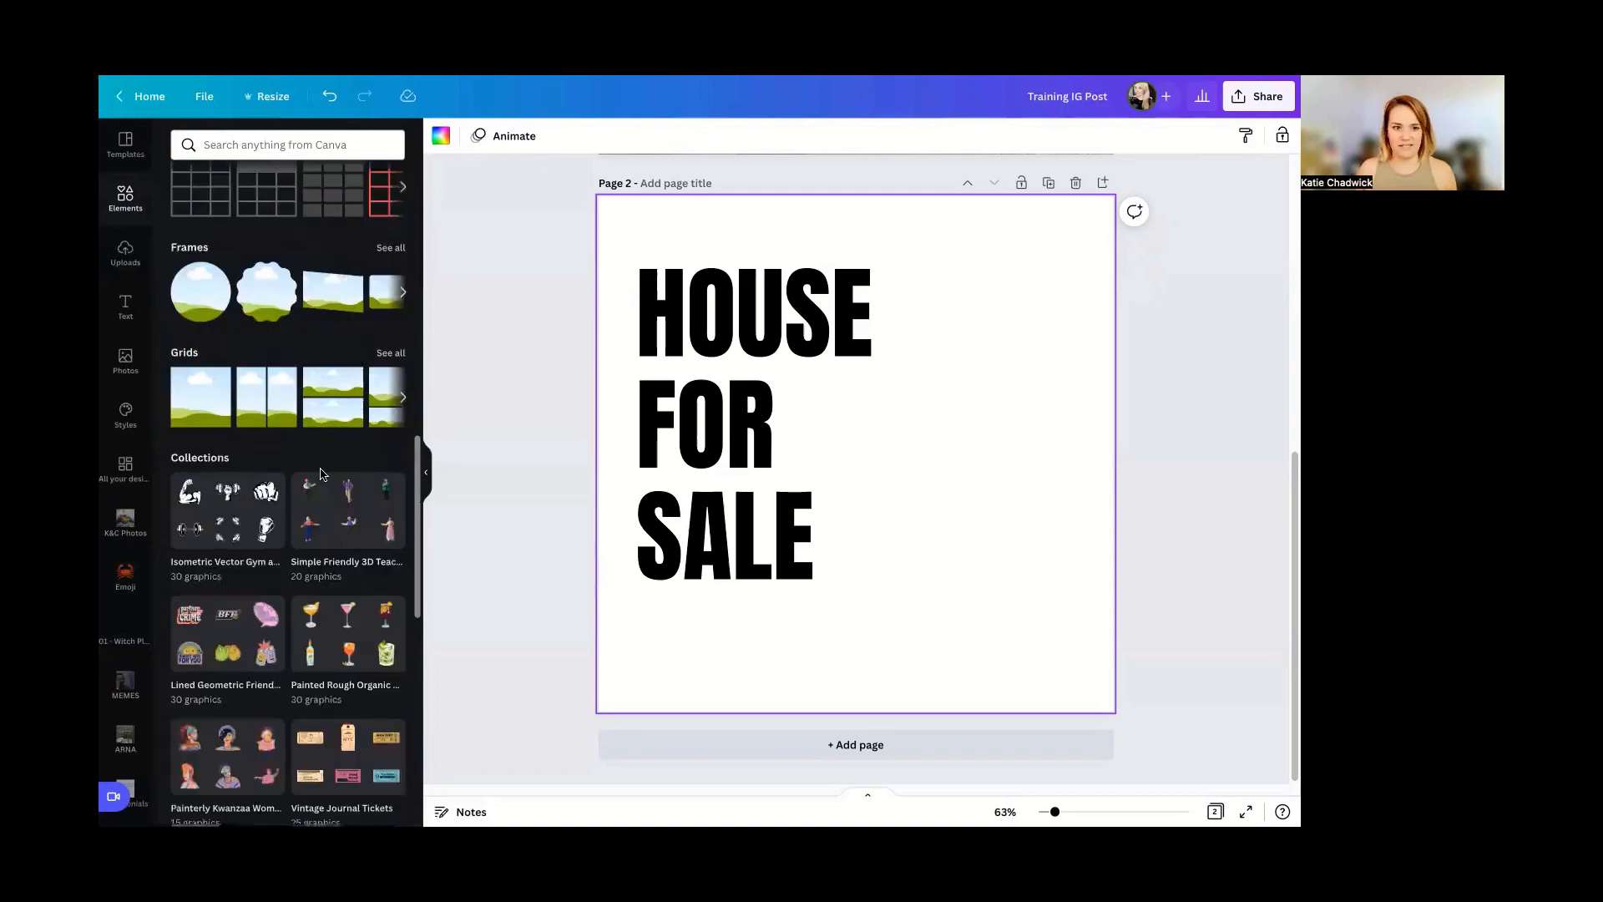
scroll(321, 473, "down", 3)
scroll(321, 475, "down", 1)
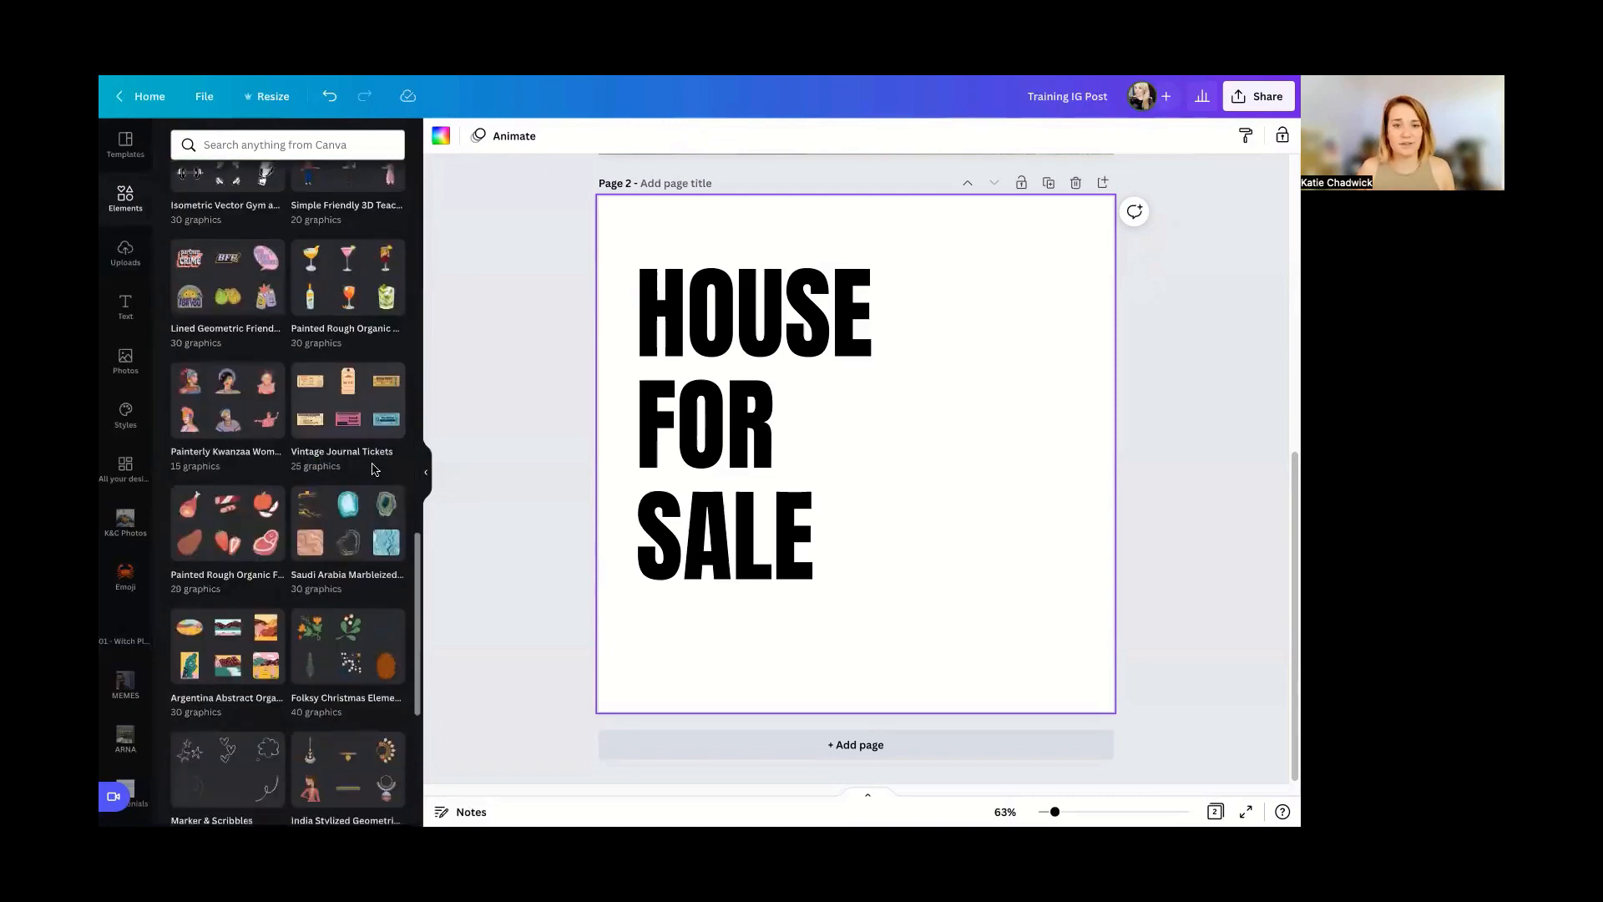
scroll(334, 376, "up", 15)
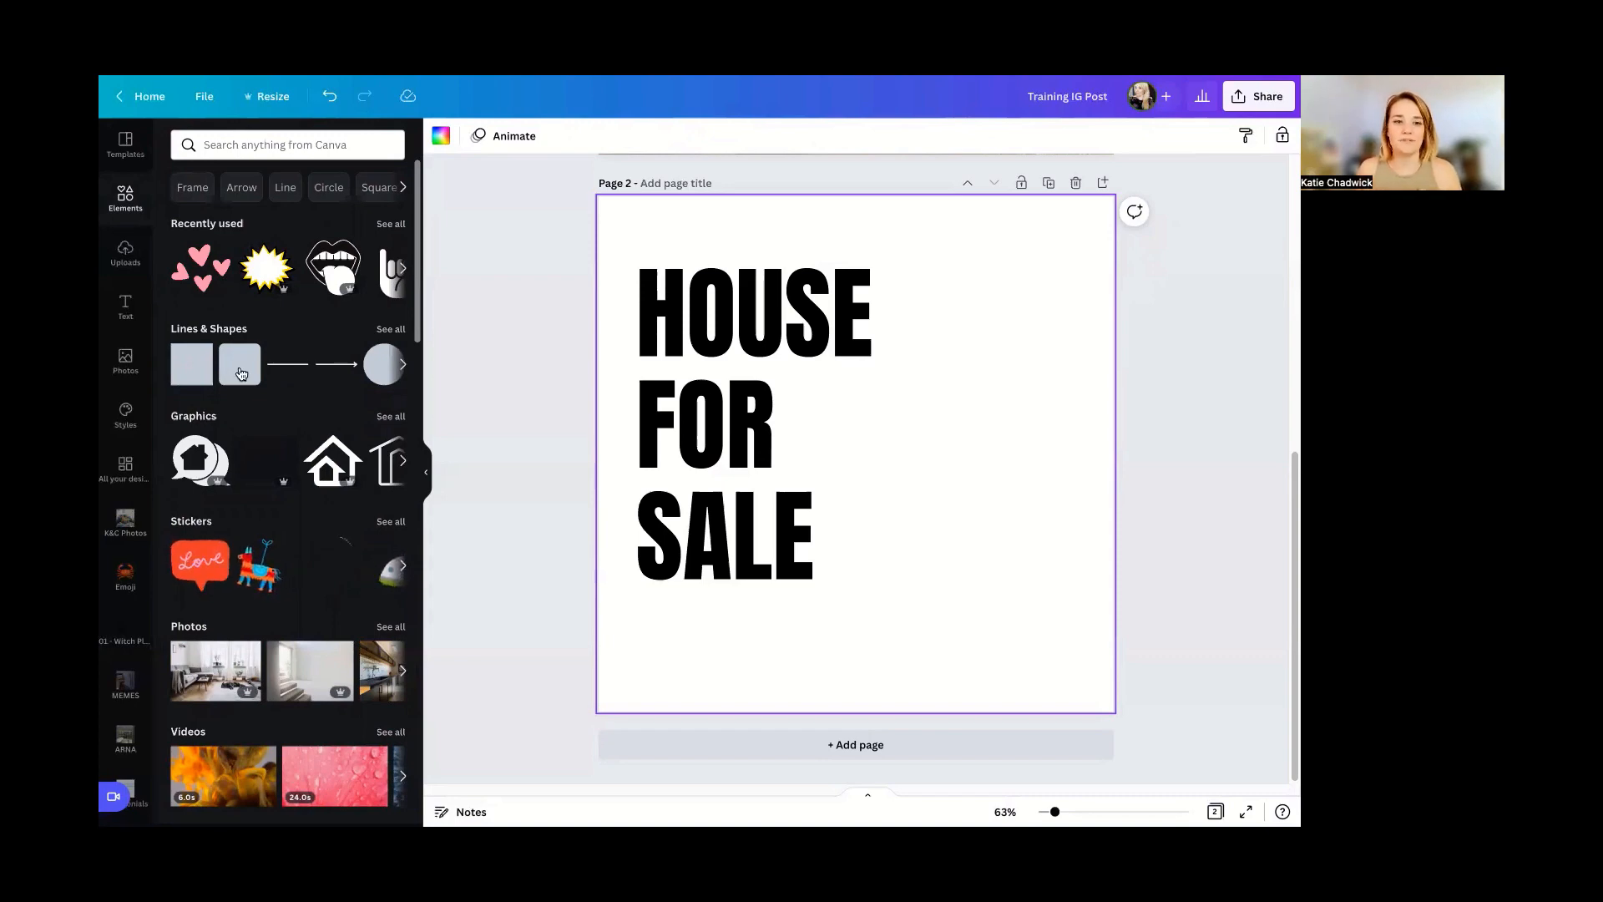
- Search the elements for "real estate" and review the photo, graphic, video and audio results before returning to all results
left_click(259, 145)
type("real estate")
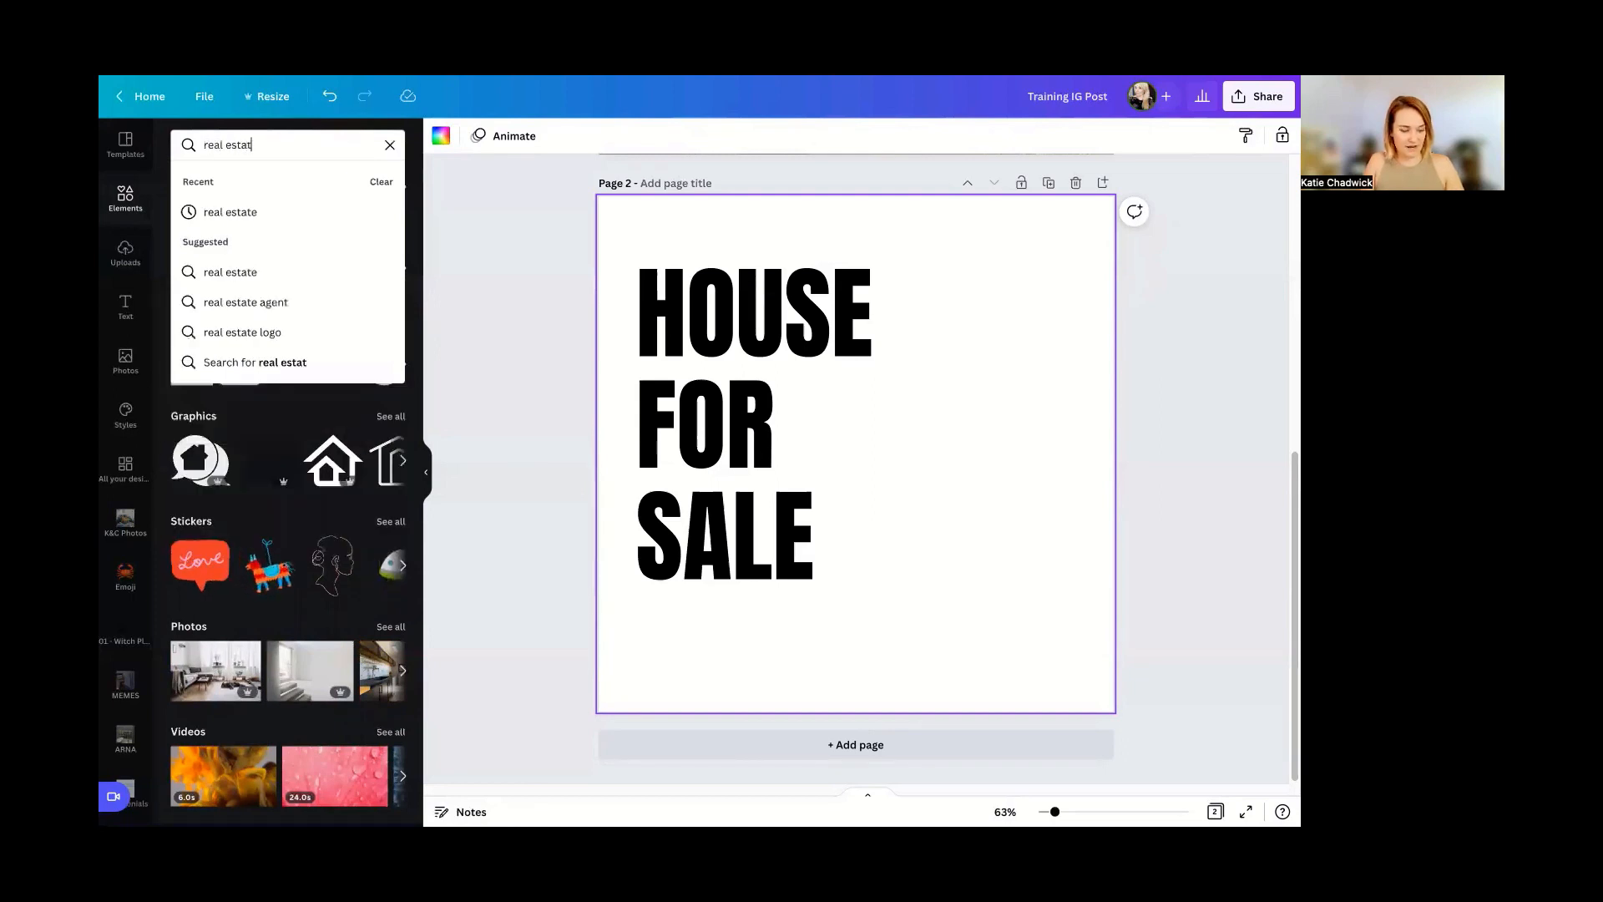
key("Return")
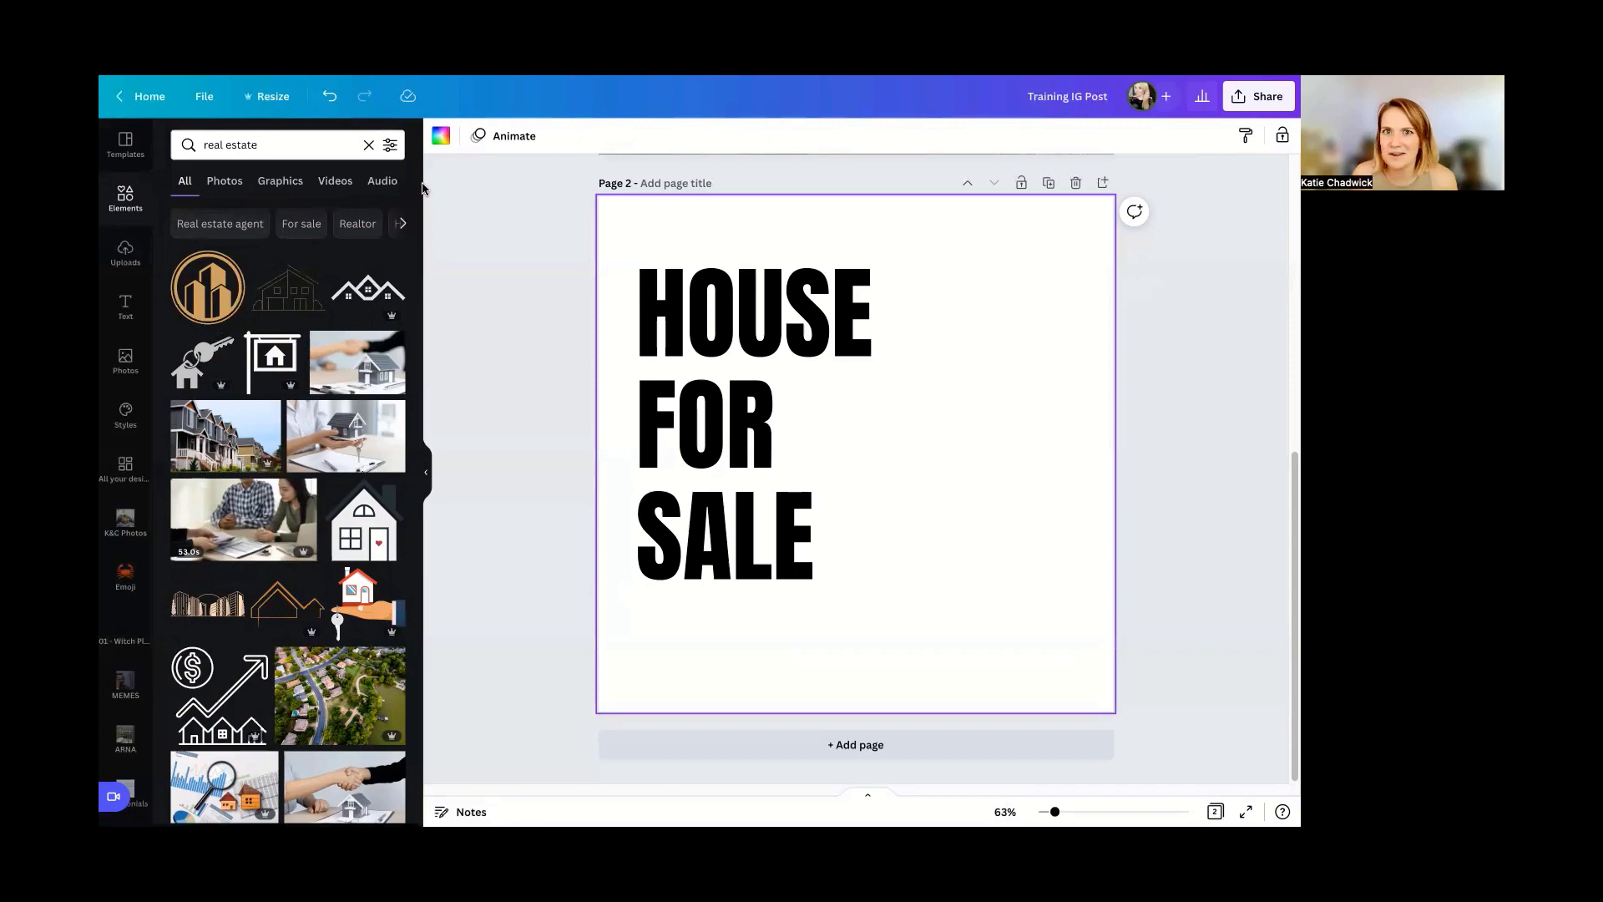
left_click(226, 185)
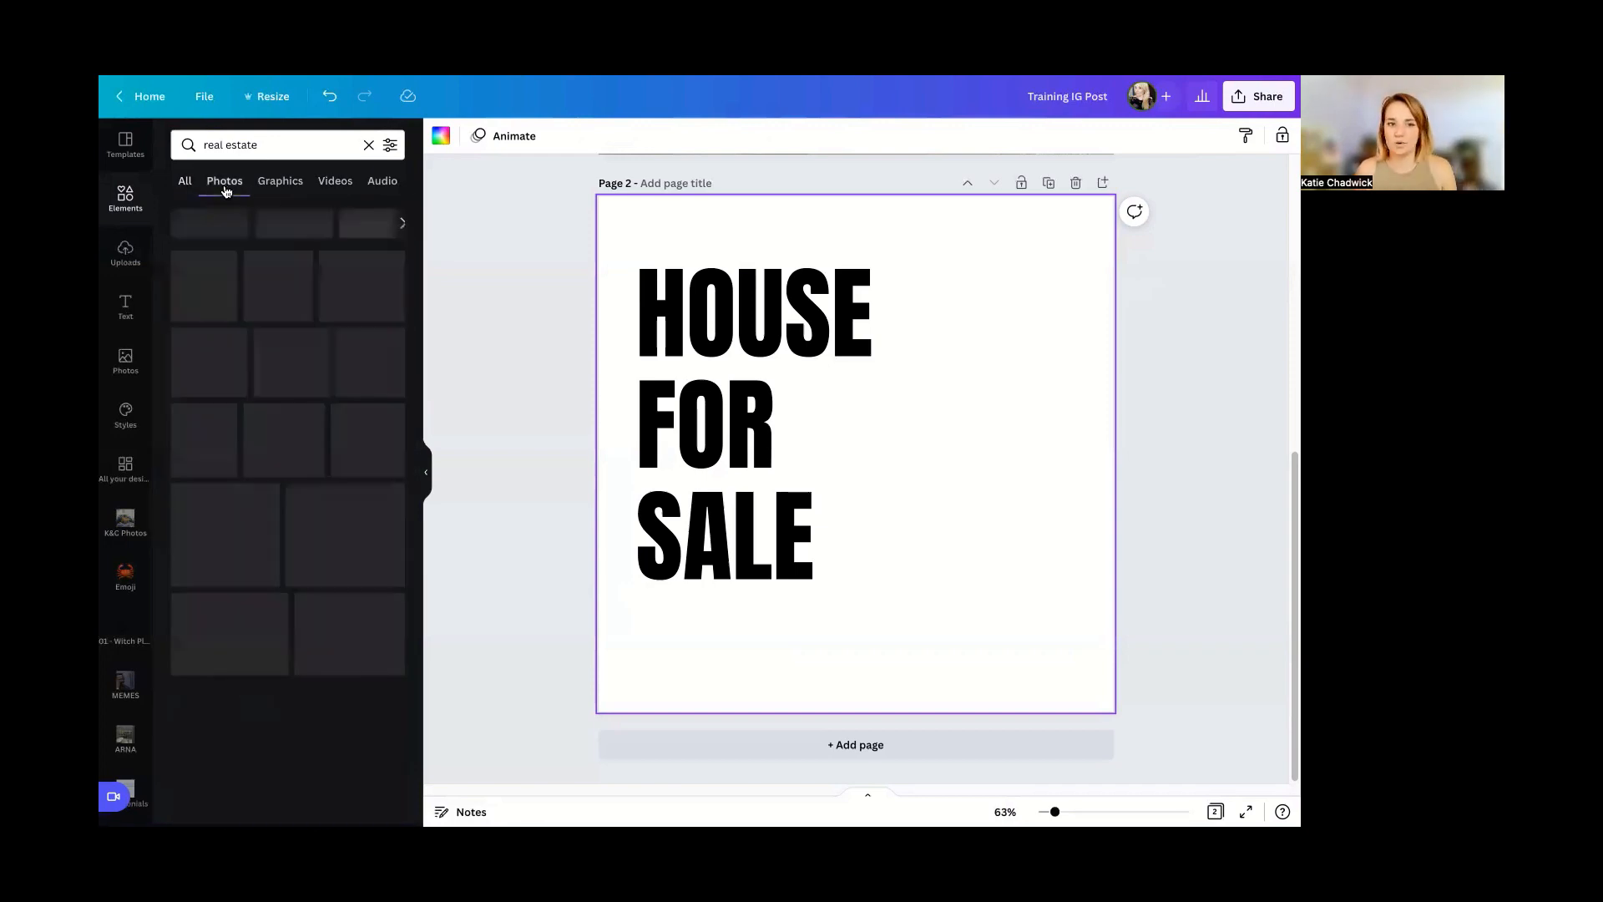
left_click(267, 185)
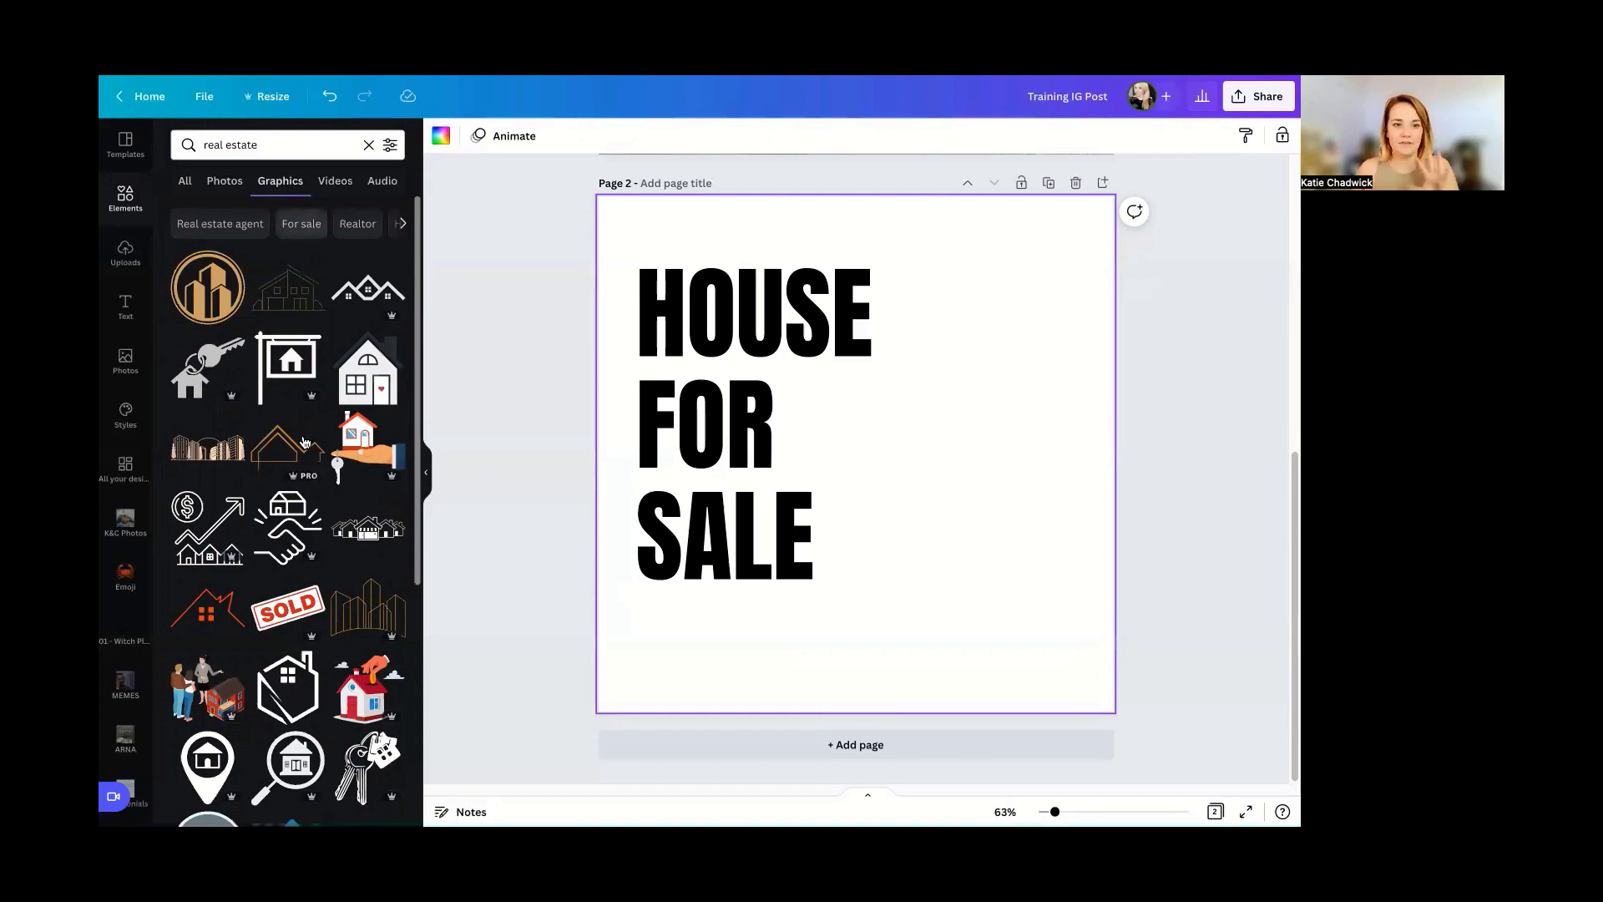
left_click(337, 182)
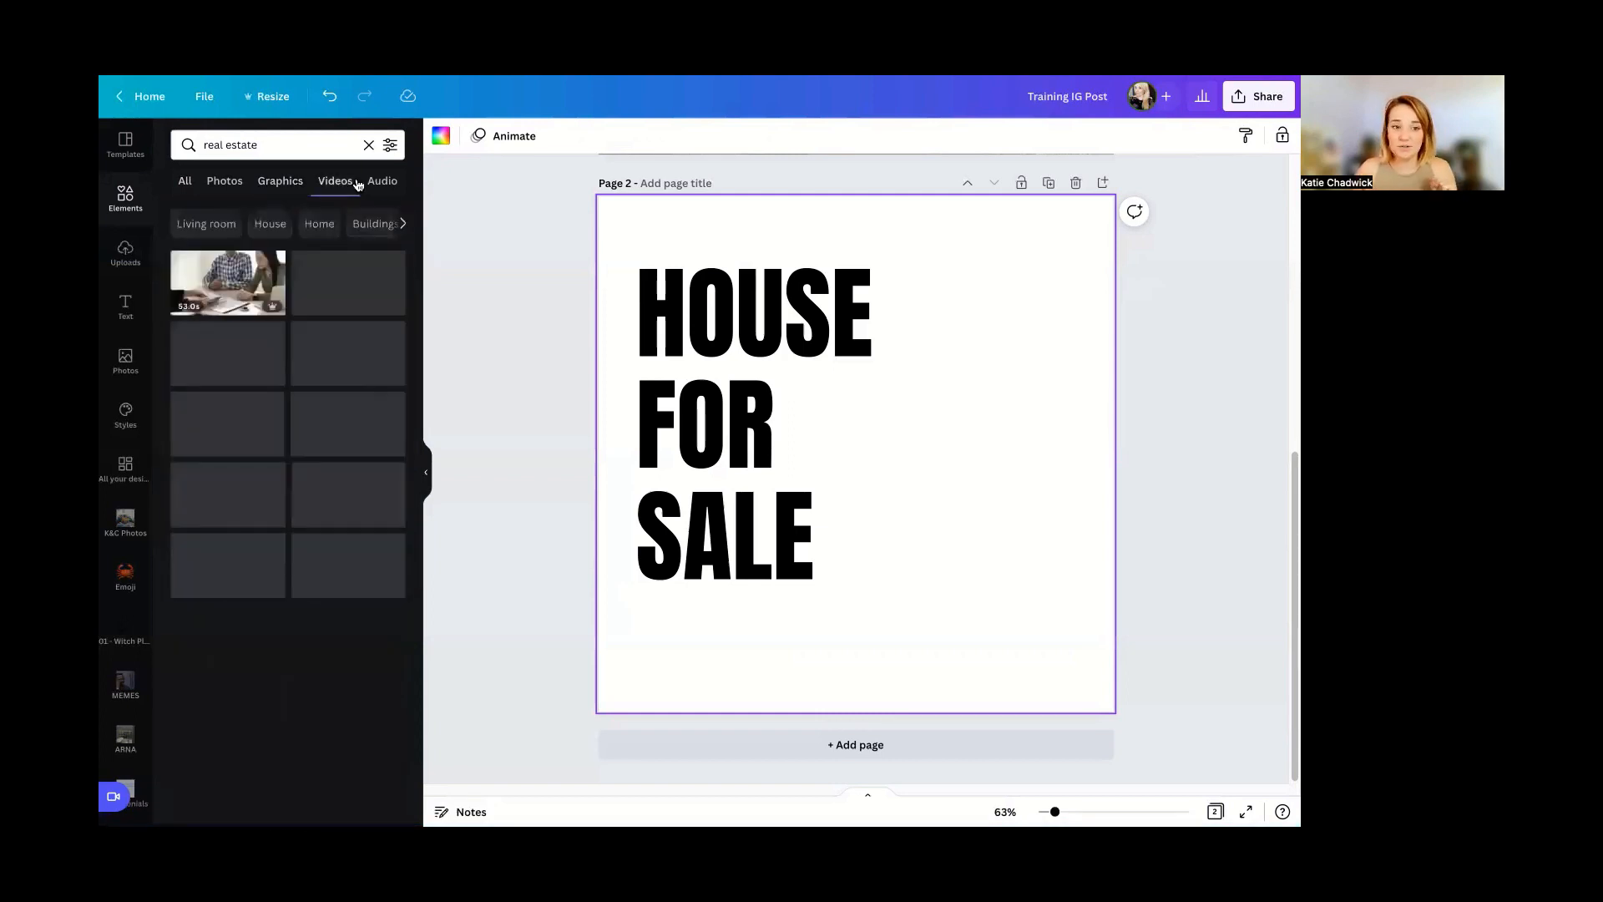
left_click(383, 184)
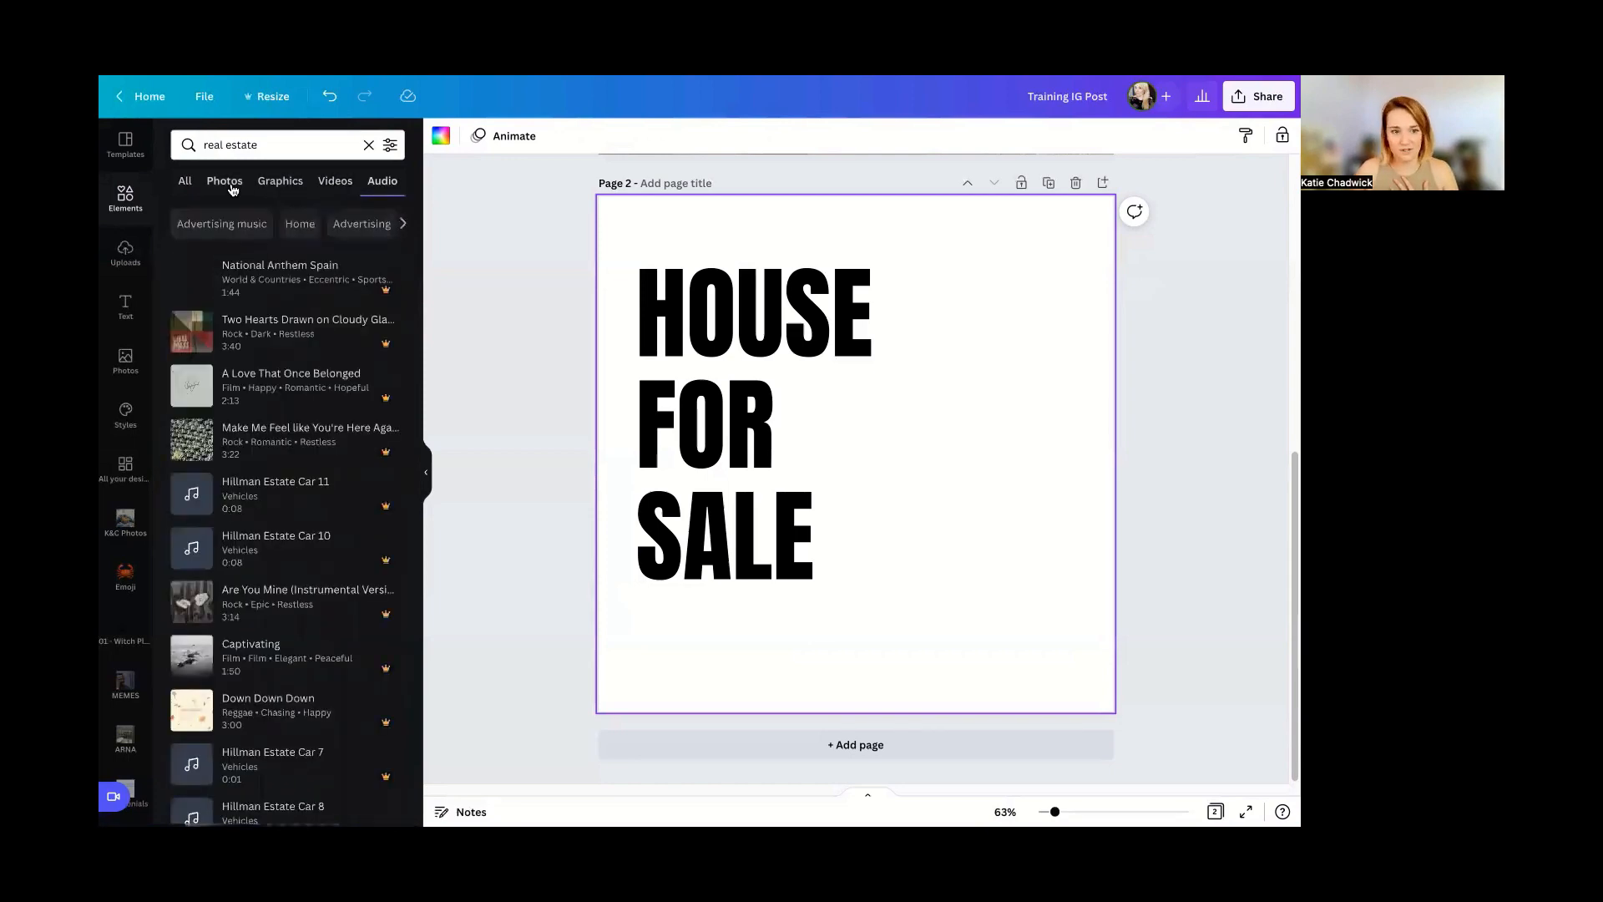
left_click(233, 184)
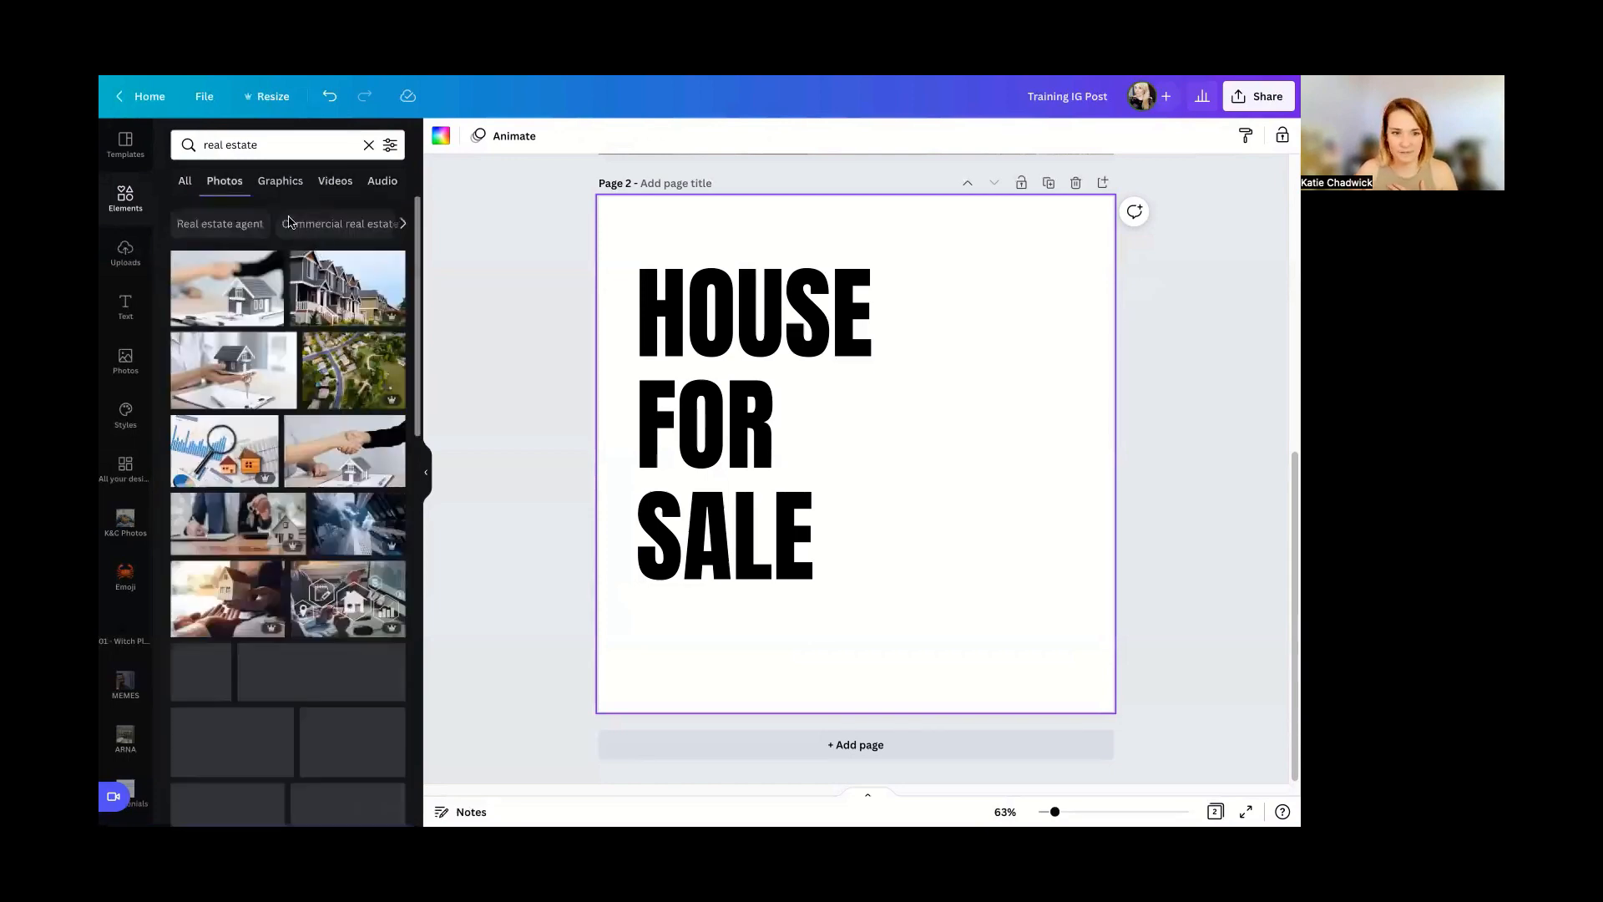
left_click(183, 185)
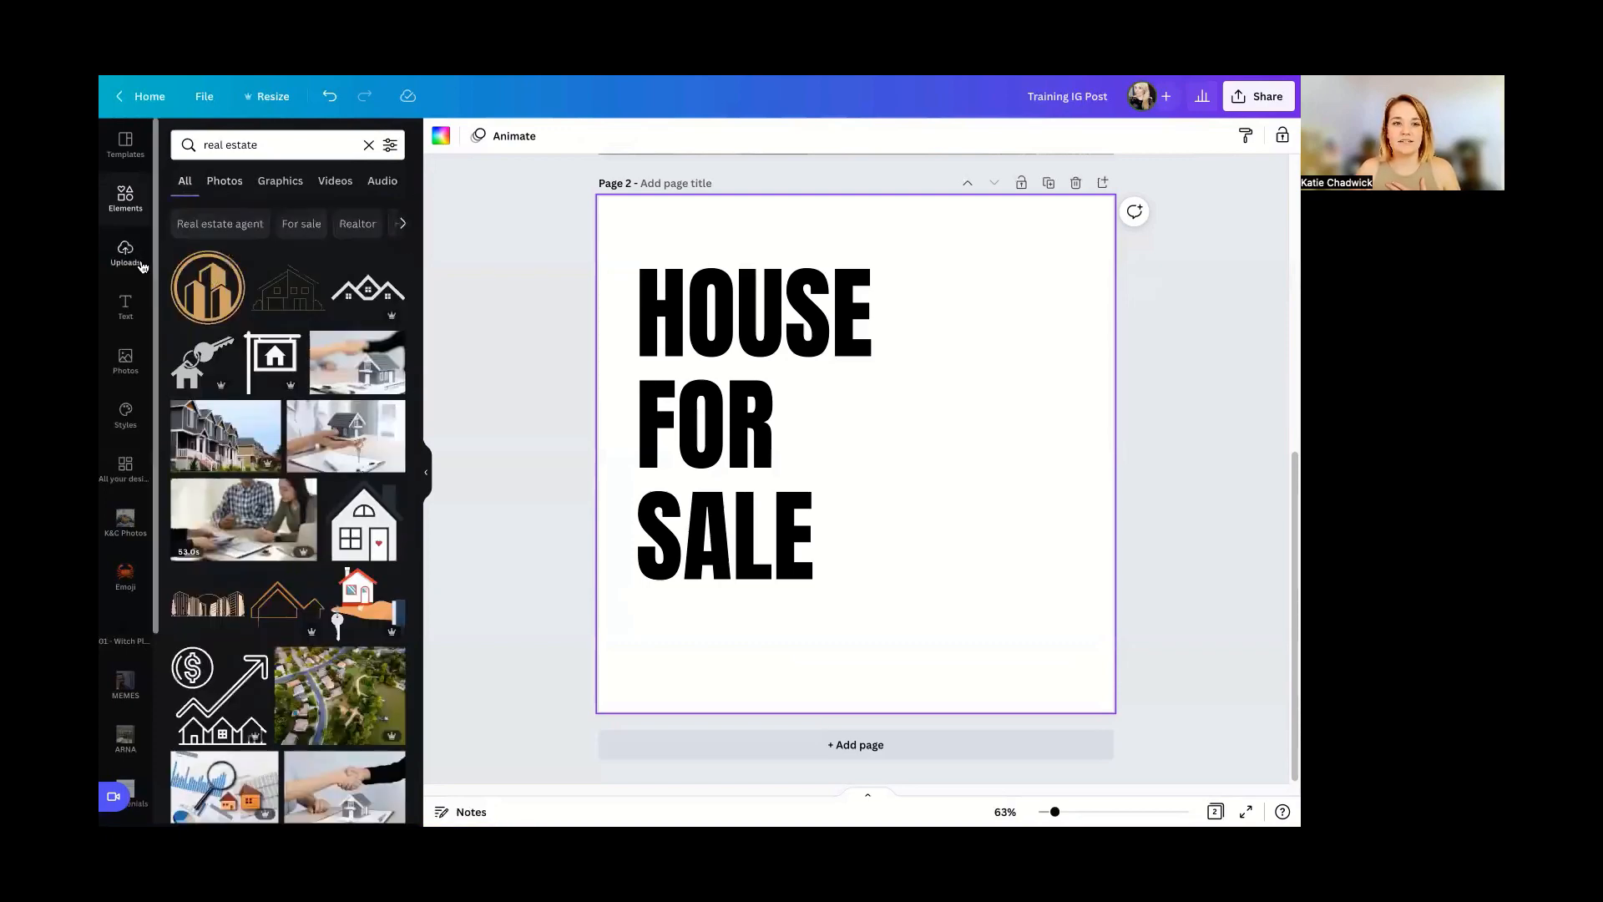
- Add the white house graphic with the heart door beside SALE on page 2, and recolor its dark roof and outlines coral
left_click(364, 525)
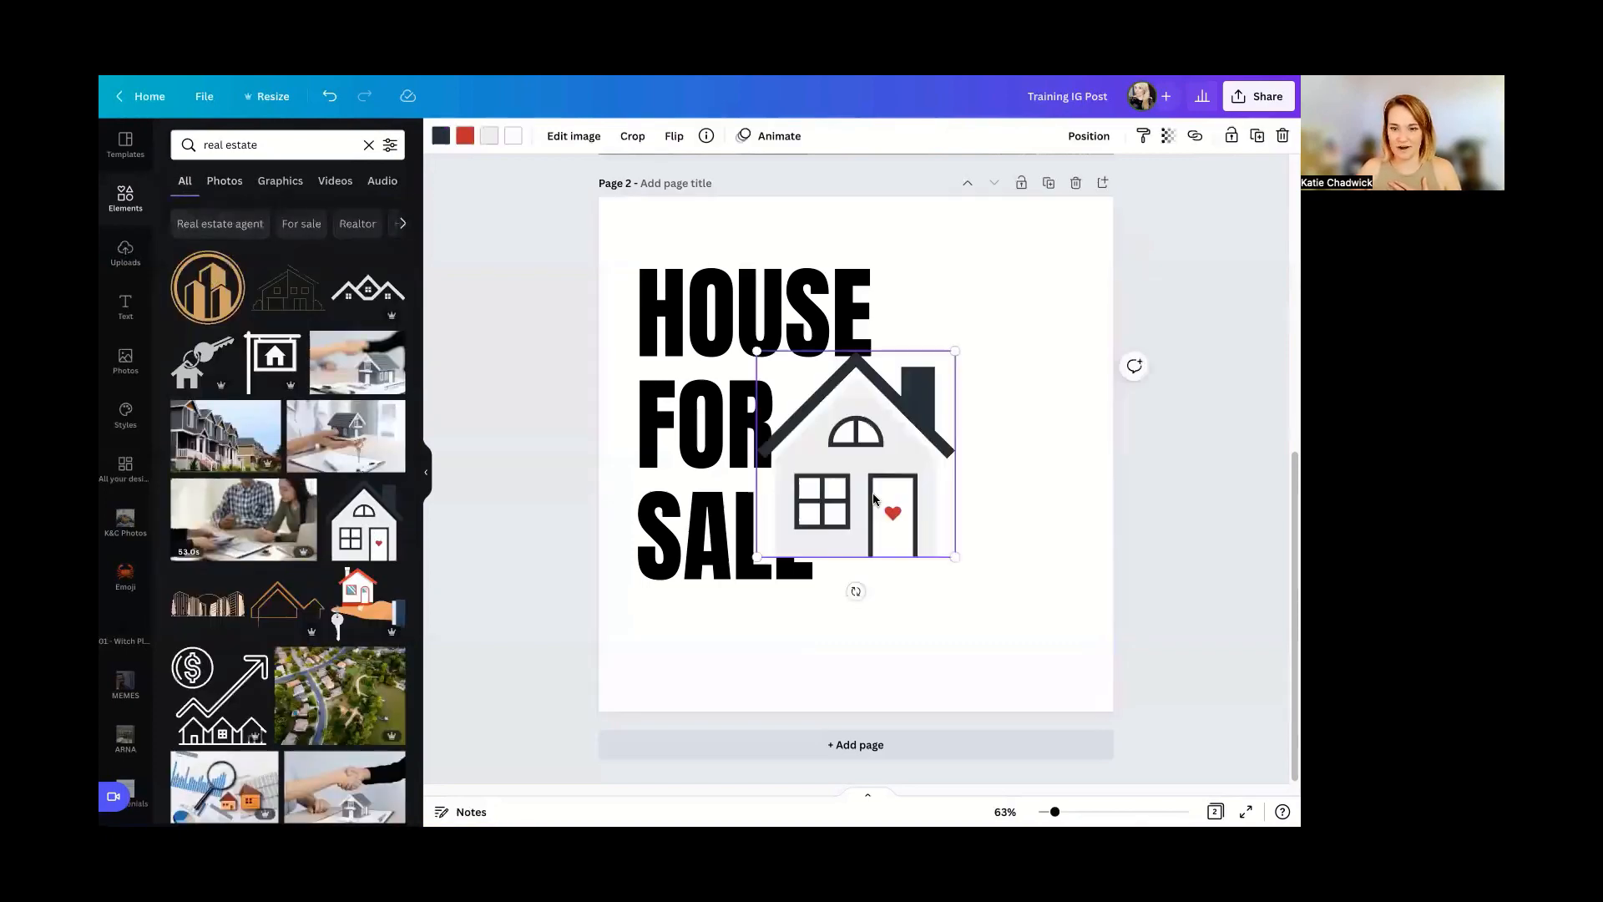
left_click_drag(874, 499, 975, 601)
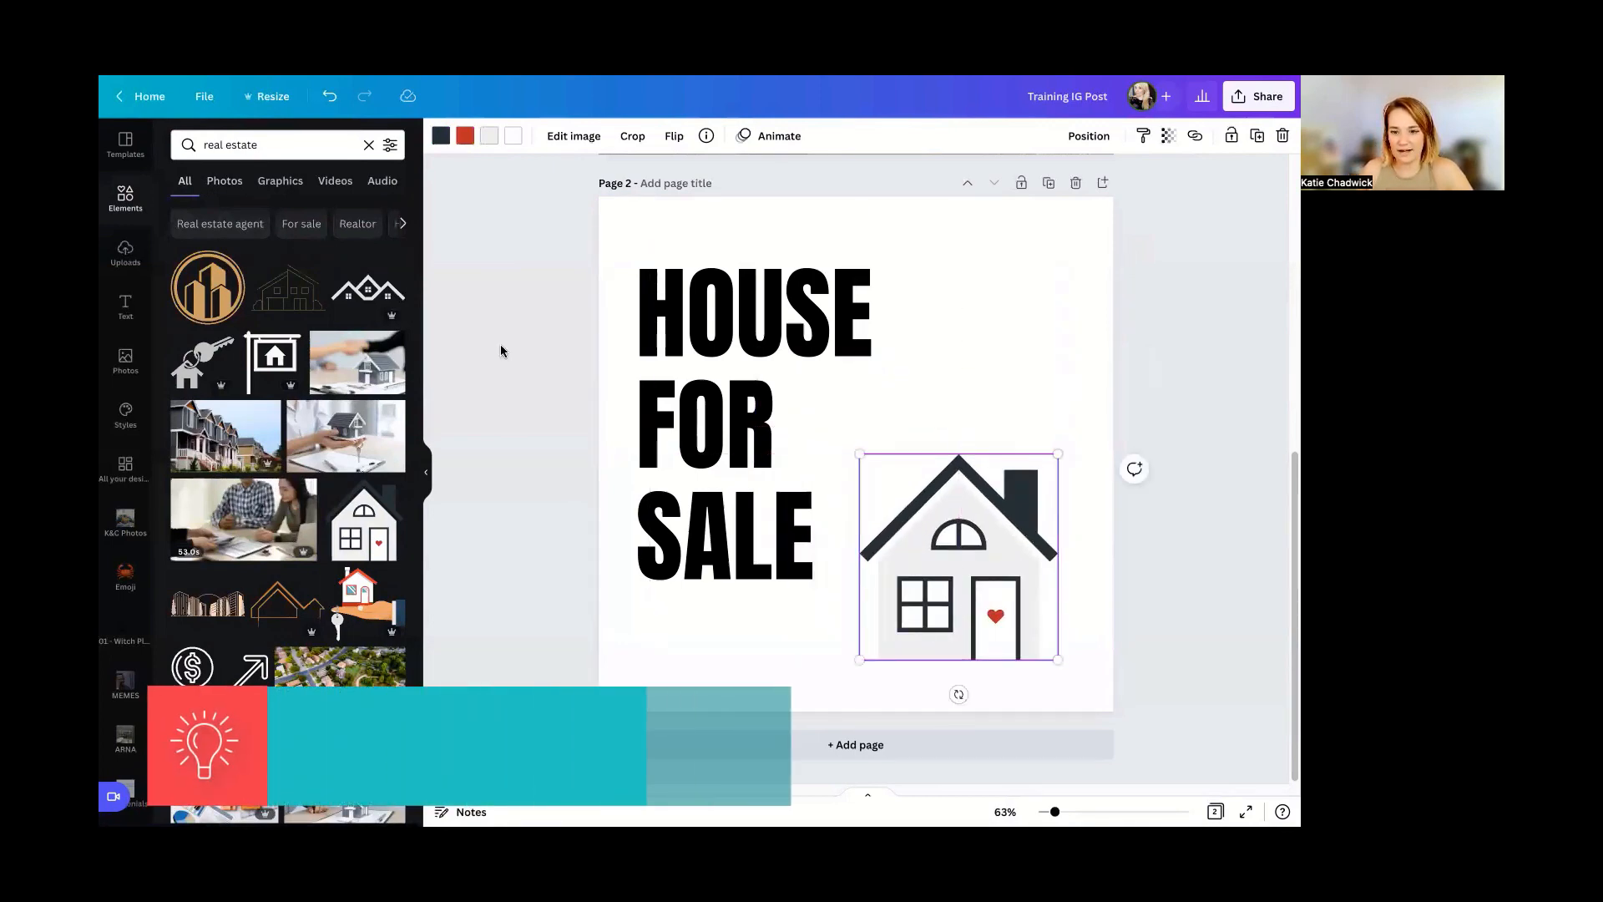
left_click(442, 138)
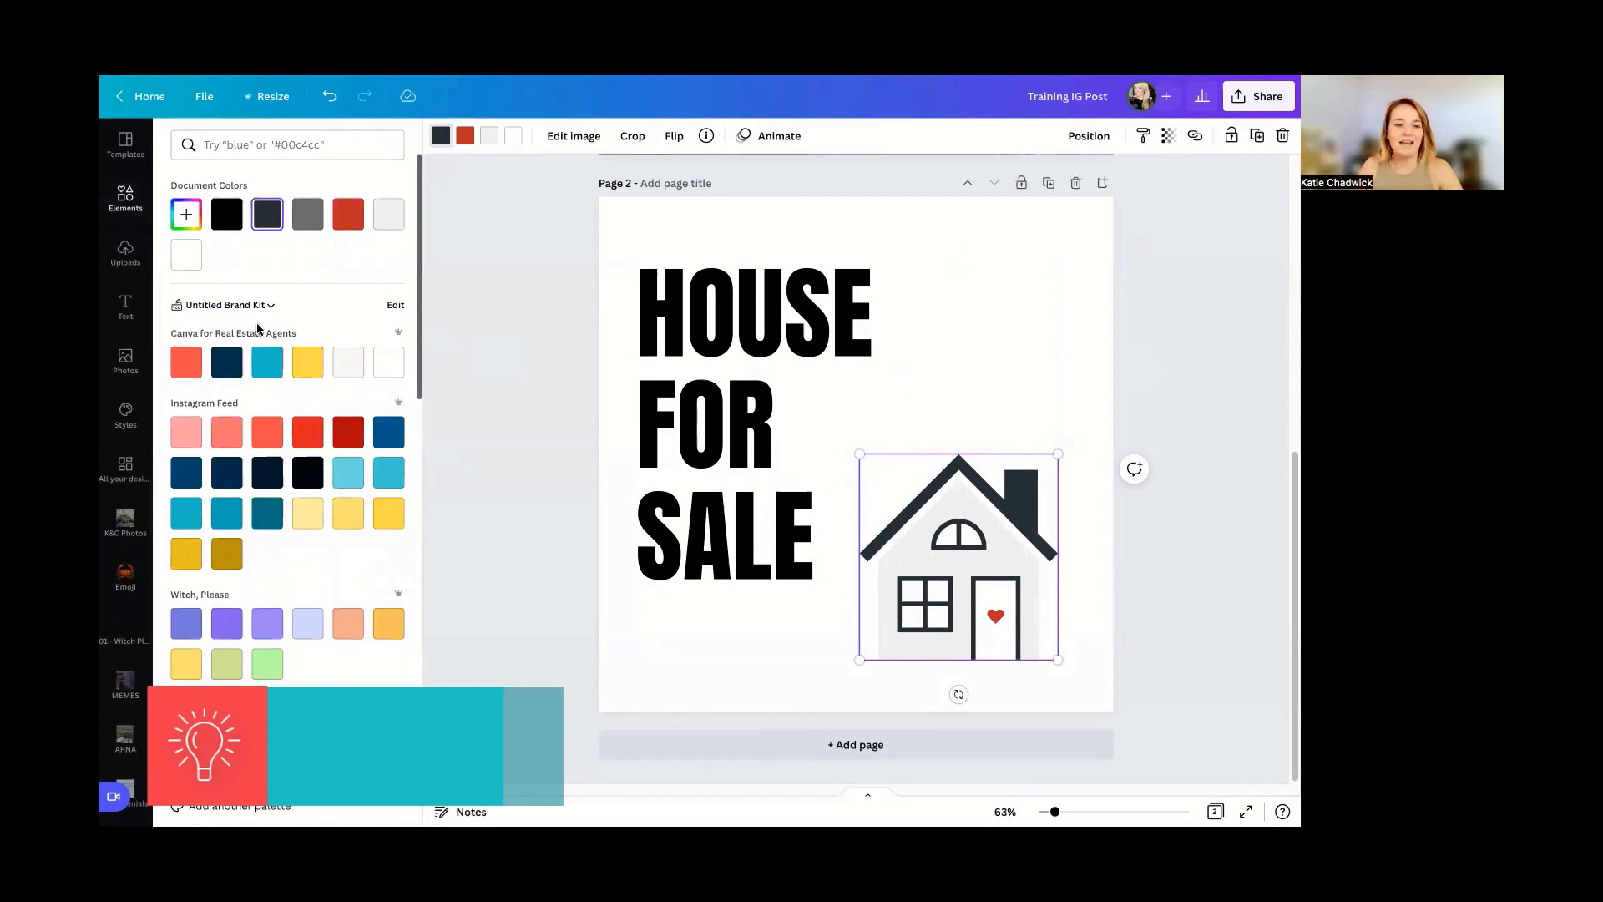
left_click(187, 364)
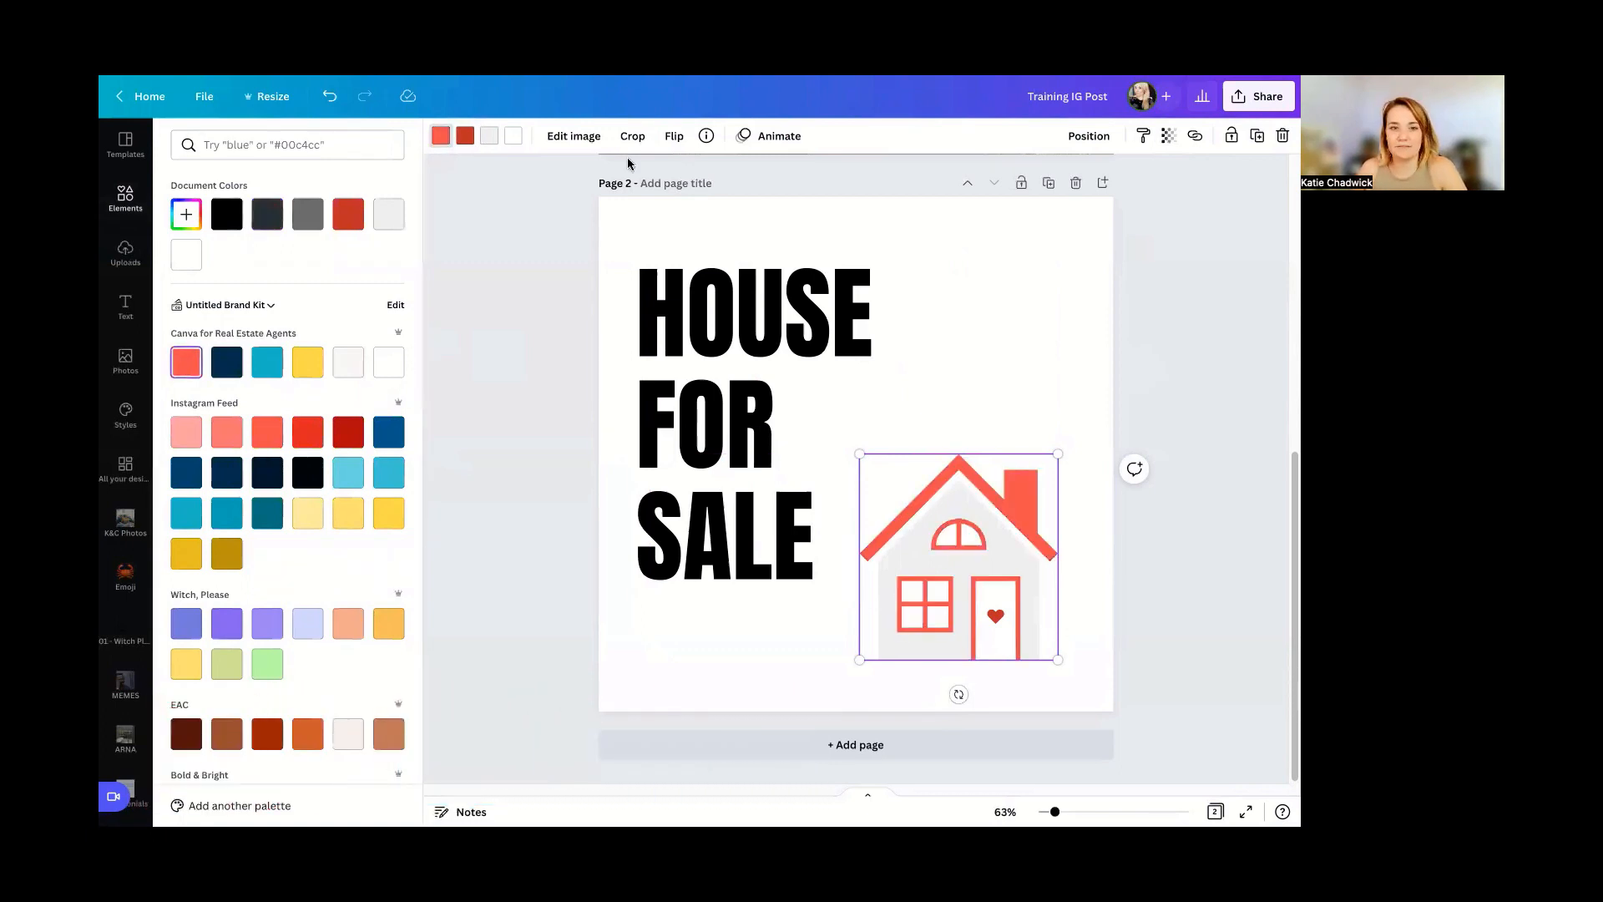
- Try off-white and yellow on the house's door heart, and set it to teal from the Canva for Real Estate Agents palette
left_click(465, 135)
left_click(350, 361)
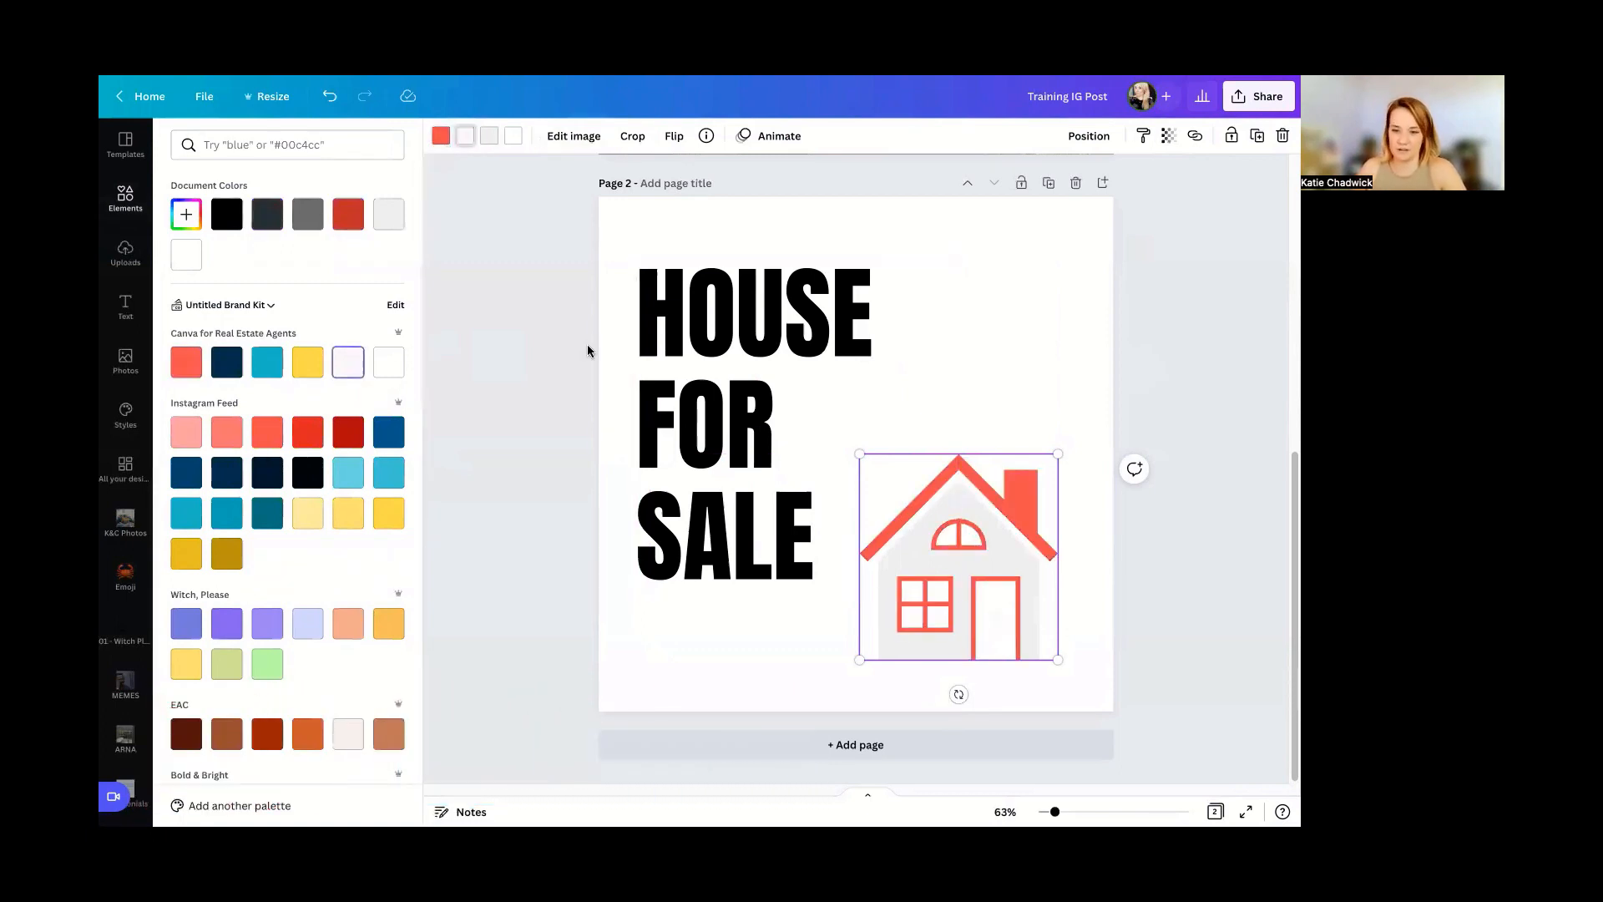
left_click(307, 362)
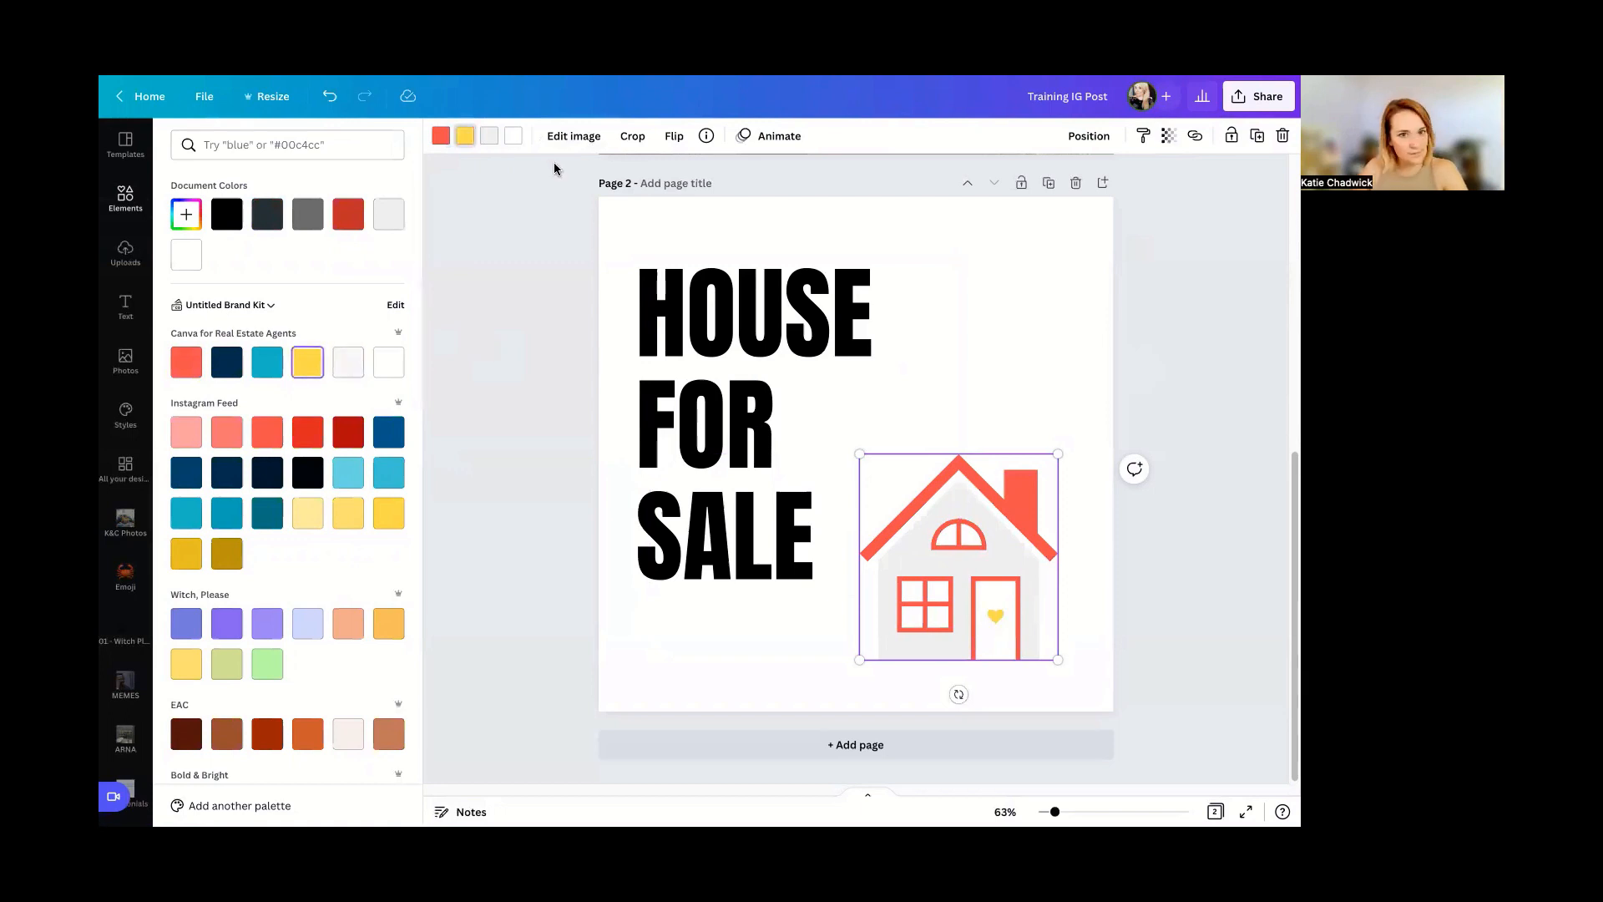
left_click(498, 143)
left_click(465, 135)
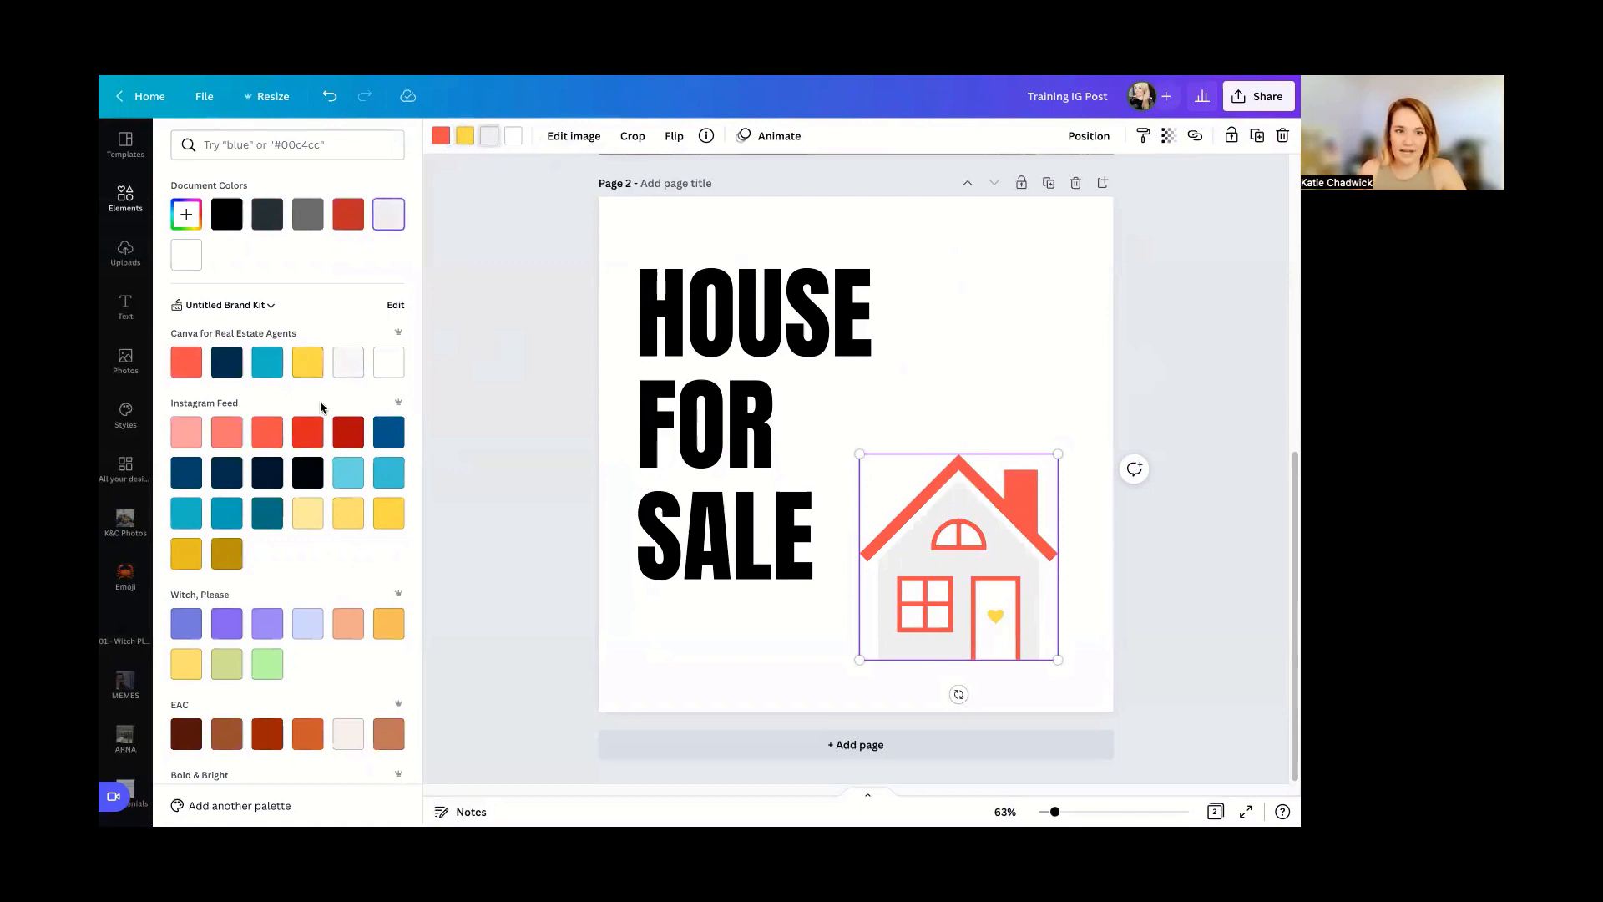
left_click(267, 361)
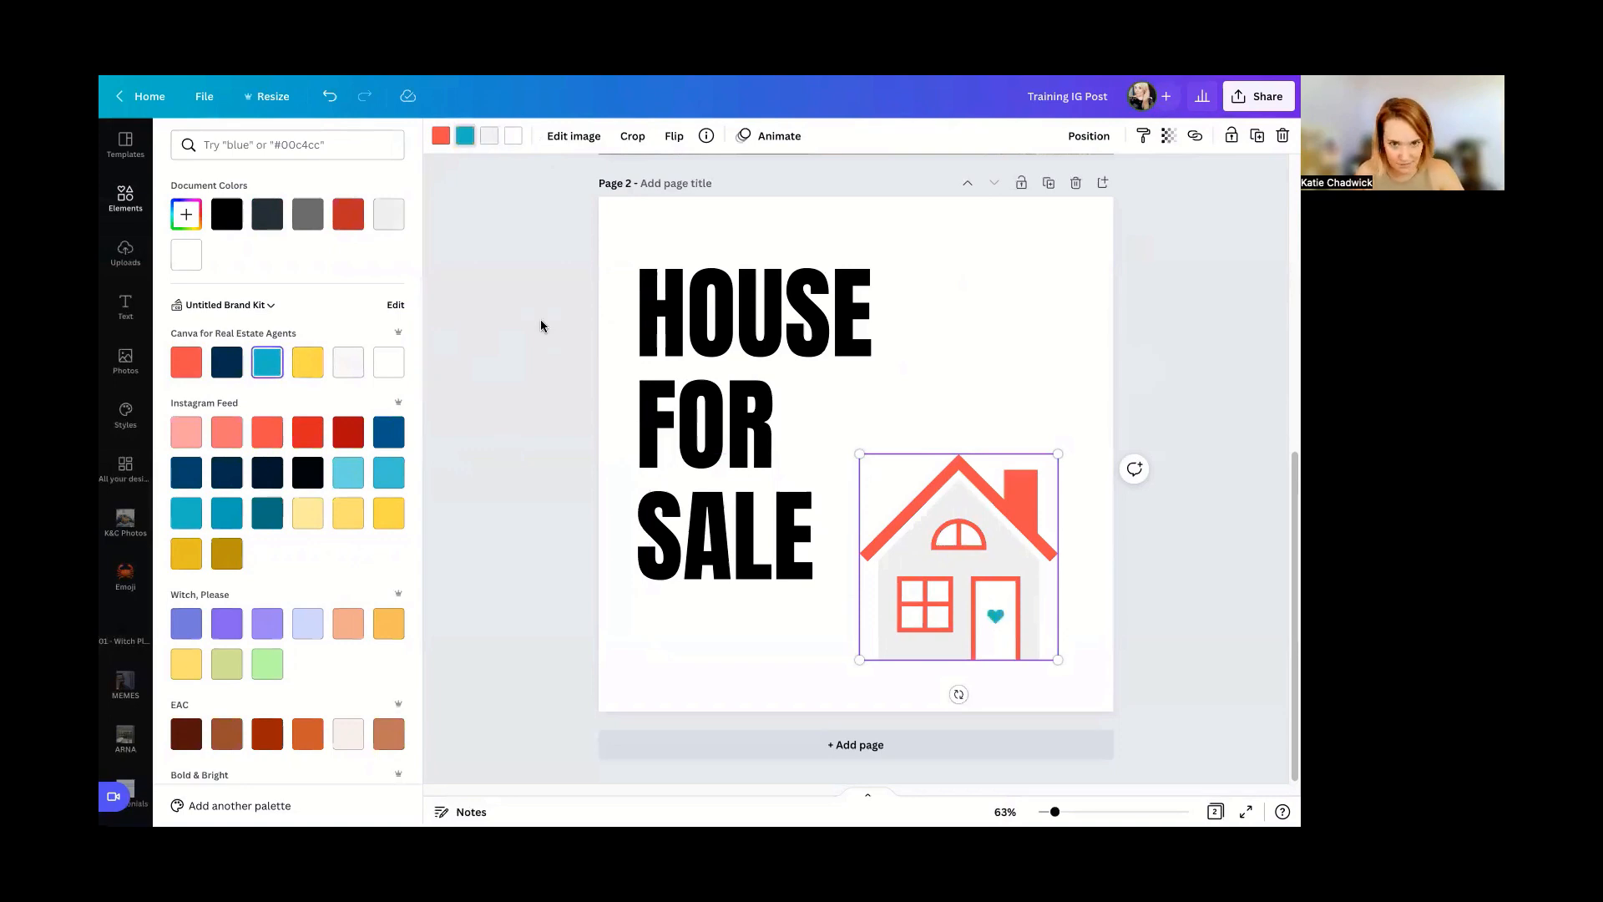
key("Escape")
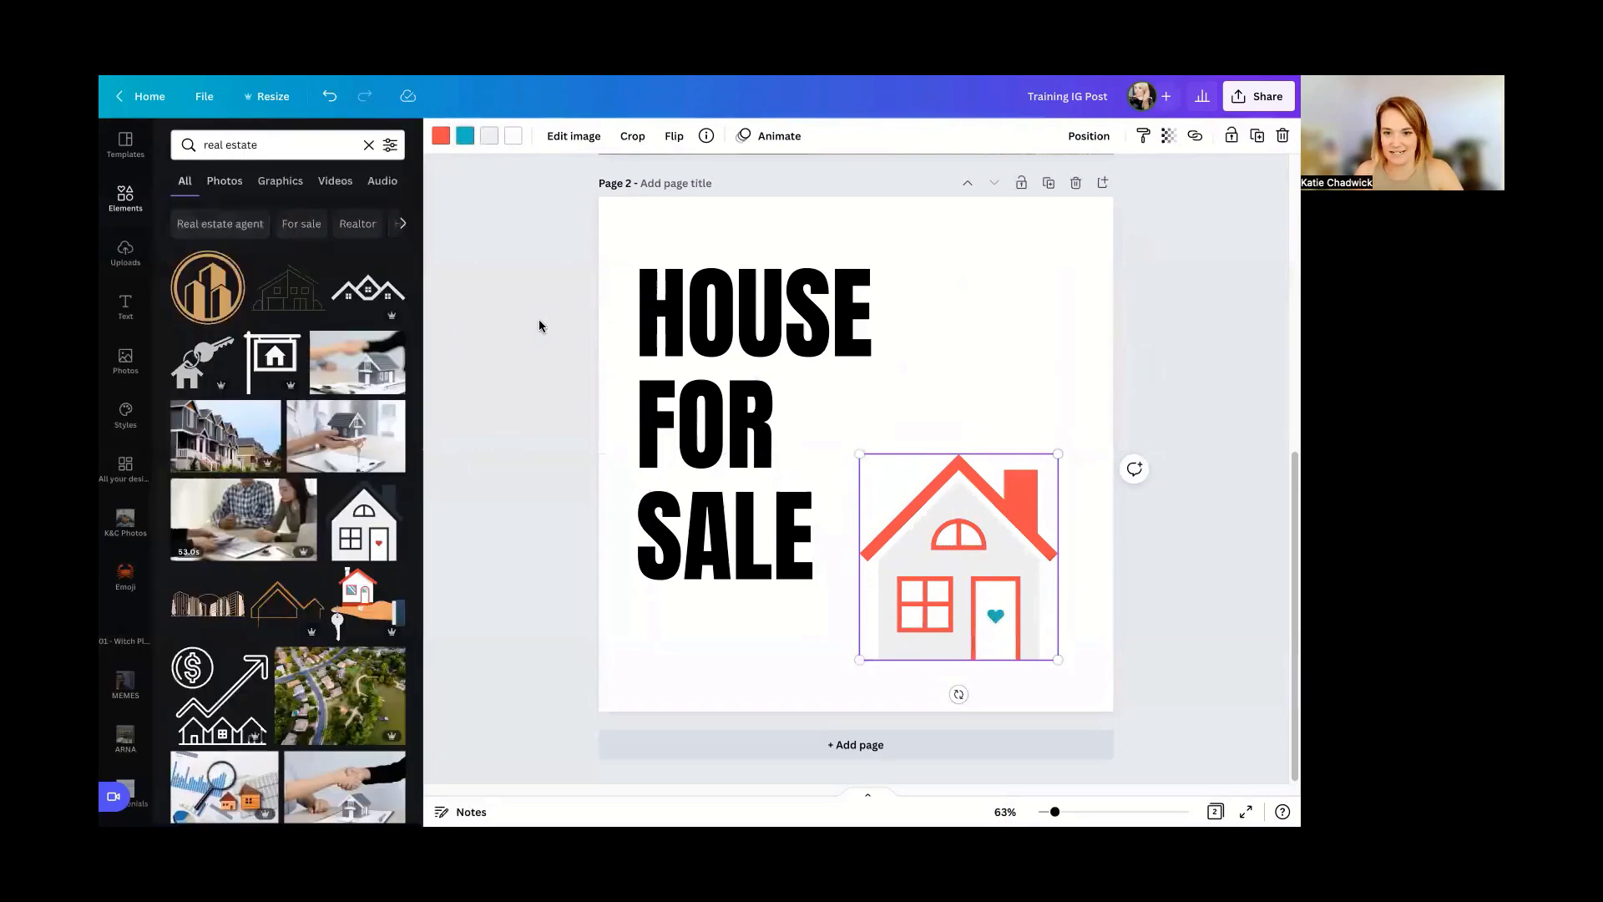
left_click(1052, 368)
left_click(1017, 650)
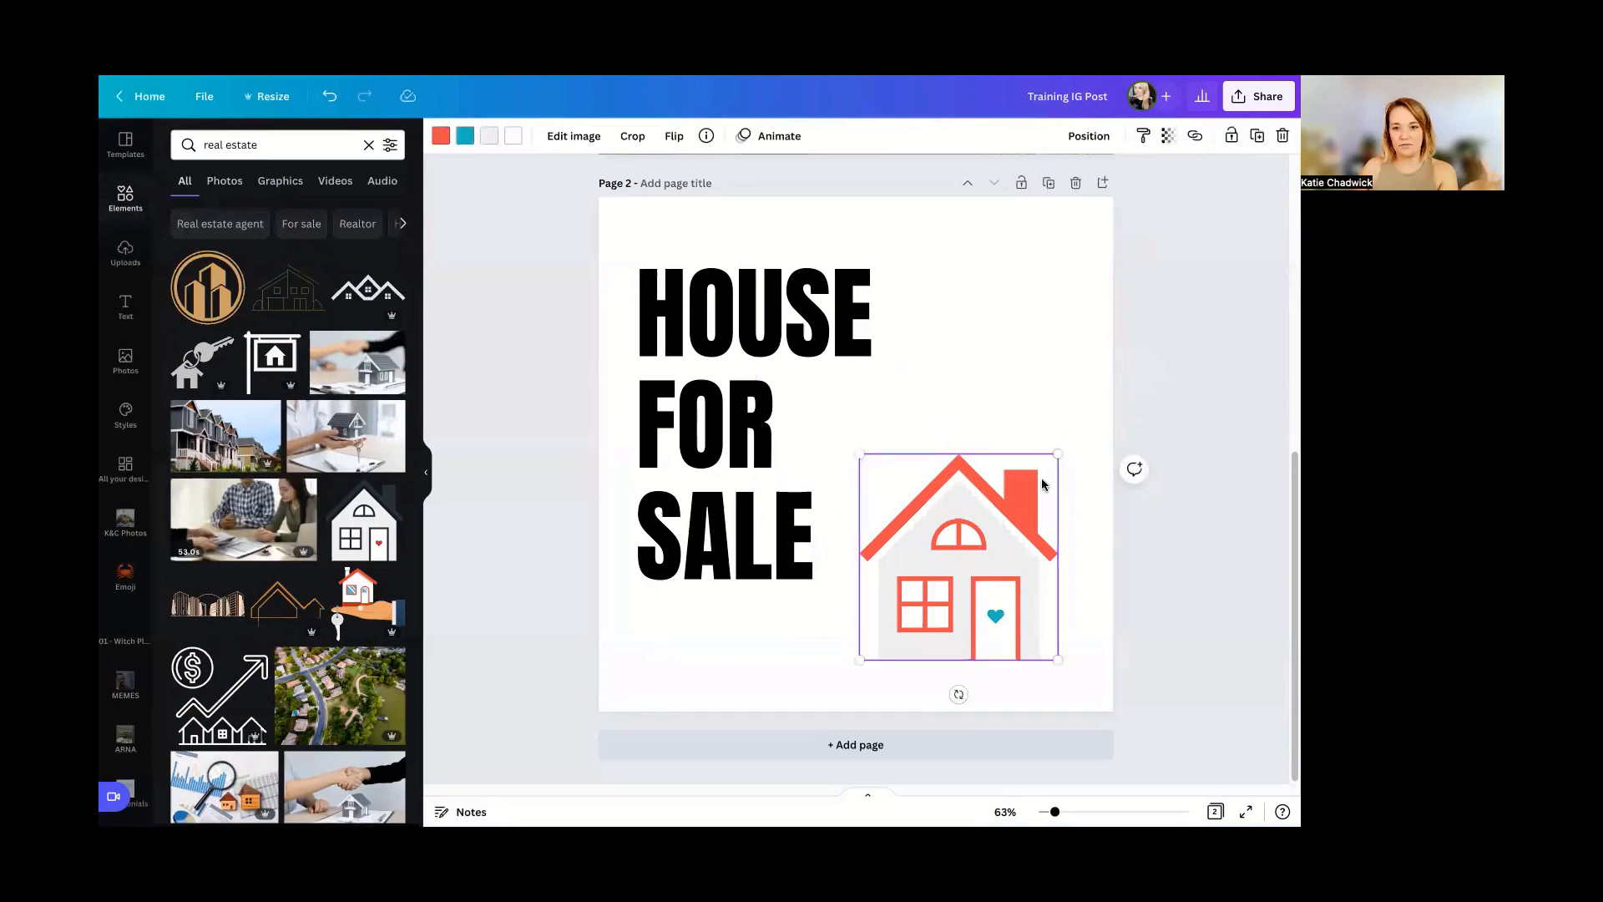
left_click(1050, 356)
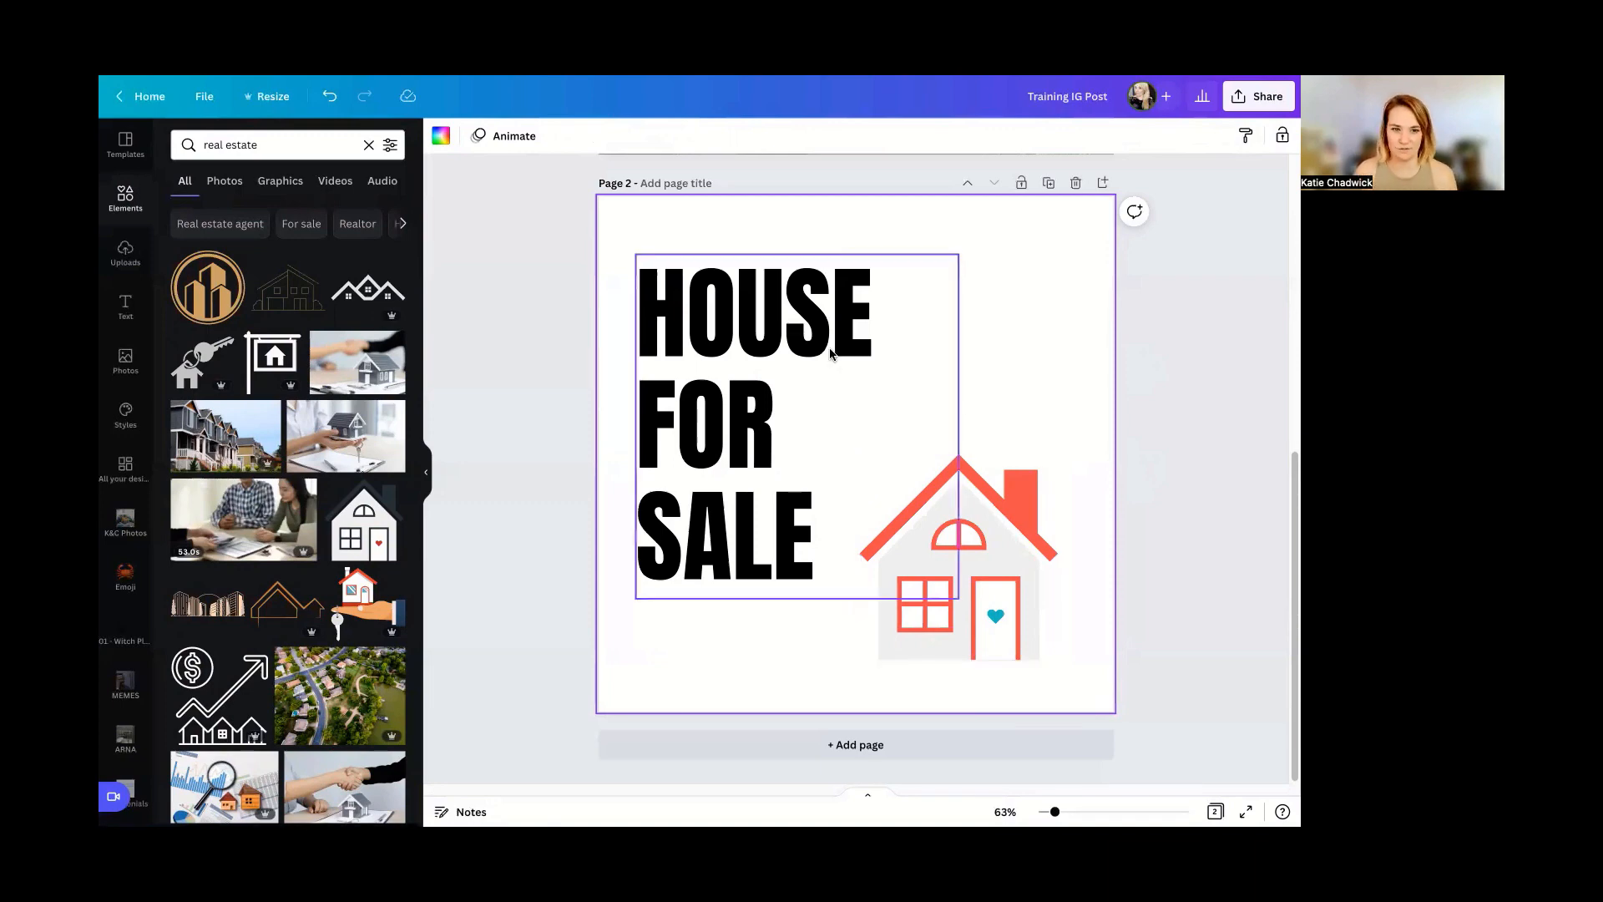
- Move the HOUSE FOR SALE text slightly down on page 2, keeping its horizontal alignment
left_click(950, 386)
left_click_drag(951, 385, 1030, 422)
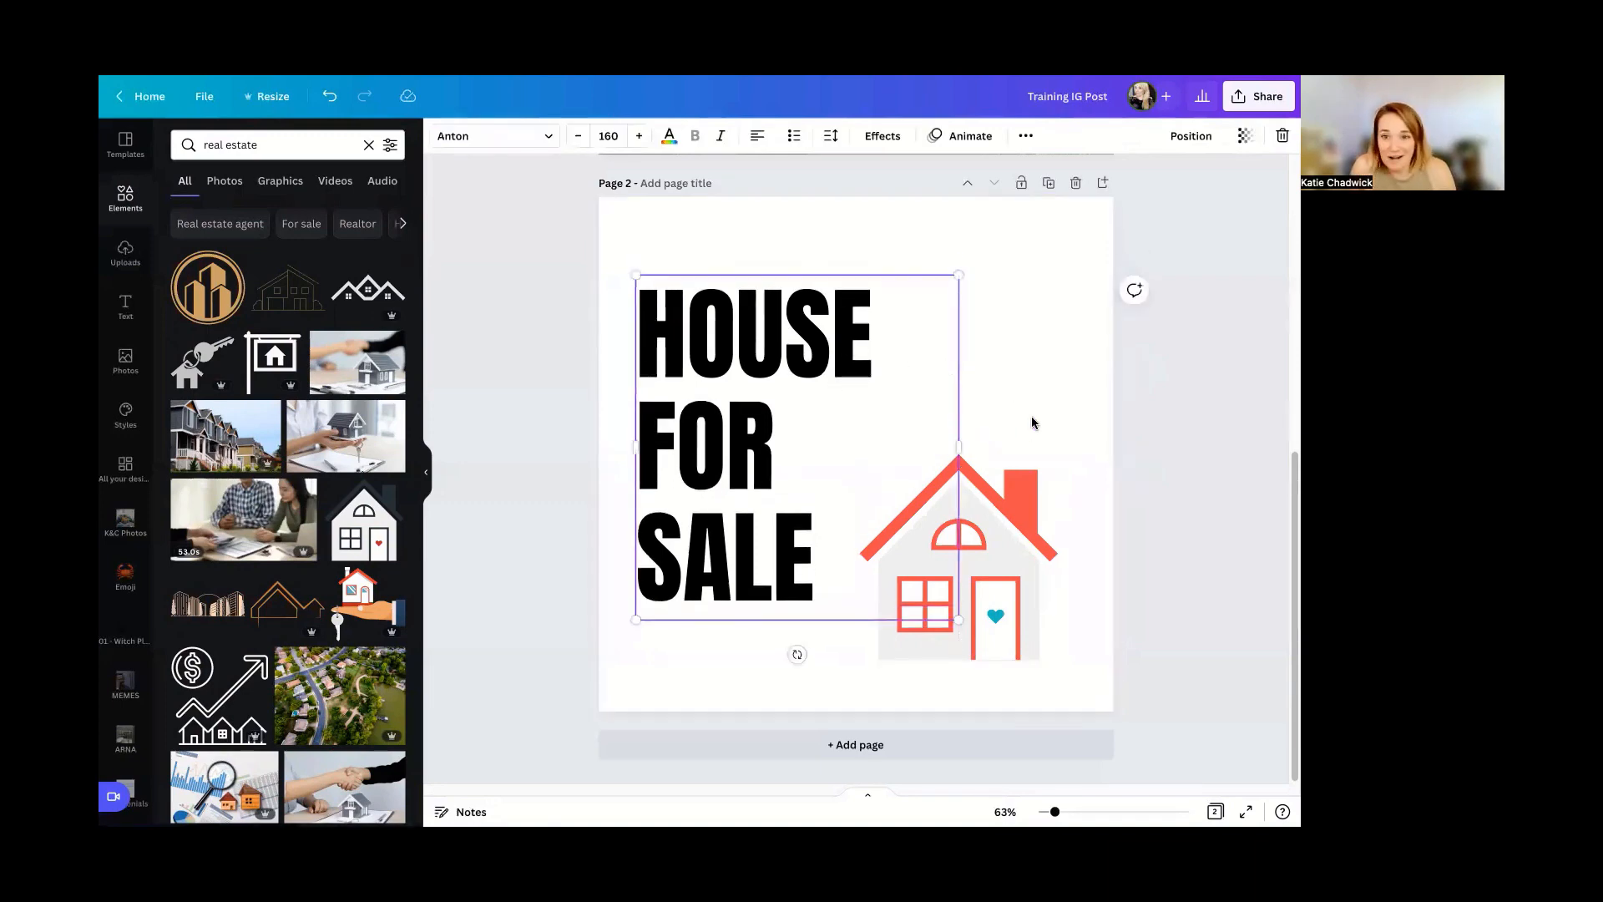
left_click(1025, 400)
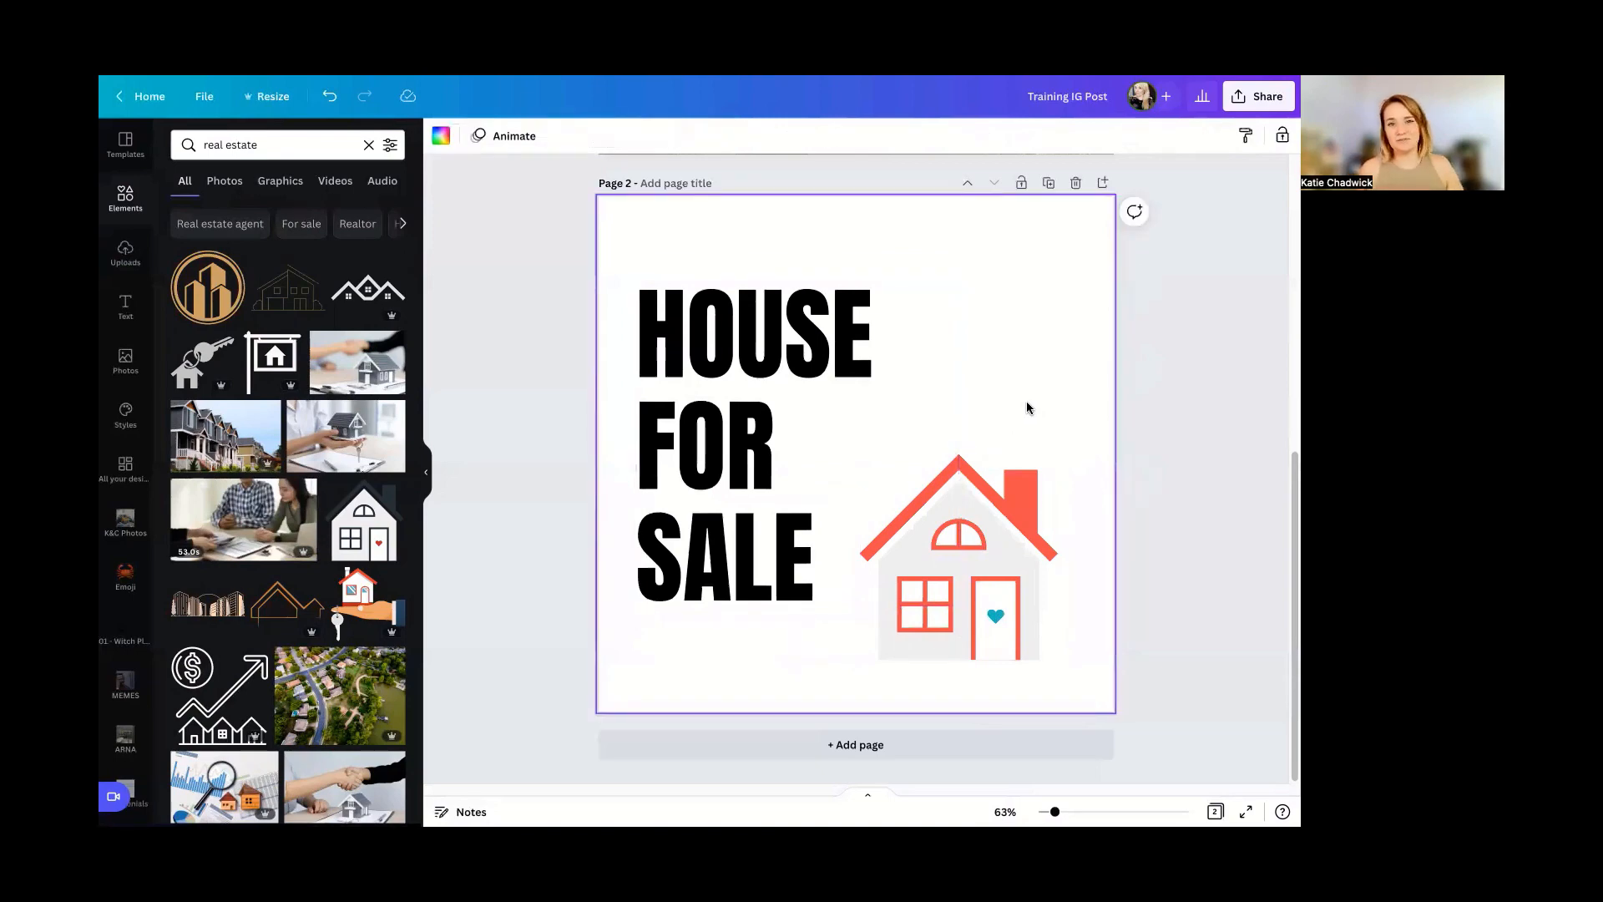
- Recolor the HOUSE FOR SALE text with the medium dark blue in the first row of the Instagram Feed palette
left_click(865, 404)
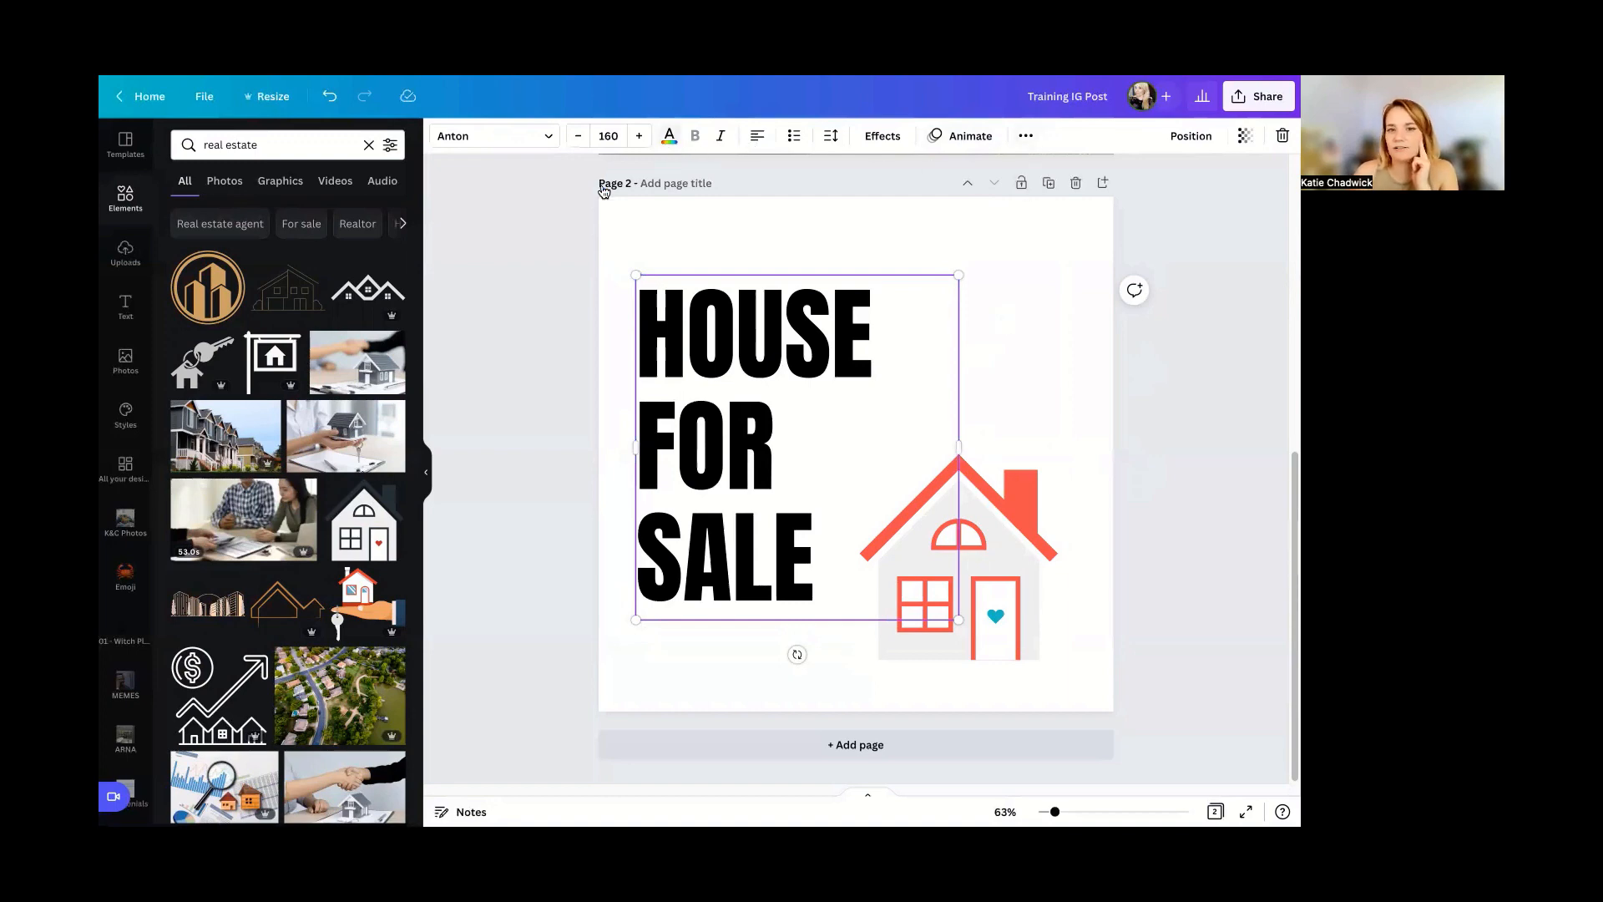
left_click(669, 135)
left_click(390, 434)
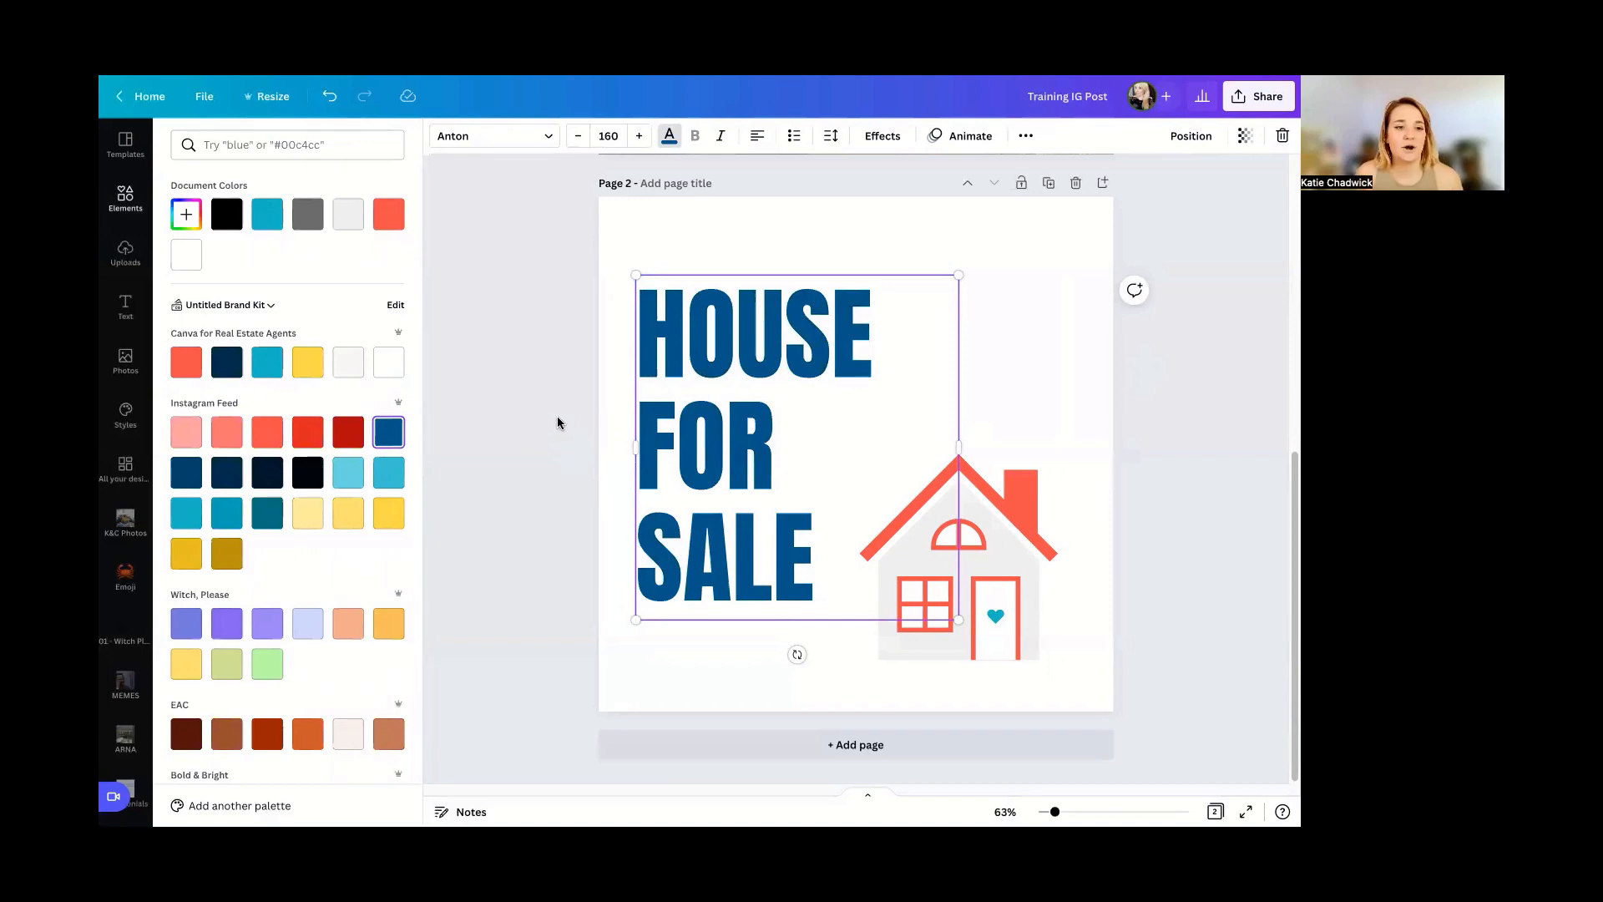
- Look through the brand palettes, the photo library and the photos among the real estate elements
left_click(139, 433)
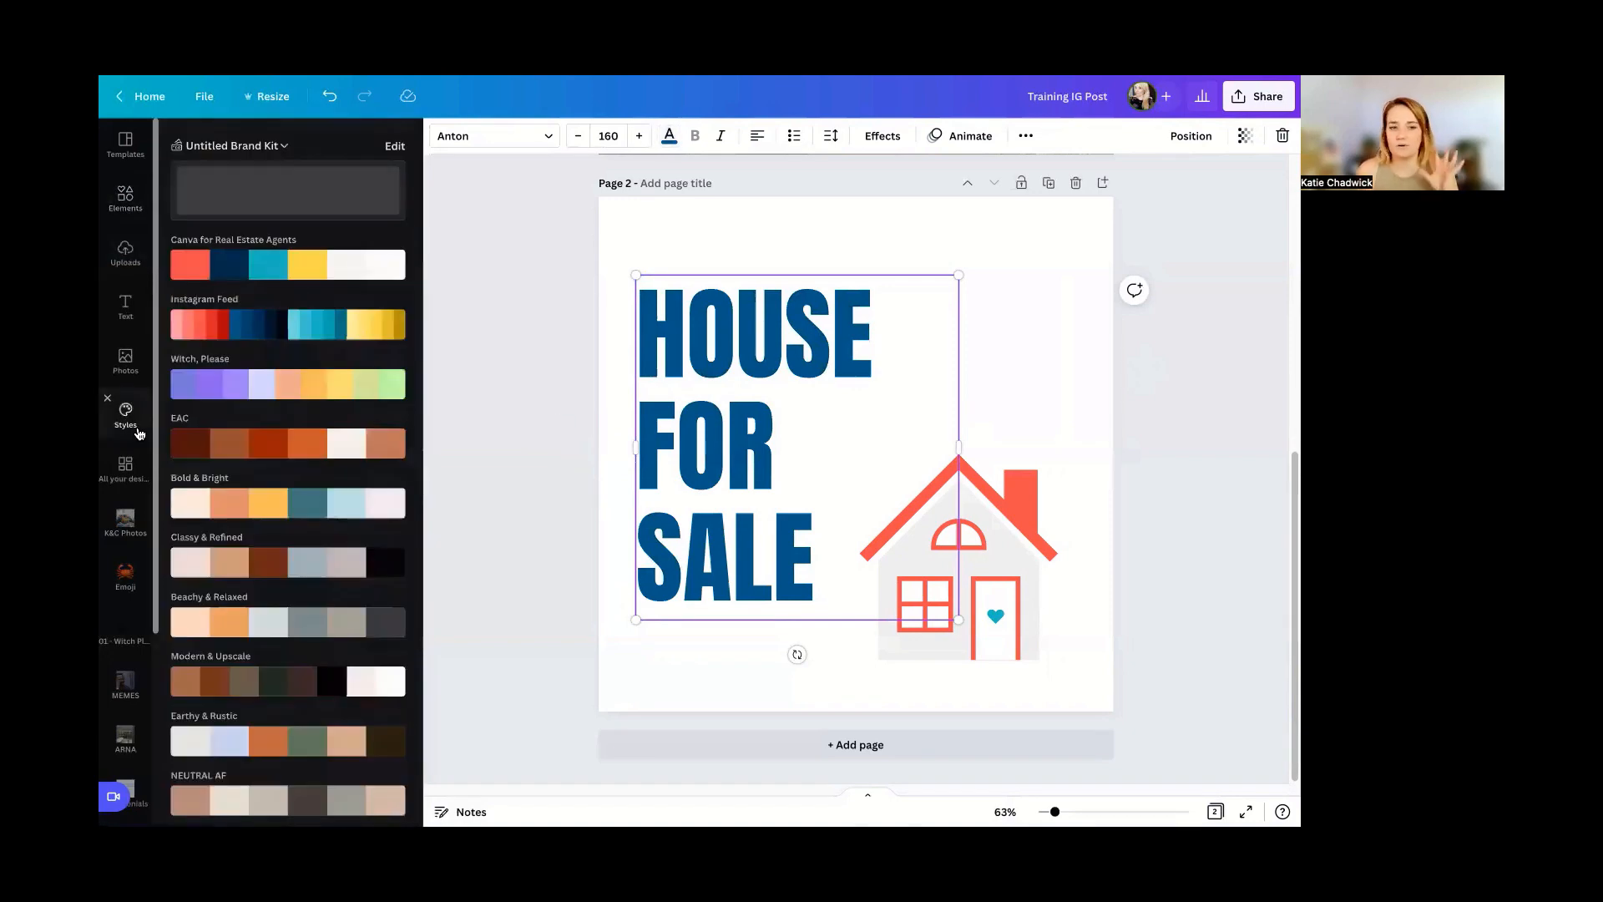
left_click(127, 361)
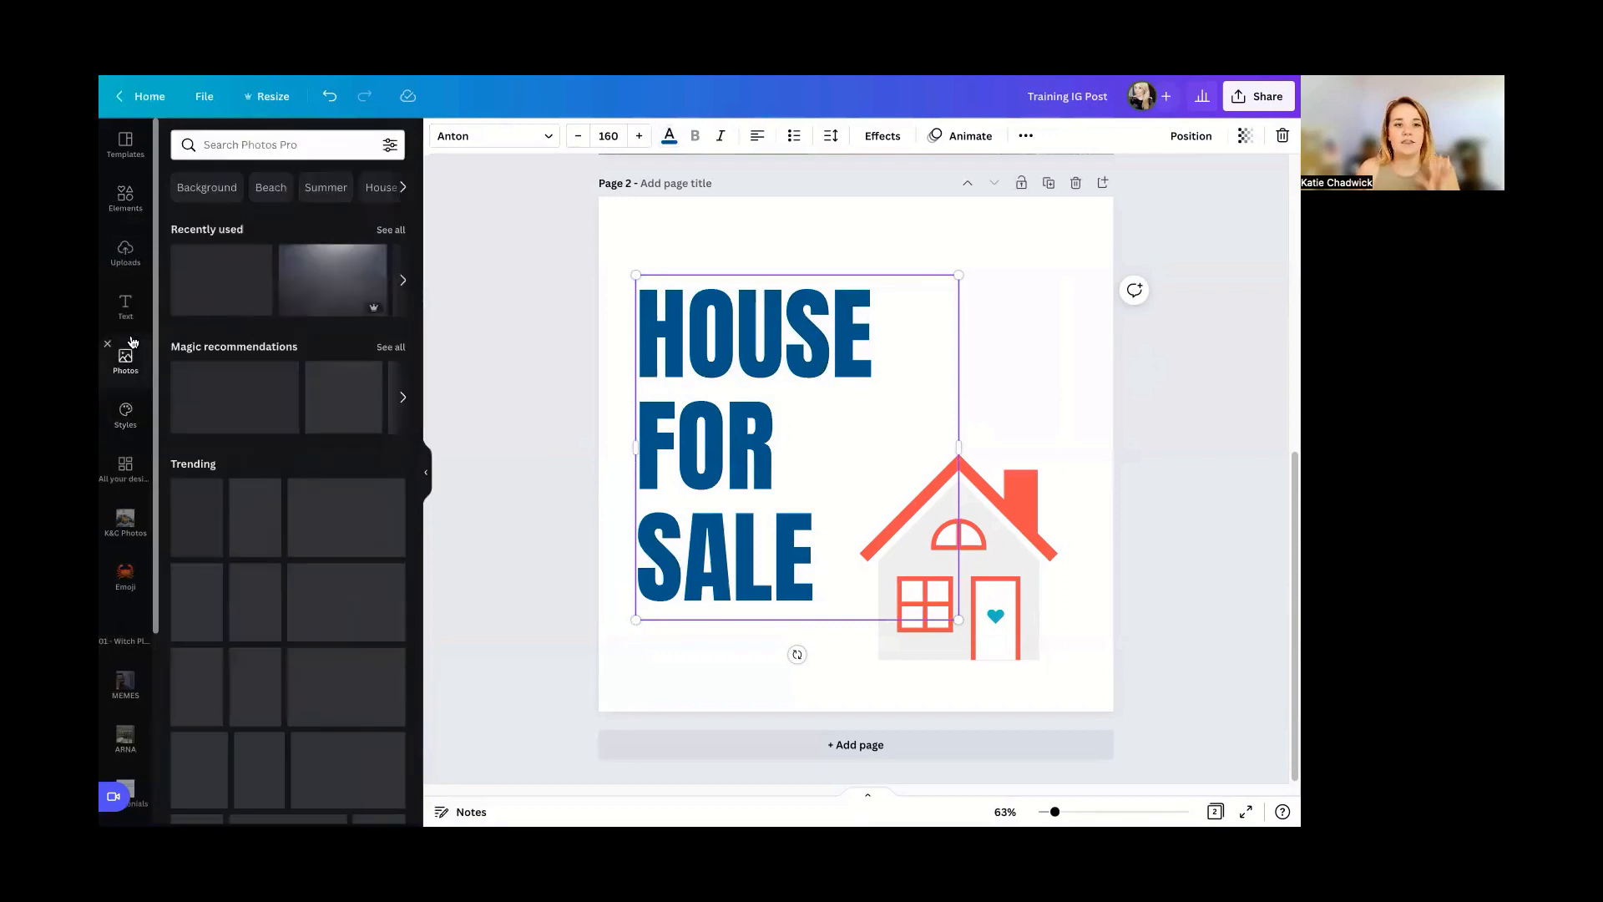
left_click(127, 207)
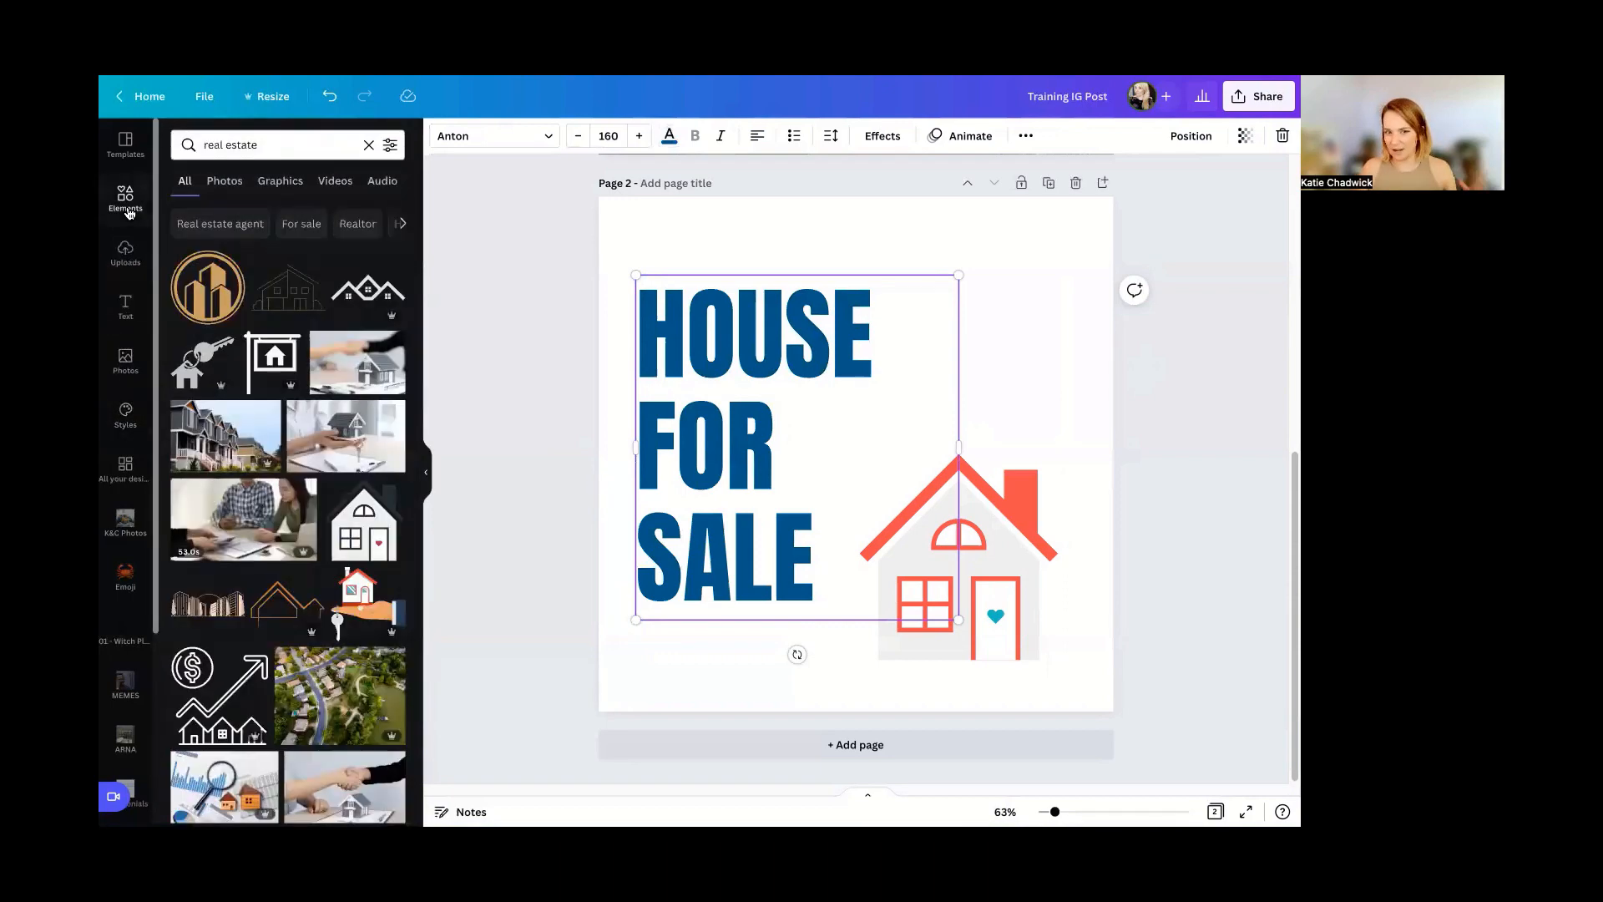
left_click(215, 183)
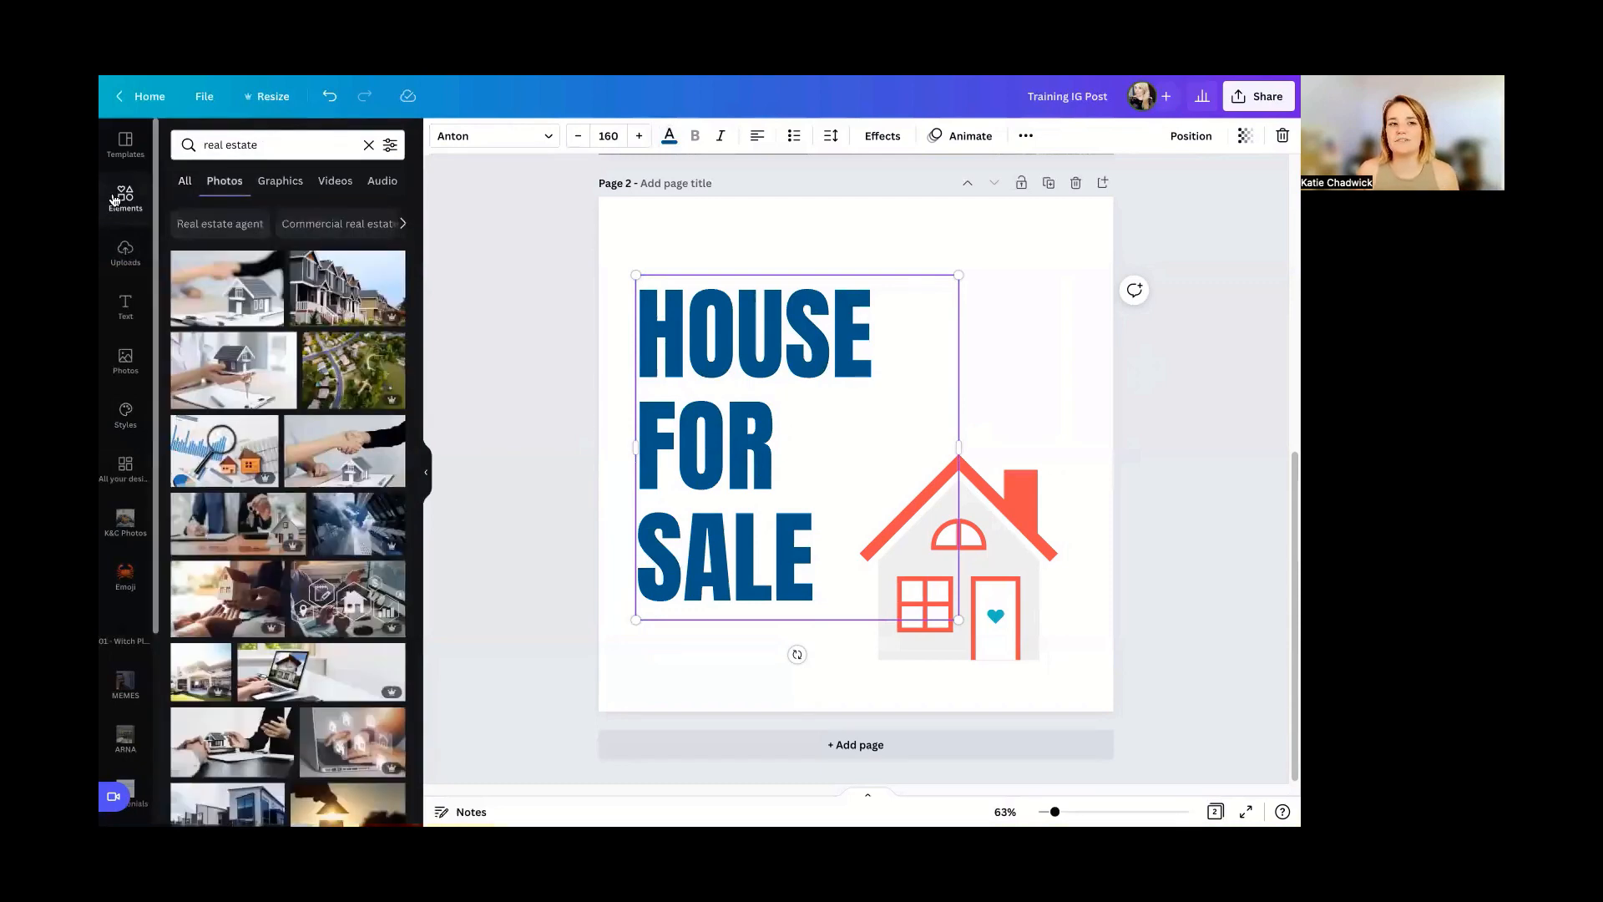
- Add a blank page 3 and fill it with the "I'm a canva wizard!" design from the existing designs
left_click(121, 485)
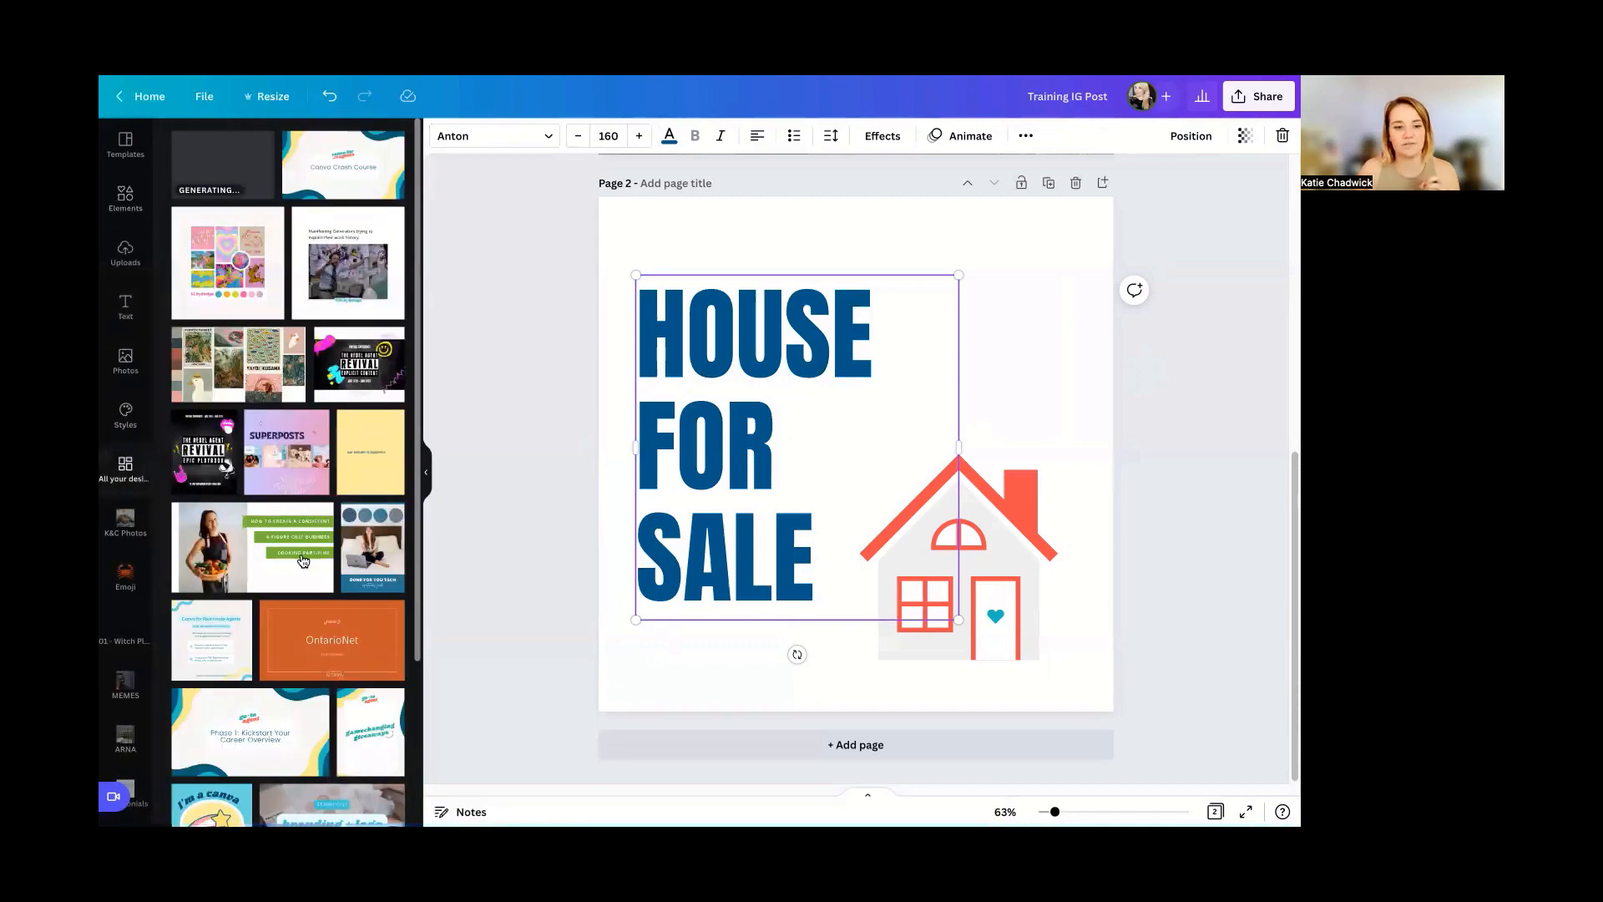
scroll(302, 562, "down", 3)
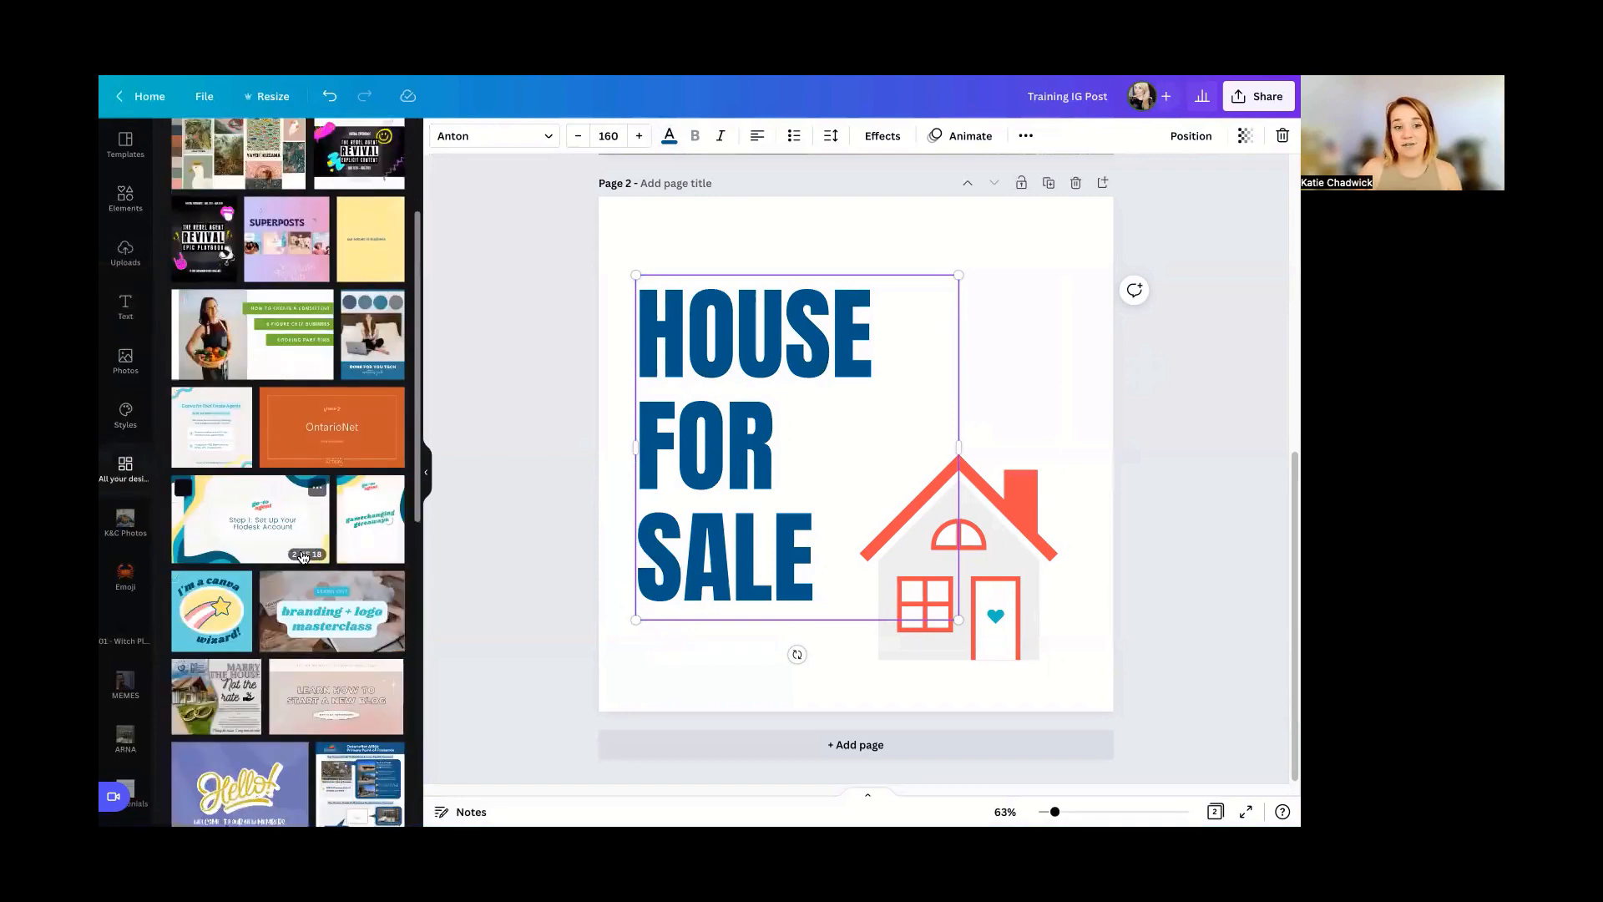
left_click(884, 739)
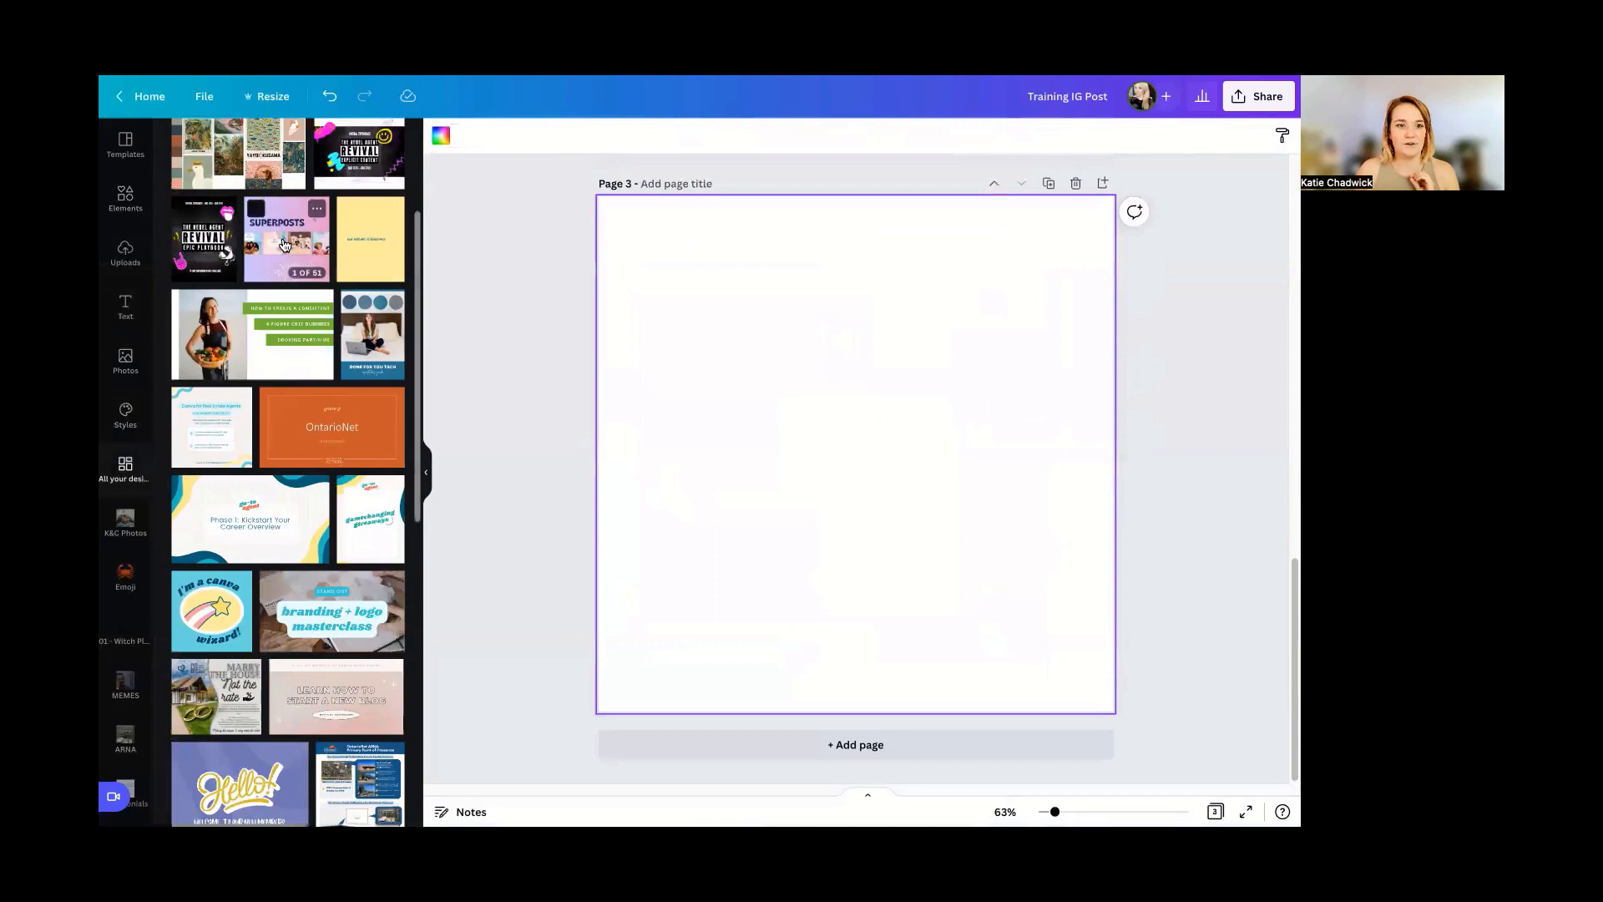
scroll(368, 401, "down", 2)
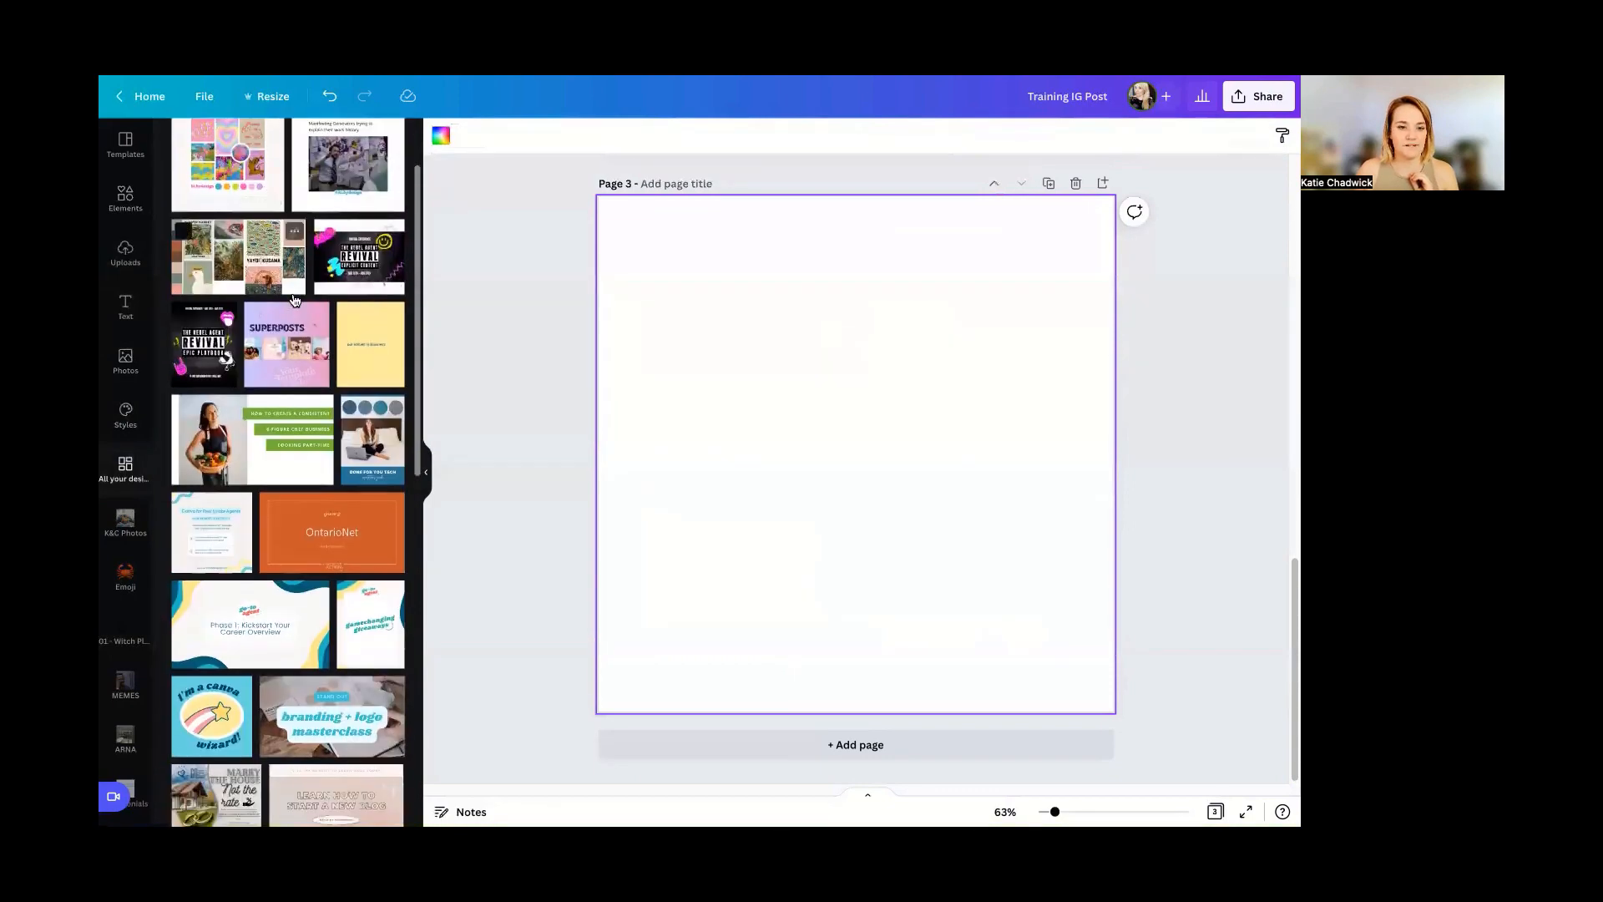
scroll(371, 429, "down", 5)
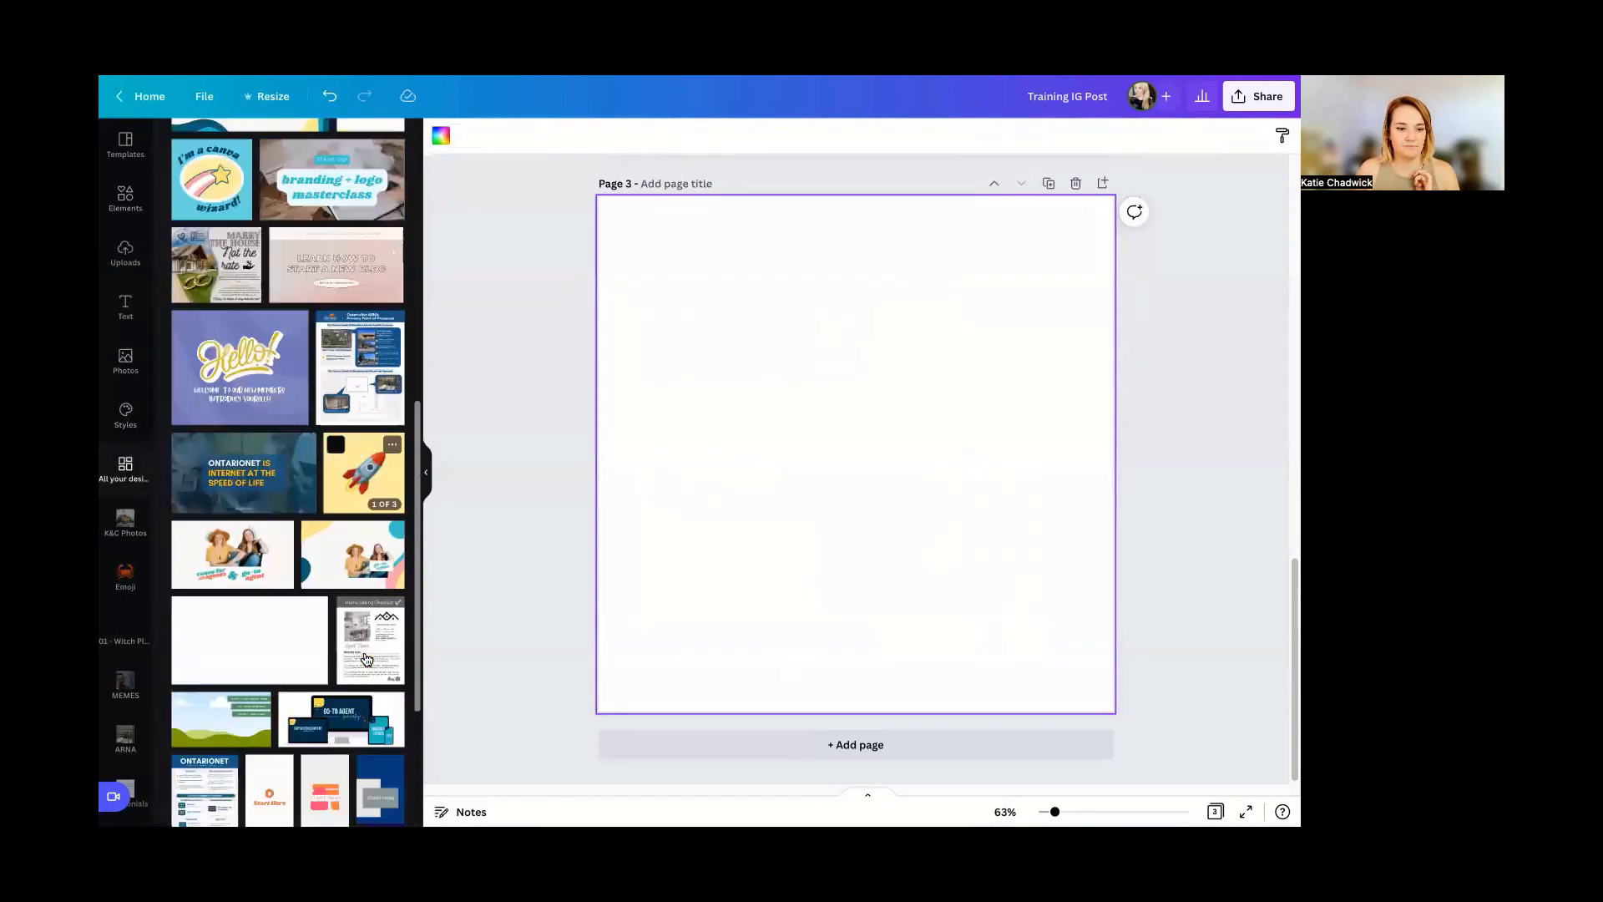
scroll(367, 668, "down", 4)
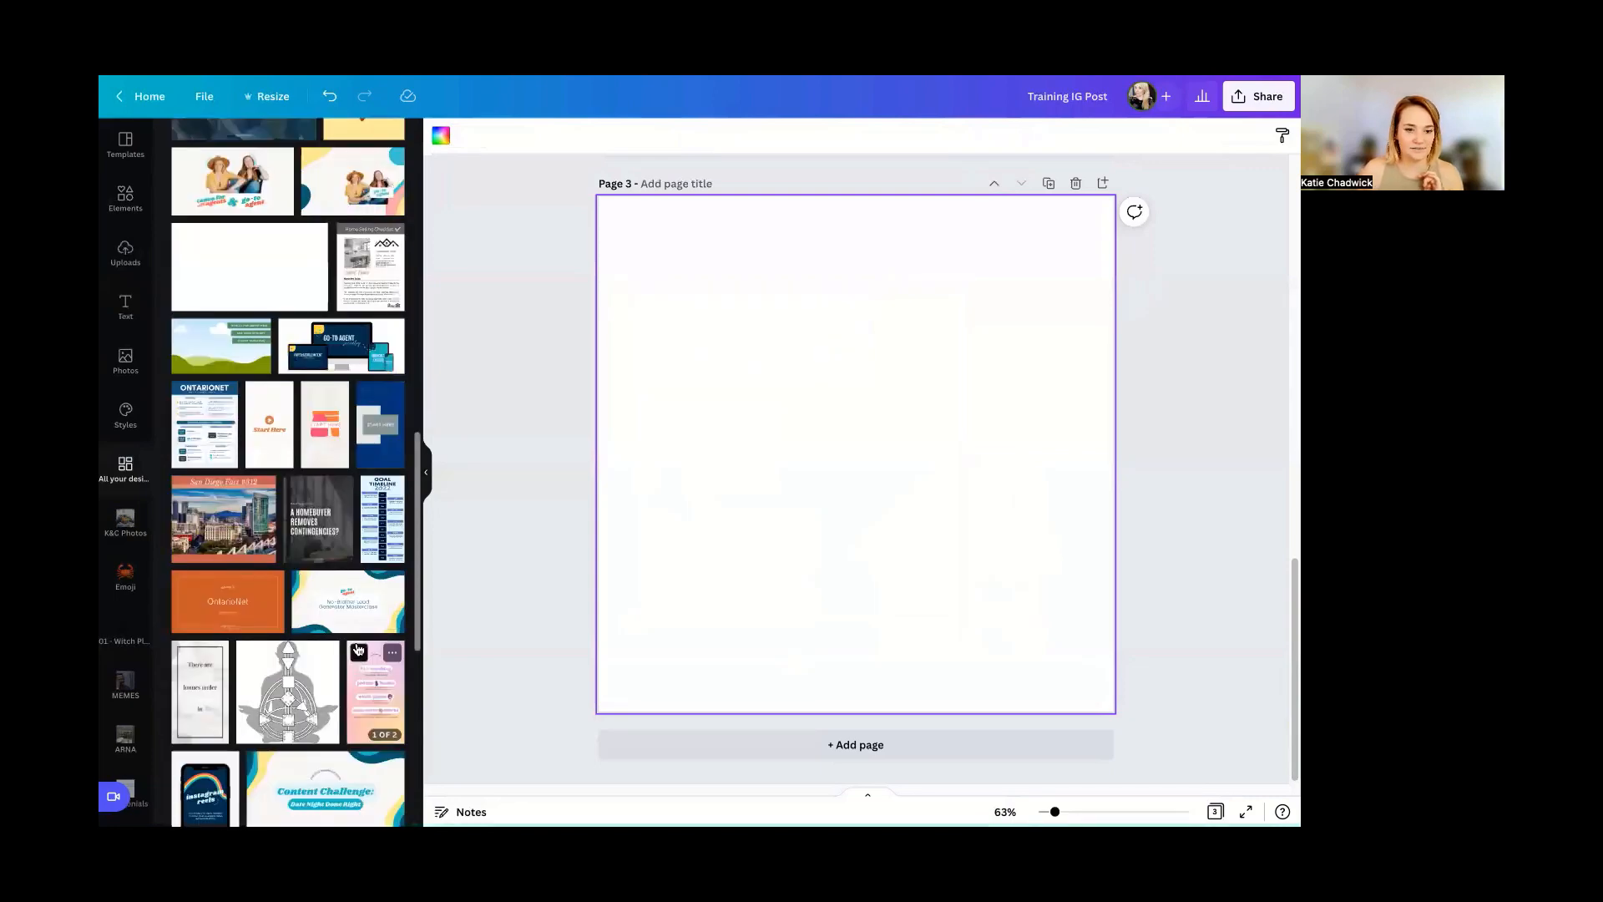
scroll(353, 649, "up", 7)
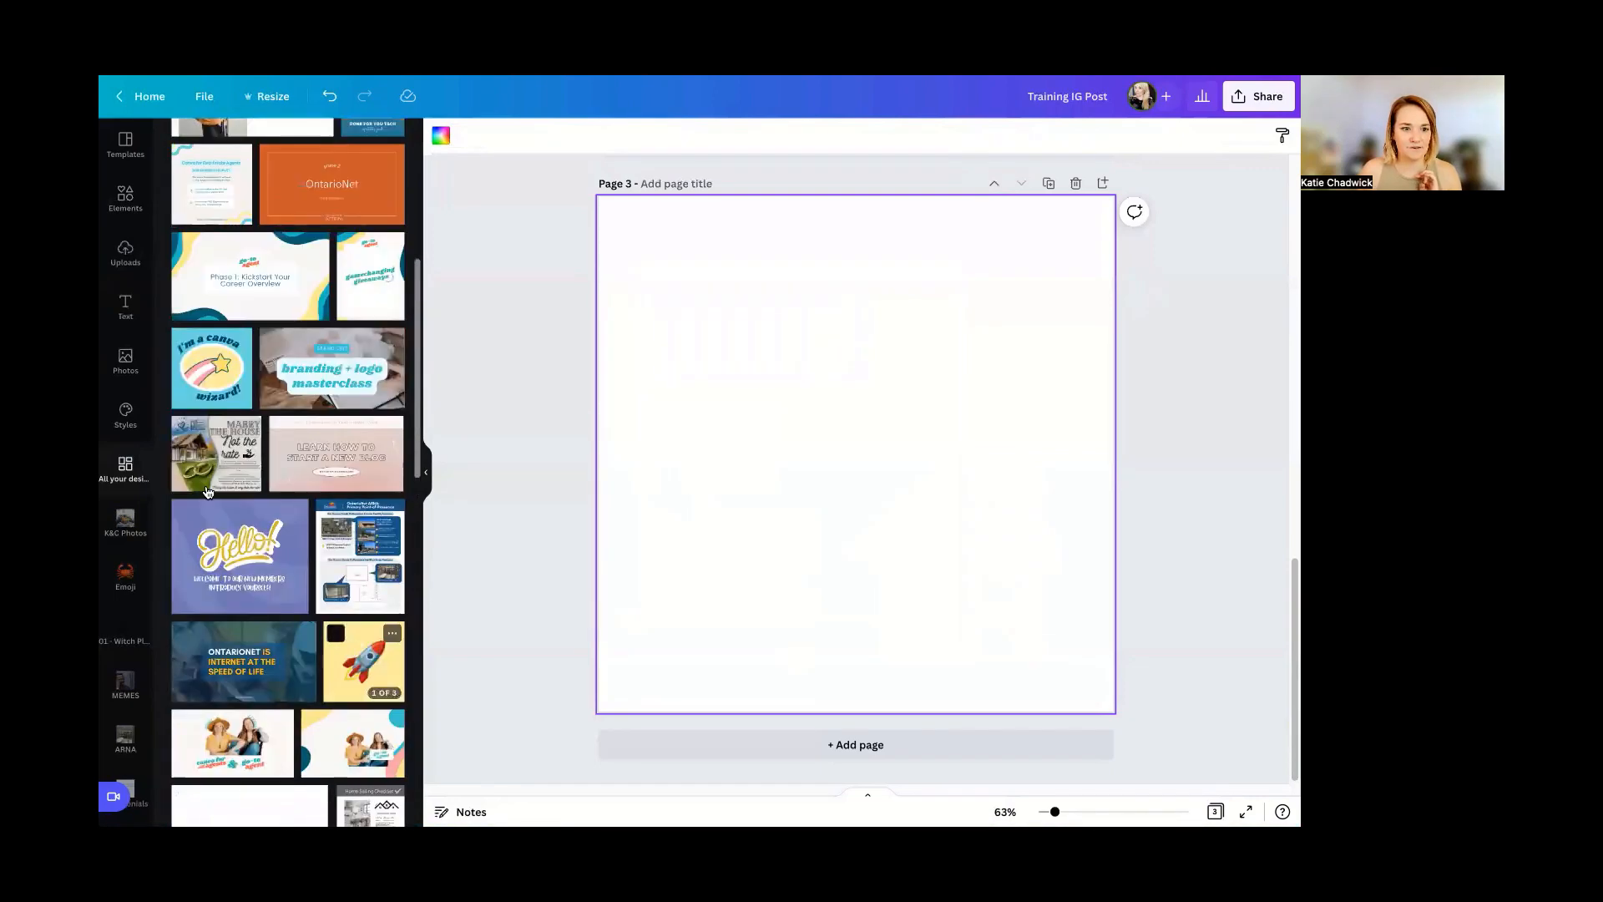
left_click(206, 375)
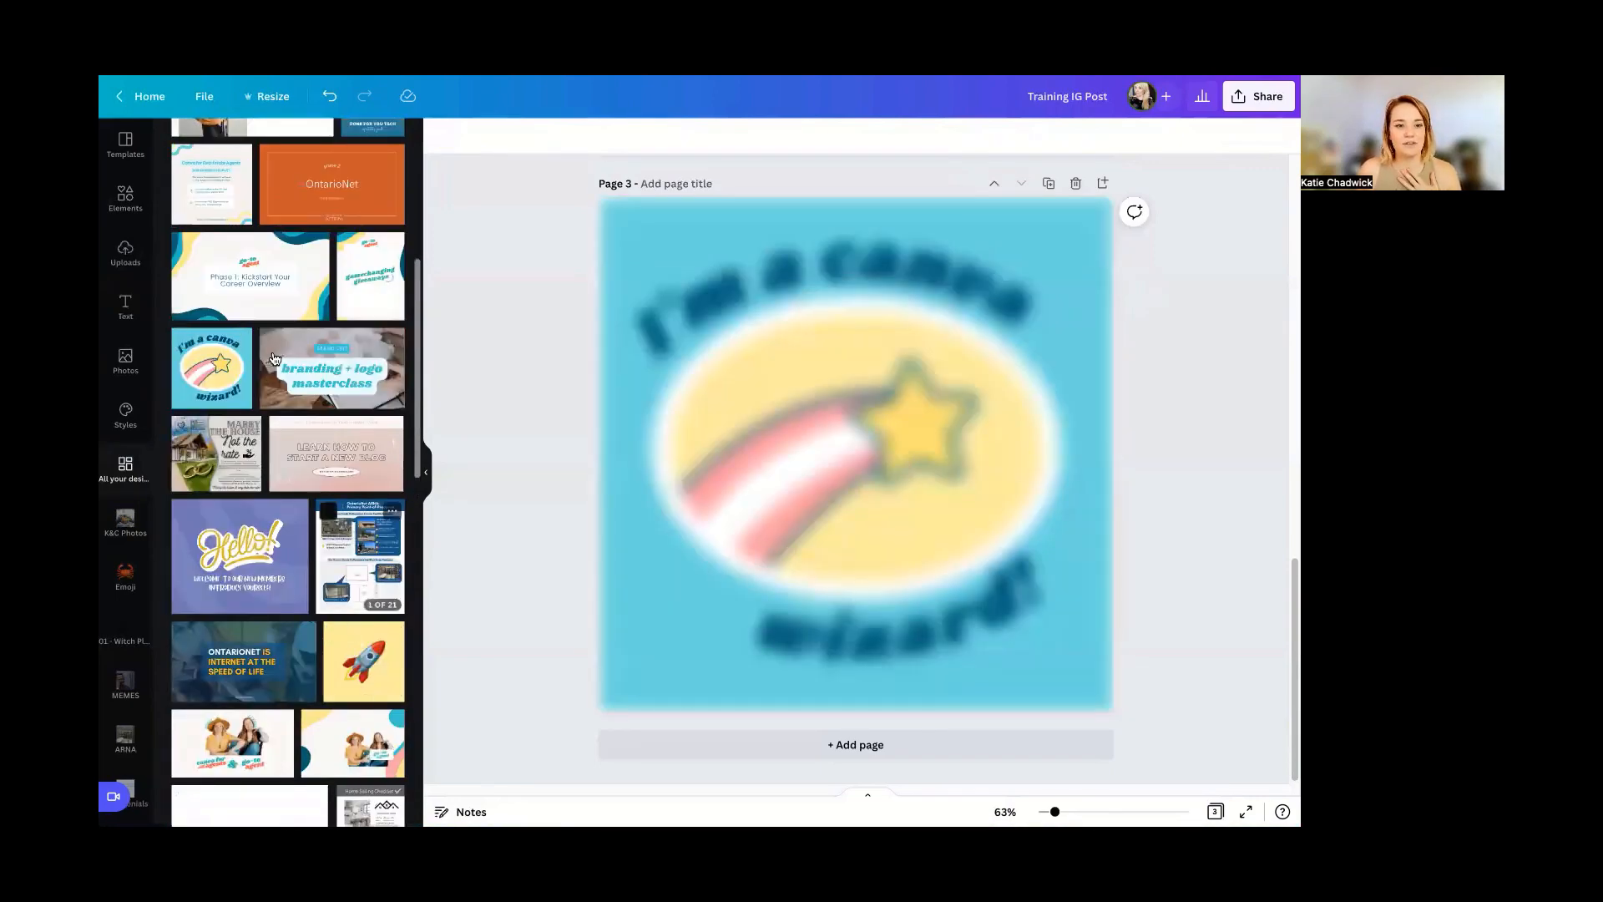
left_click(547, 511)
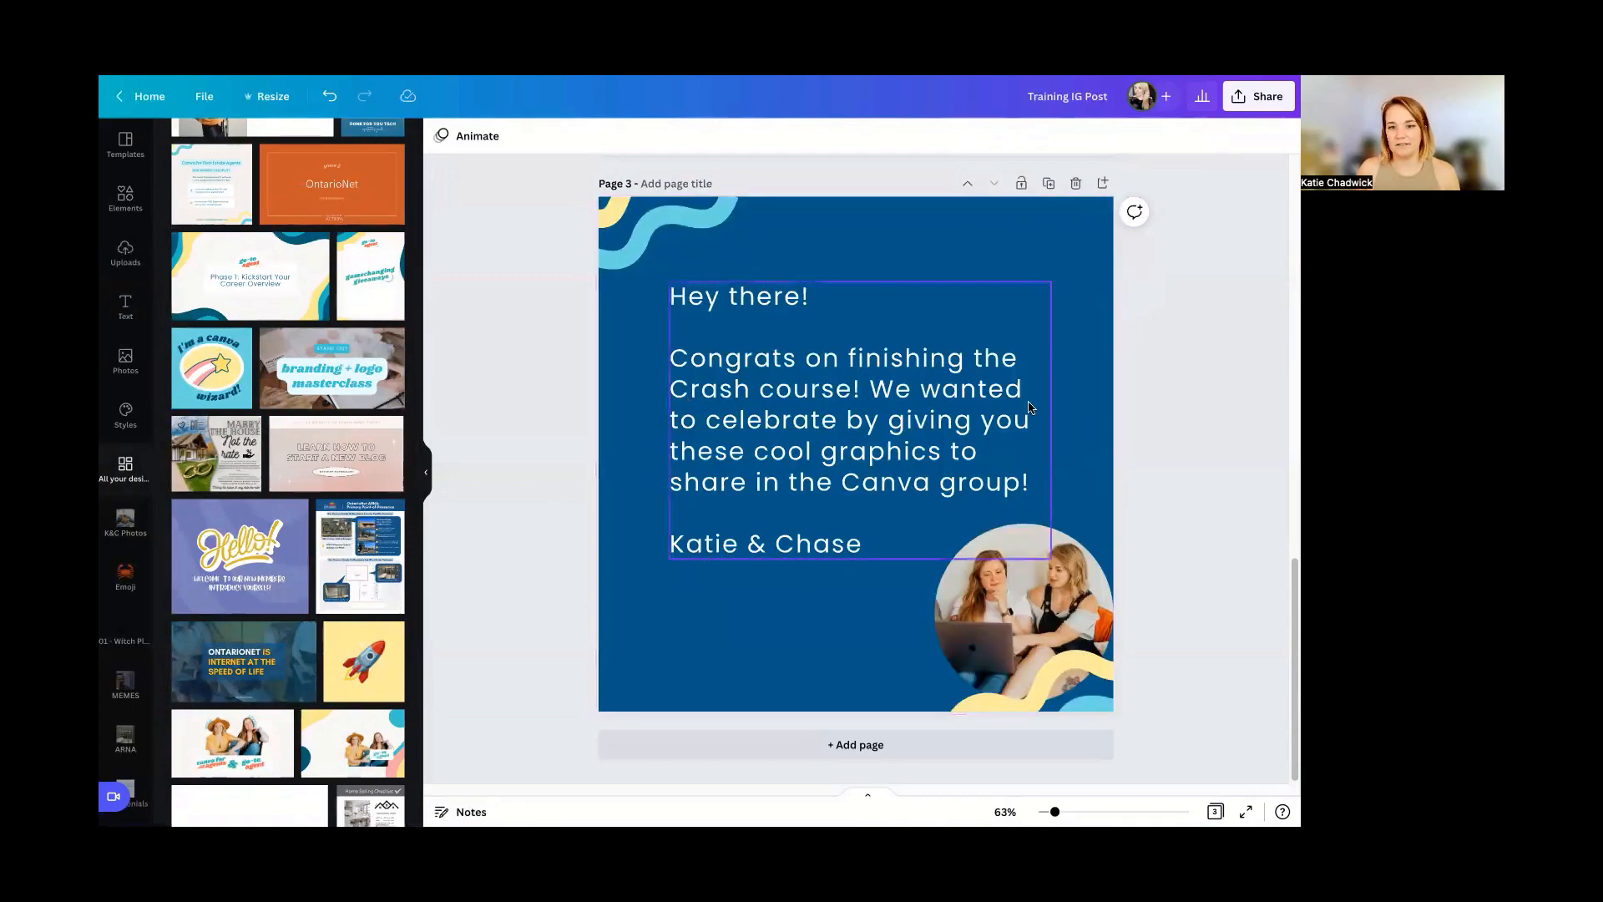
- Move the "Hey there!" page up to first place and back down one, so it sits before the HOUSE FOR SALE page
scroll(985, 418, "up", 3)
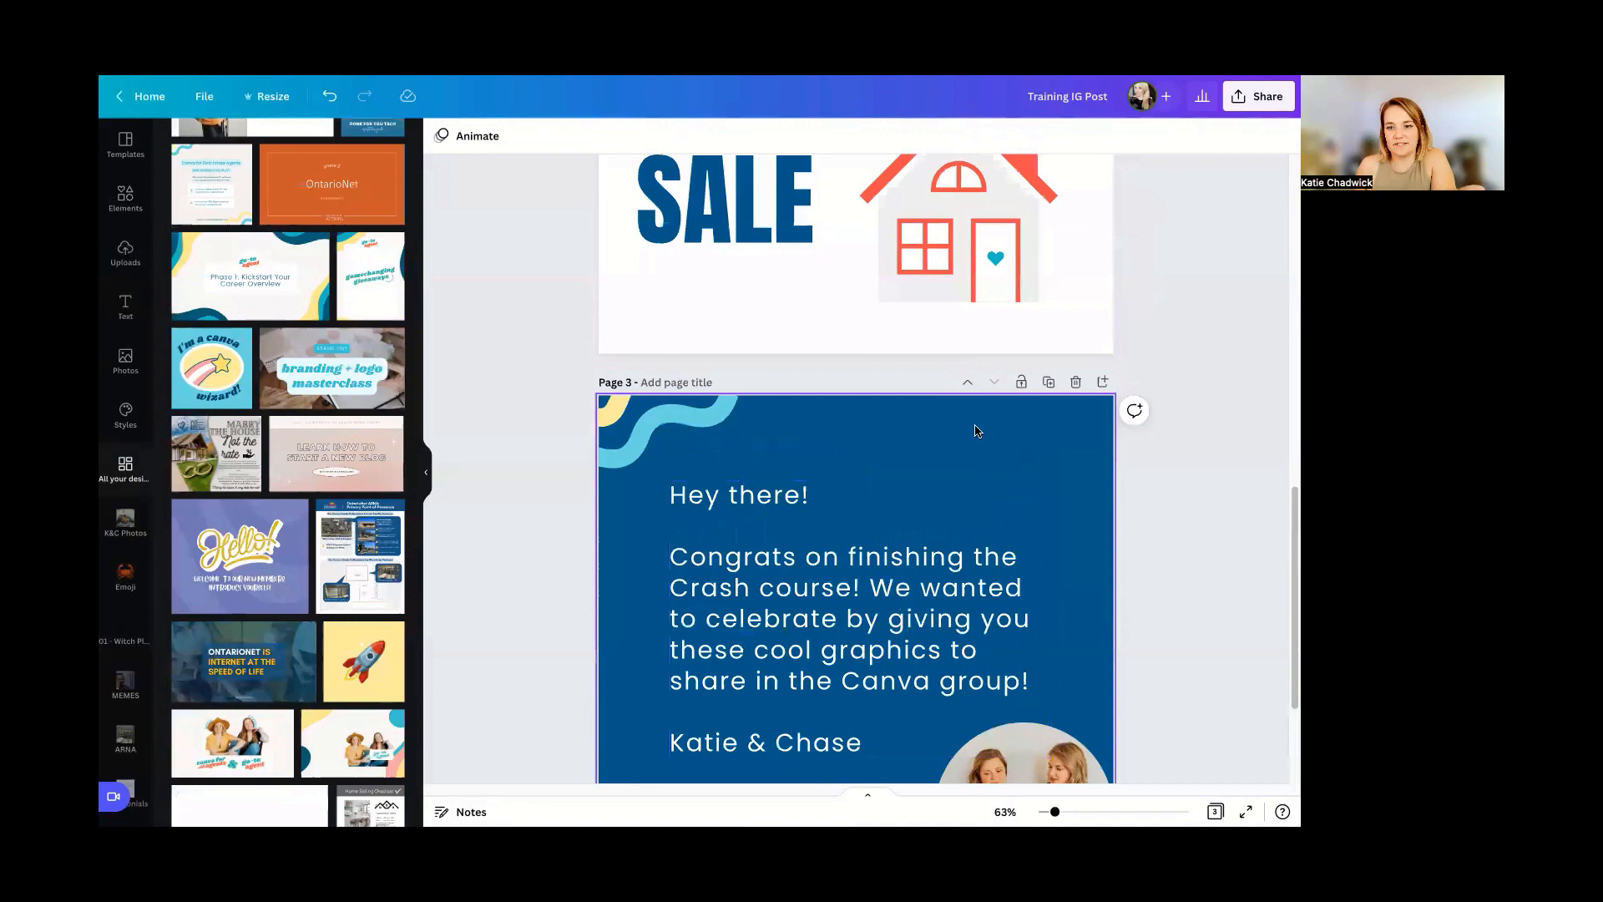
left_click(968, 382)
left_click(969, 382)
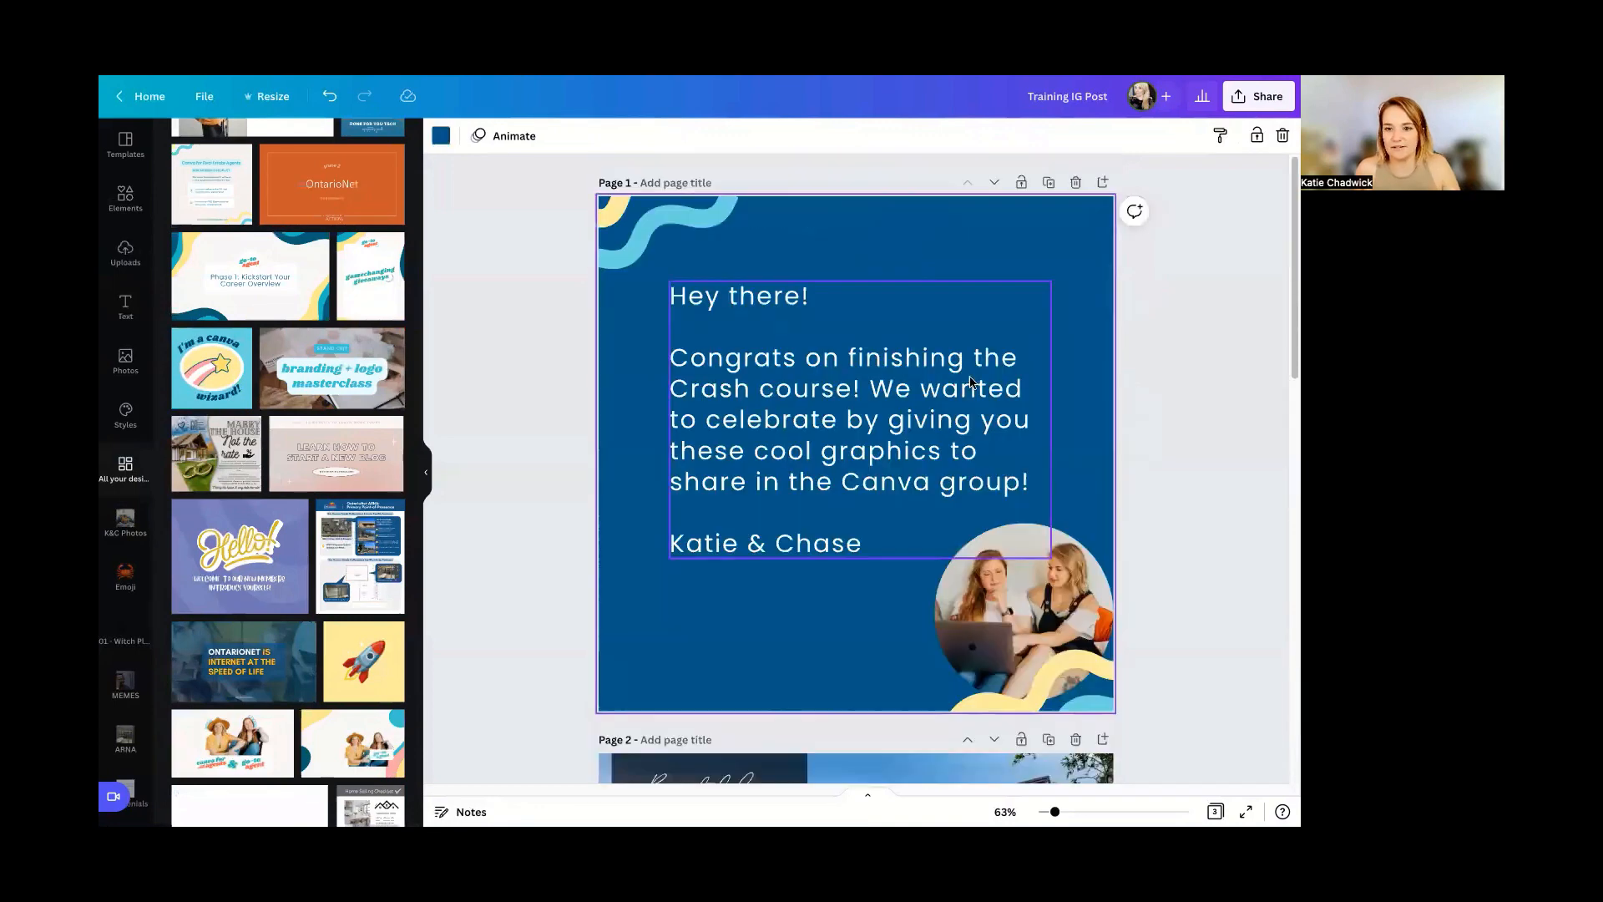
left_click(994, 181)
scroll(910, 468, "down", 10)
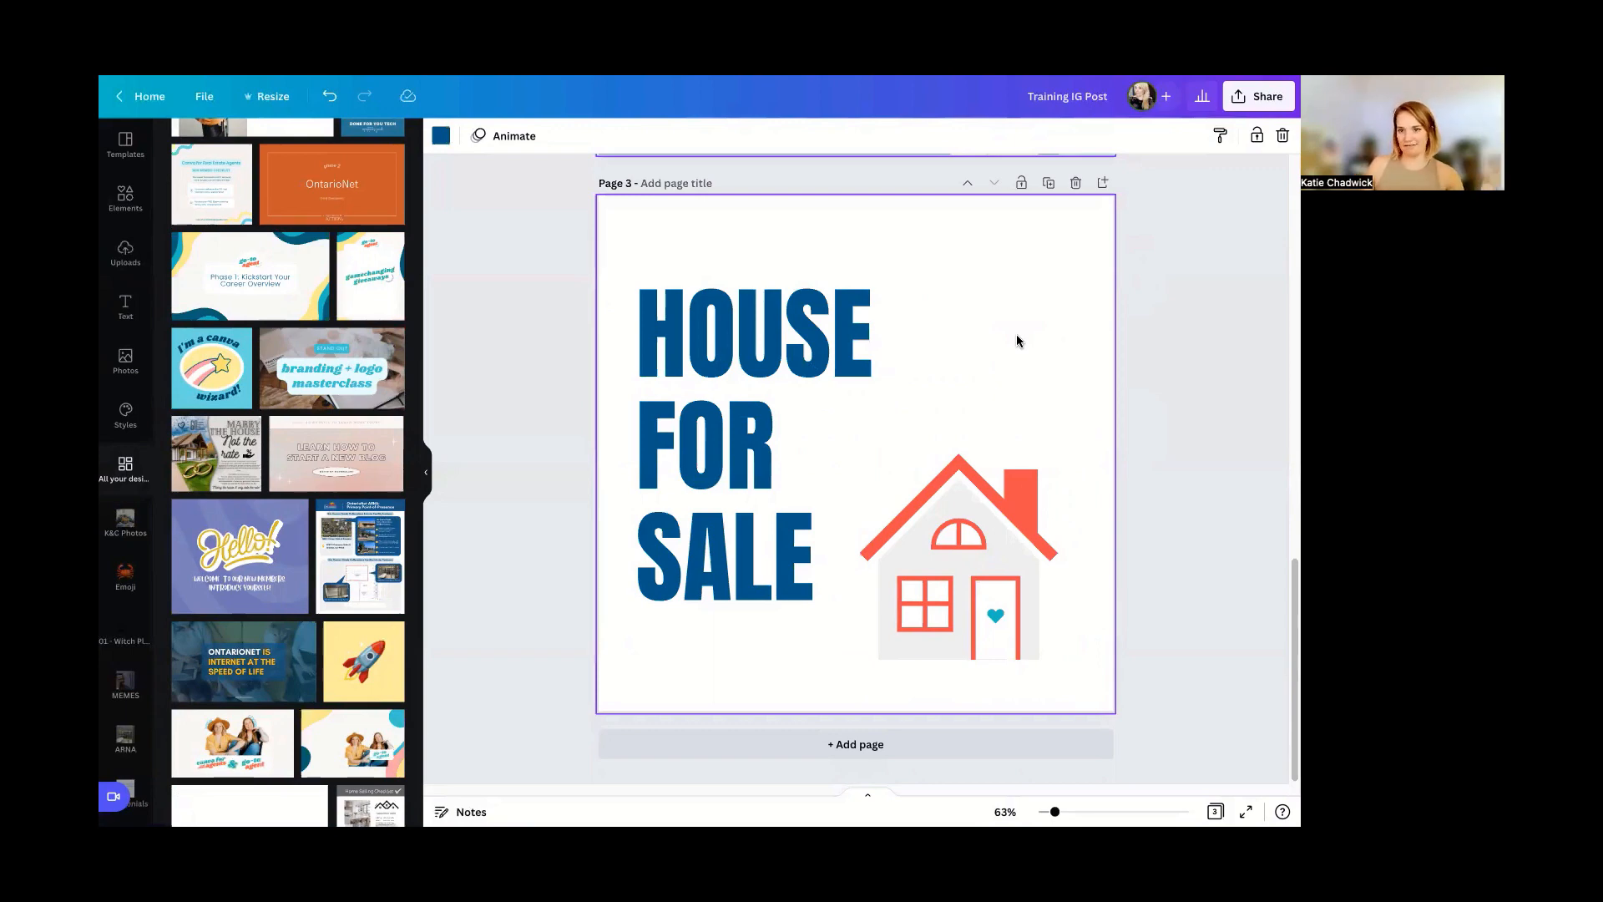
- Set the HOUSE FOR SALE page's background to the light blue in the second row of the Instagram Feed palette
left_click(1004, 336)
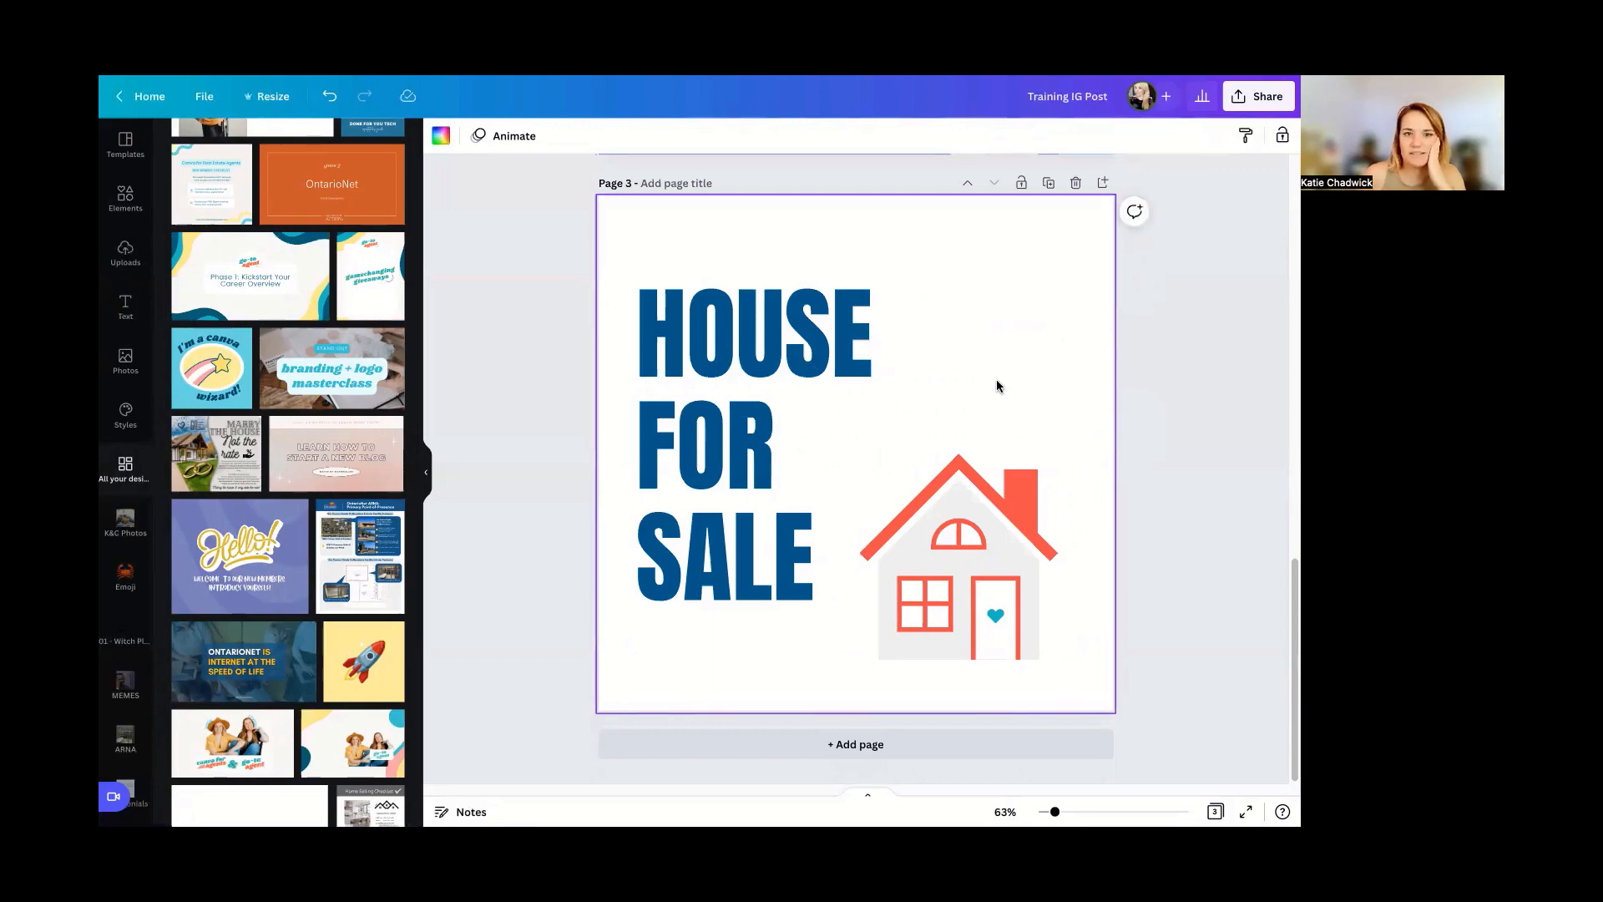
left_click(441, 135)
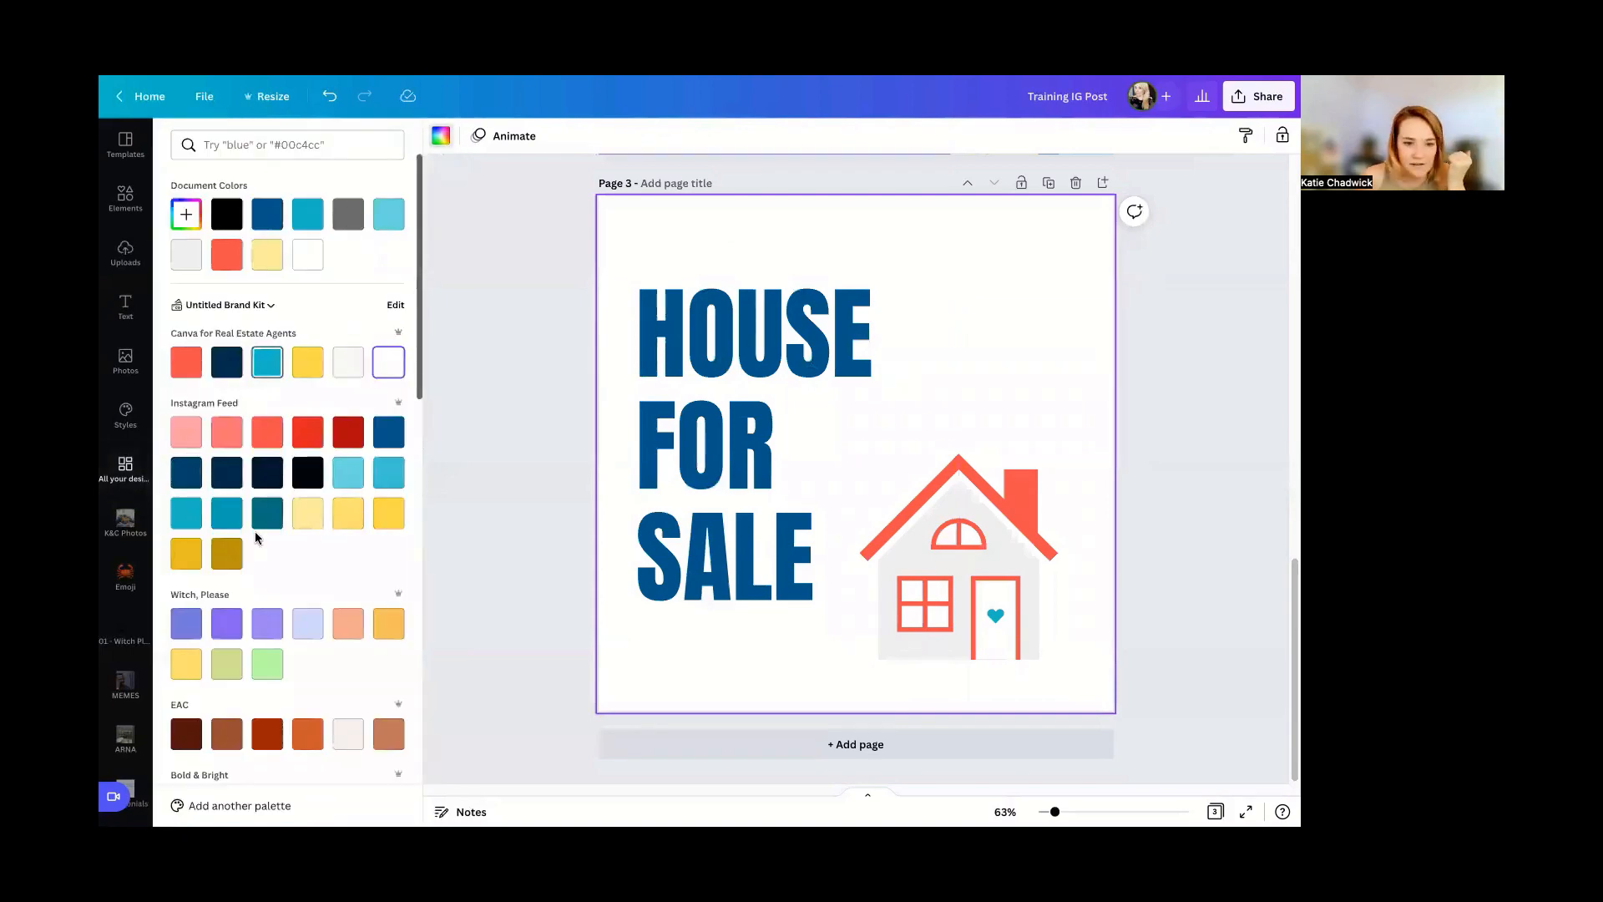
left_click(348, 473)
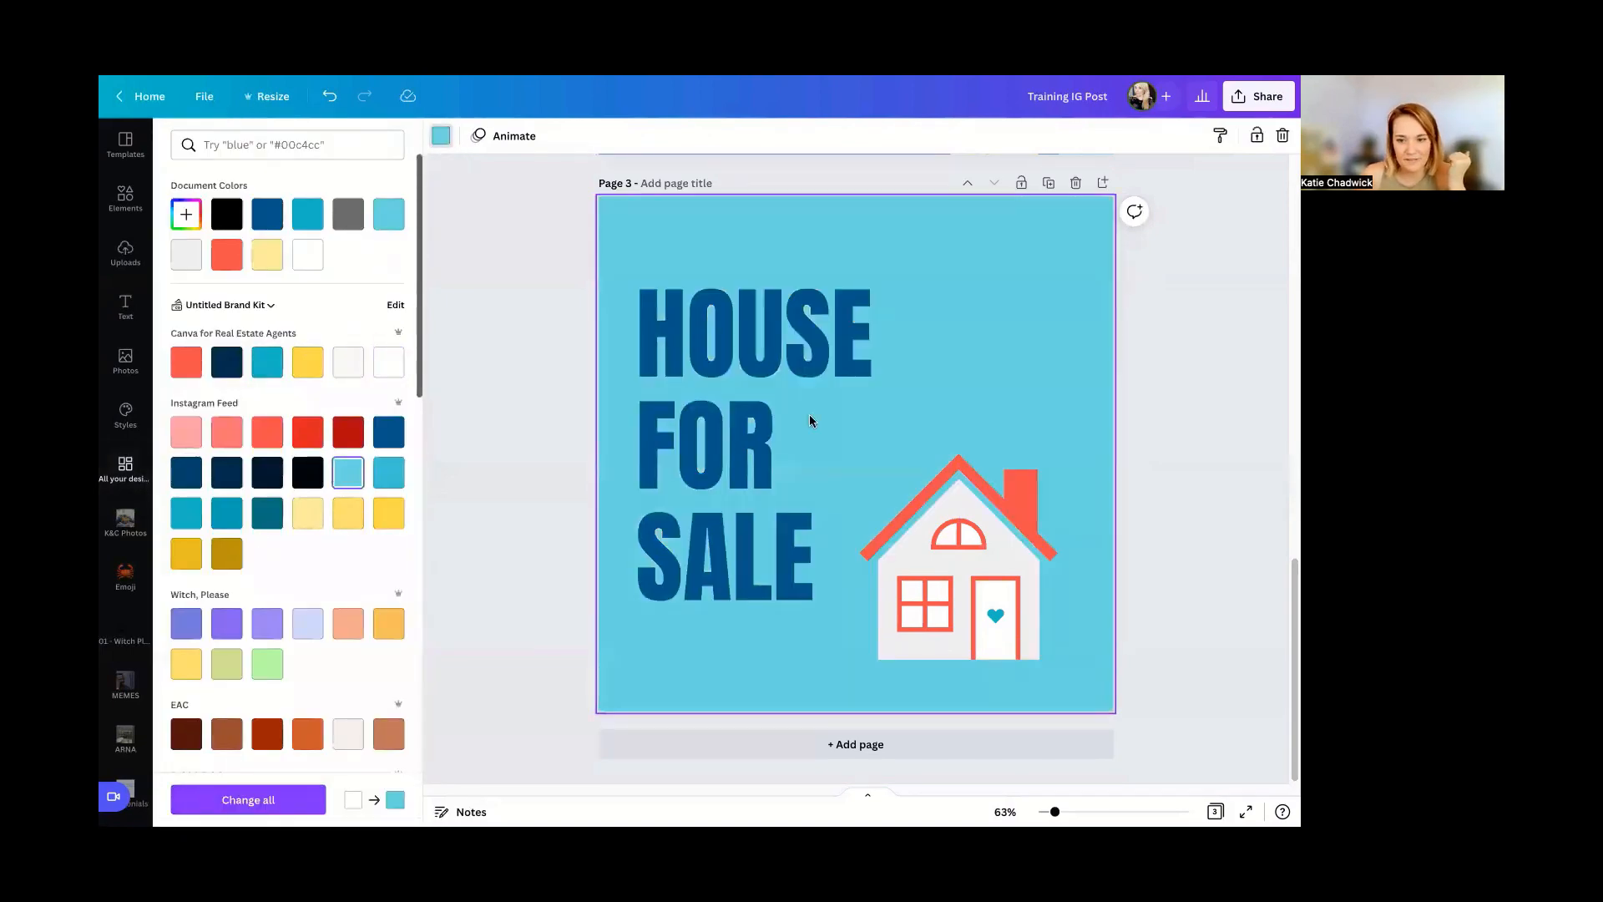
left_click(1159, 454)
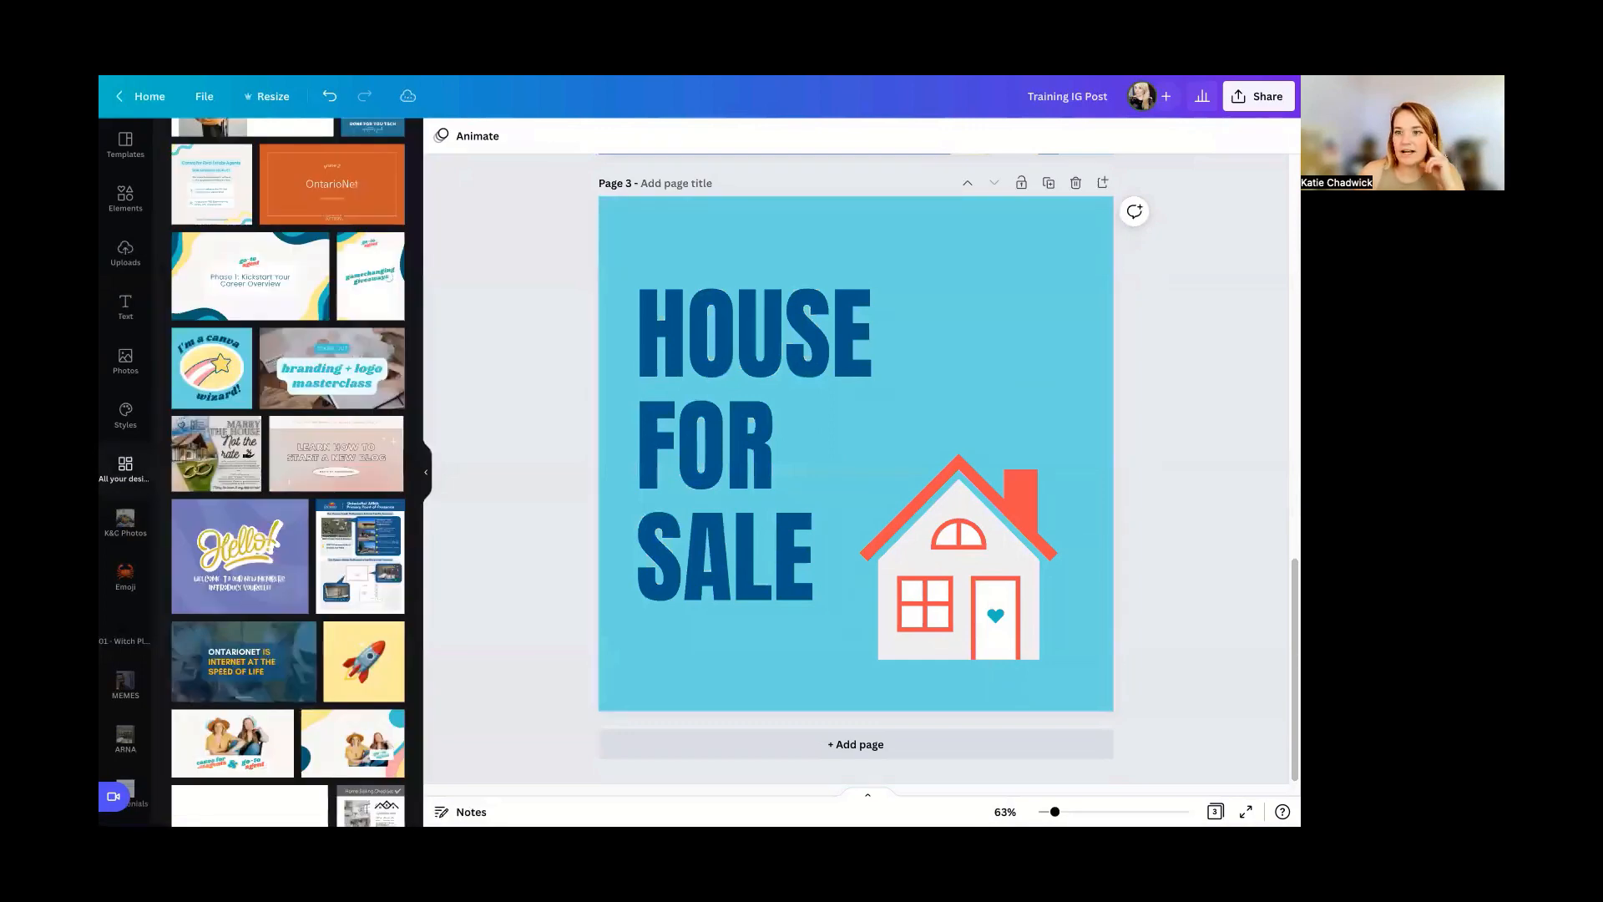
- Try a PNG download size of 3 (3240 × 3240 px) for all pages, and close the sharing options without downloading
left_click(1239, 99)
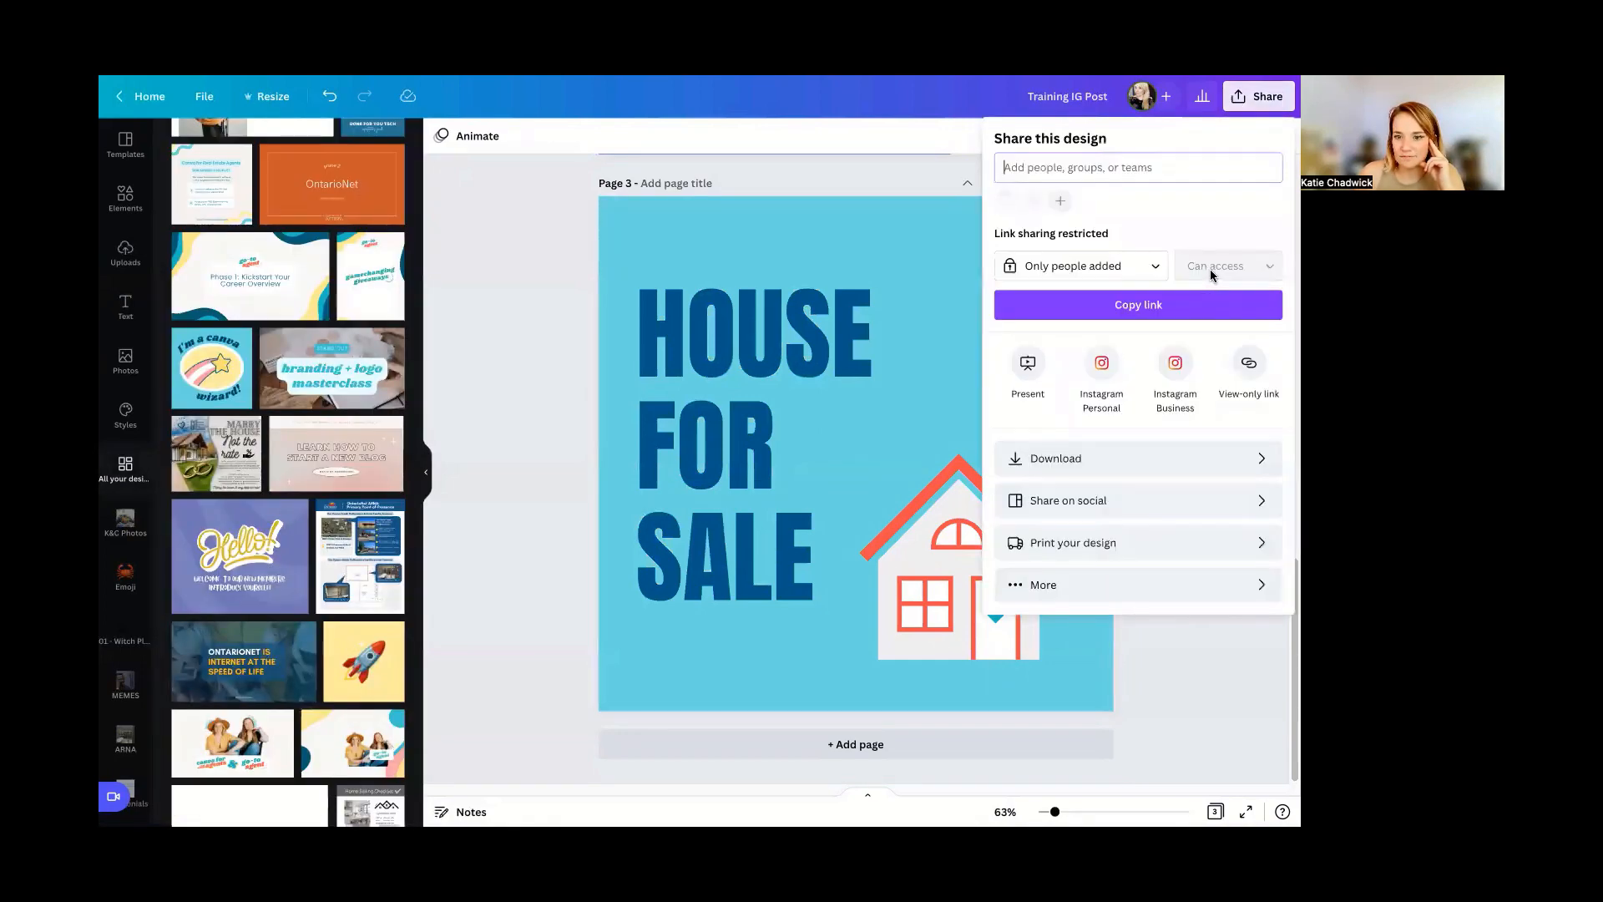
left_click(1160, 460)
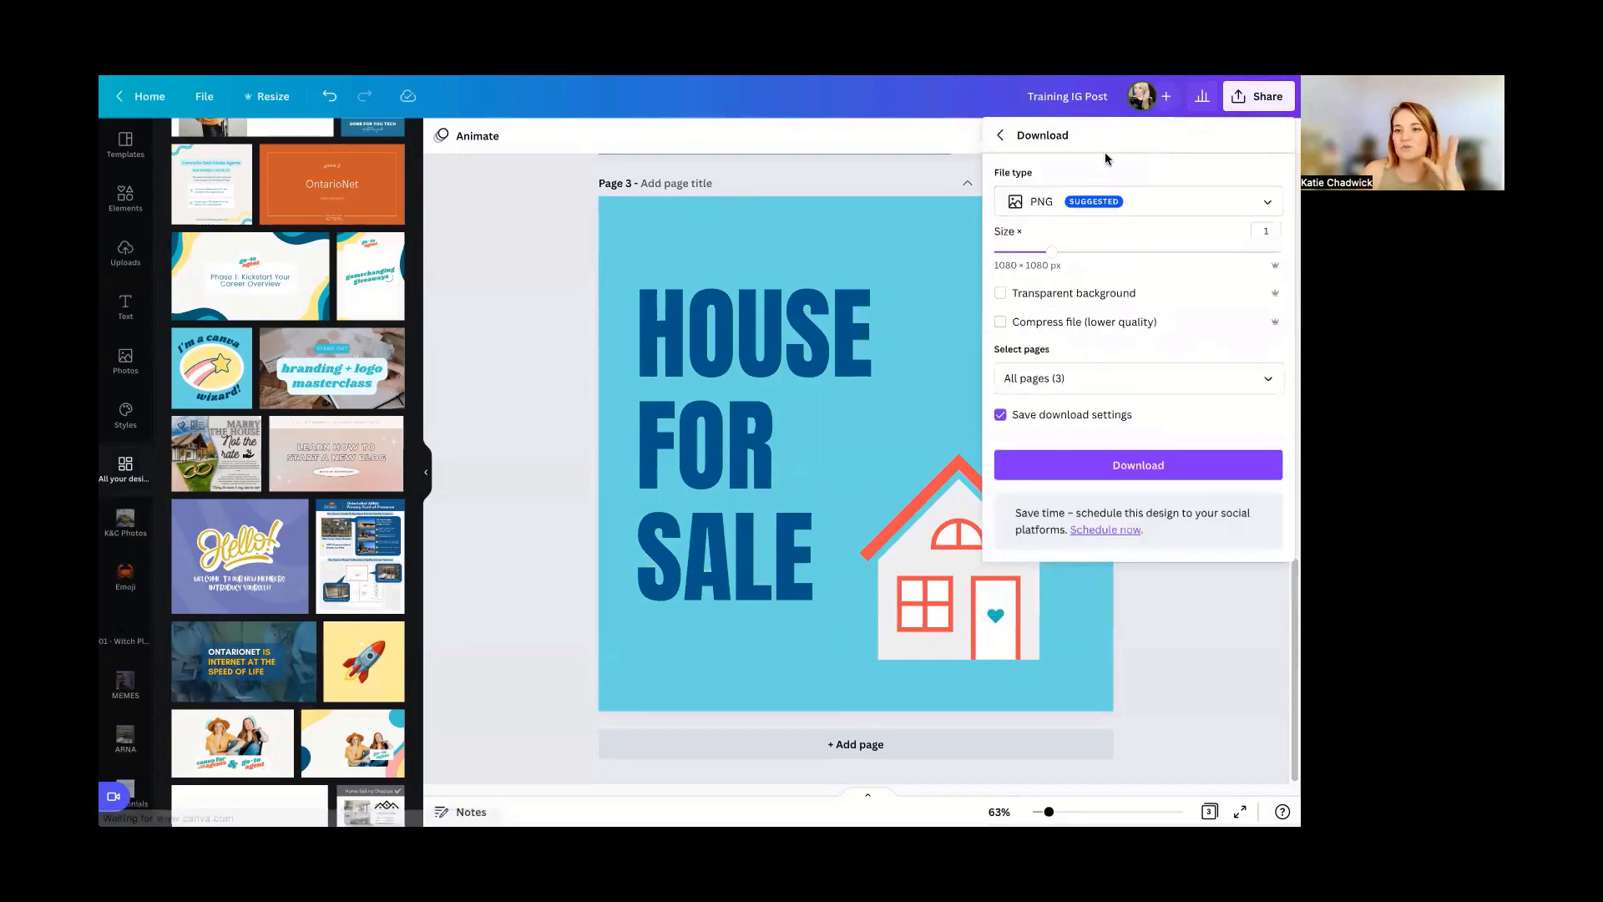
left_click_drag(1054, 255, 1284, 272)
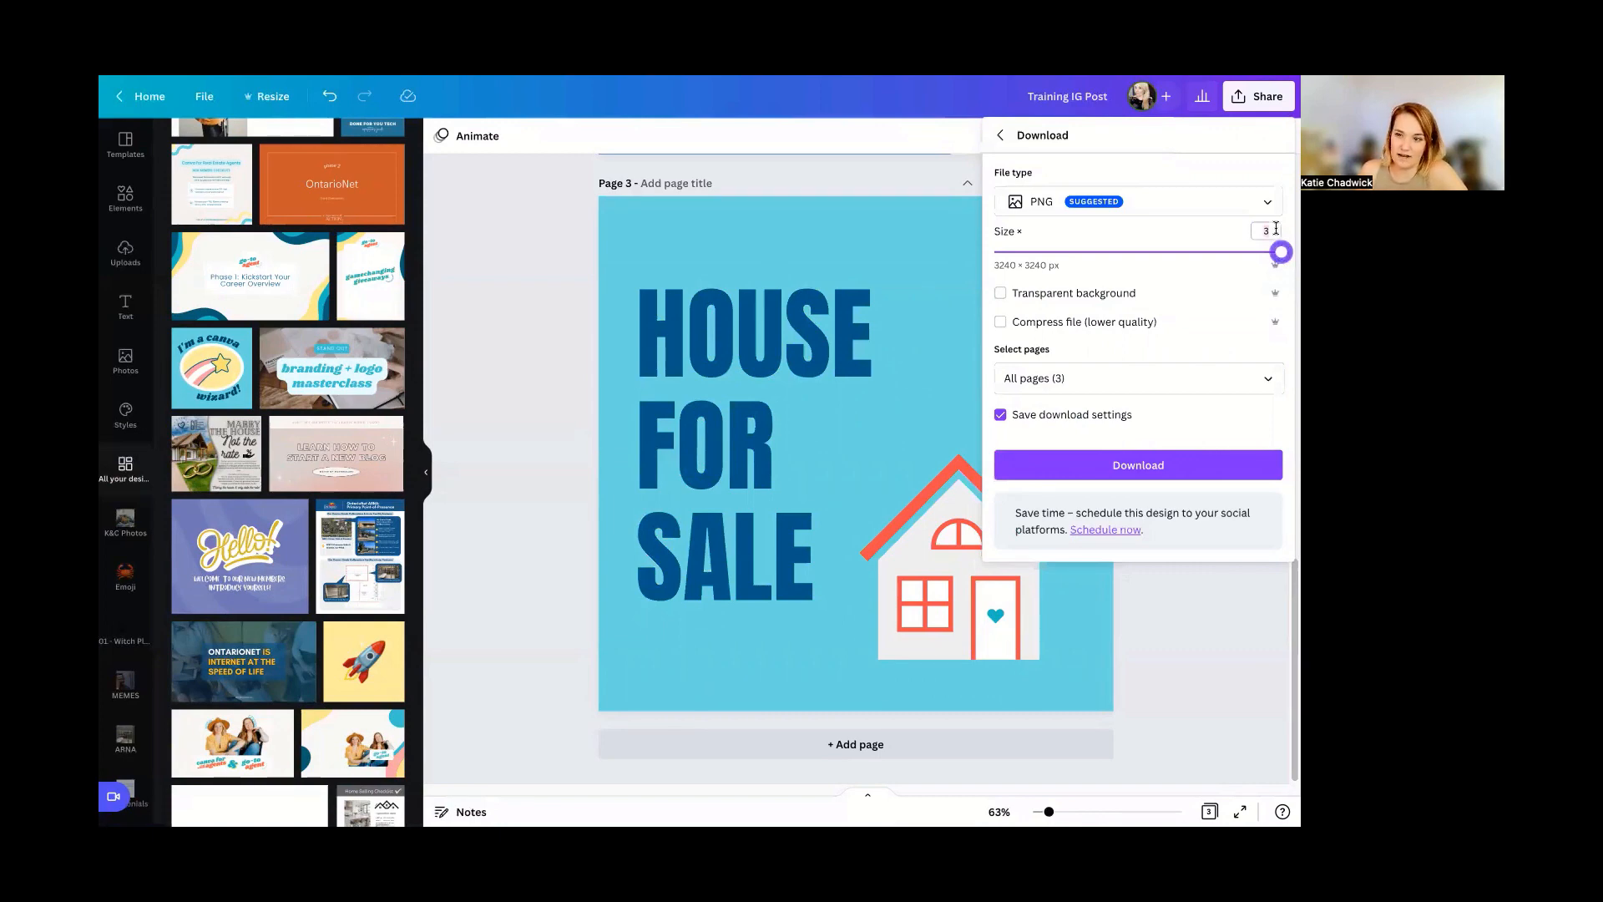
key("Return")
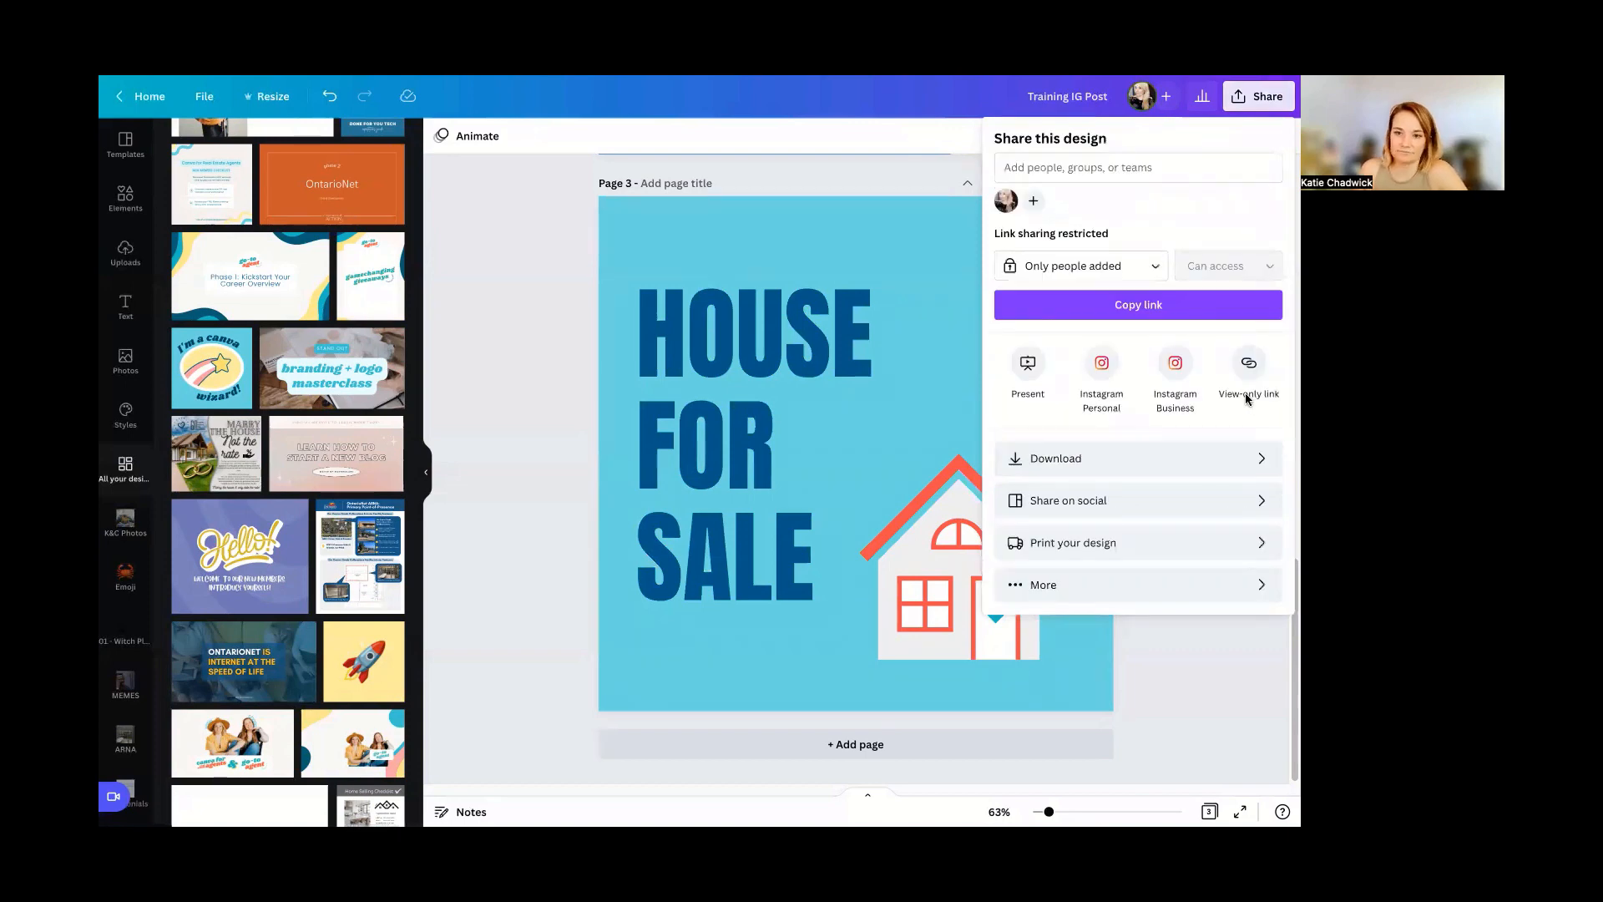
left_click(519, 607)
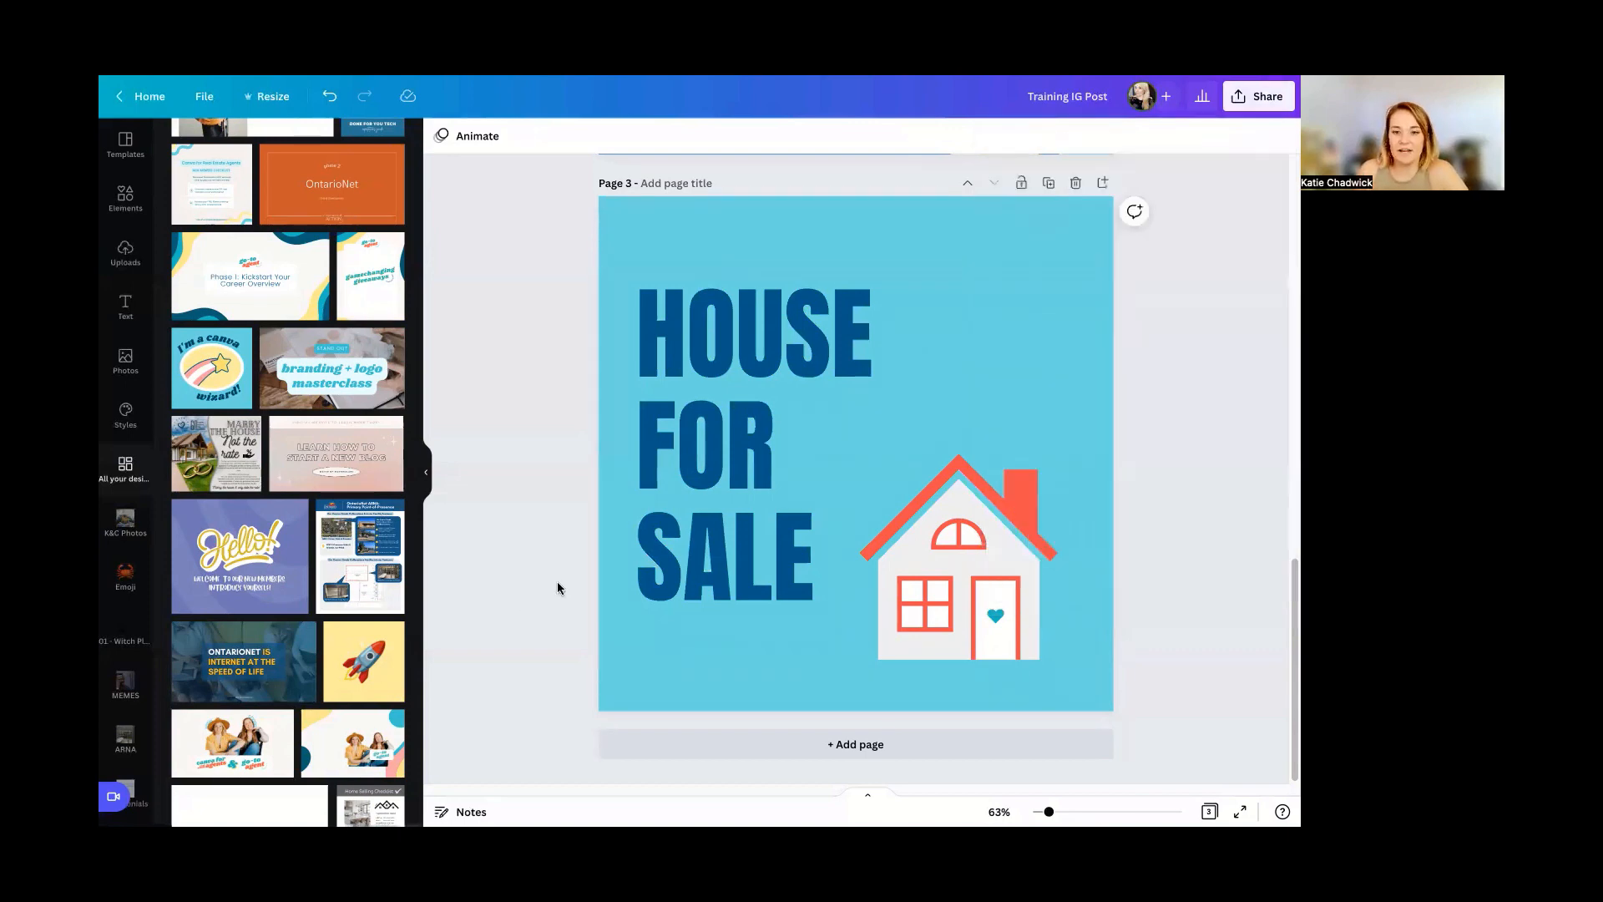
- Add page 4 after the HOUSE FOR SALE page, insert a paragraph text box and move it to the page's upper part
left_click(804, 415)
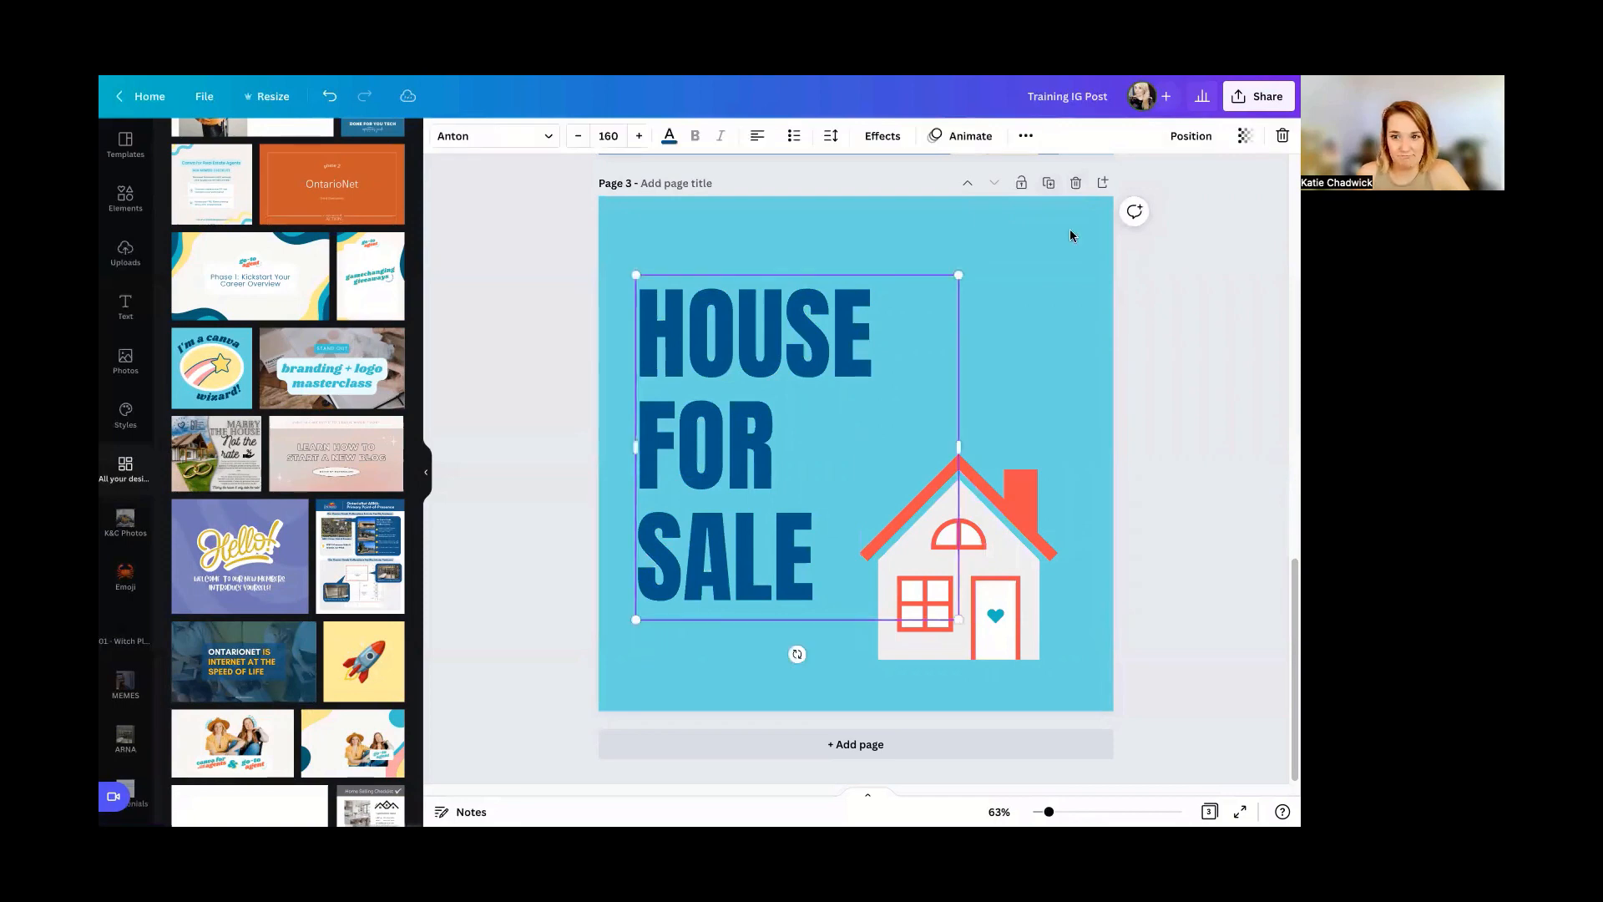
left_click(1102, 185)
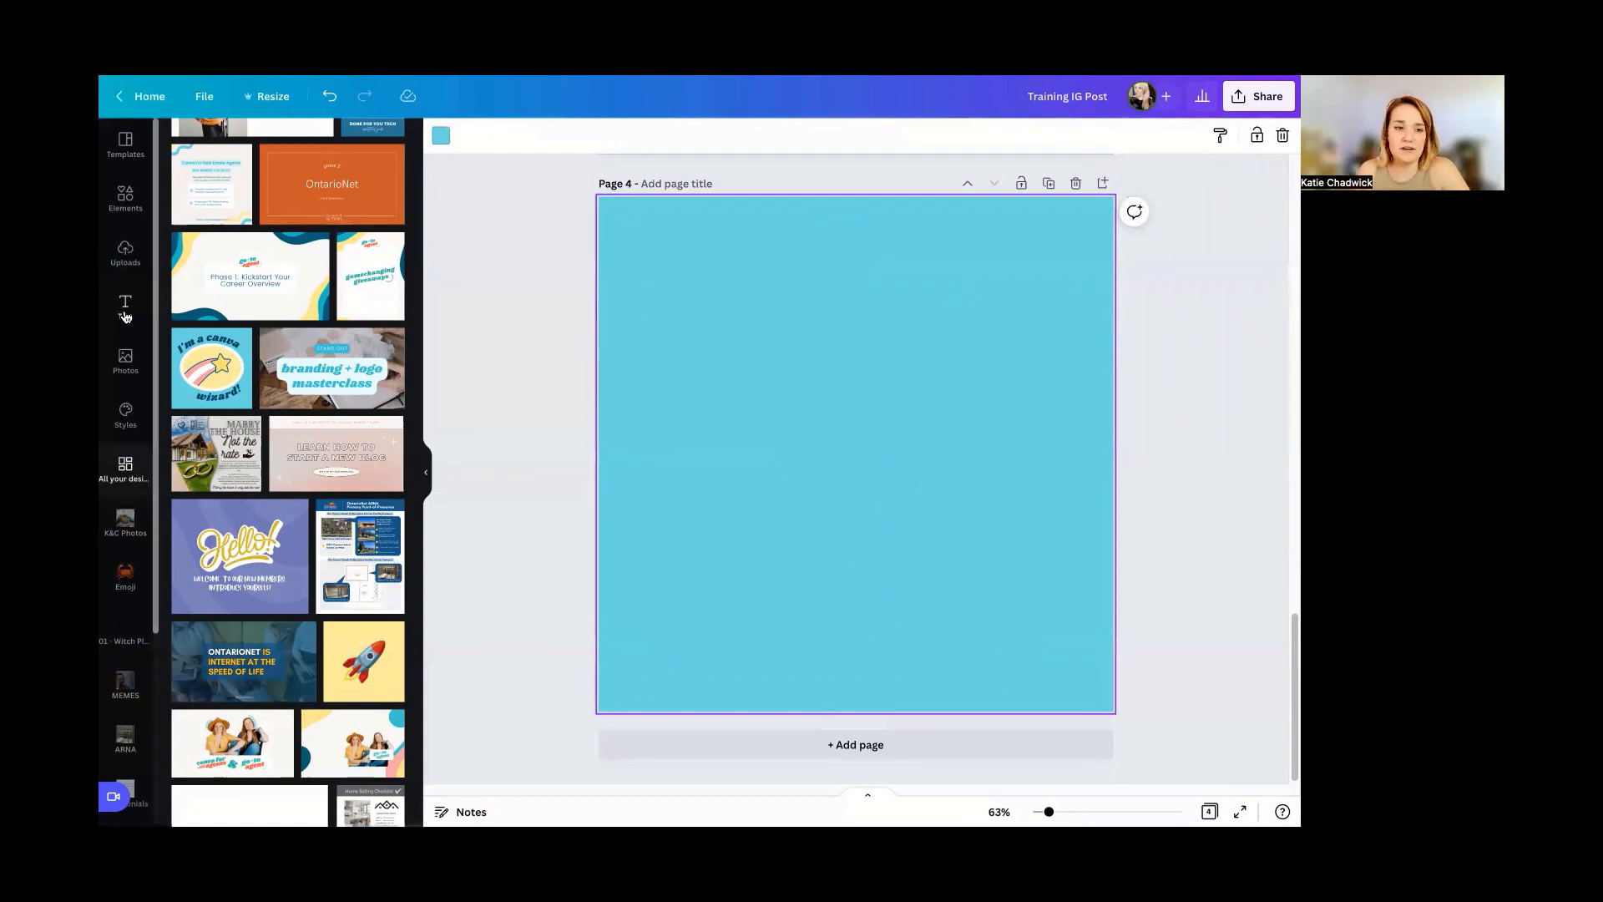
left_click(125, 308)
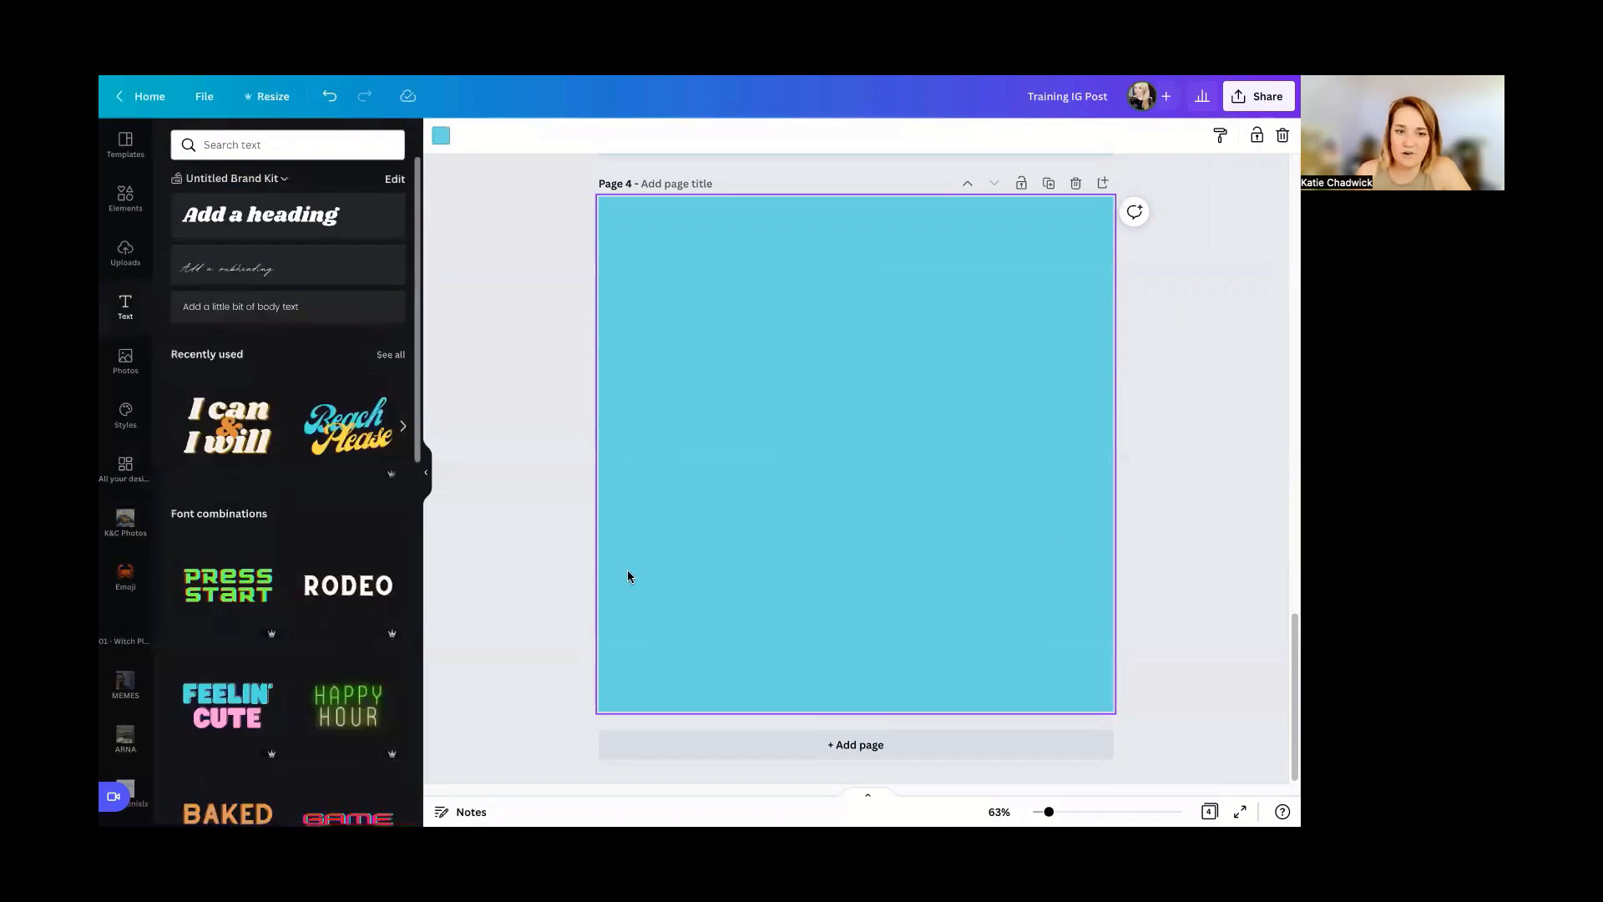
scroll(354, 524, "down", 8)
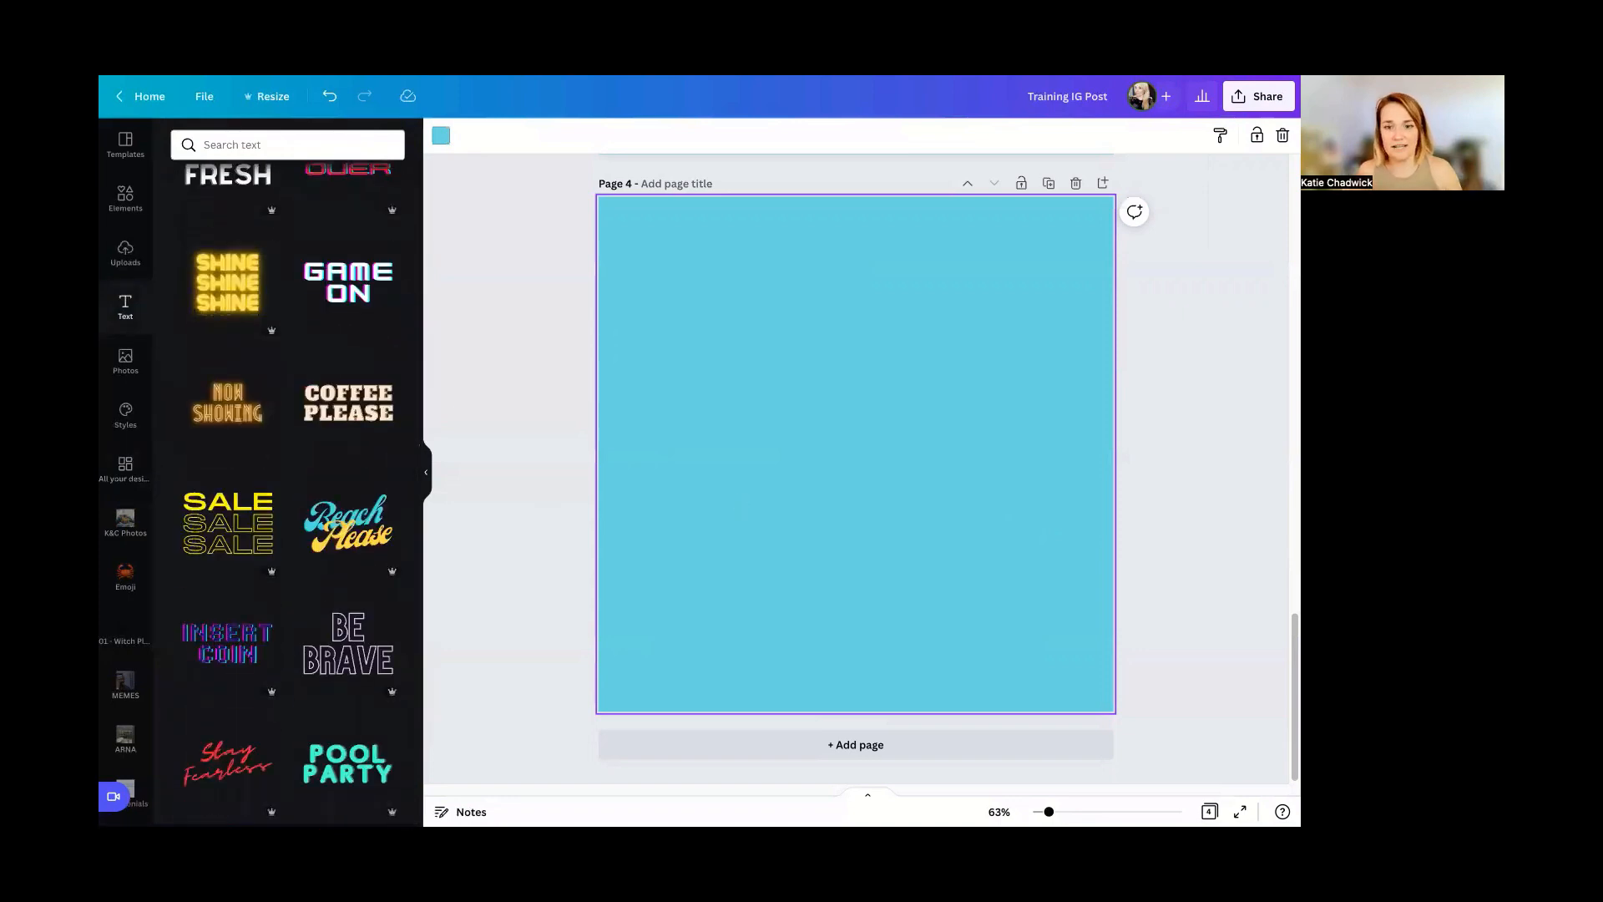
key("t")
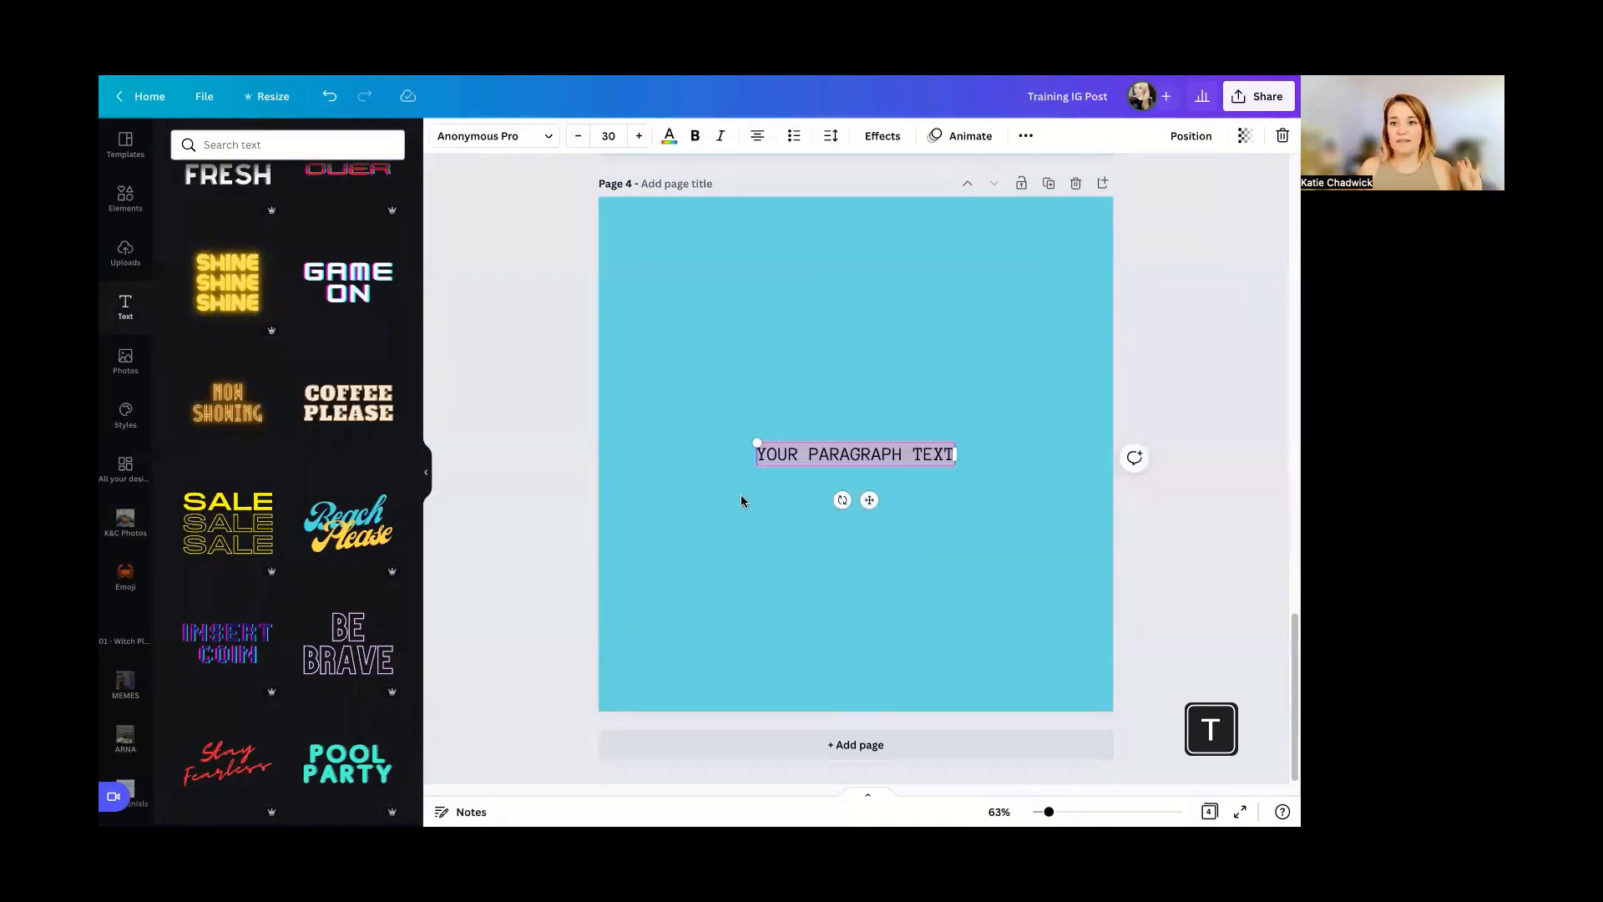
left_click_drag(869, 499, 869, 348)
- Search the fonts for "script" and try italics on the paragraph text of page 4
left_click(506, 139)
type("script")
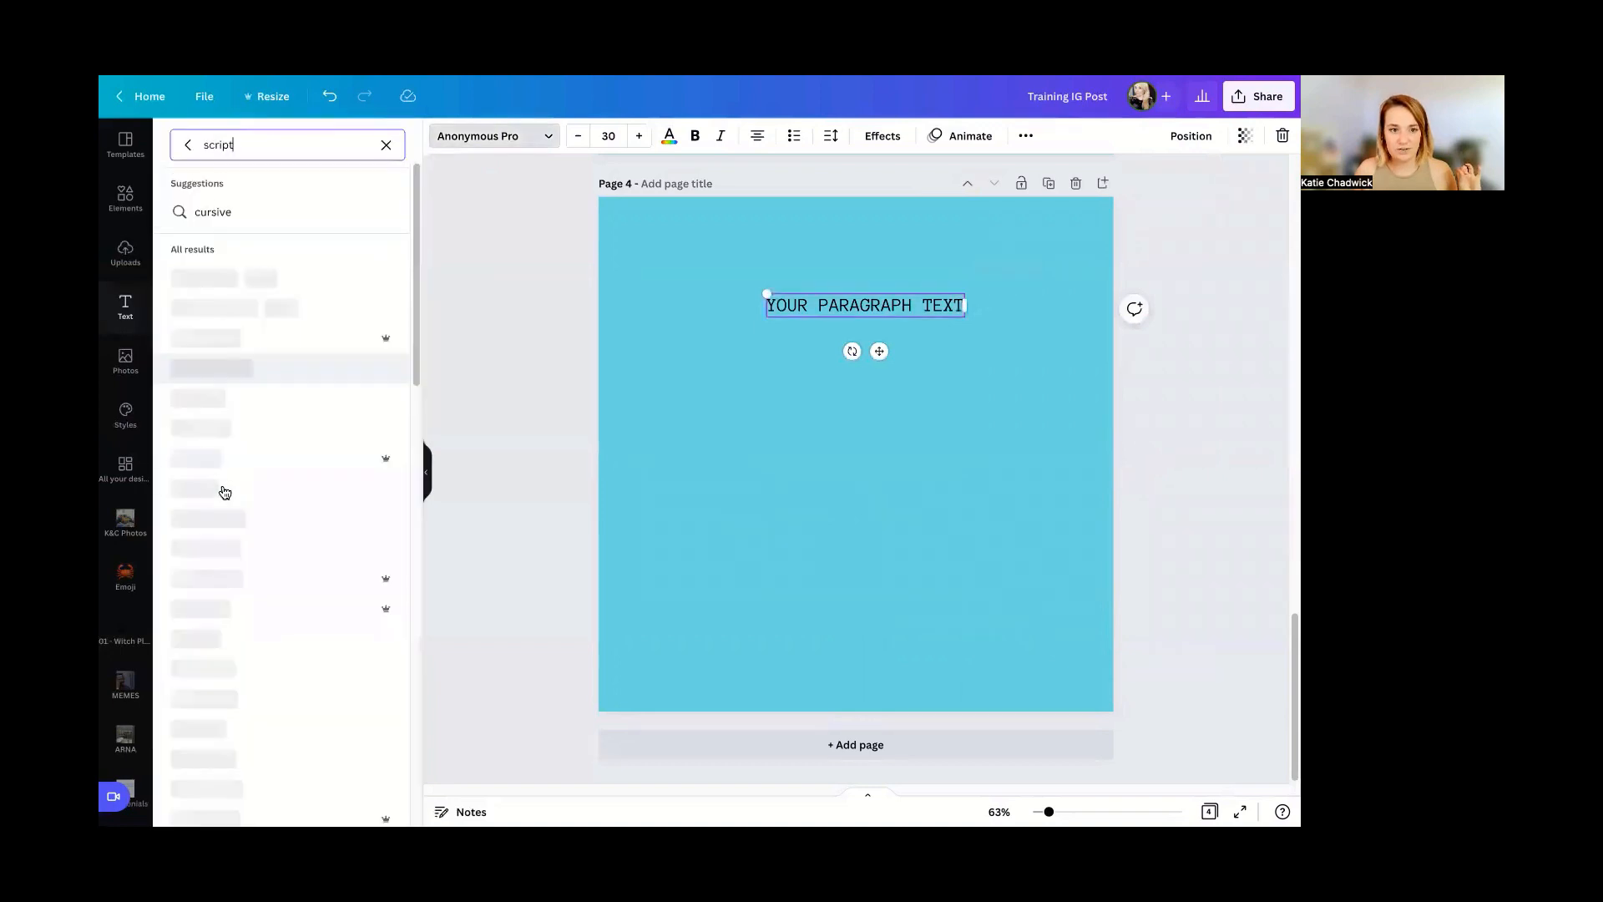
left_click(669, 136)
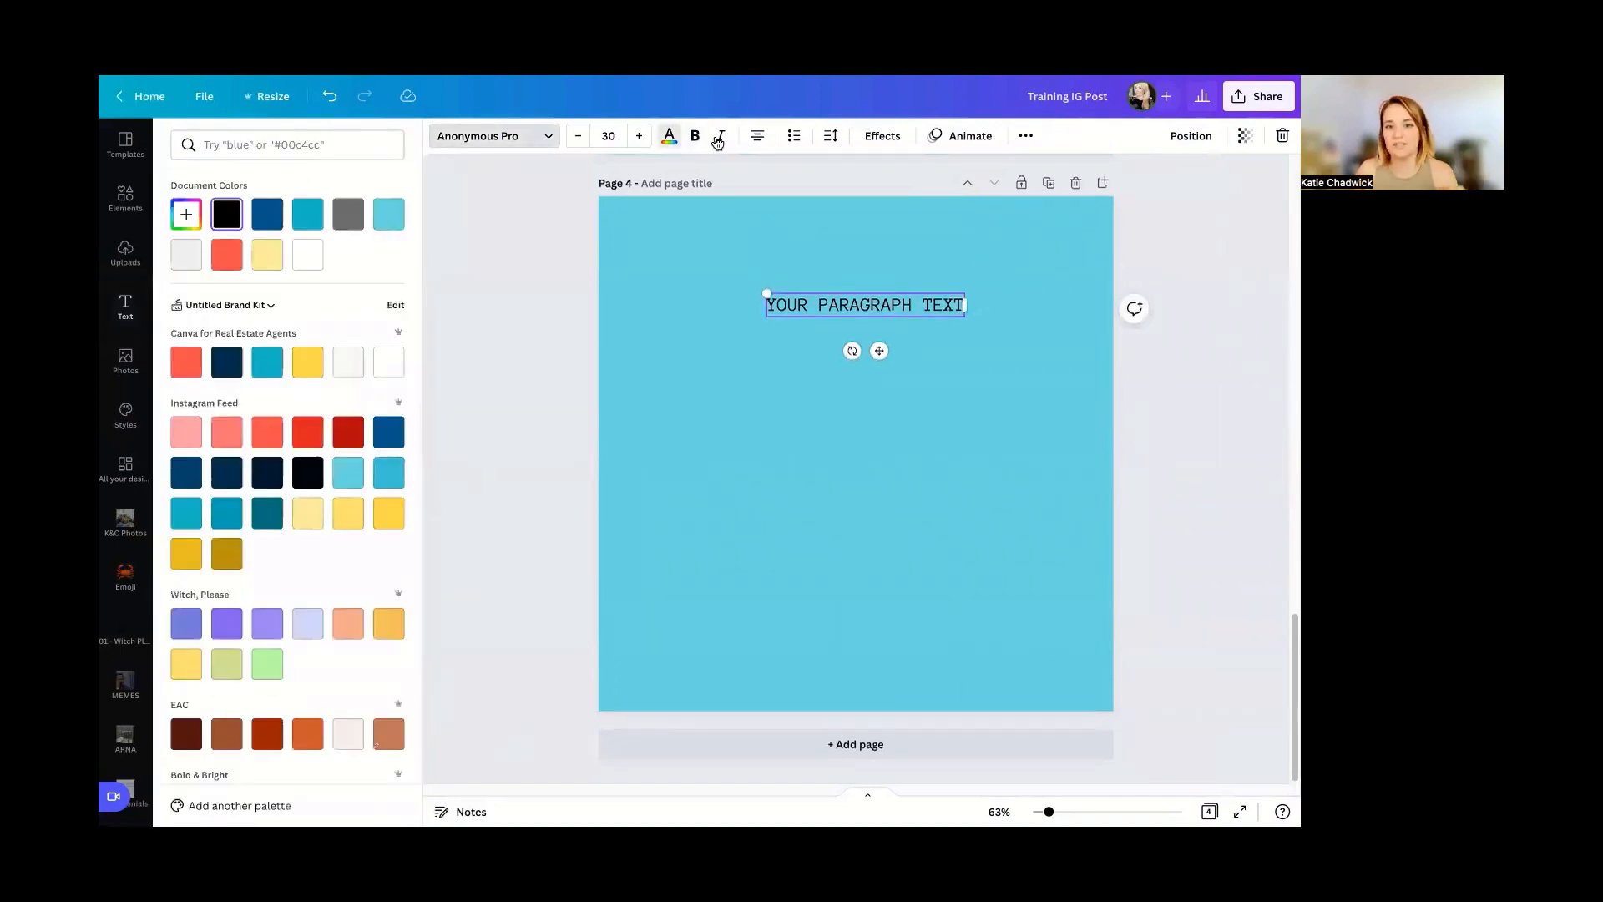
left_click(719, 136)
left_click(718, 136)
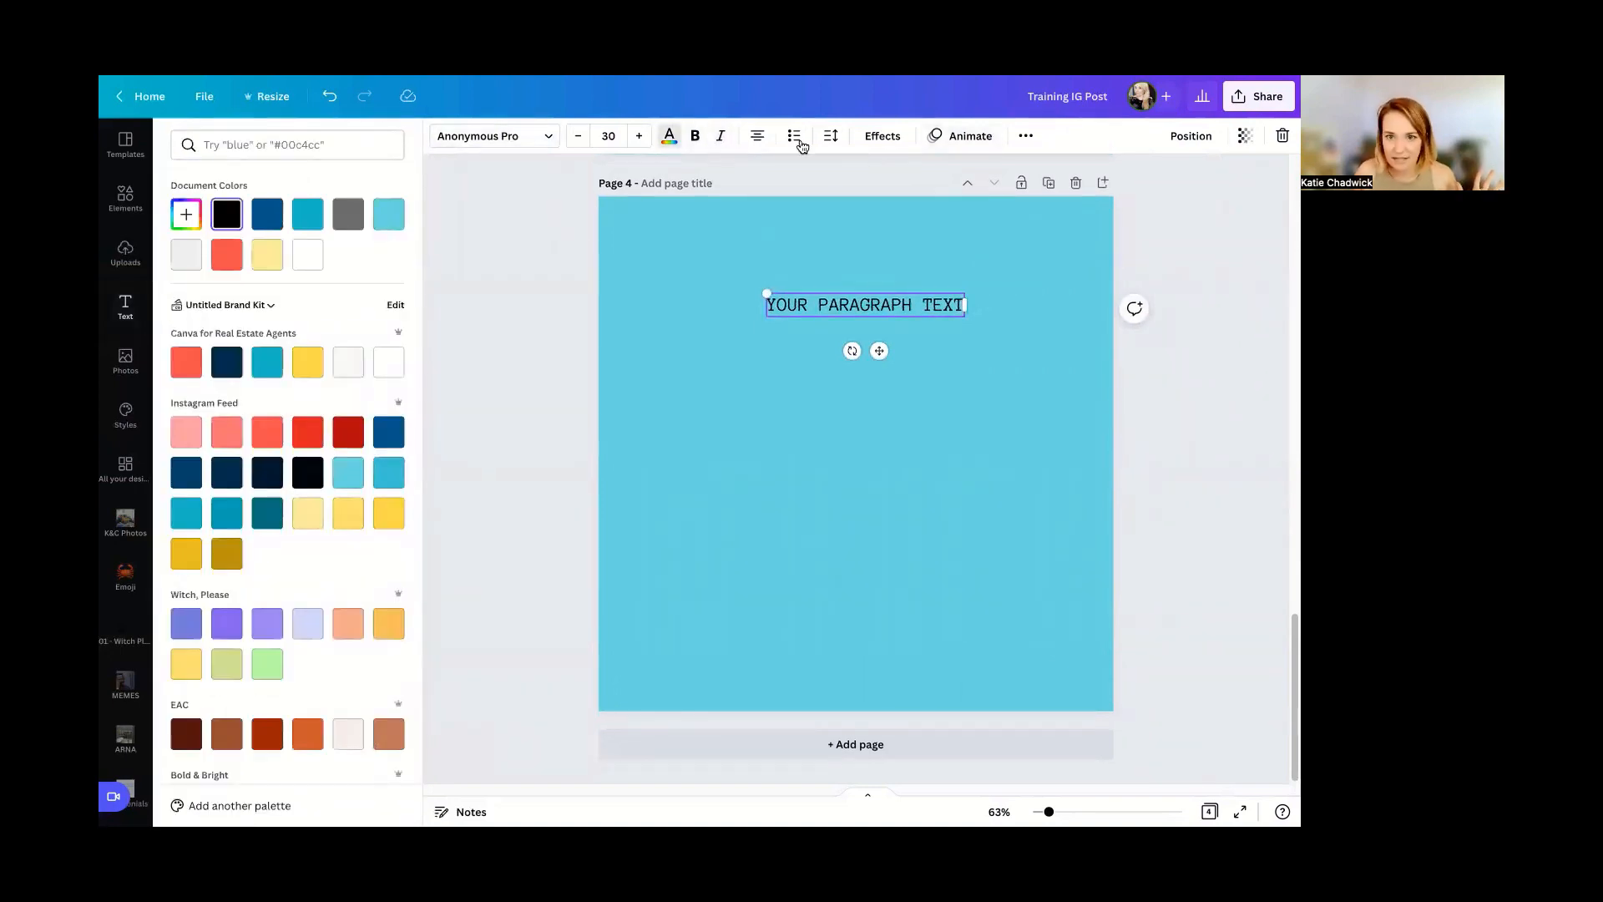
- Widen the letter spacing of the paragraph text on page 4 and deselect it
left_click(828, 136)
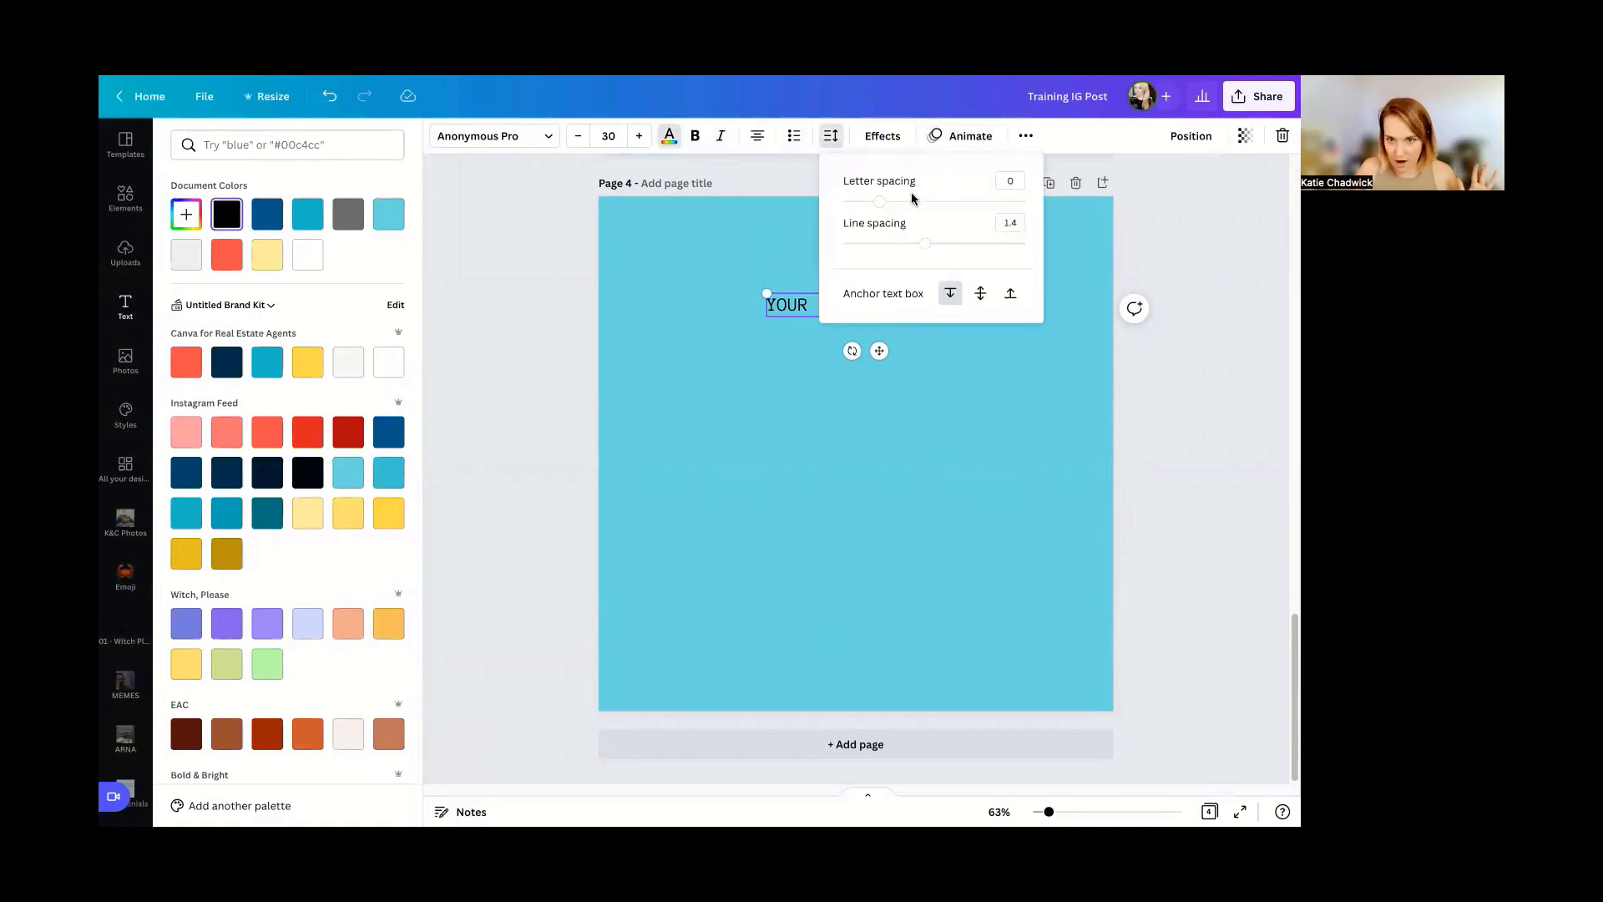
left_click(960, 203)
left_click(908, 538)
left_click(908, 538)
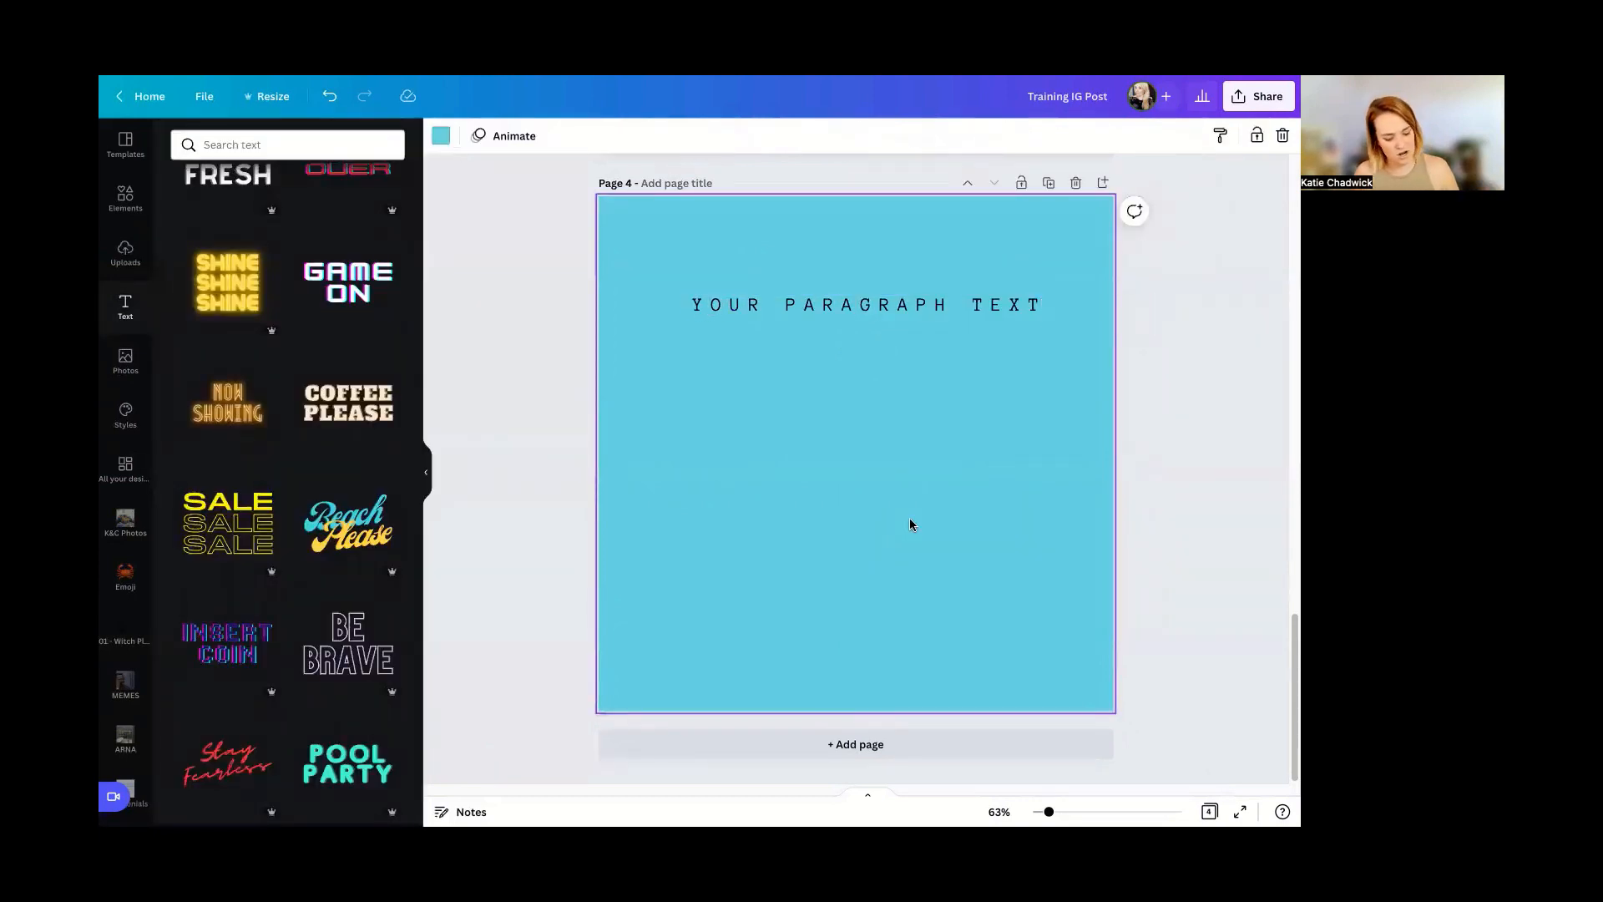
- Insert a square shape in the middle of page 4 and deselect it
key("r")
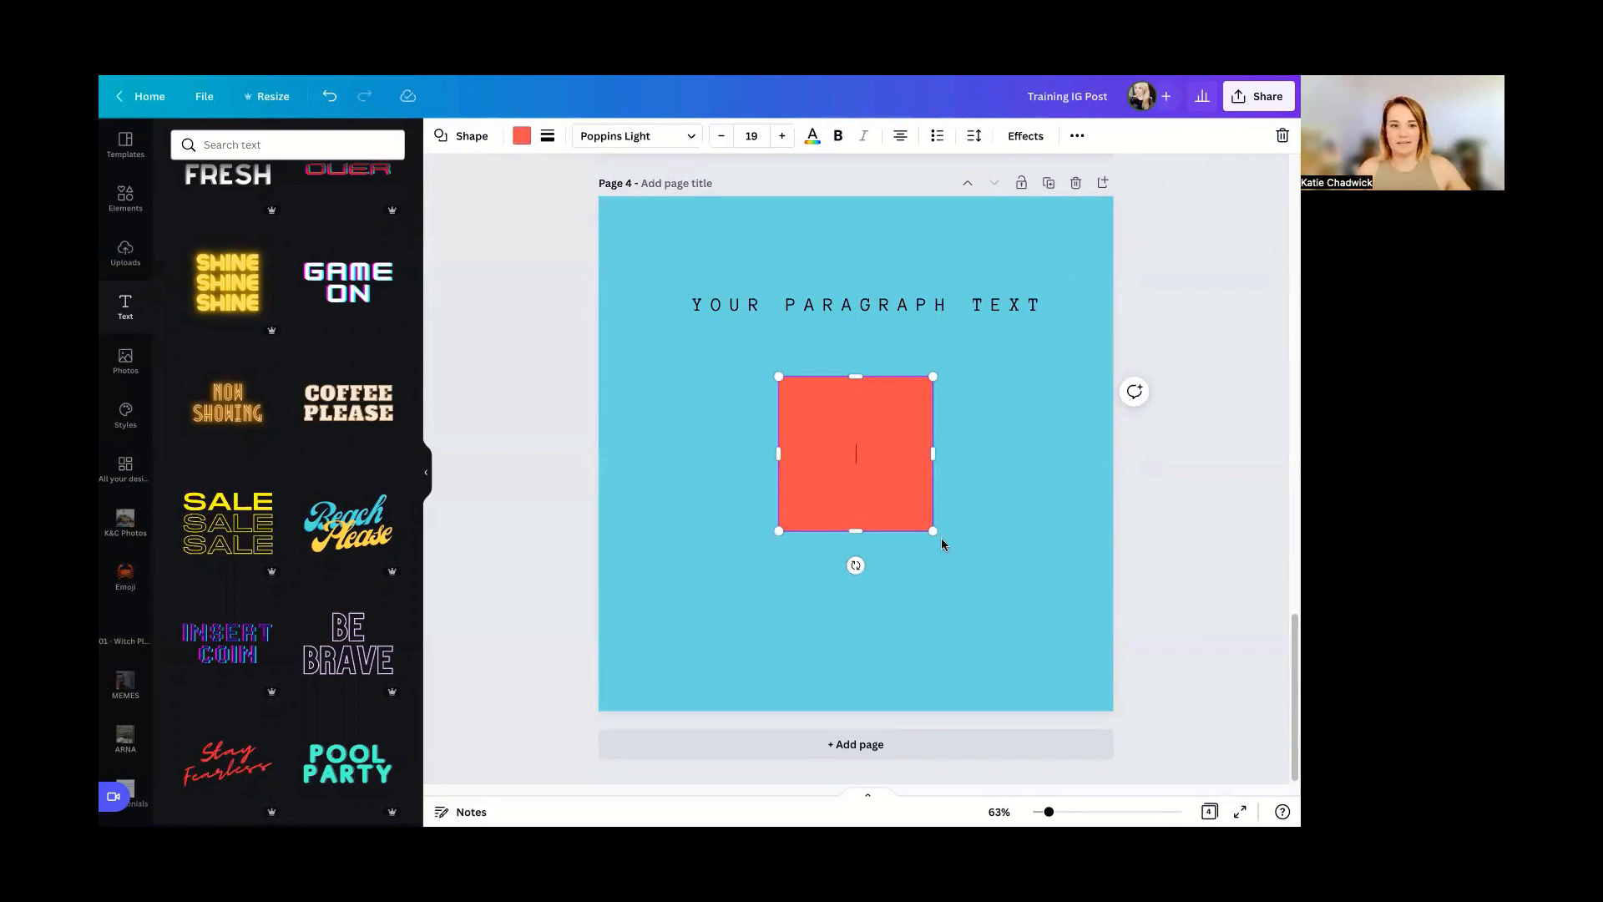
left_click(109, 197)
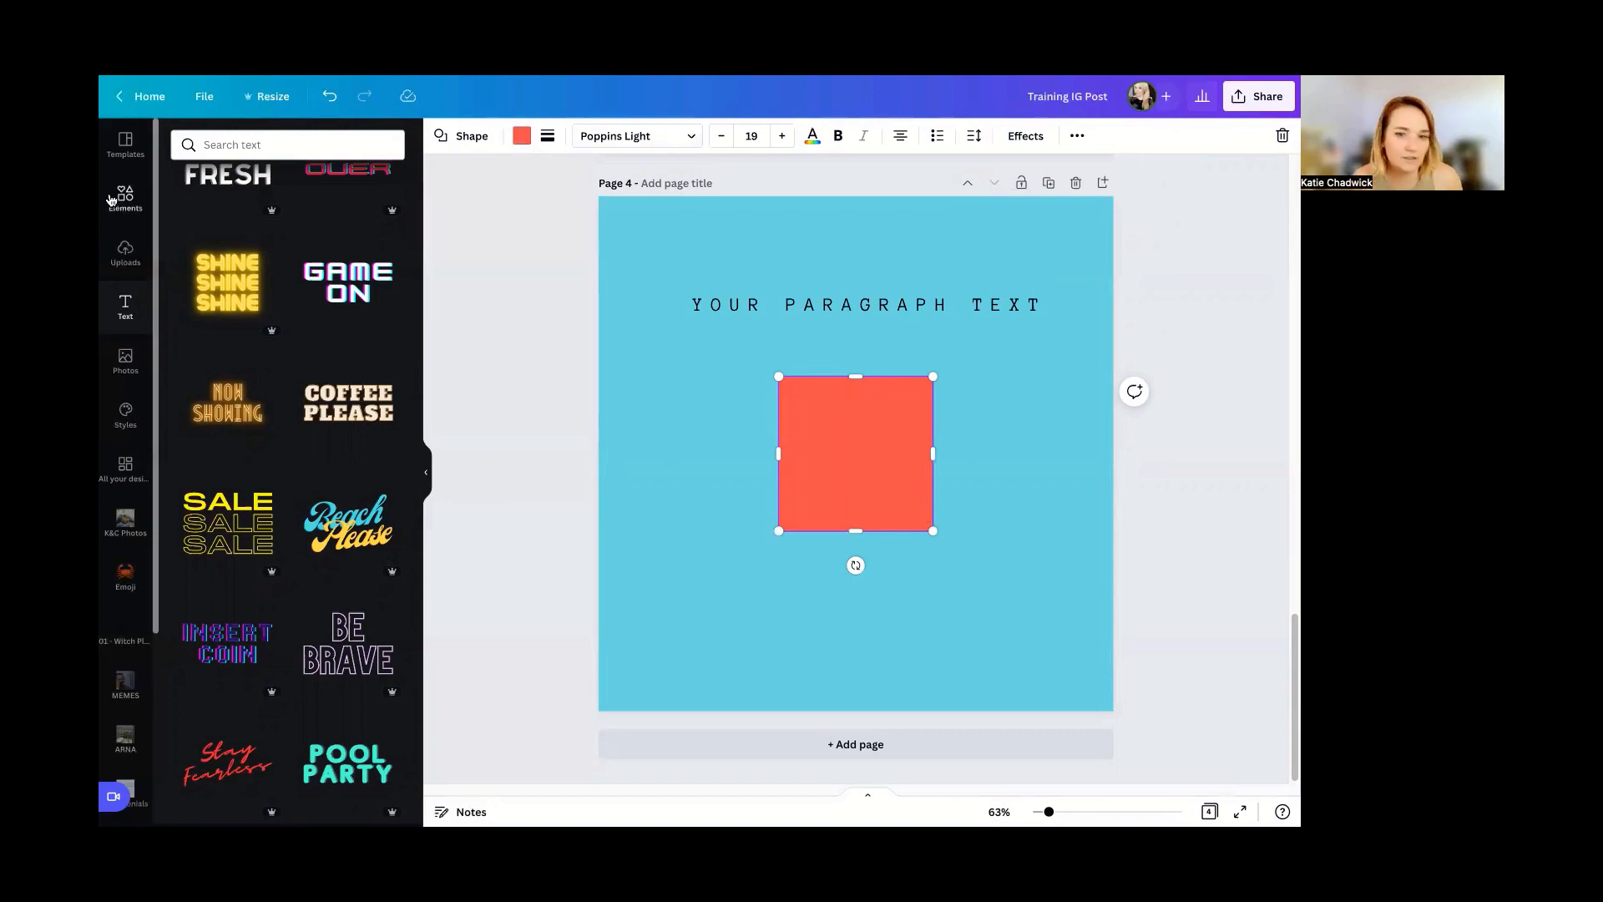
left_click(952, 615)
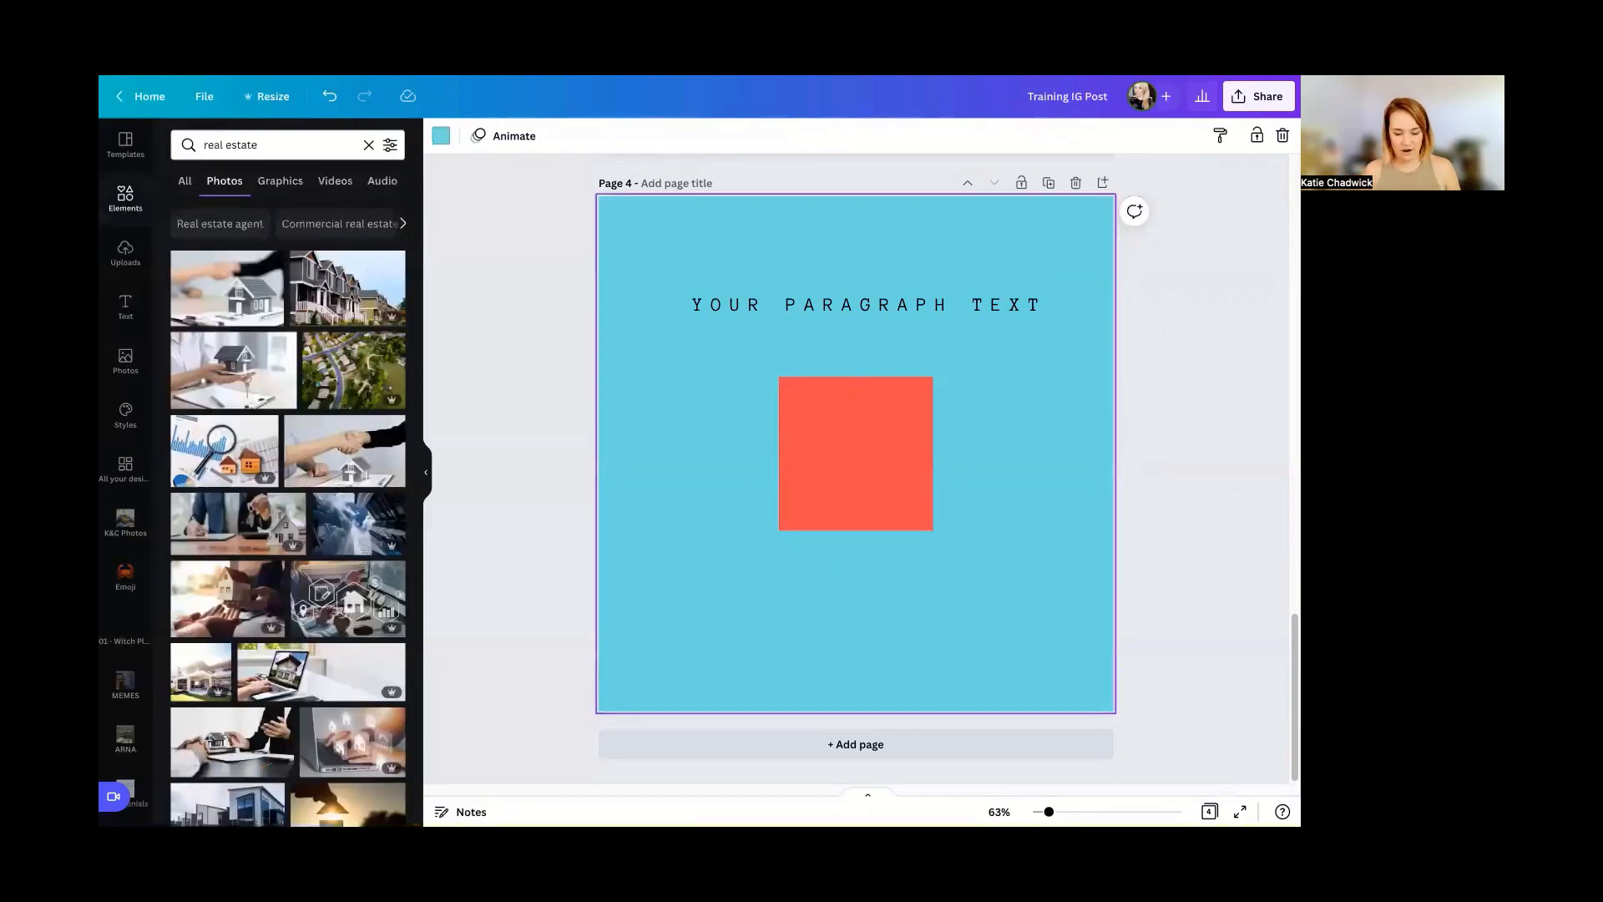
- Insert a second square, move it to the page's lower left, try other shapes and change it to a twelve-point starburst
key("r")
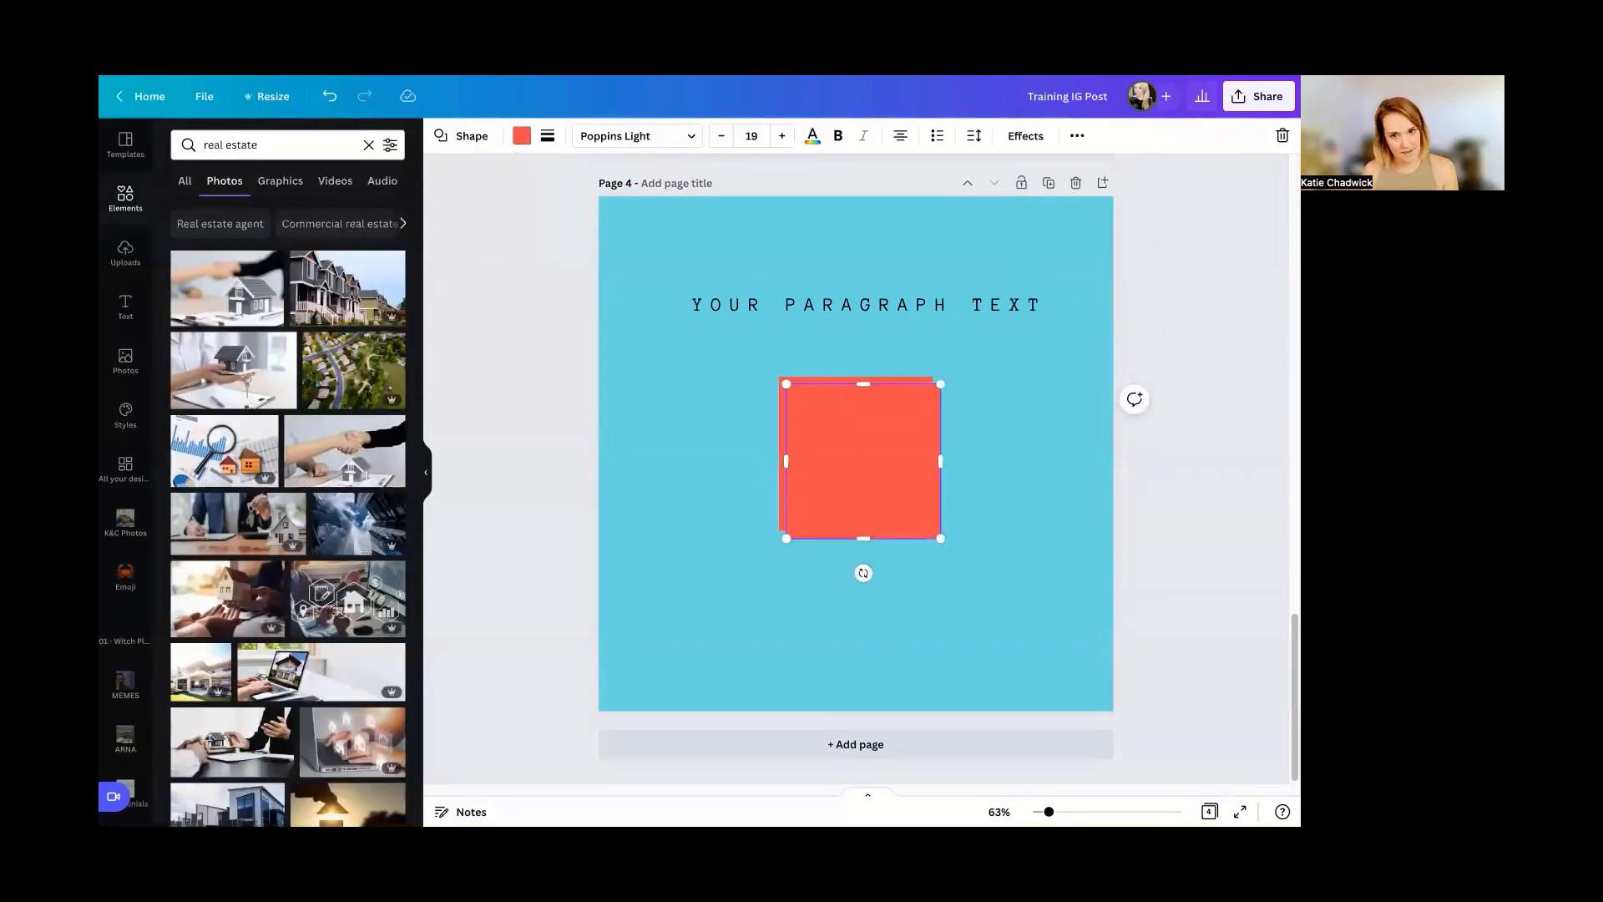
left_click(479, 143)
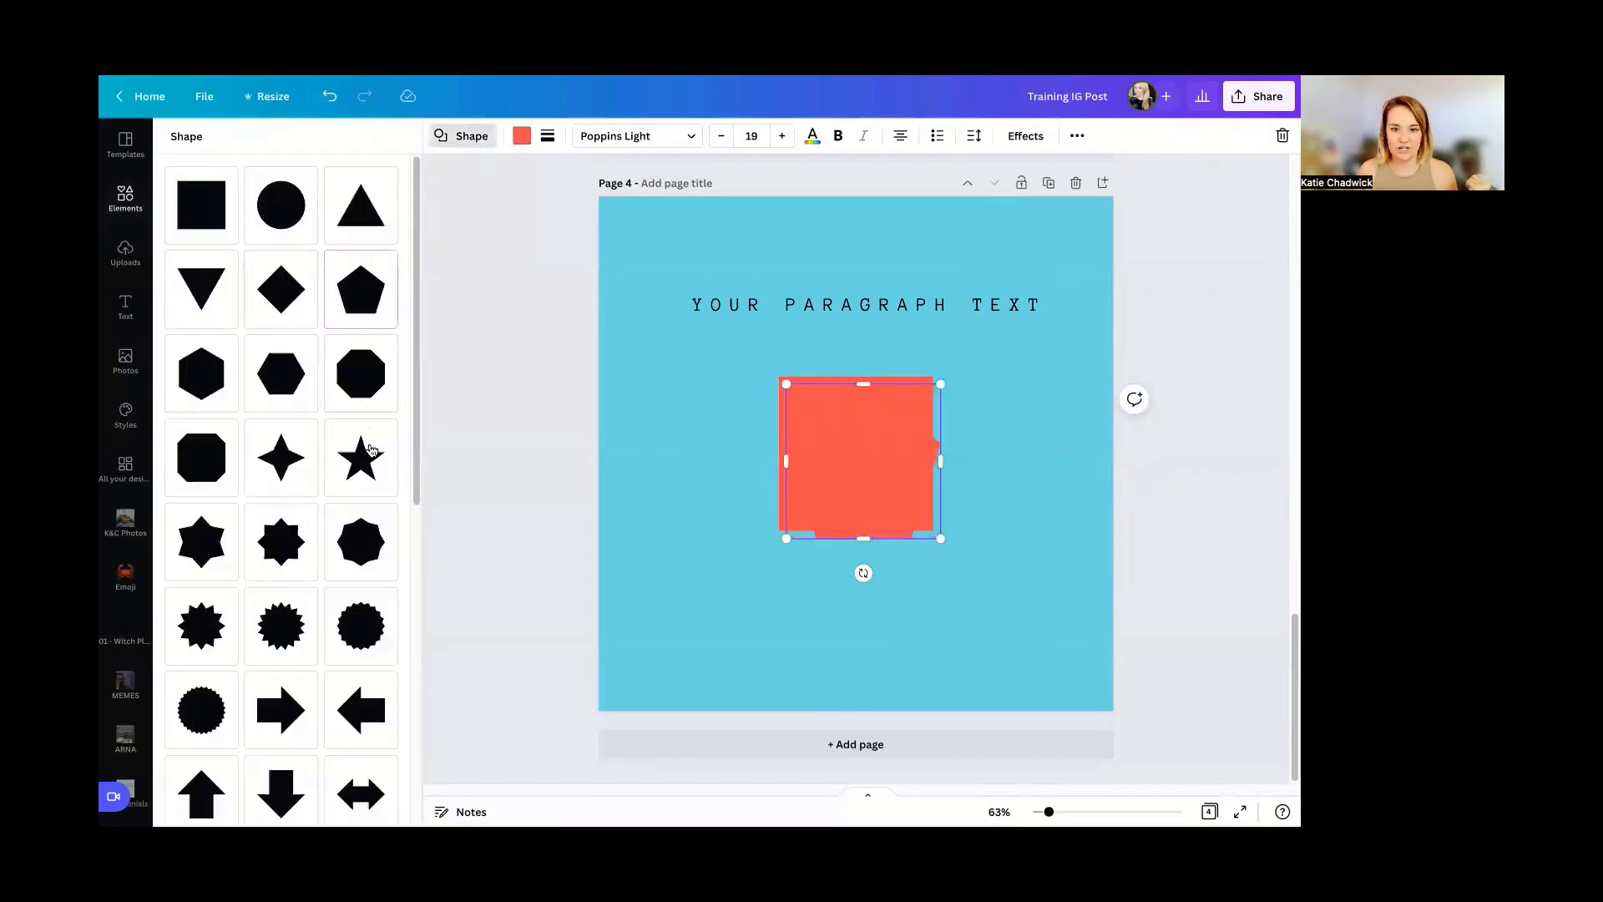
left_click_drag(899, 453, 773, 618)
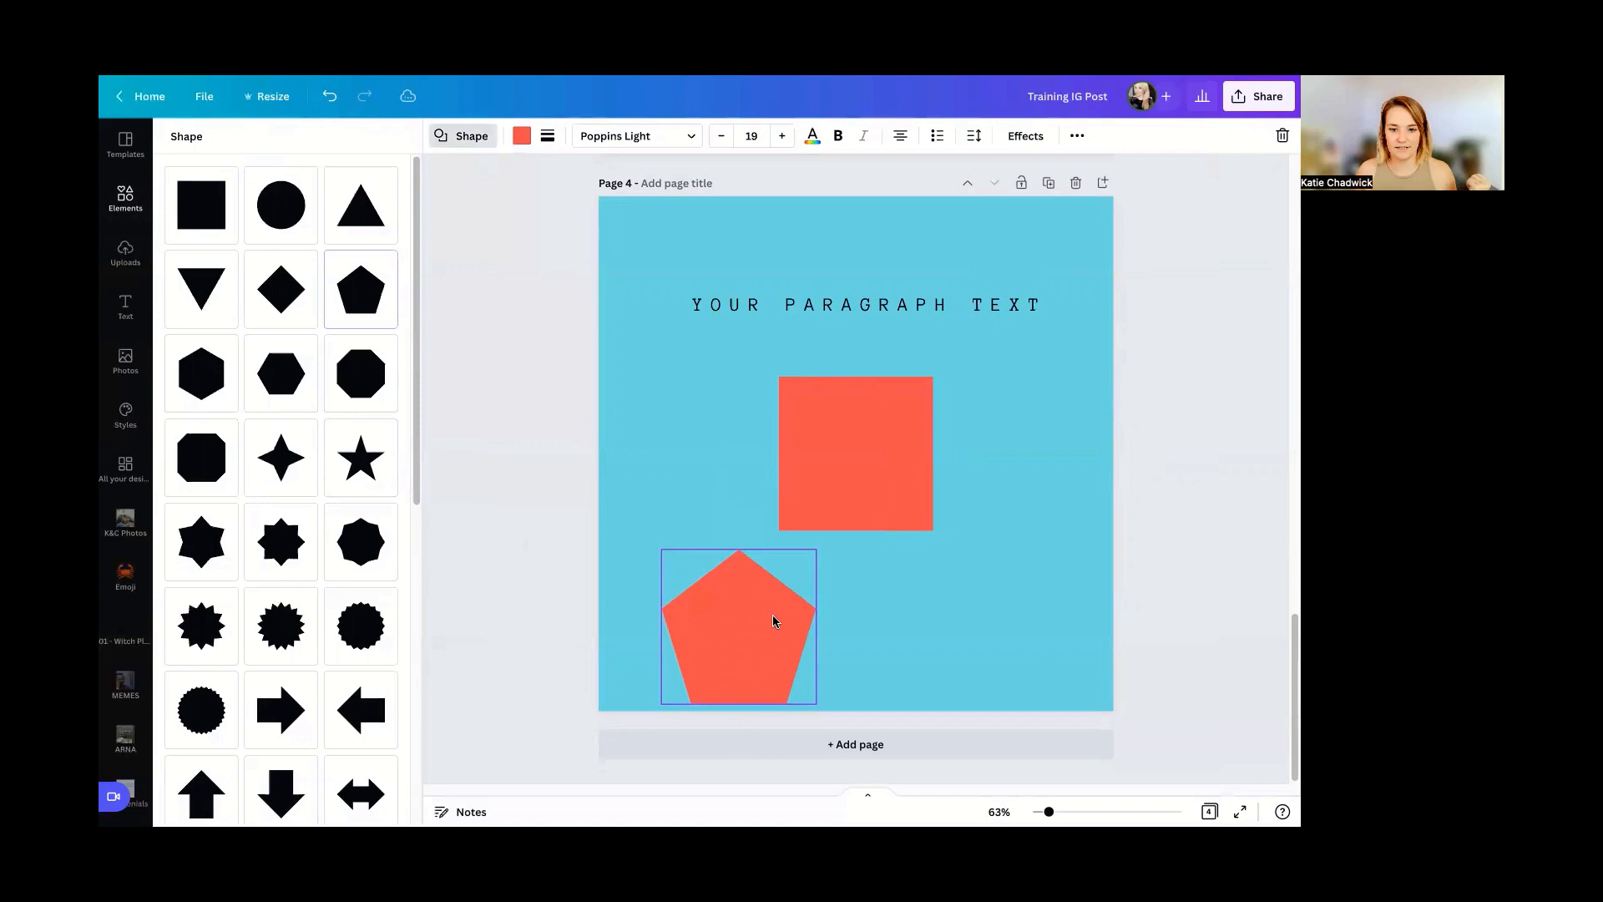
left_click(366, 476)
scroll(363, 571, "down", 3)
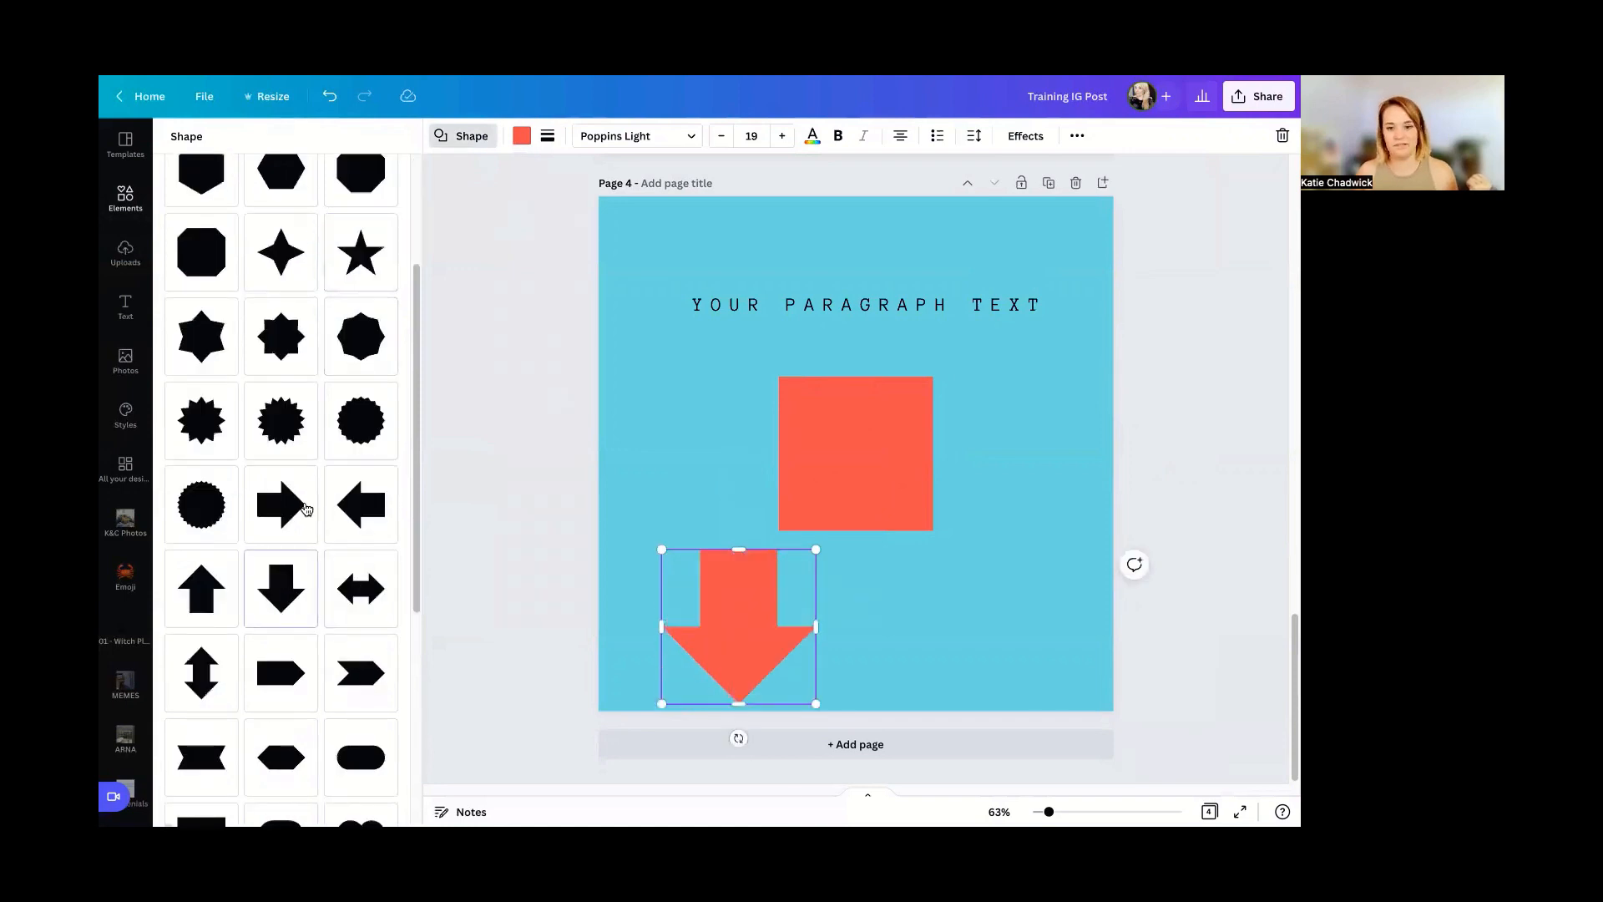
left_click(213, 427)
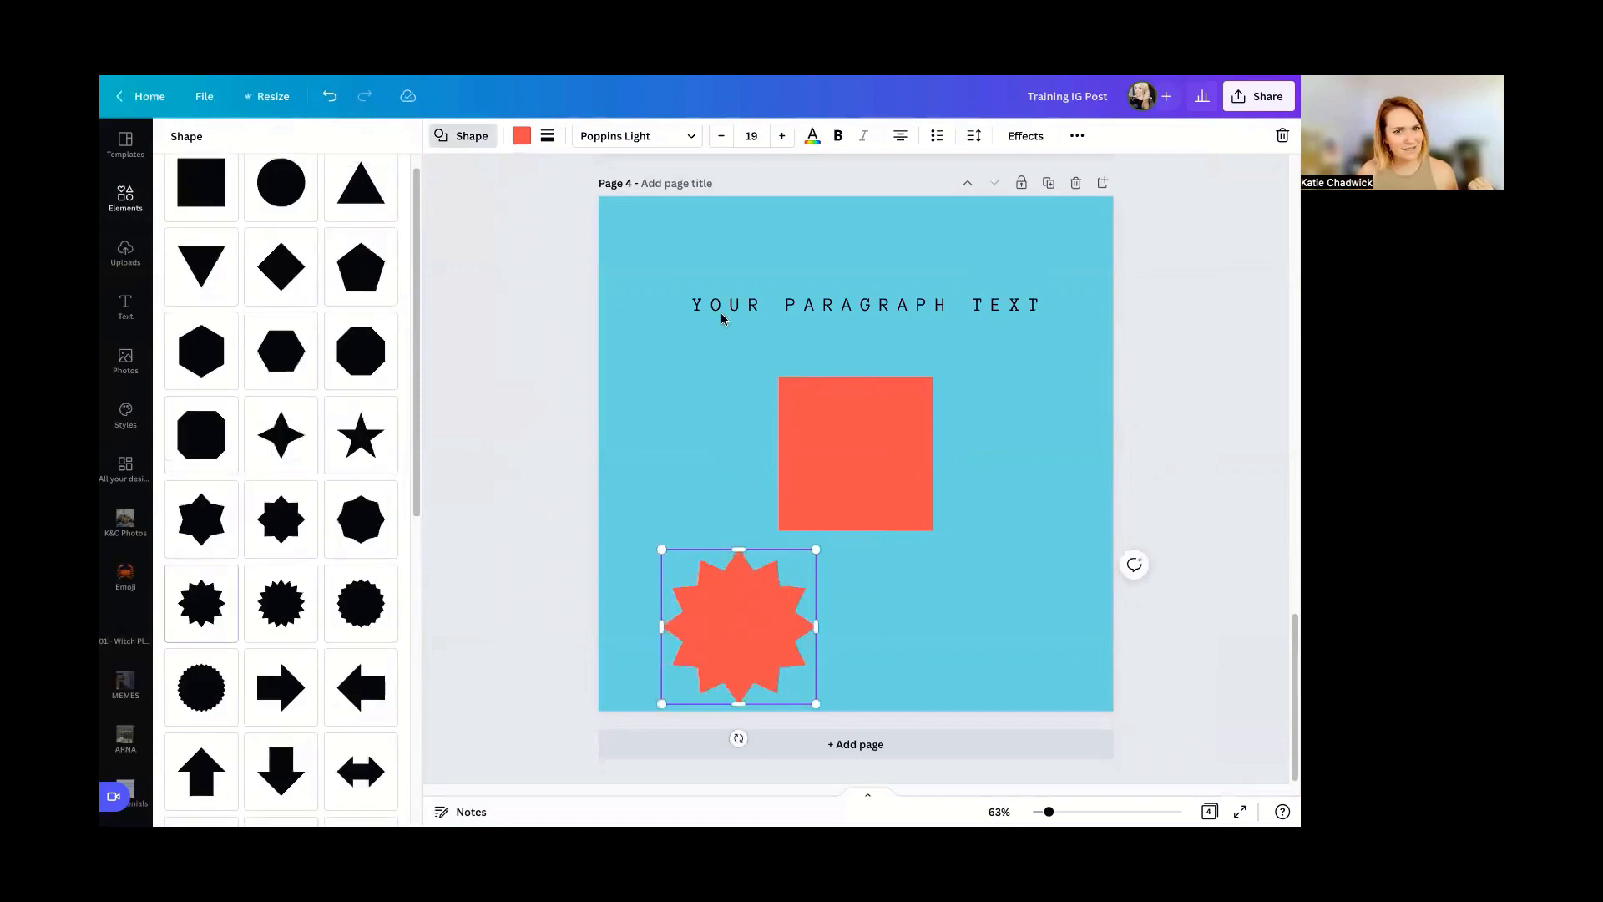
- Give the starburst a solid black border of weight 9 and move it up beside the square, slightly overlapping its left edge
left_click(519, 139)
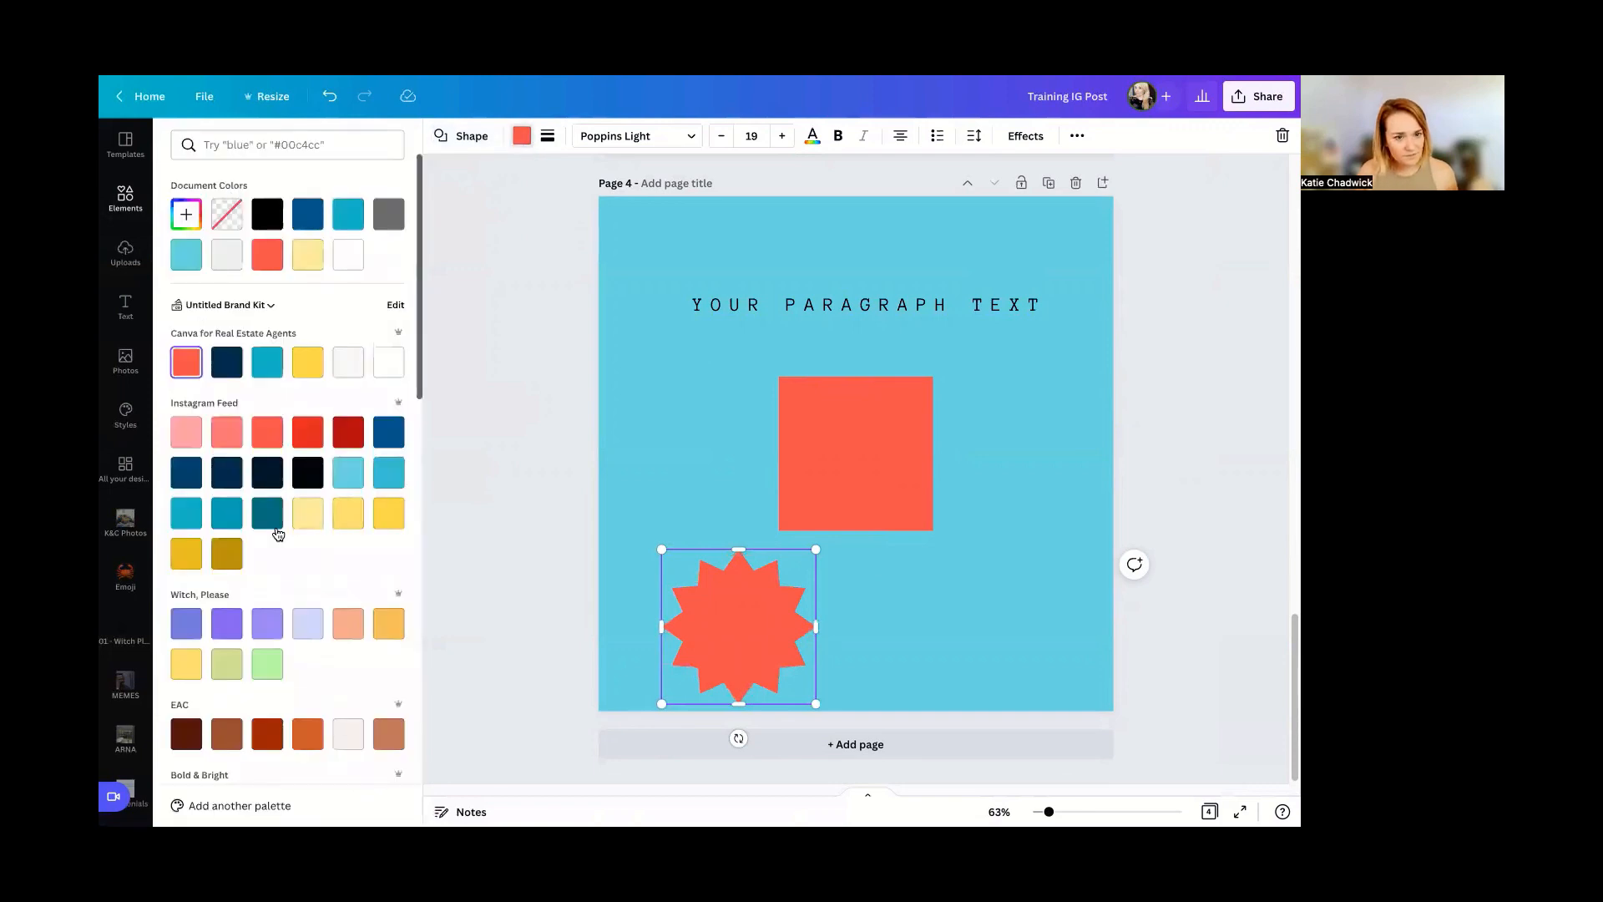
left_click(547, 139)
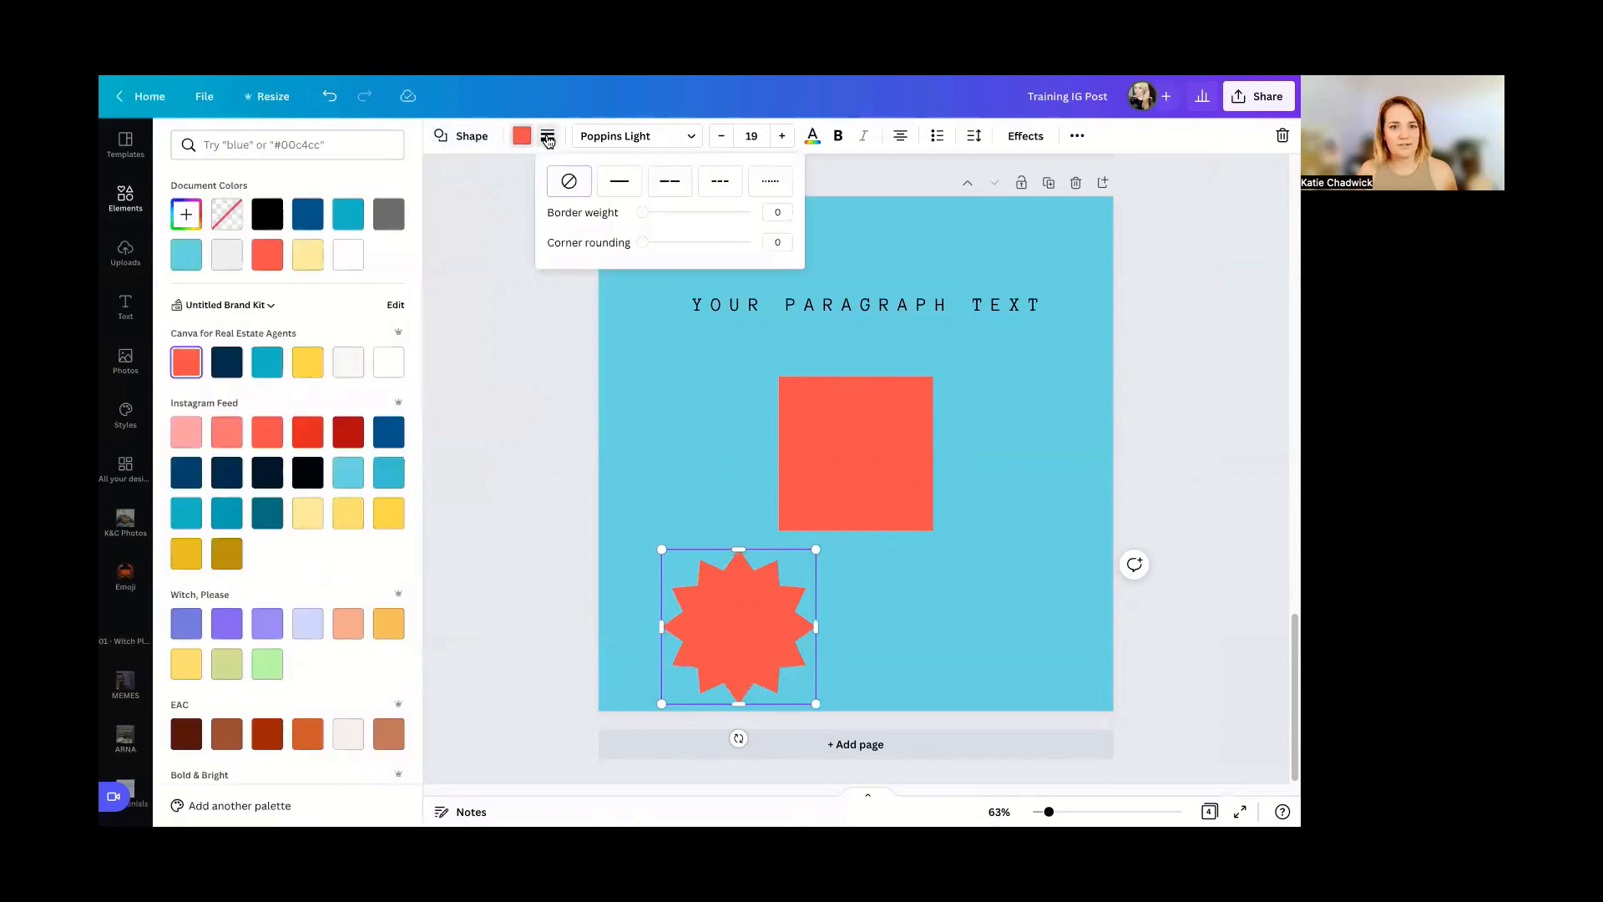
left_click_drag(649, 215, 561, 242)
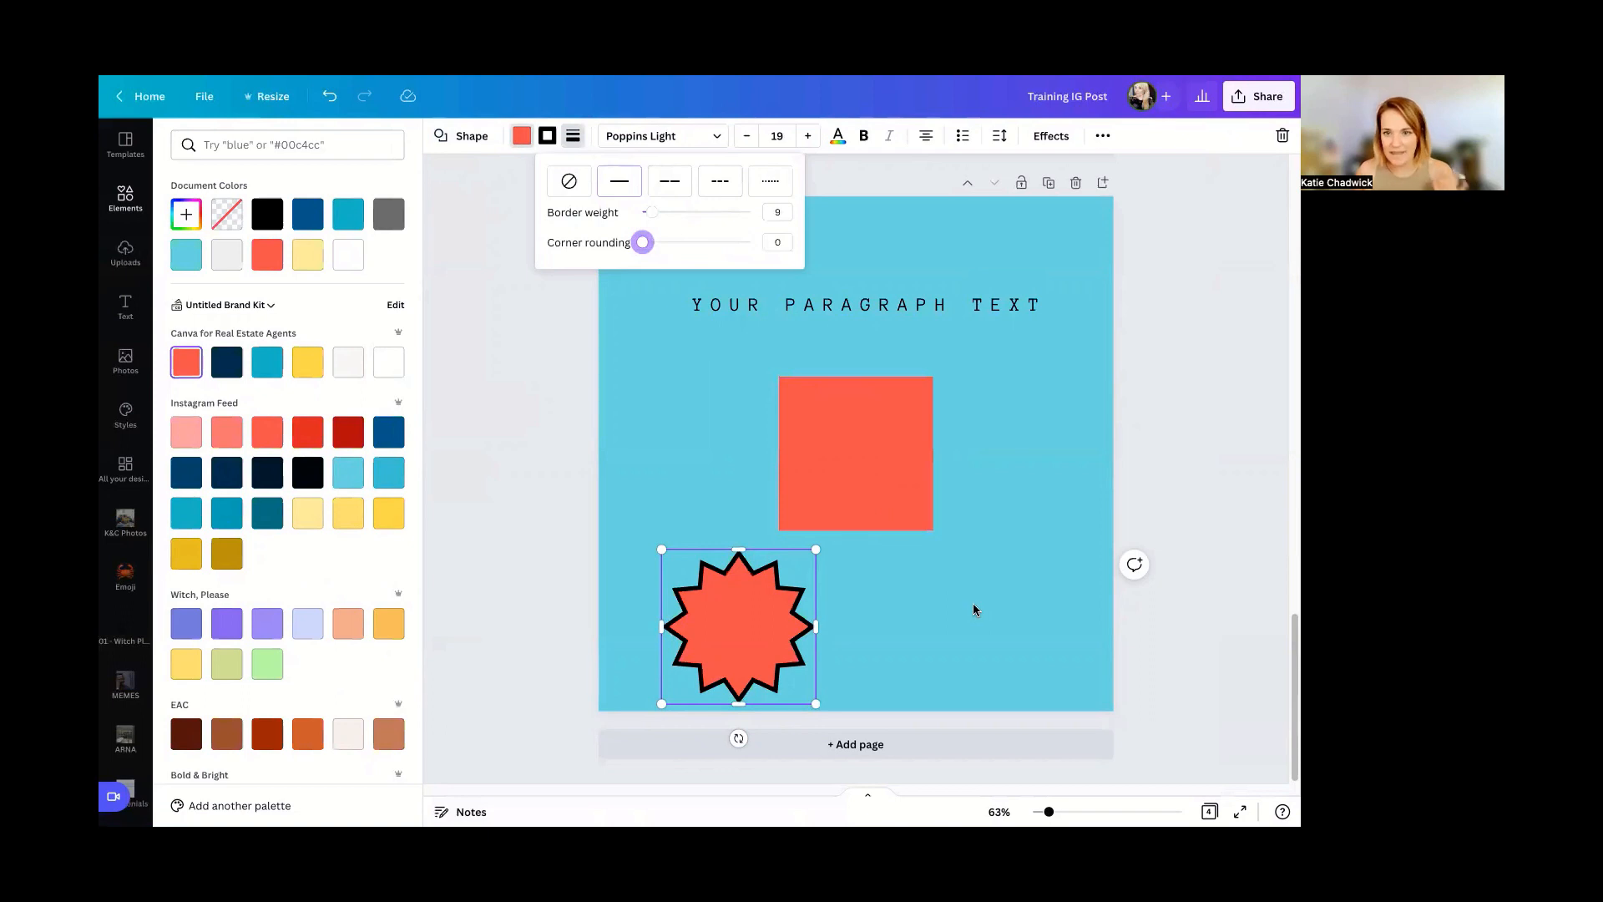
left_click(724, 629)
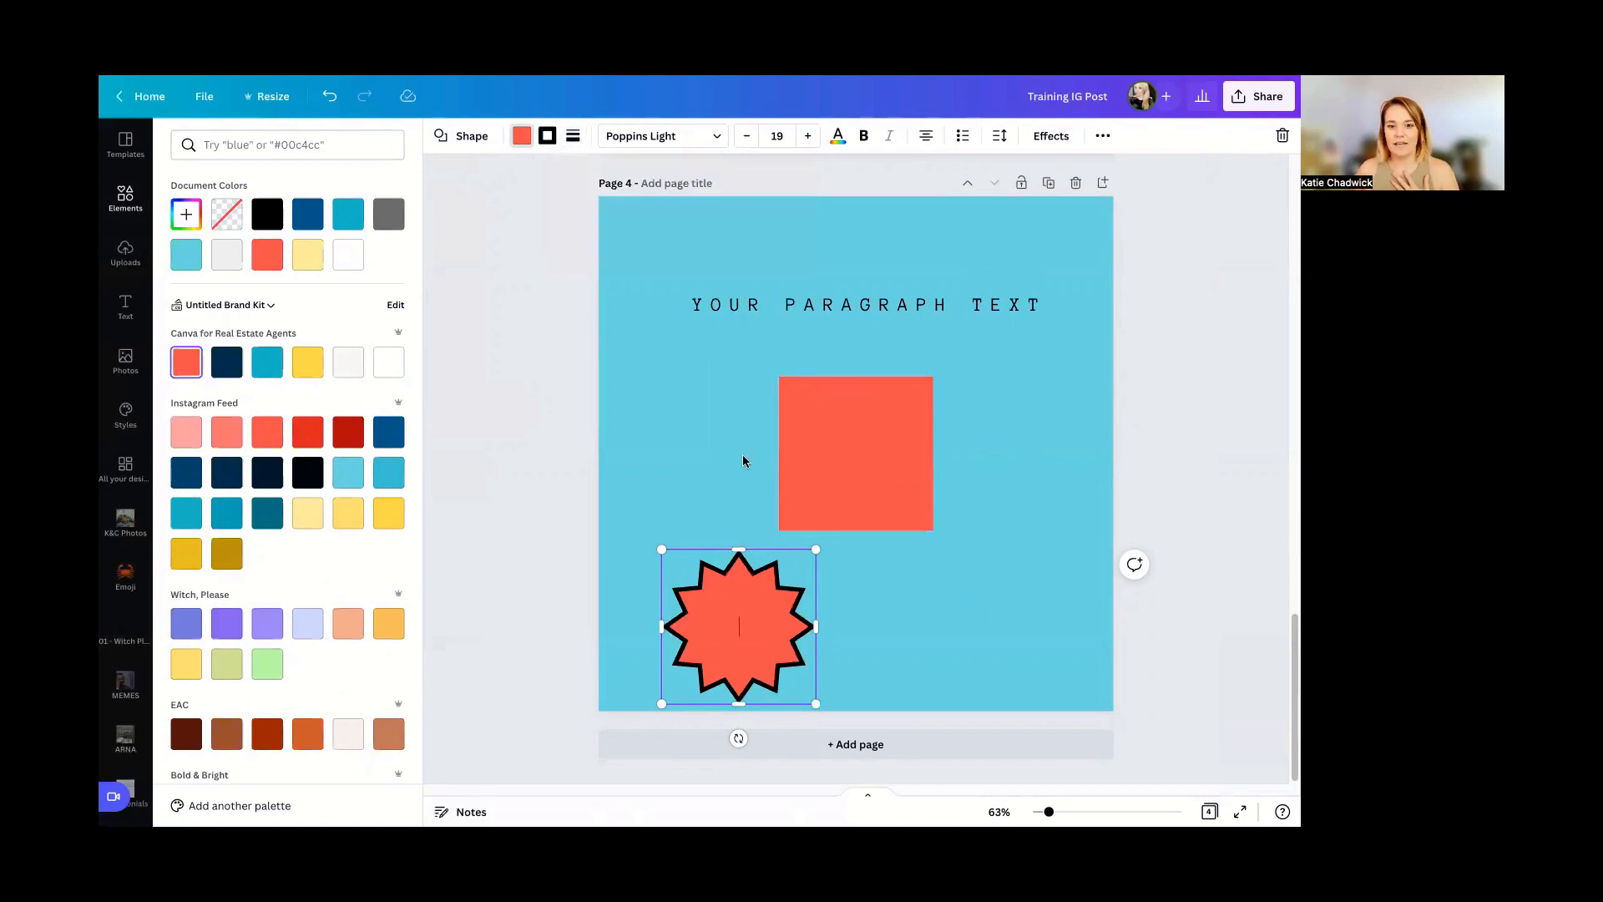
left_click_drag(725, 634, 708, 466)
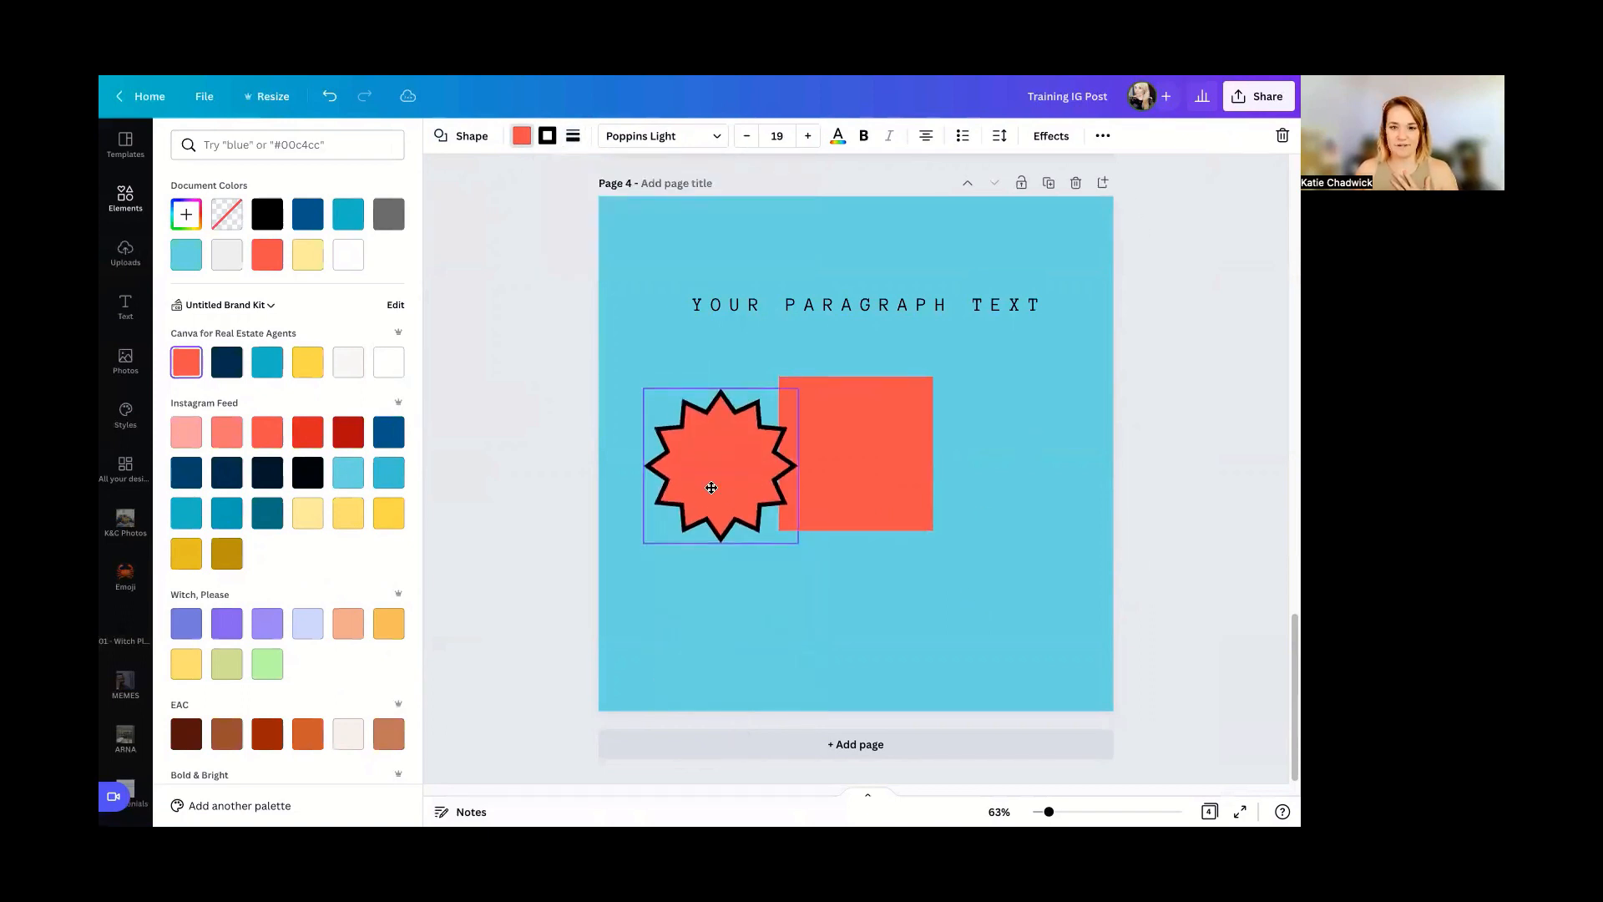
key("Escape")
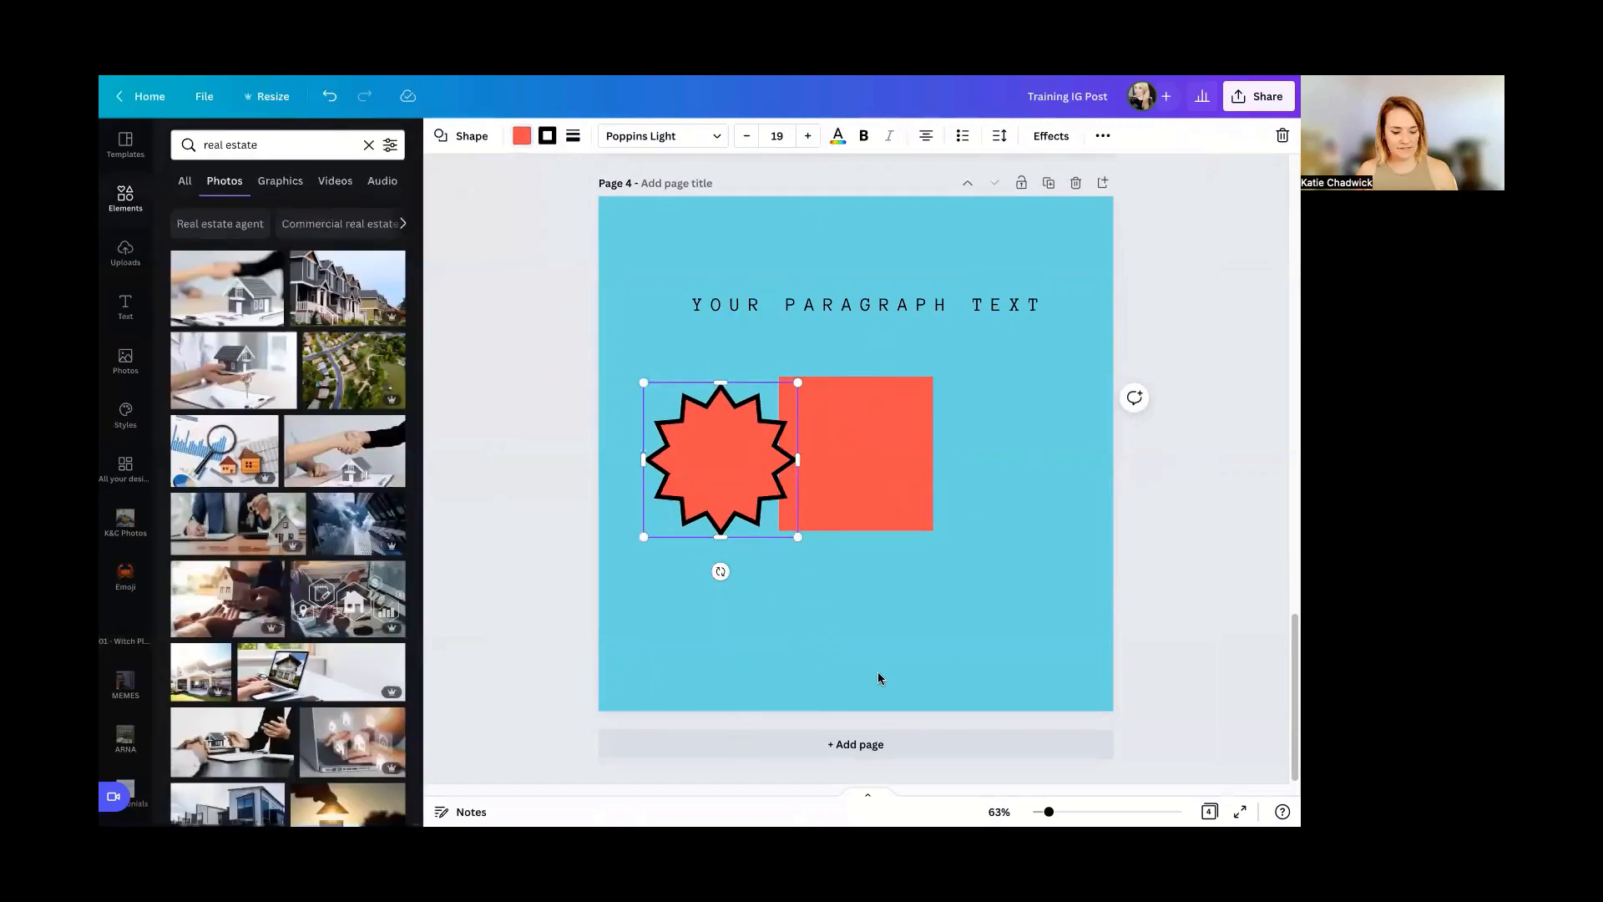
- Insert a circle on page 4 and place it directly below the square, centered on it
left_click(862, 636)
key("c")
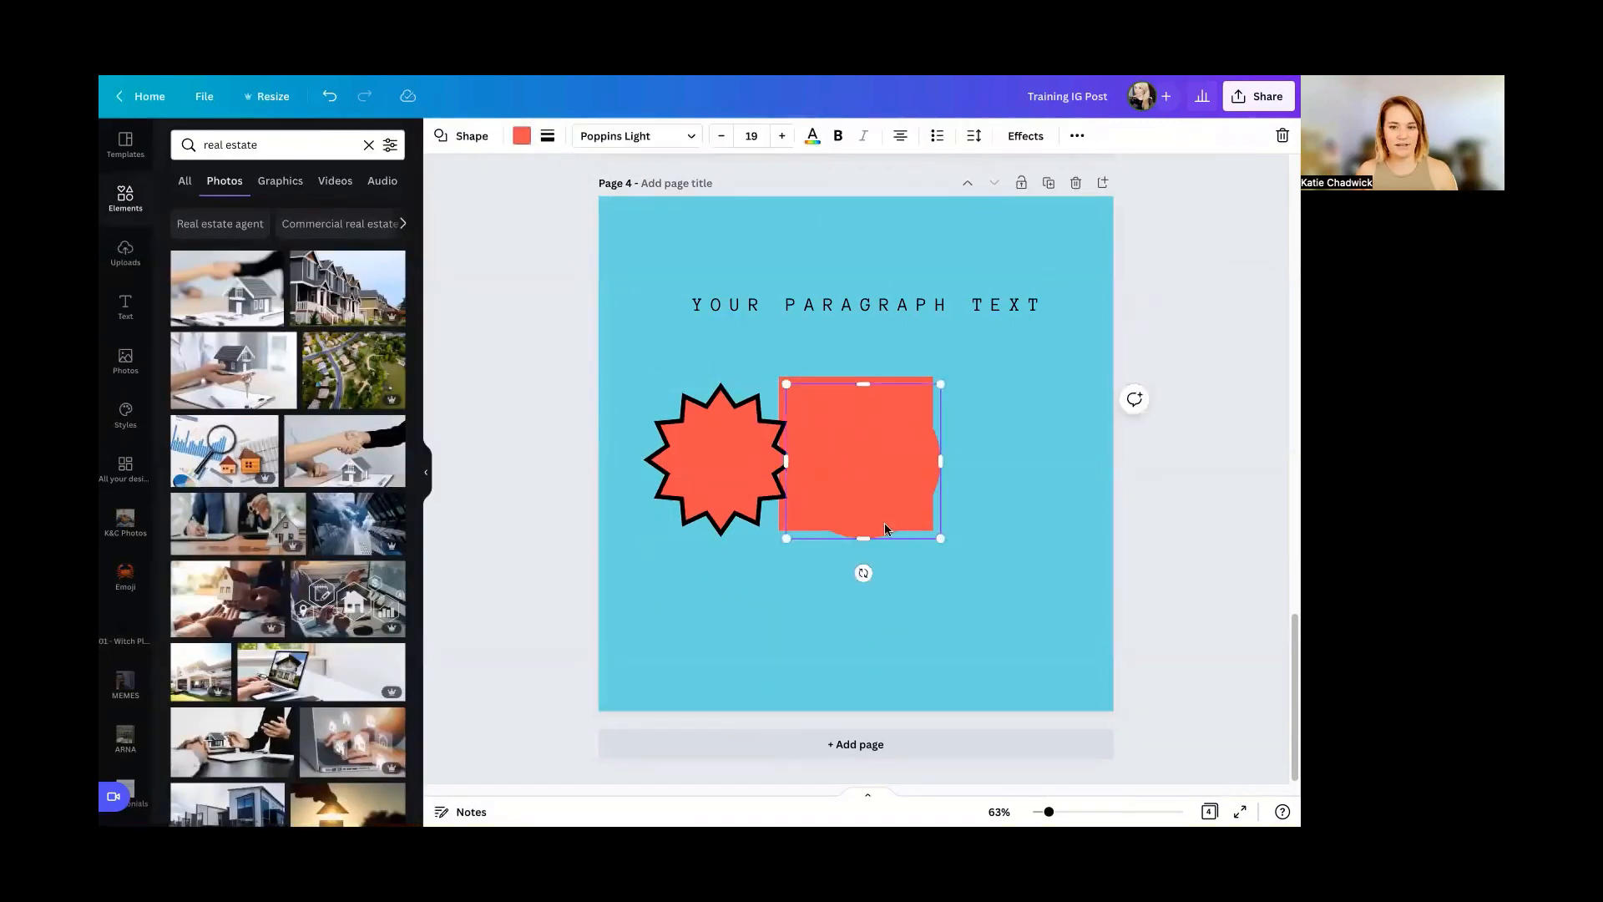
left_click(858, 621)
mouse_move(858, 621)
left_mouse_down()
mouse_move(905, 640)
mouse_move(890, 619)
left_mouse_up()
- Delete the black-bordered starburst from page 4
left_click(760, 459)
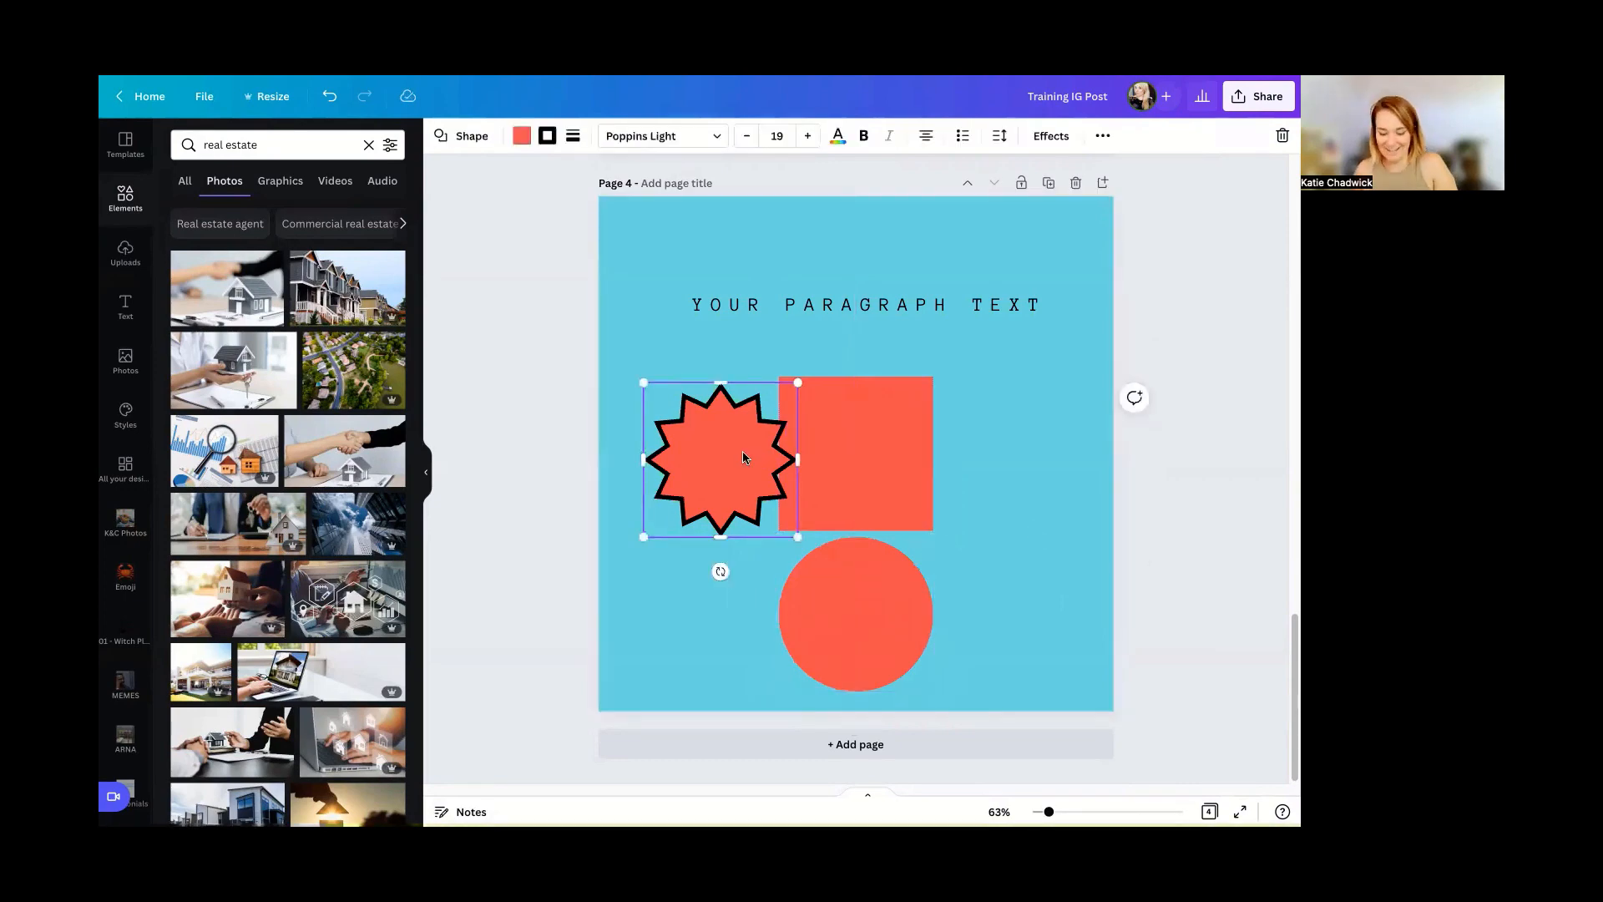
key("Delete")
- Insert a straight line, center it between the paragraph text and the square, and deselect it
key("l")
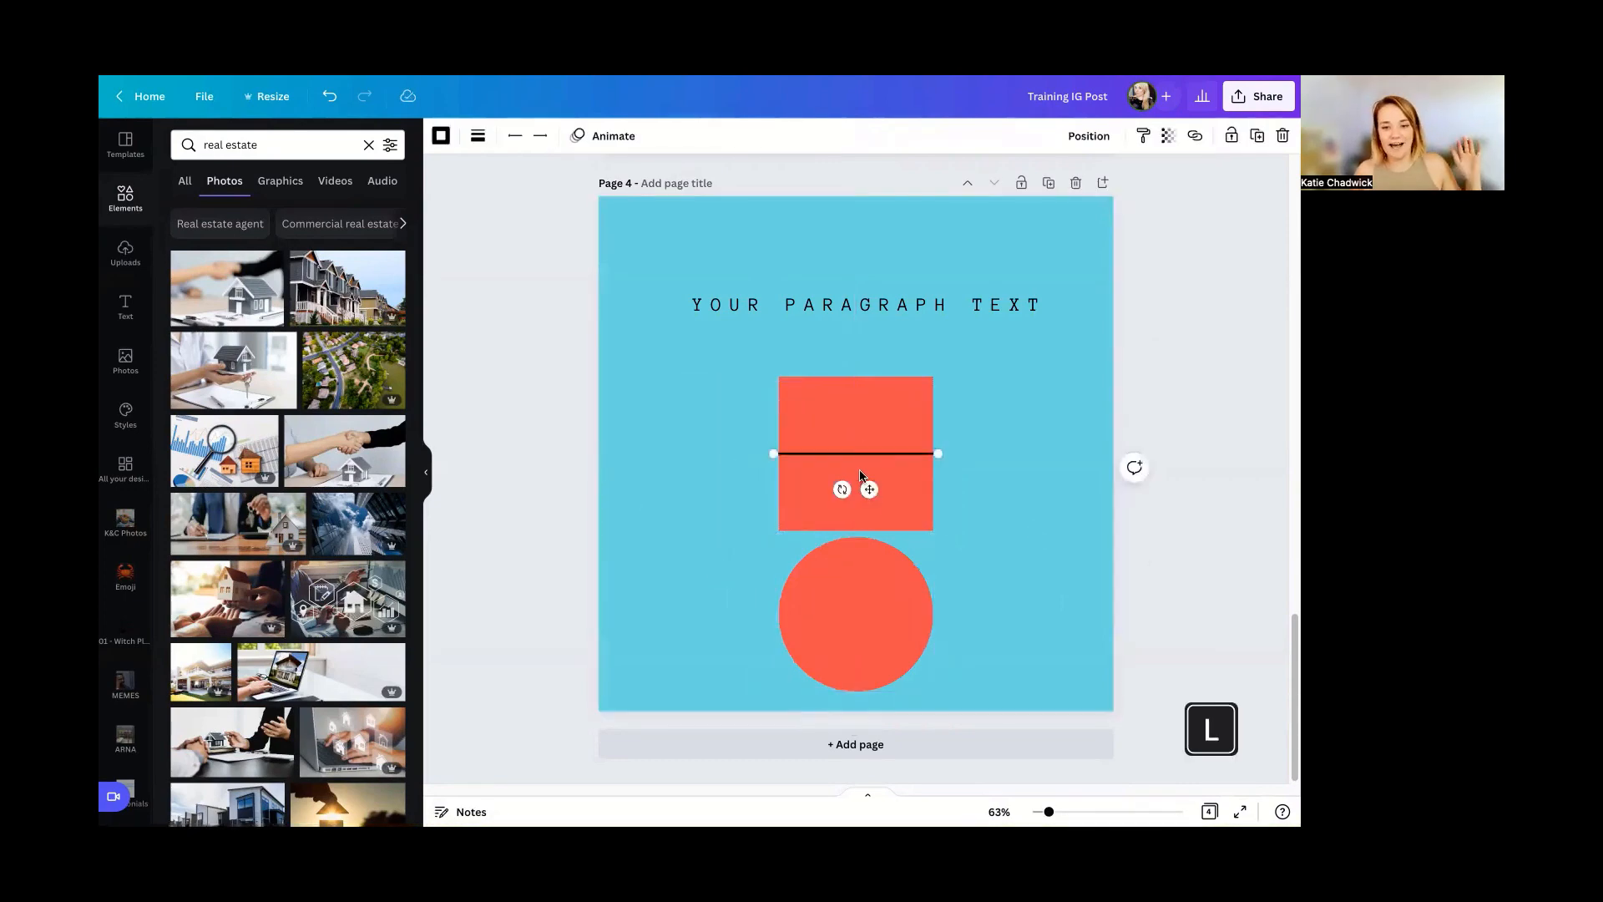
left_click_drag(871, 382, 877, 392)
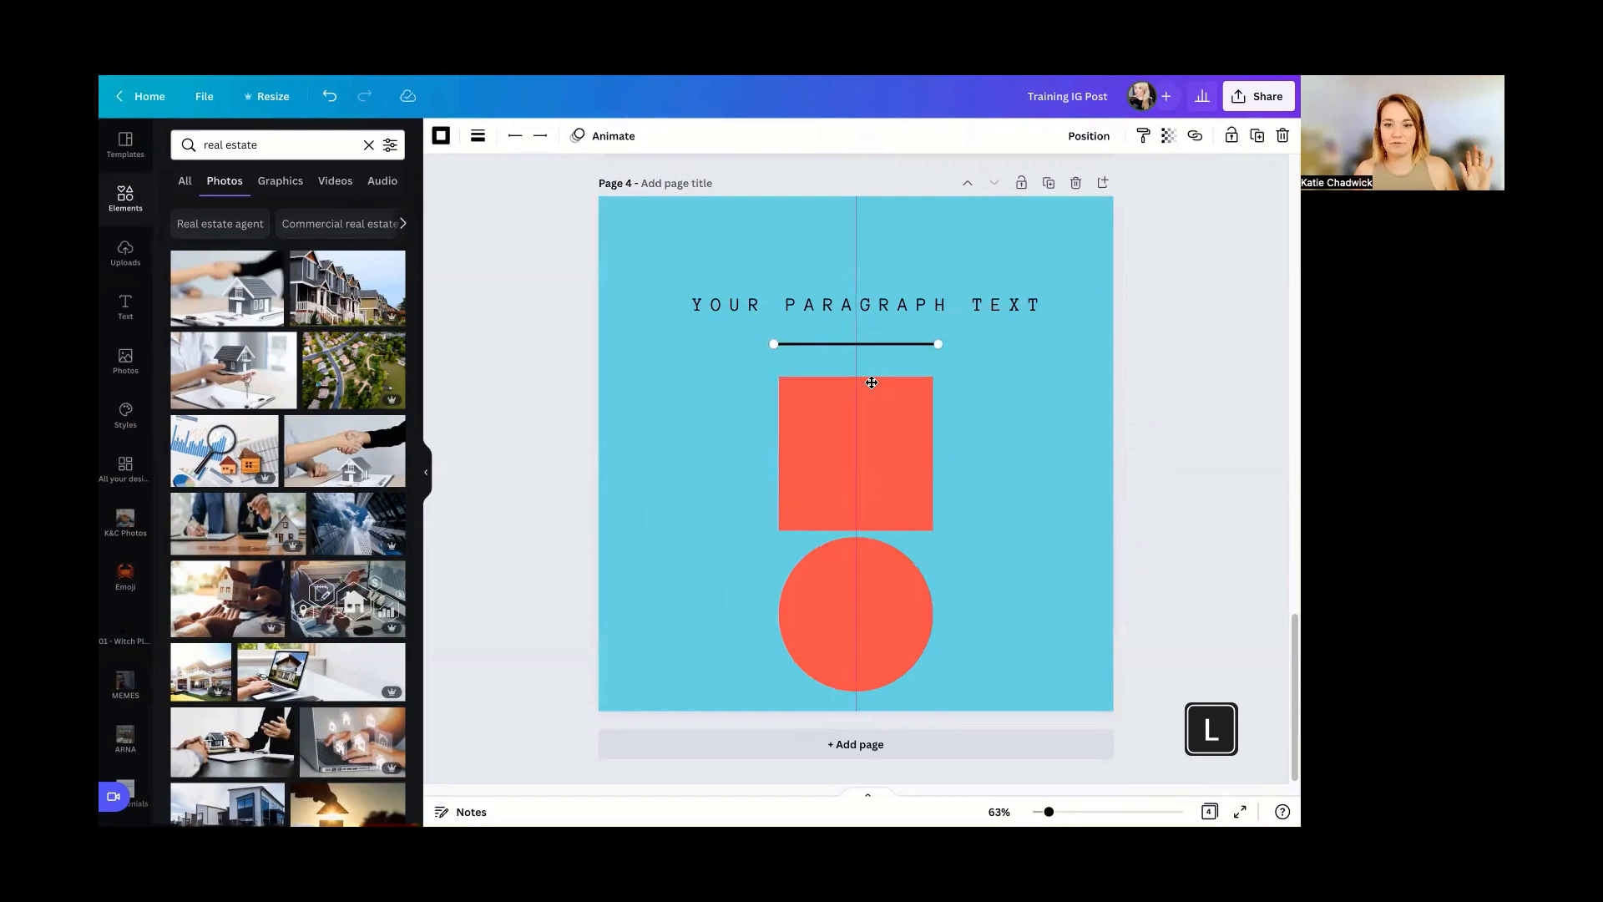
left_click(1004, 511)
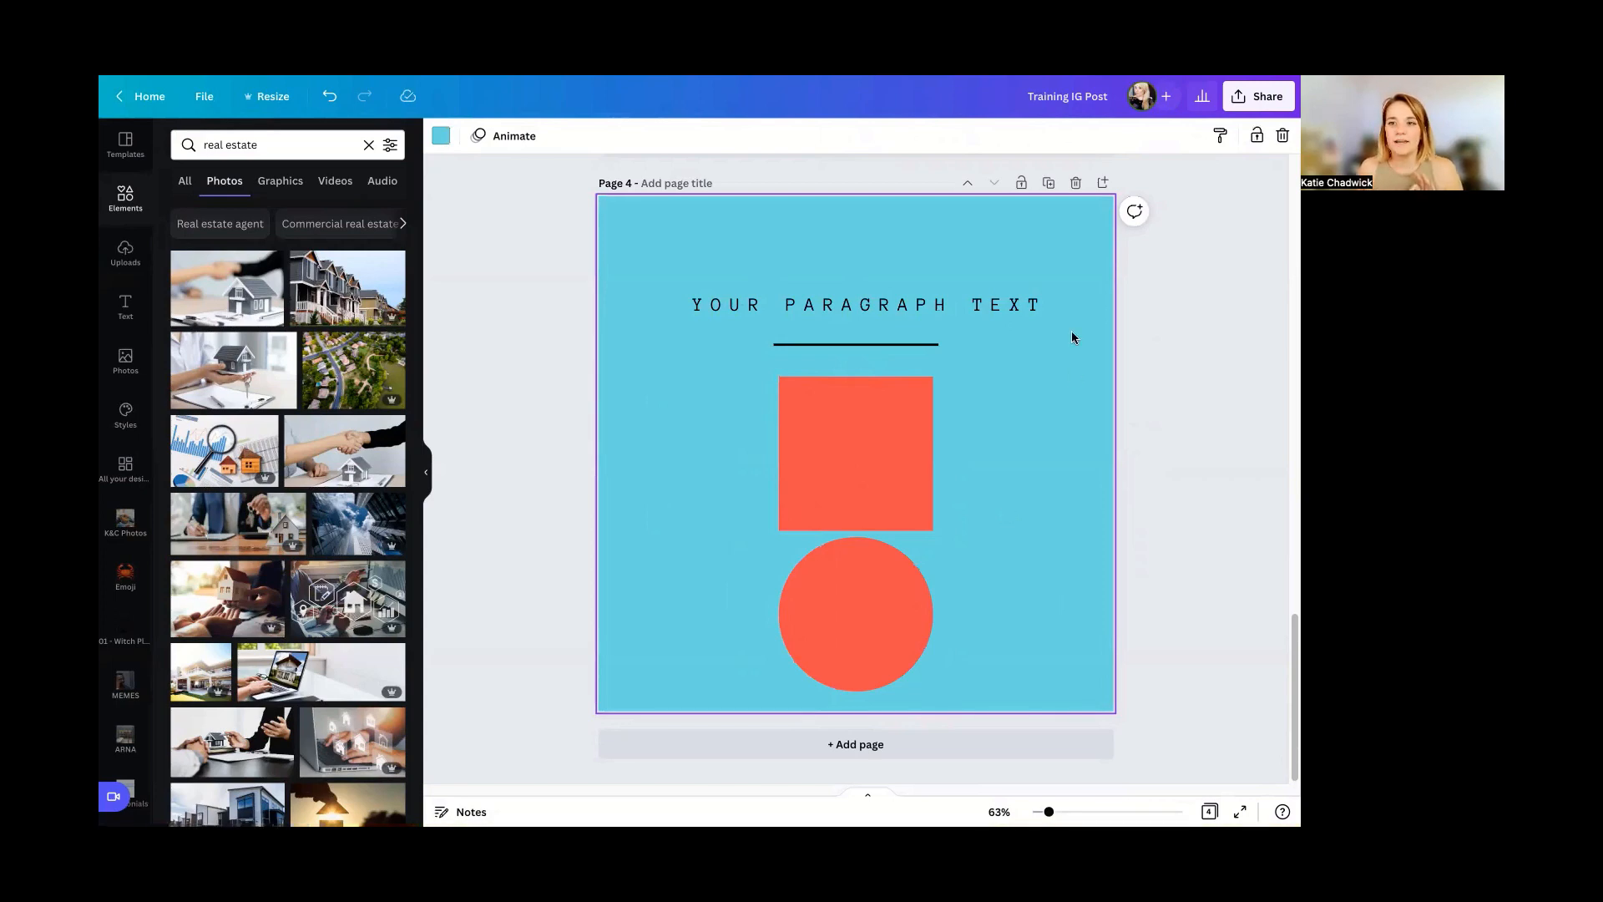
- Select the square below the line and show its additional formatting options
left_click(829, 446)
left_click(1088, 142)
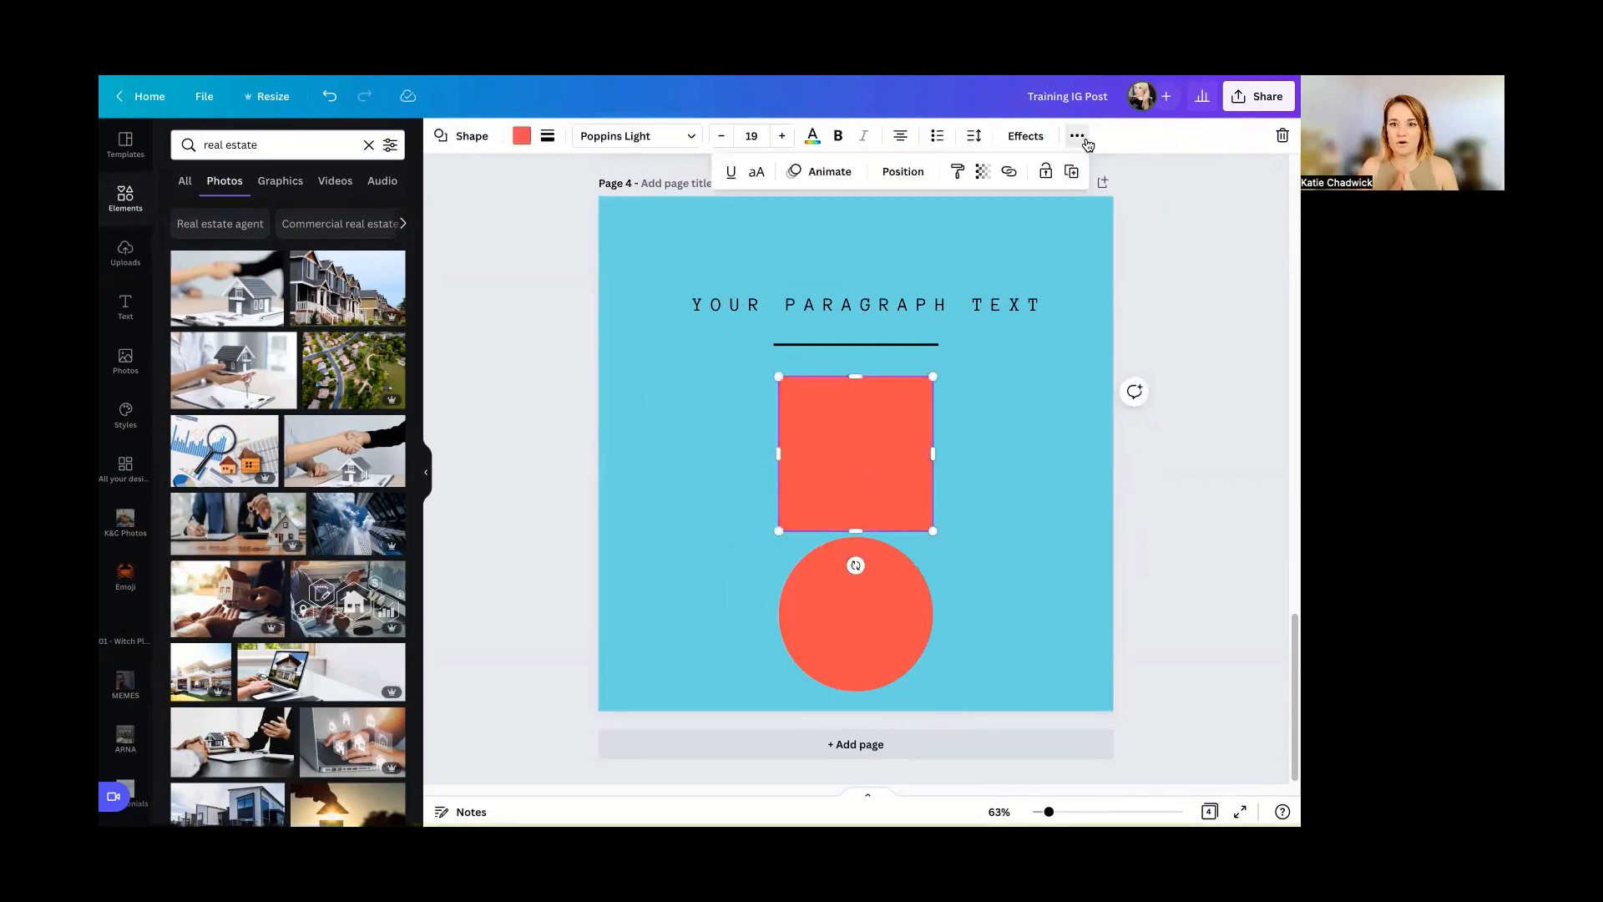